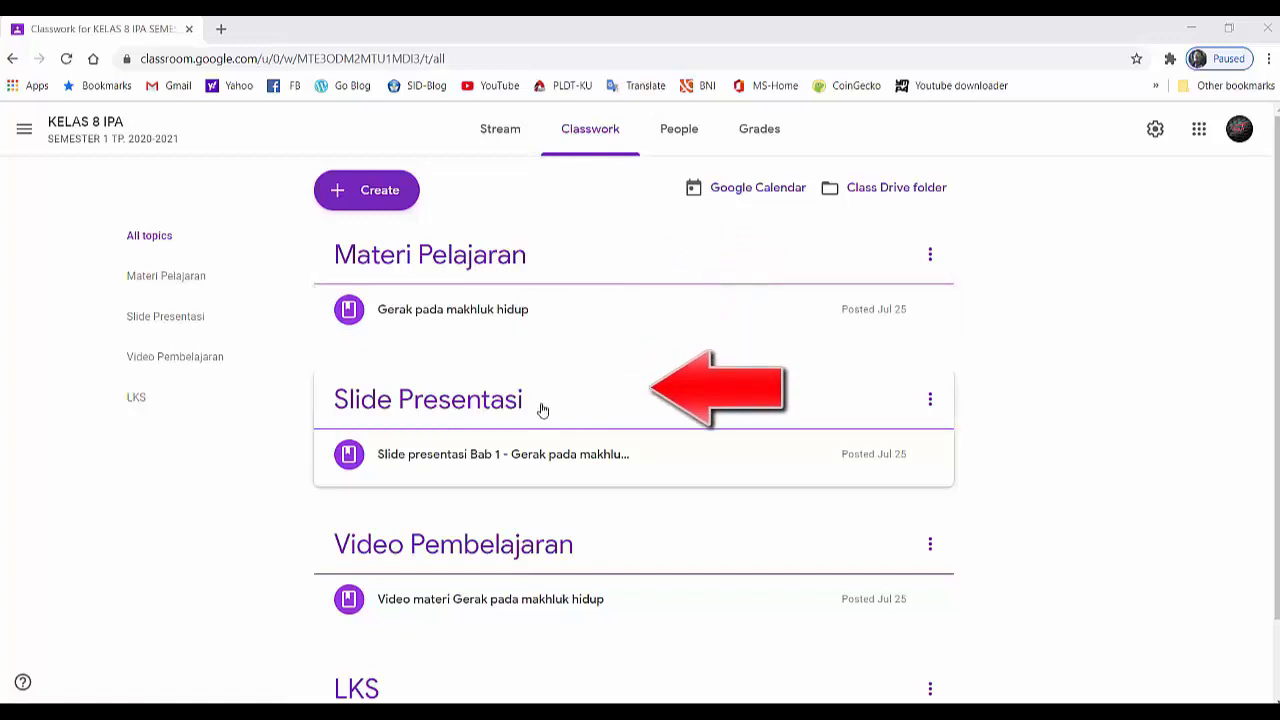
- Create a new classwork topic named "Evaluasi" in the KELAS 8 IPA class
scroll(586, 475, "down", 1)
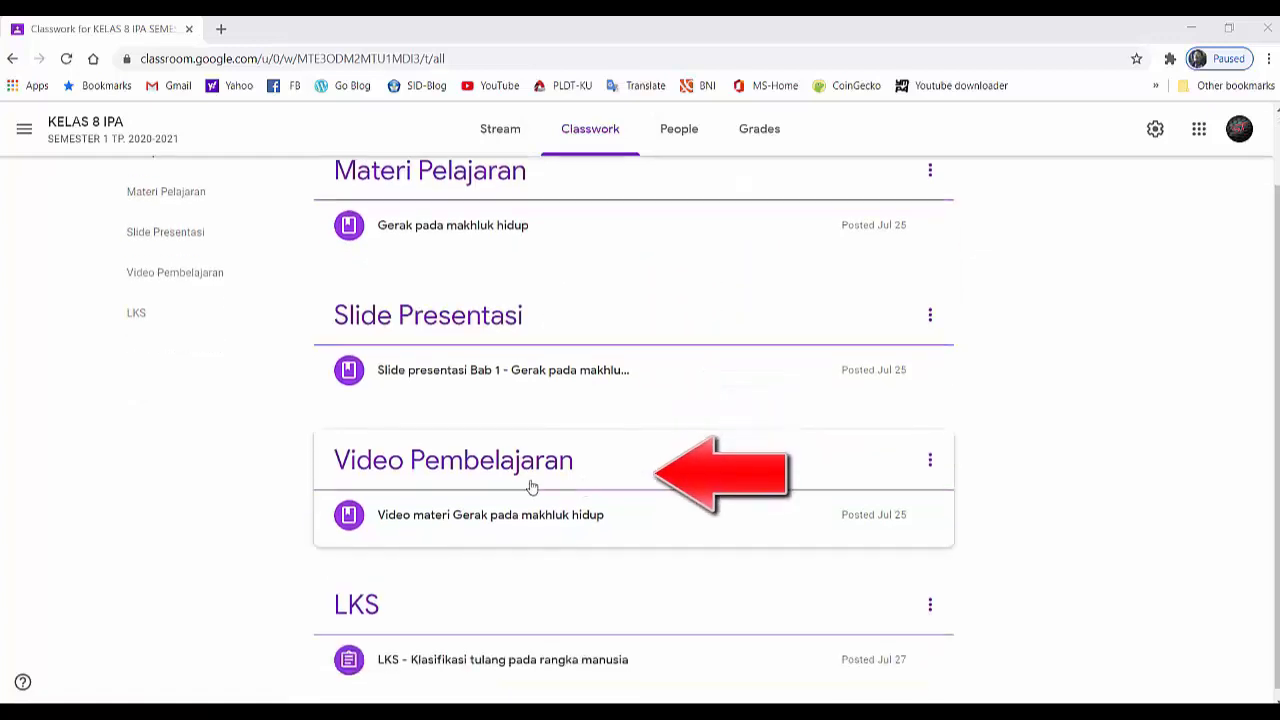
scroll(610, 590, "down", 1)
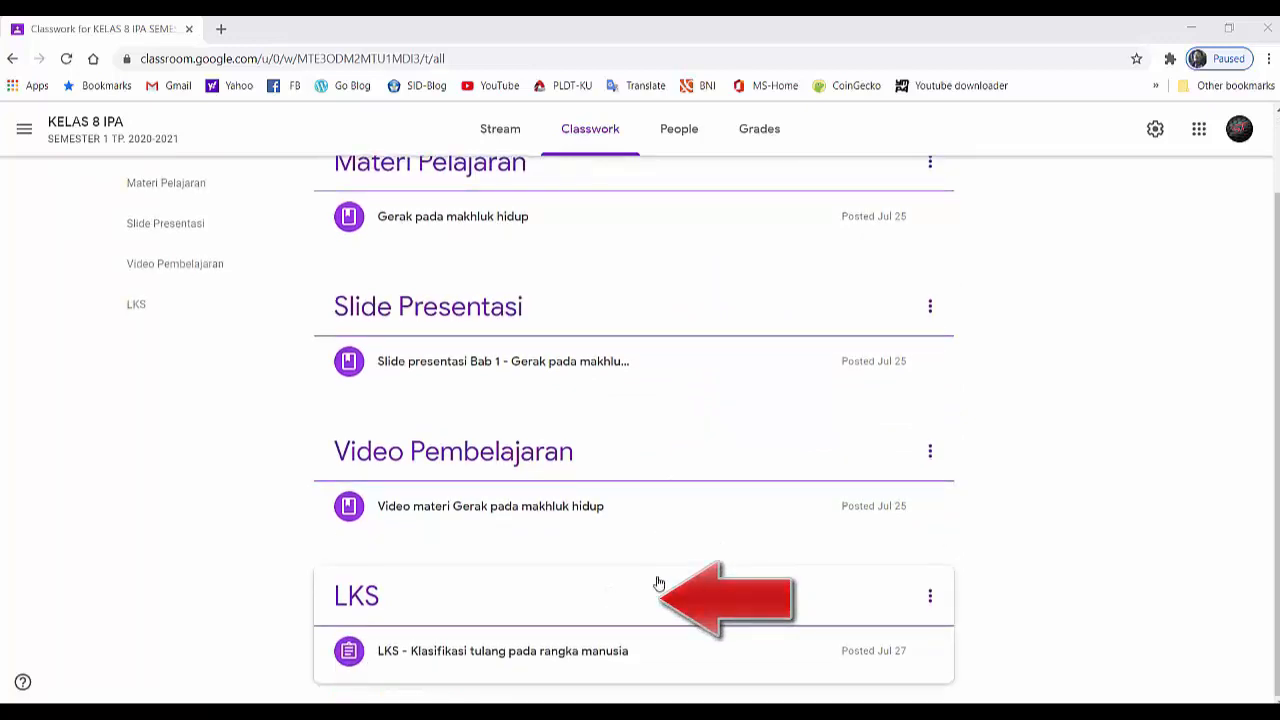
scroll(660, 570, "up", 1)
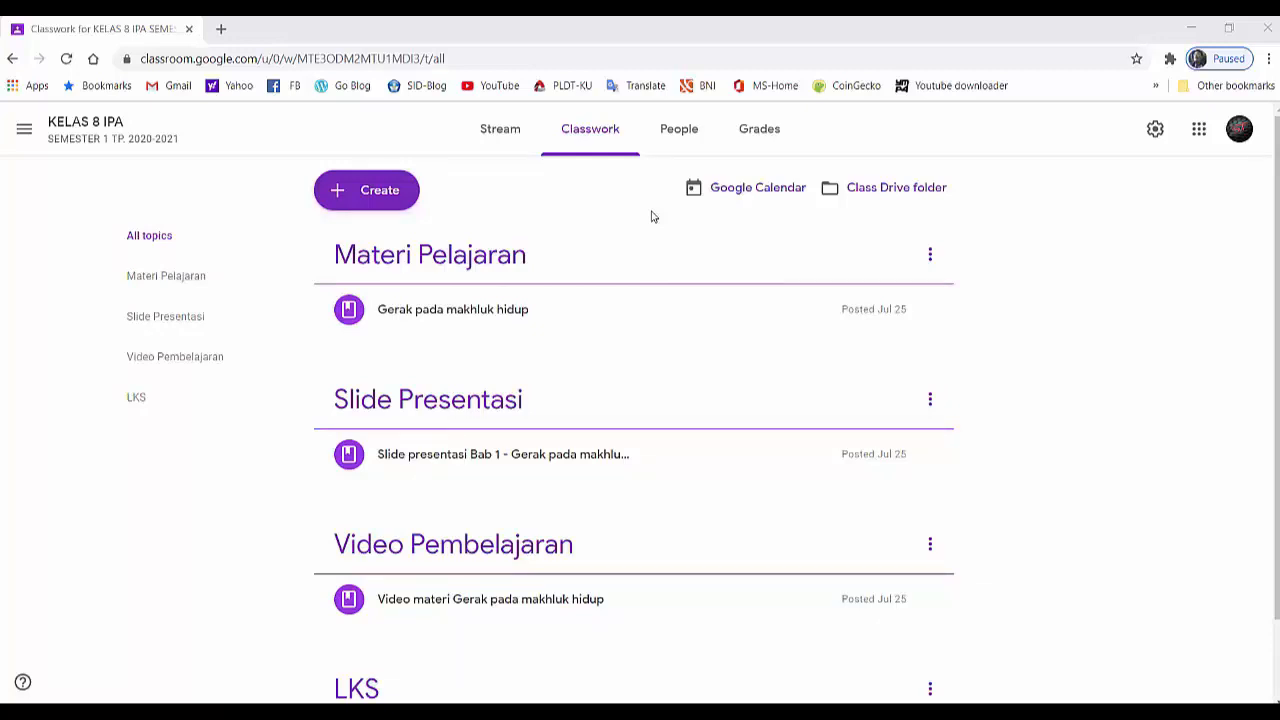
left_click(370, 198)
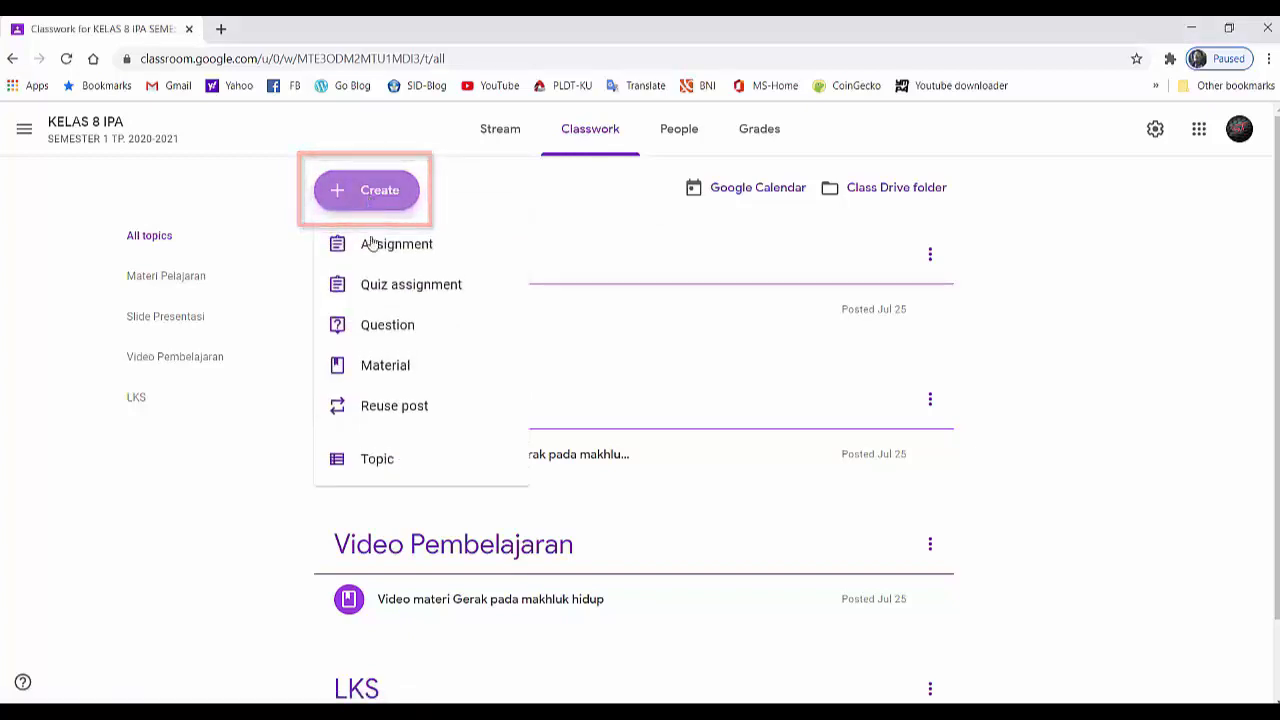
left_click(372, 468)
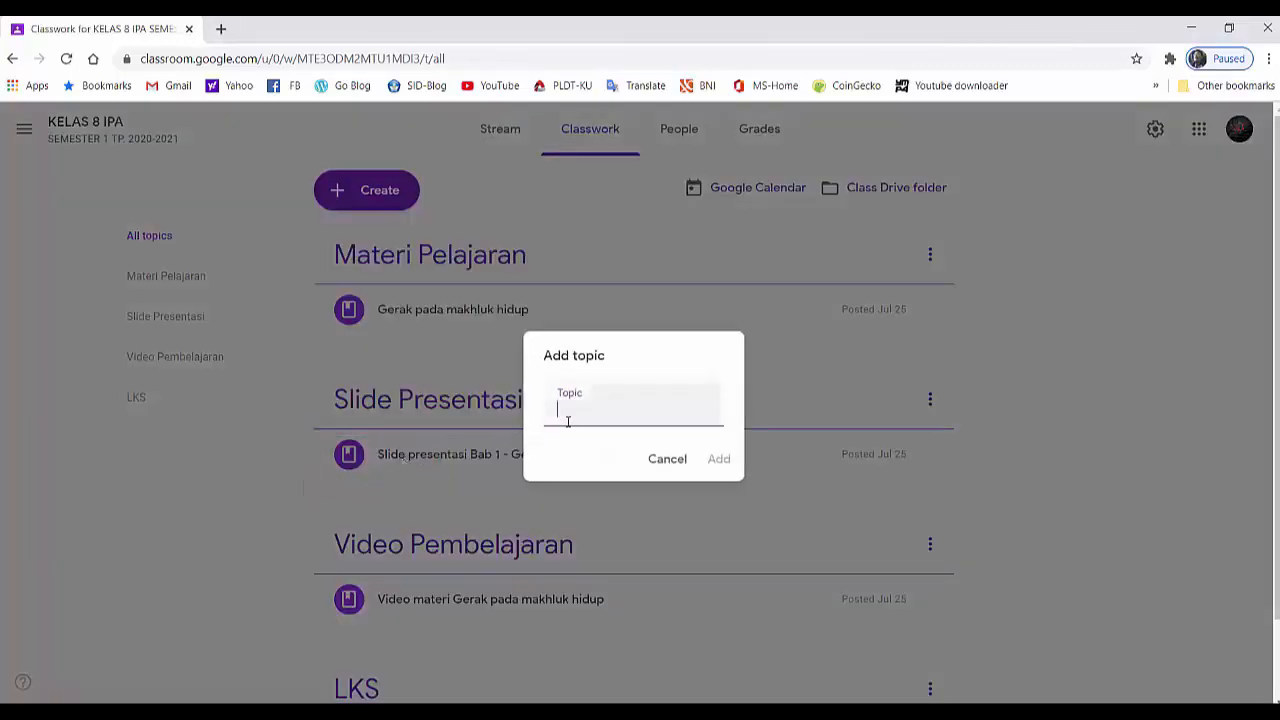
type("Evaluasi")
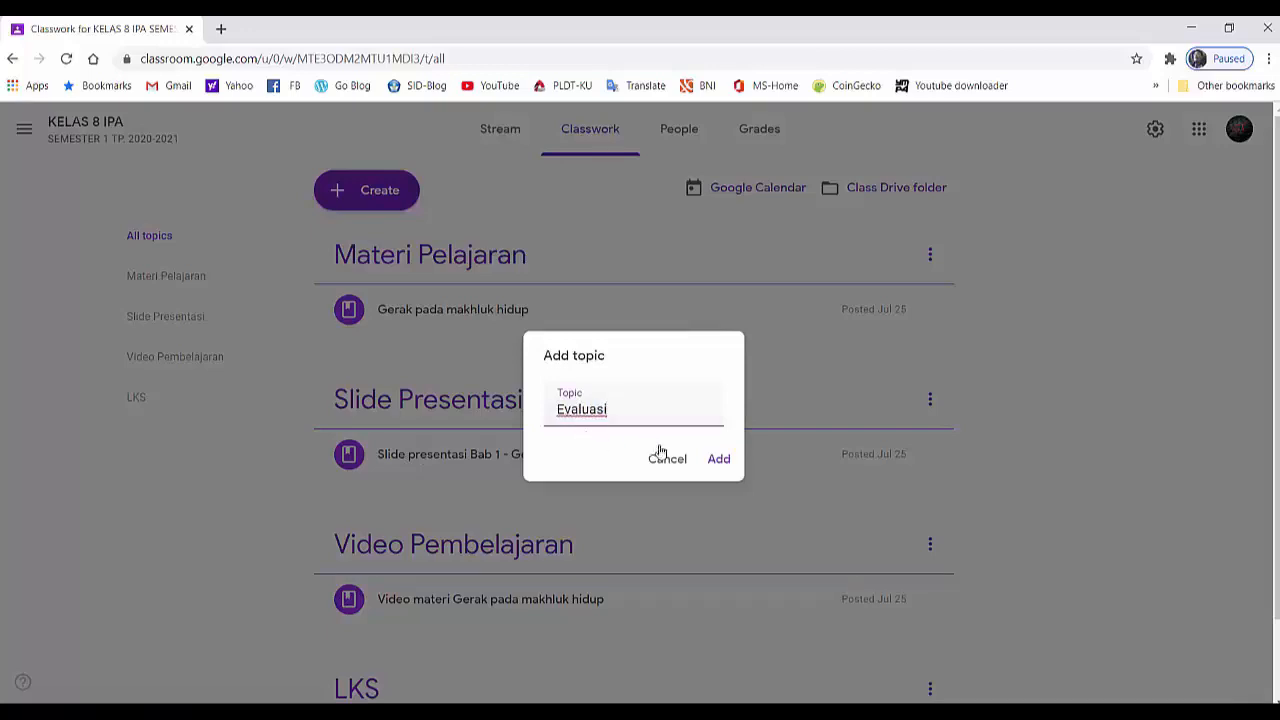
left_click(718, 462)
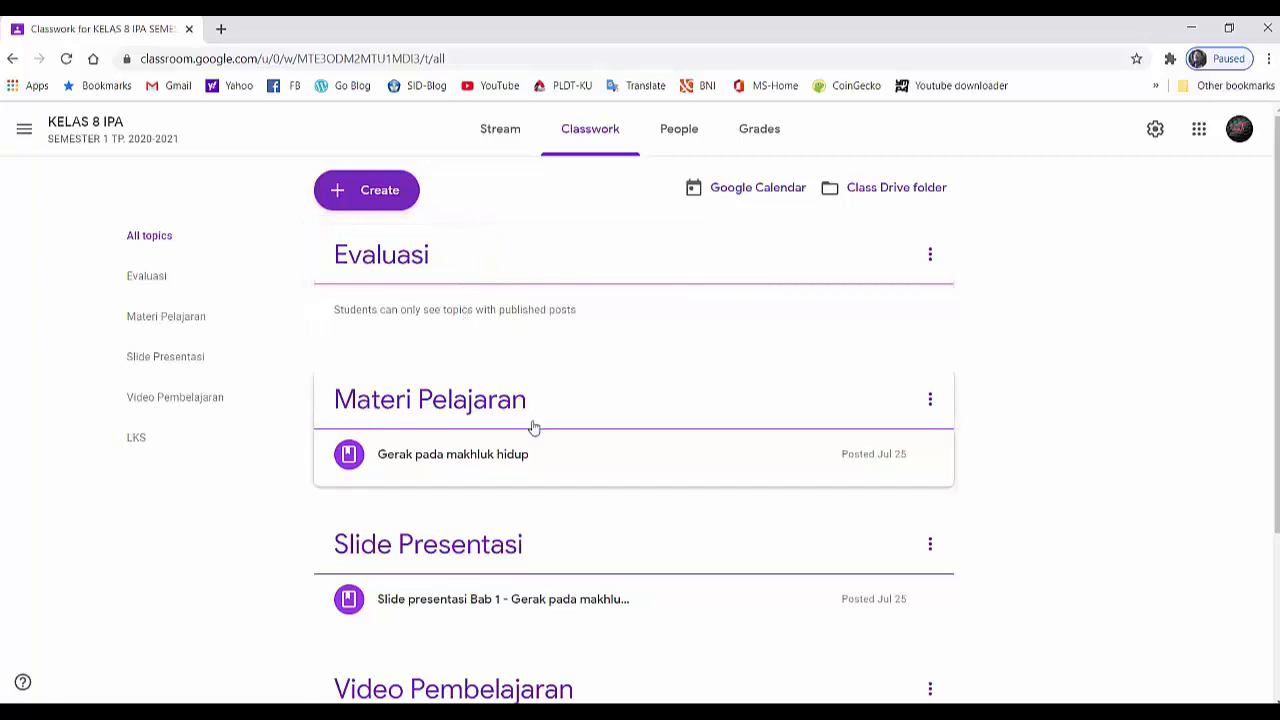
- Create a new quiz assignment and title it "Ulangan materi gerak pada makhluk hidup"
scroll(531, 440, "down", 3)
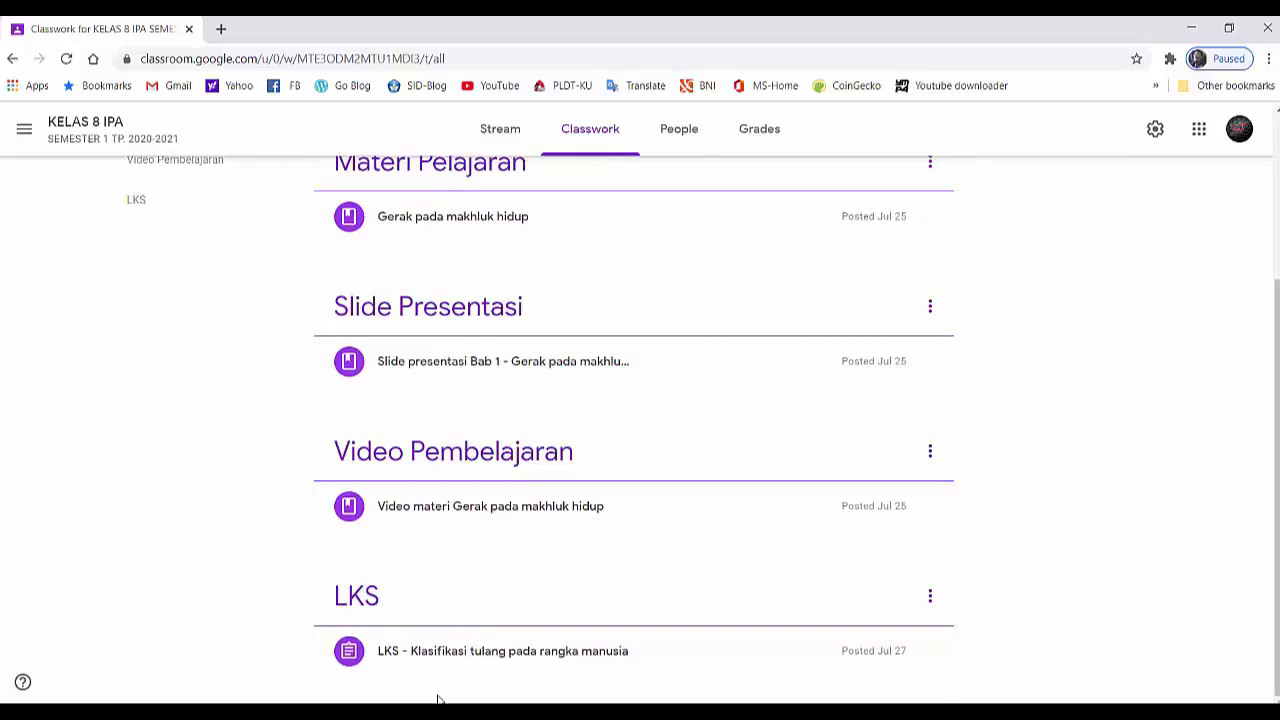
scroll(446, 698, "up", 3)
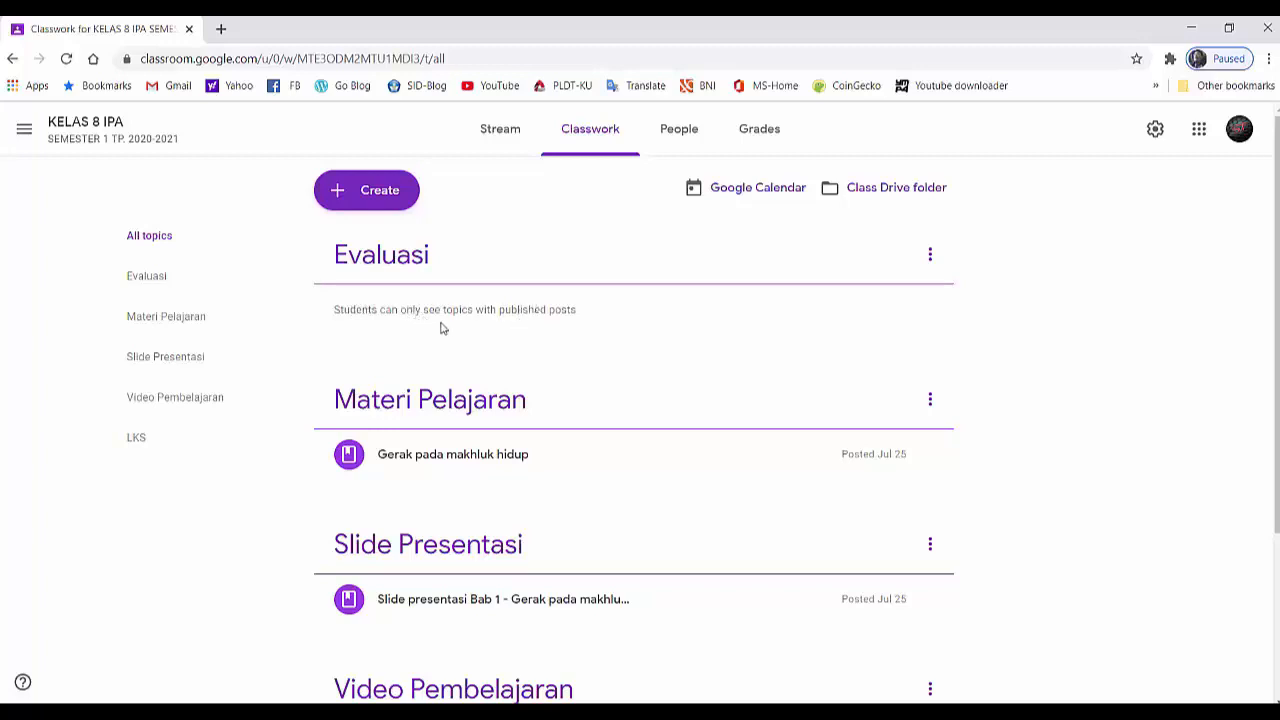
left_click(356, 197)
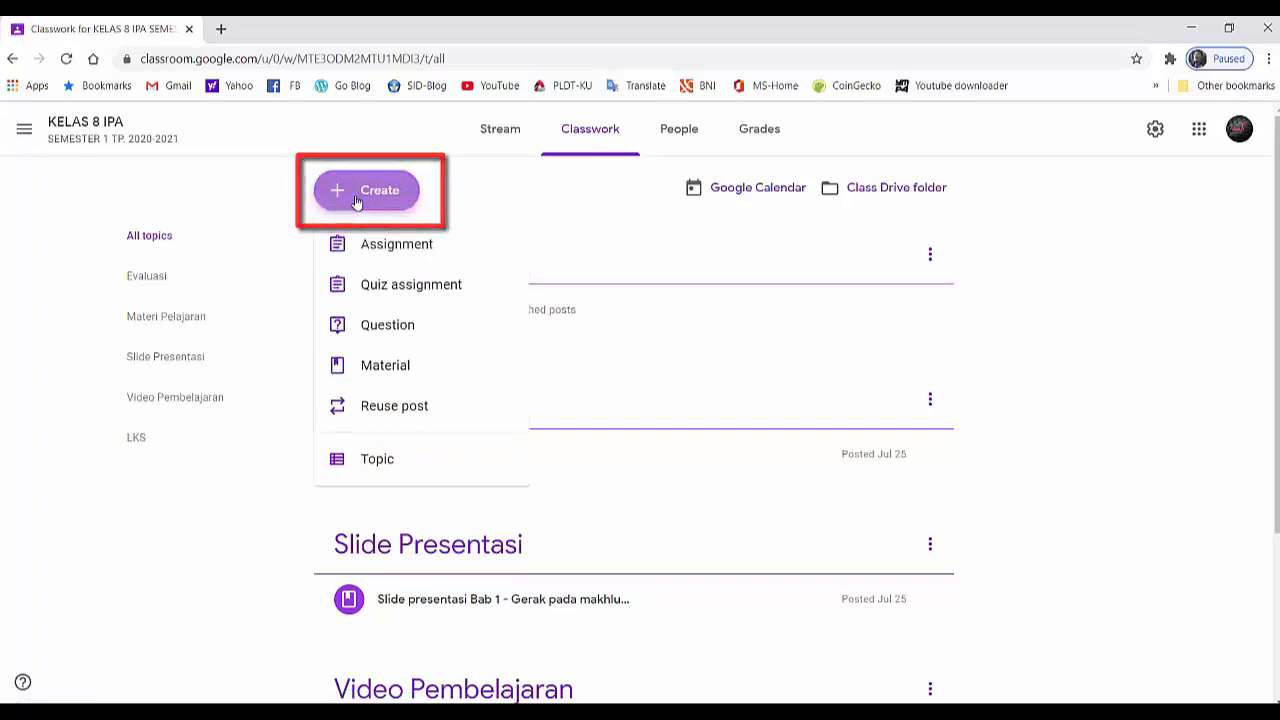
left_click(369, 288)
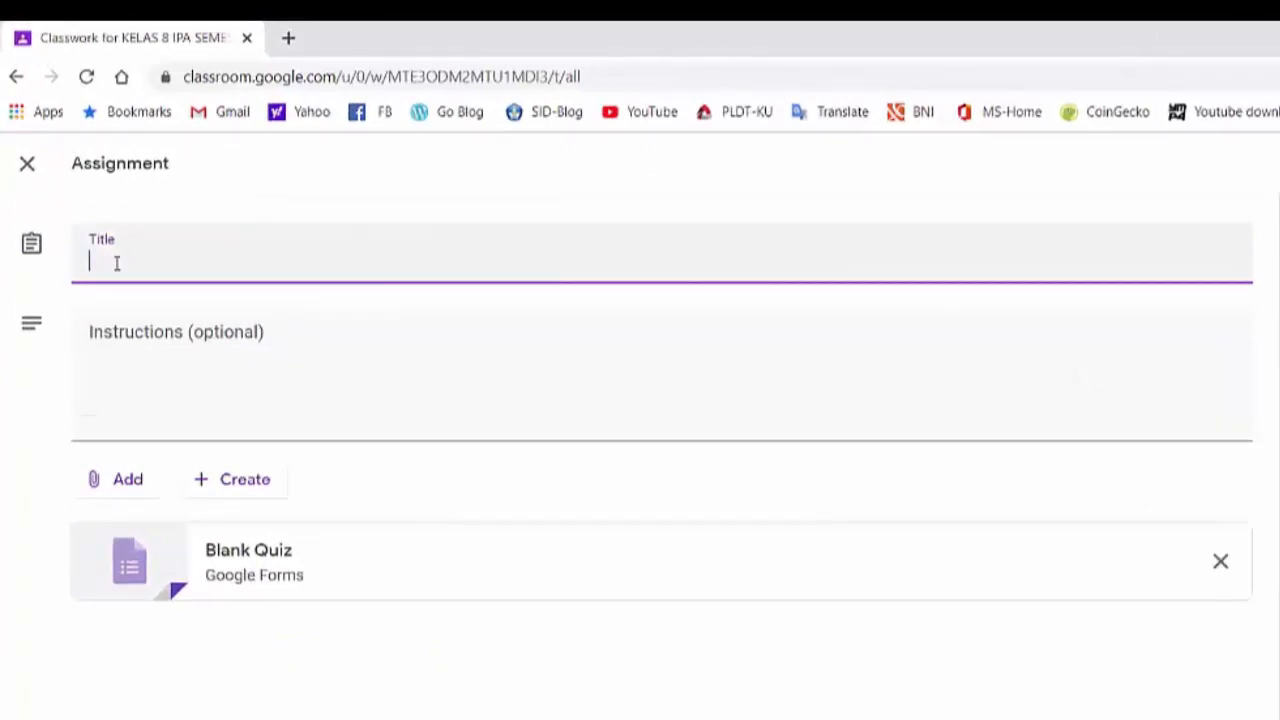
type("Ulangan materi ")
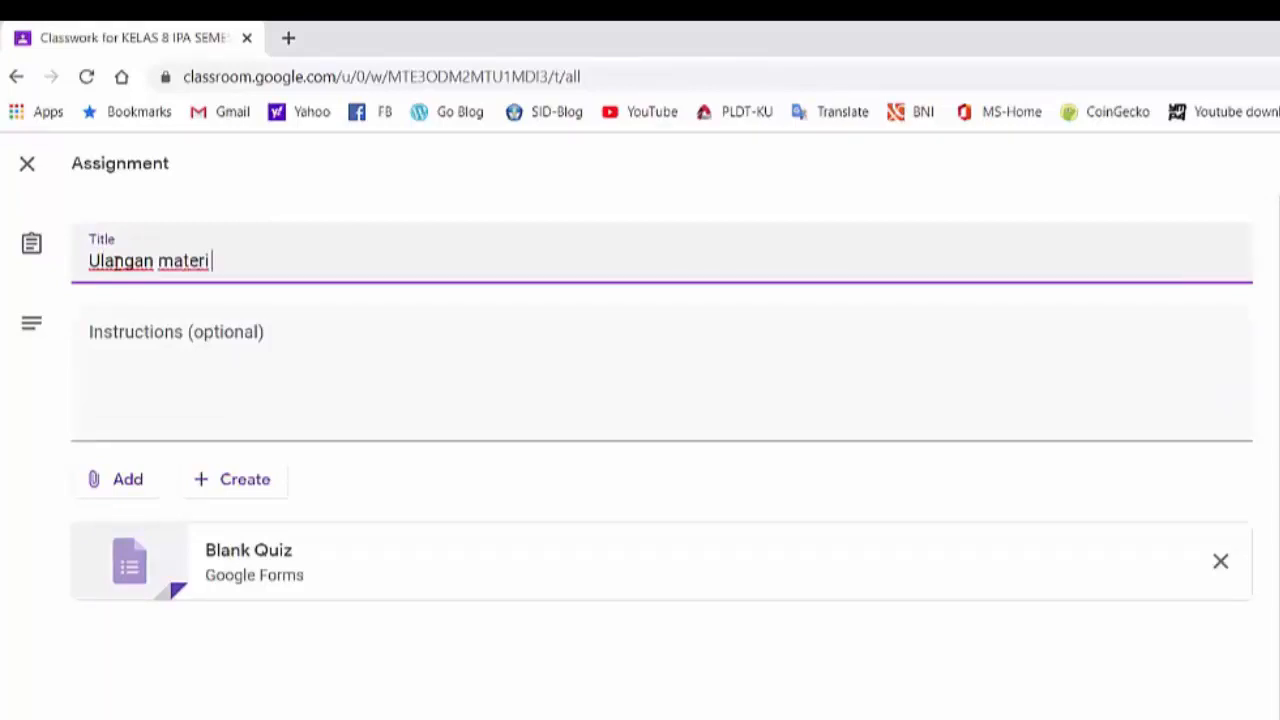
type("gerak pada mak")
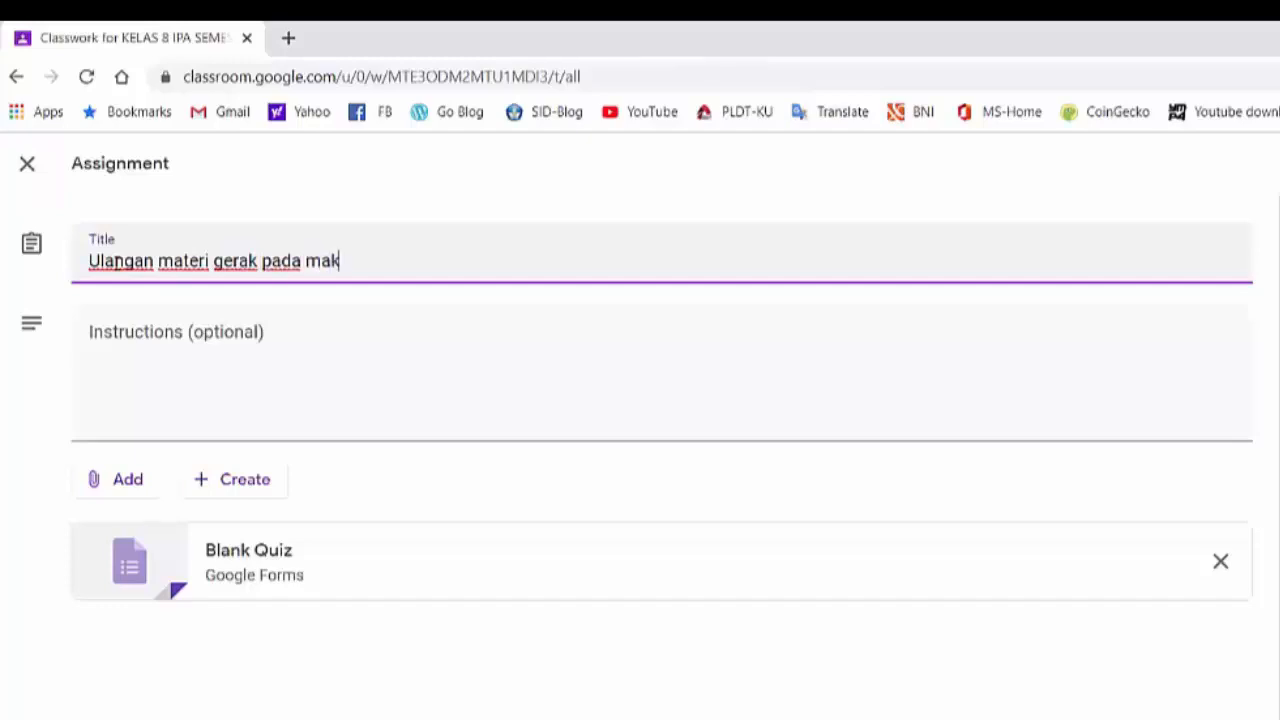
type("hluk hidup")
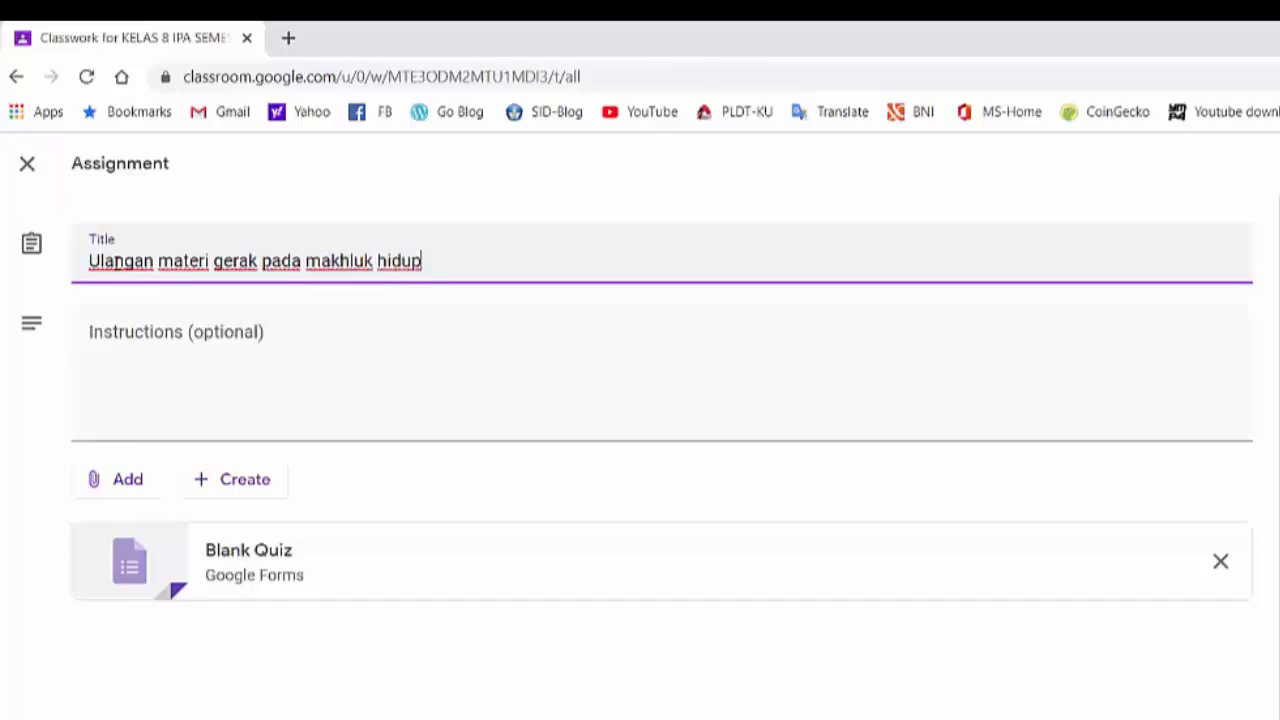
- Change the assignment title to "Ulangan KD-1 materi gerak pada makhluk hidup" and open the attached Blank Quiz form
key("BackSpace")
key("BackSpace")
key("BackSpace")
key("BackSpace")
key("BackSpace")
key("BackSpace")
key("BackSpace")
key("BackSpace")
key("BackSpace")
key("BackSpace")
key("BackSpace")
key("BackSpace")
key("BackSpace")
key("BackSpace")
key("BackSpace")
key("BackSpace")
key("BackSpace")
key("BackSpace")
key("BackSpace")
key("BackSpace")
key("BackSpace")
key("BackSpace")
key("BackSpace")
key("BackSpace")
key("BackSpace")
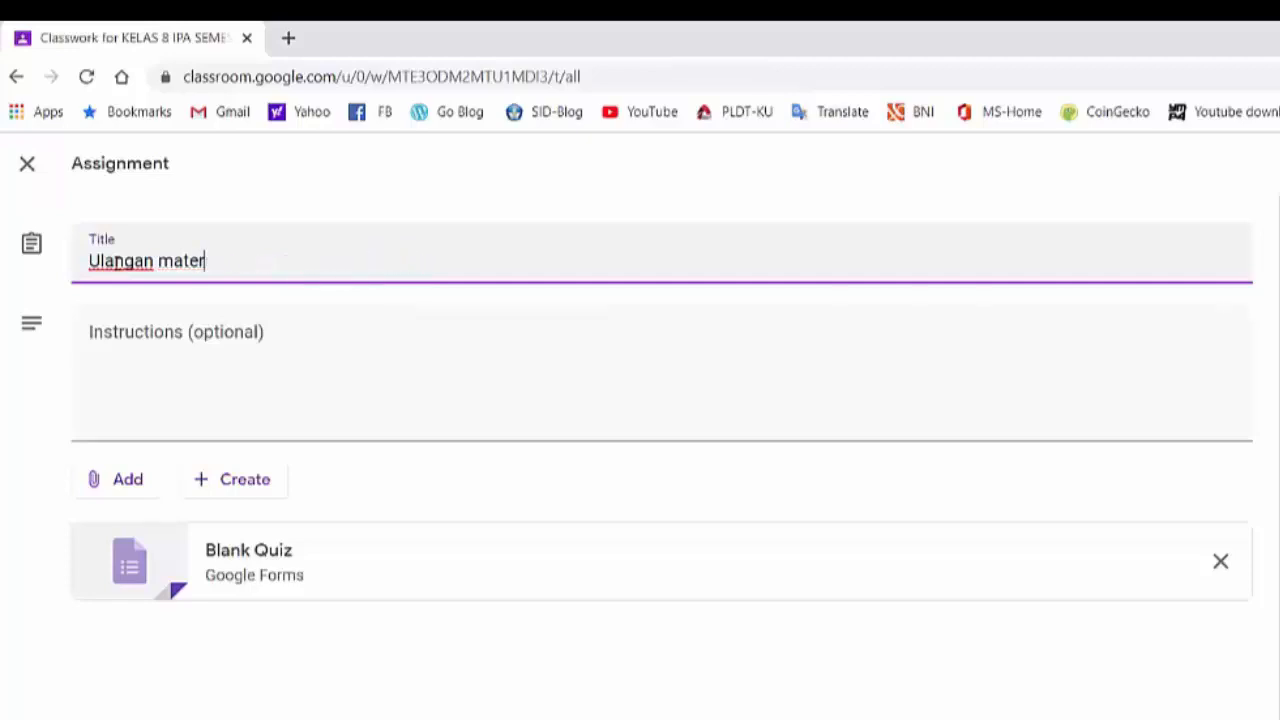
key("BackSpace")
type("KD-1 mater")
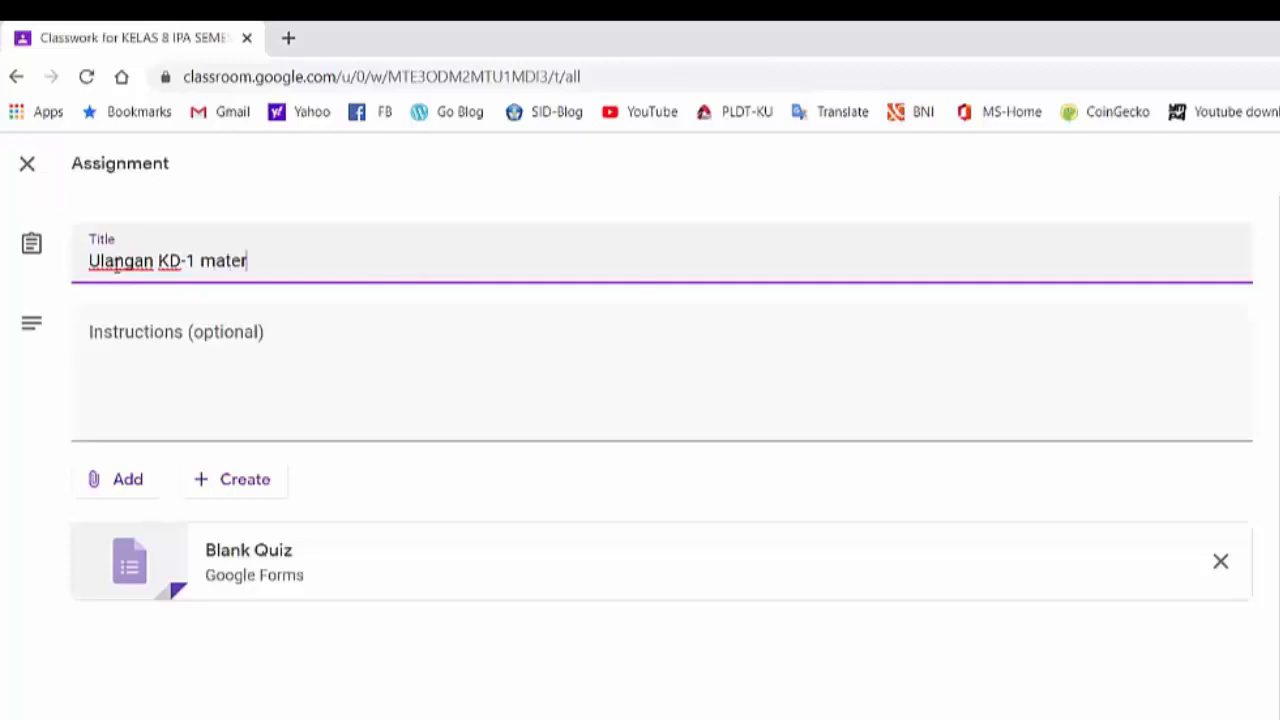
type("i gerak")
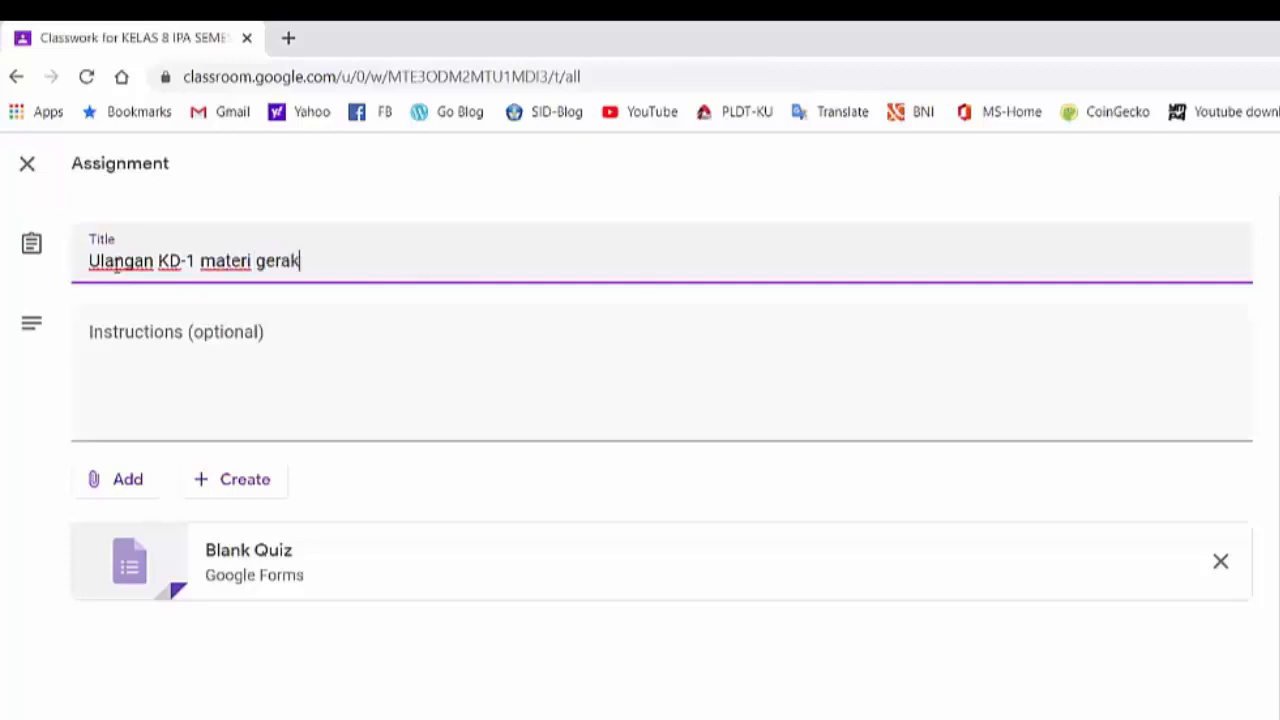
type(" pada m")
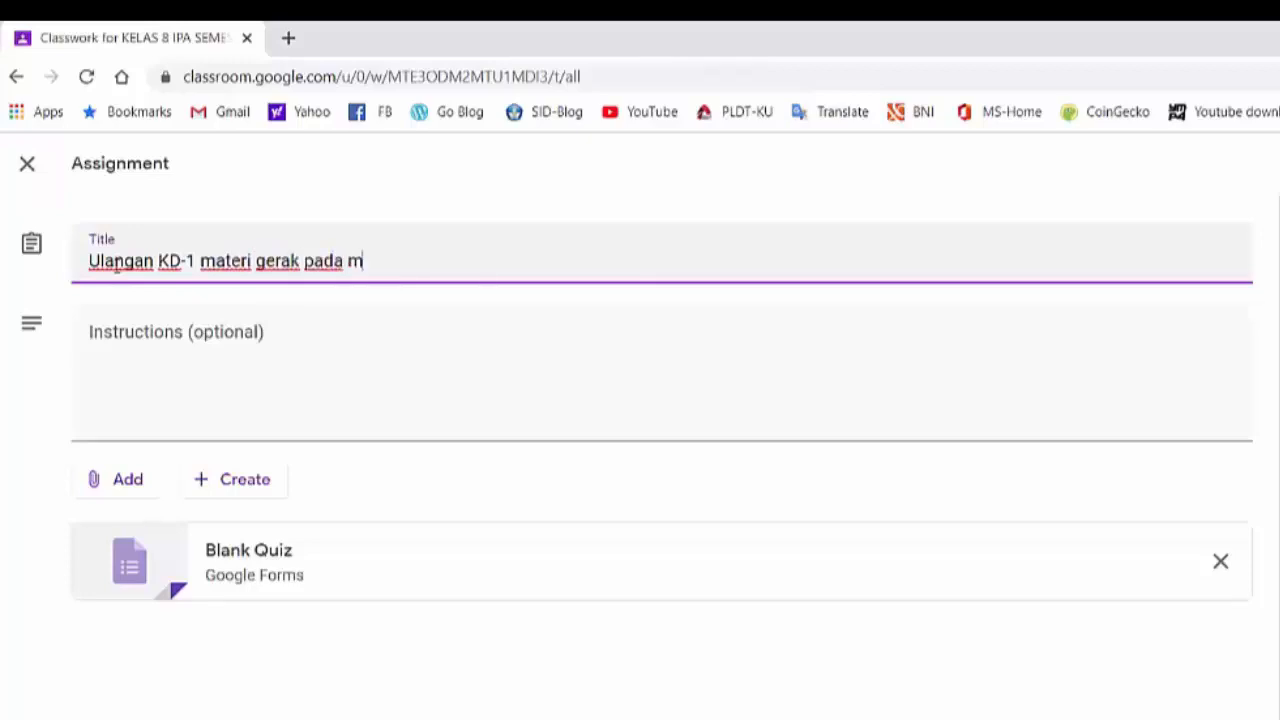
type("akhluk hid")
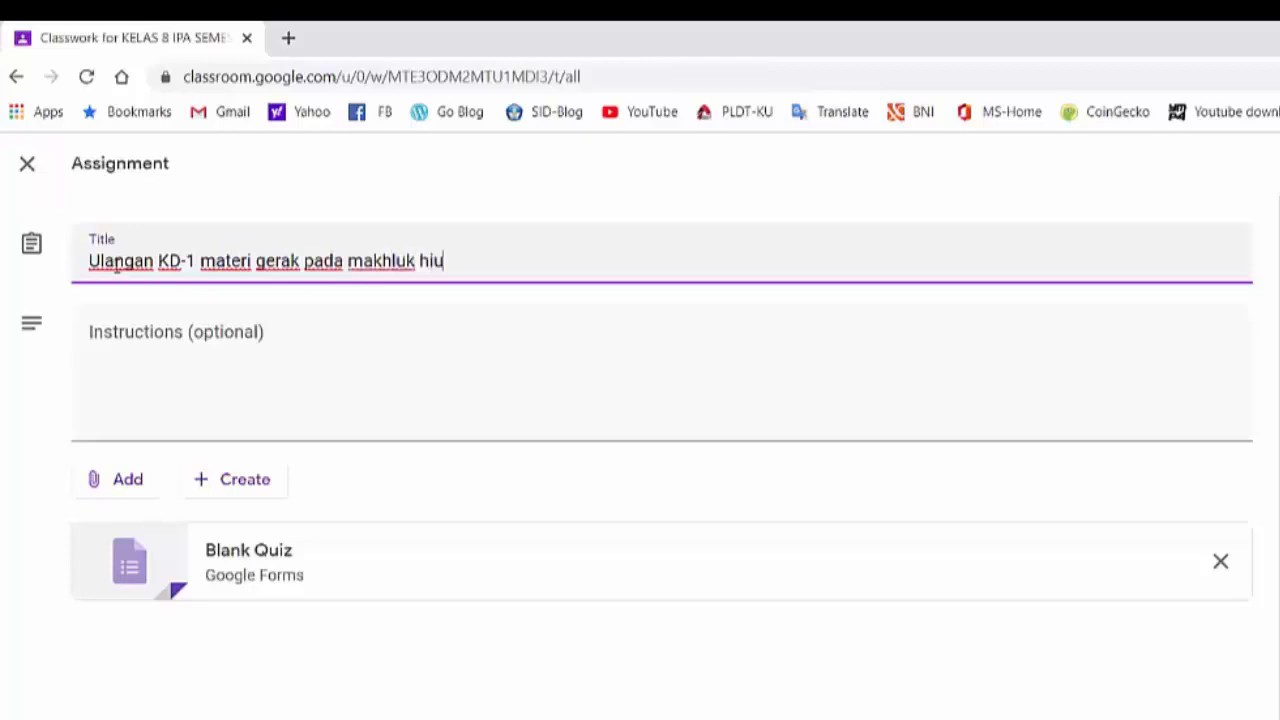
type("up")
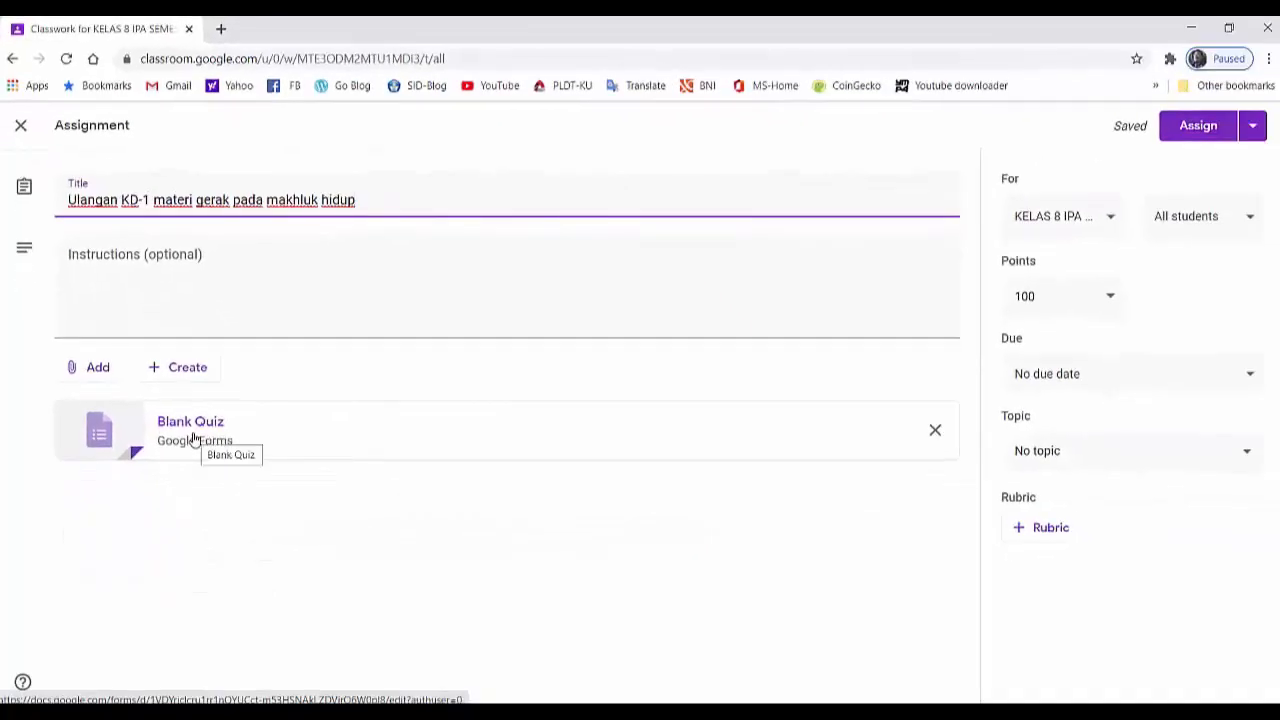
left_click(192, 425)
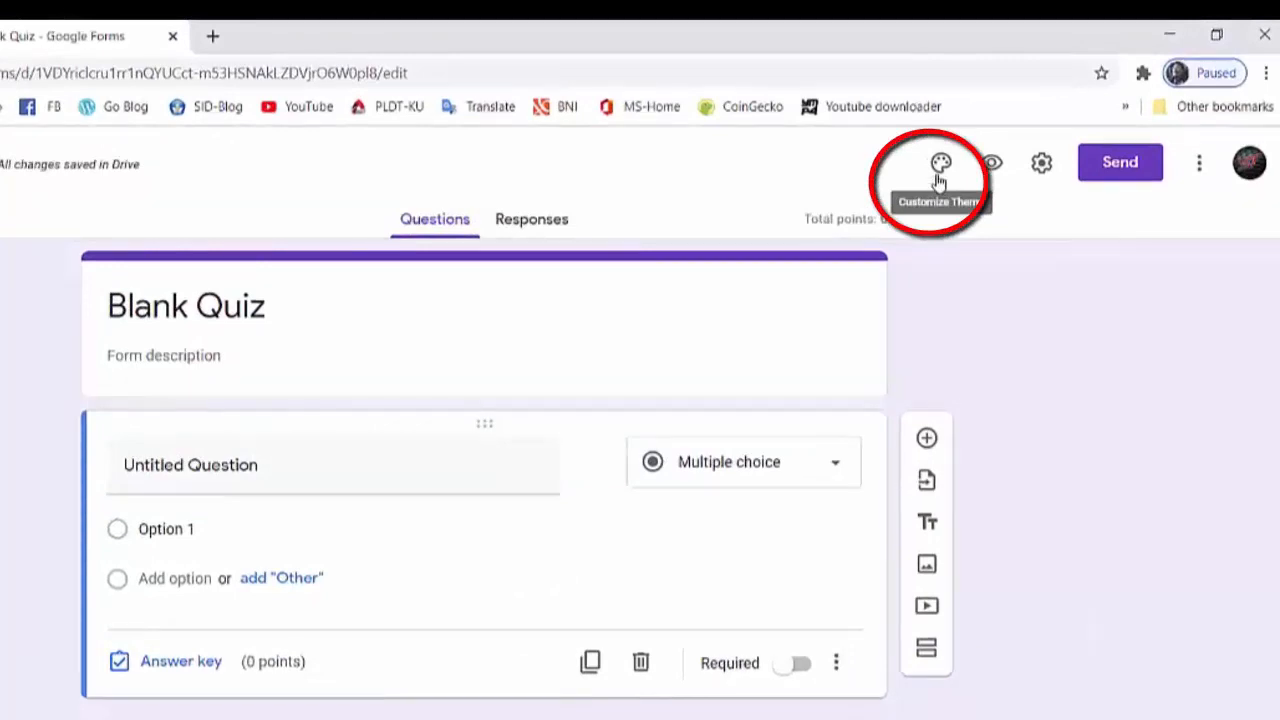
- Insert the laboratory glassware image from the Work and School themes as the form header, and remove it again
left_click(940, 165)
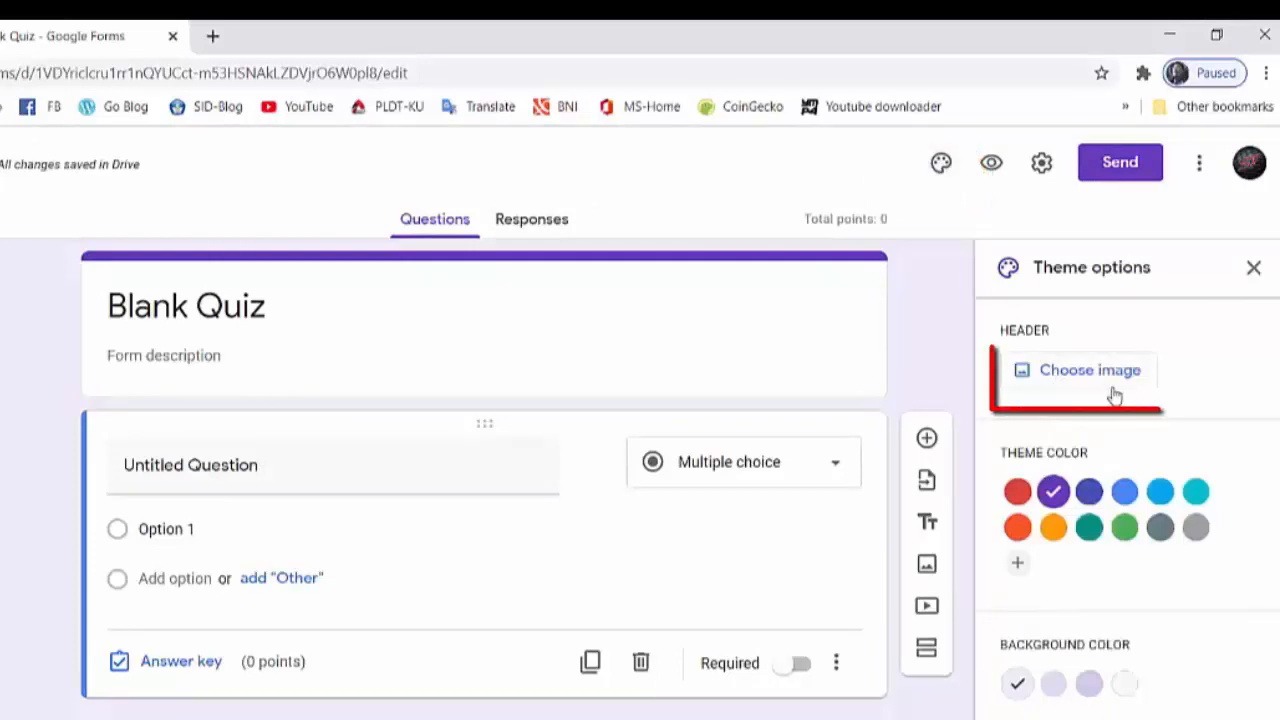
left_click(1060, 375)
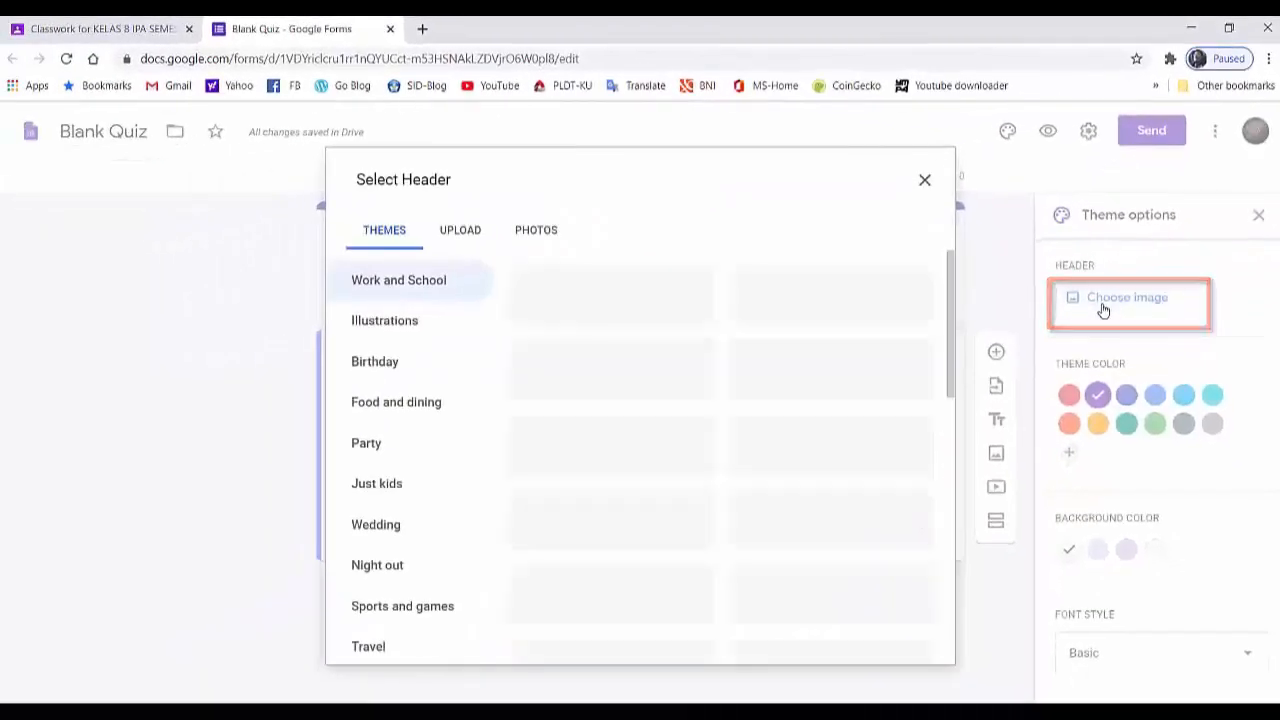
scroll(770, 345, "down", 3)
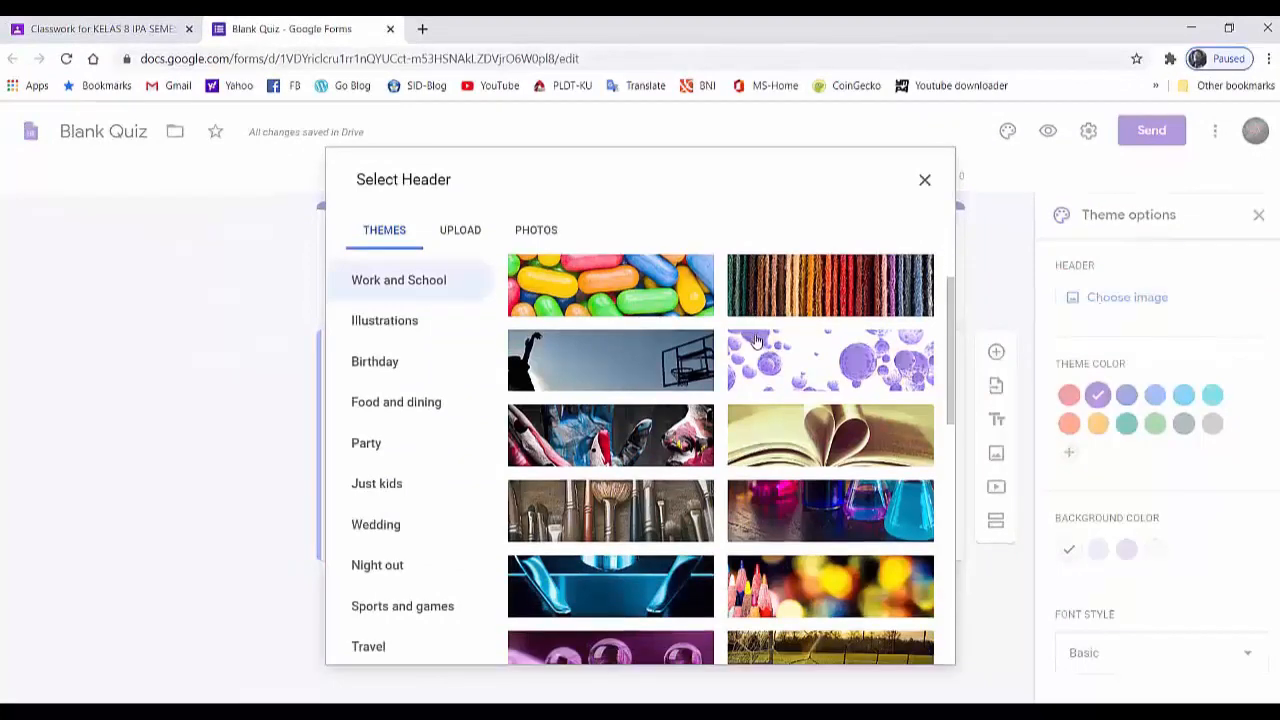
scroll(760, 360, "down", 5)
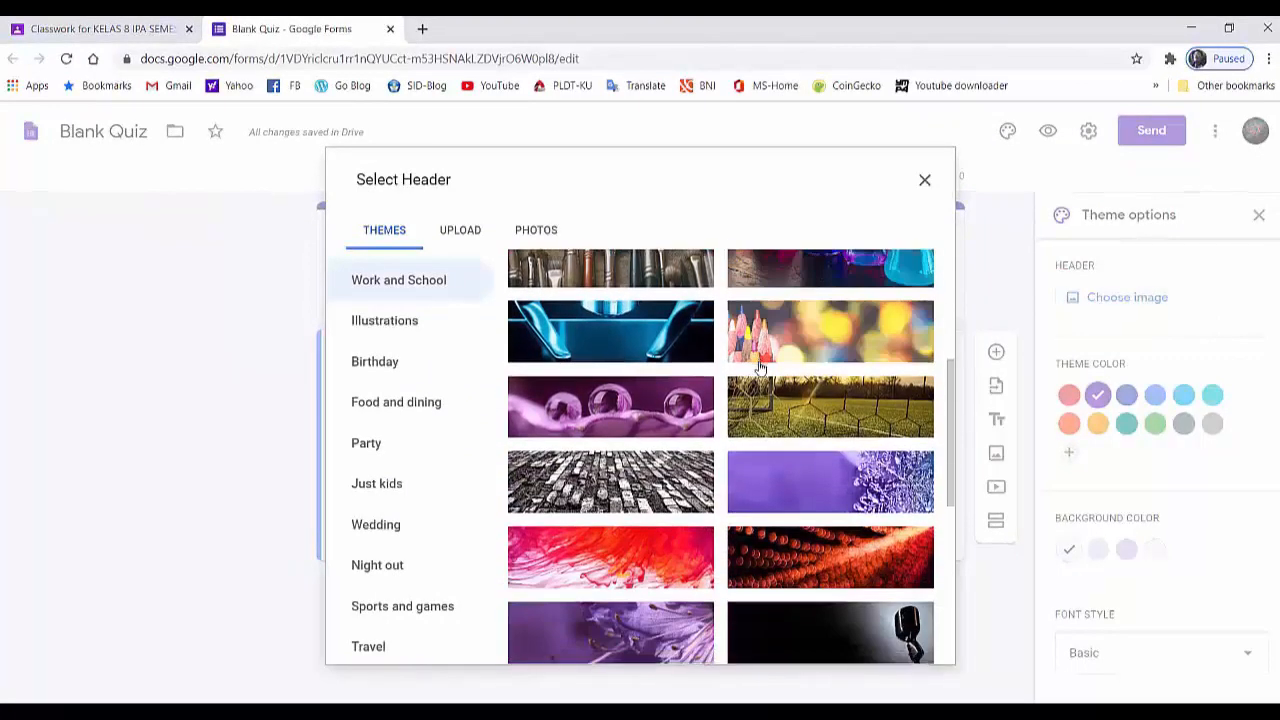
scroll(760, 375, "down", 5)
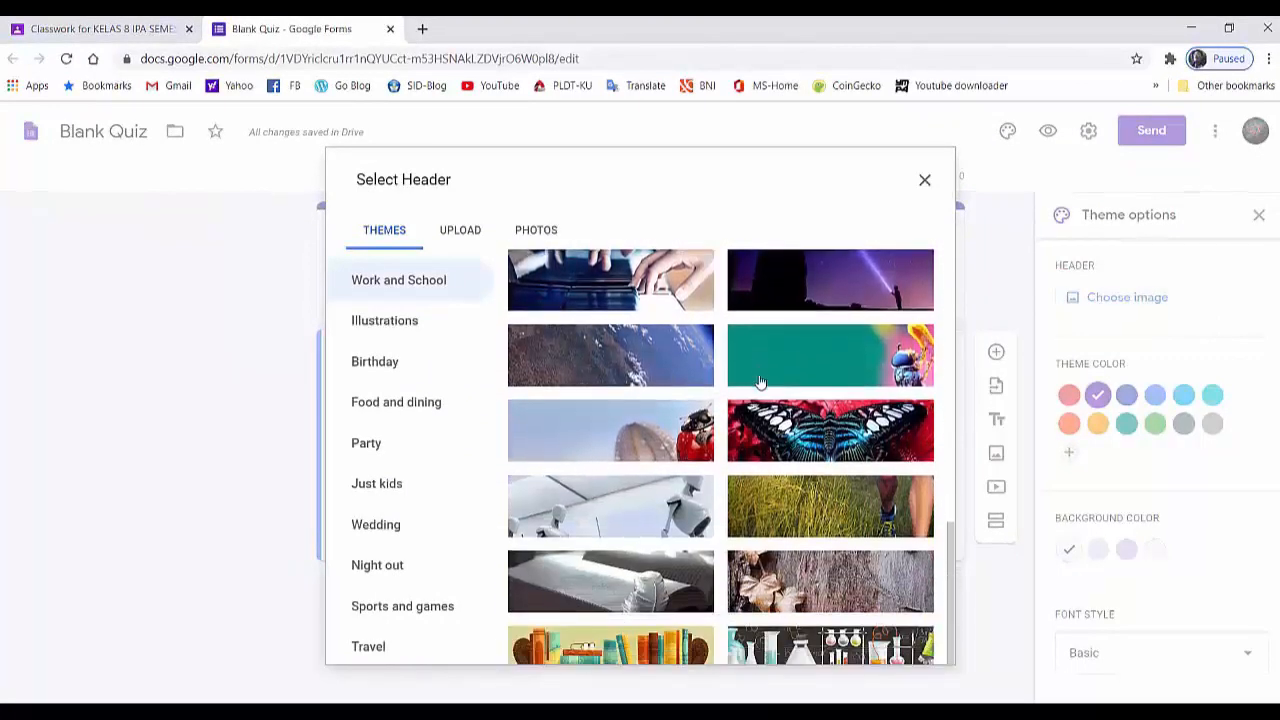
scroll(760, 382, "down", 1)
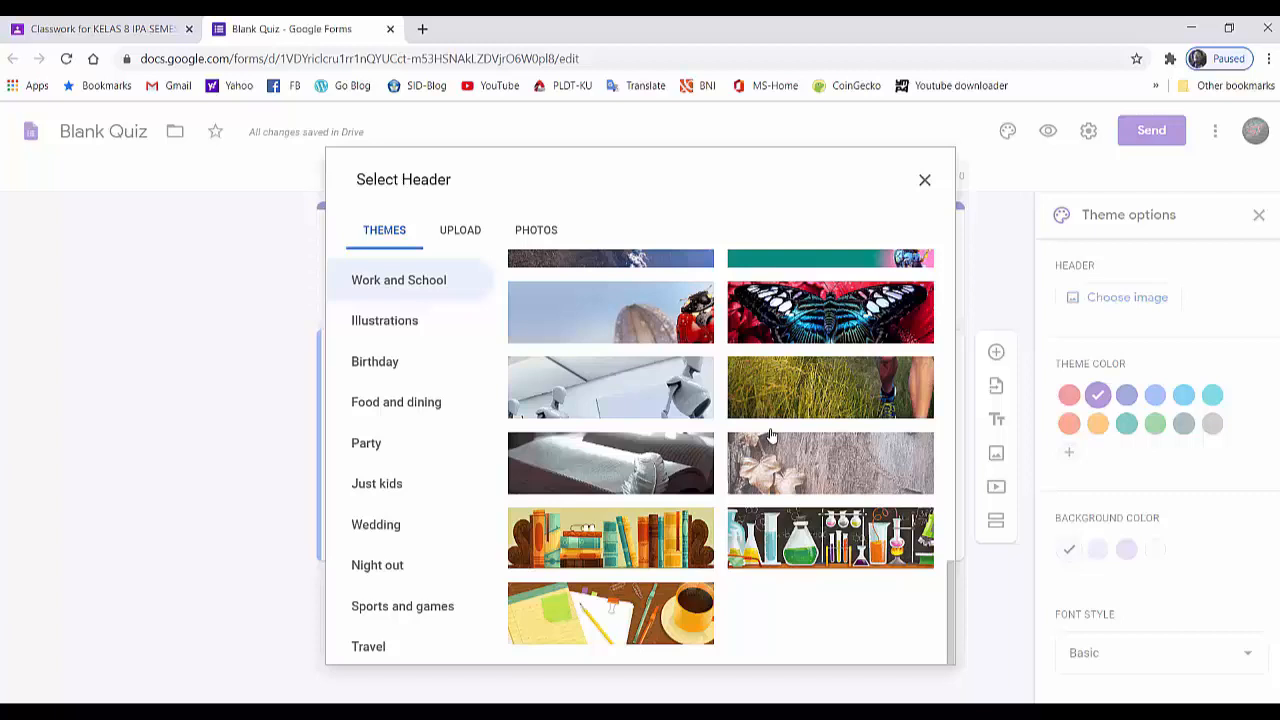
left_click(806, 541)
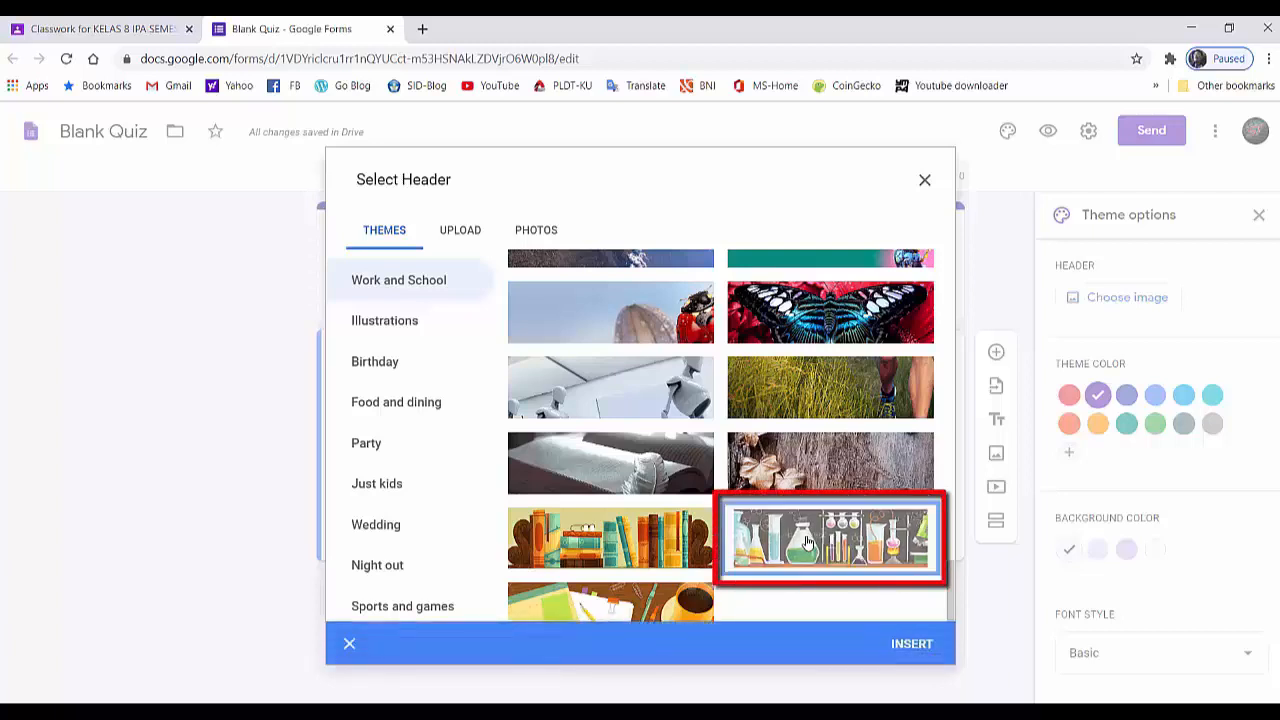
left_click(906, 650)
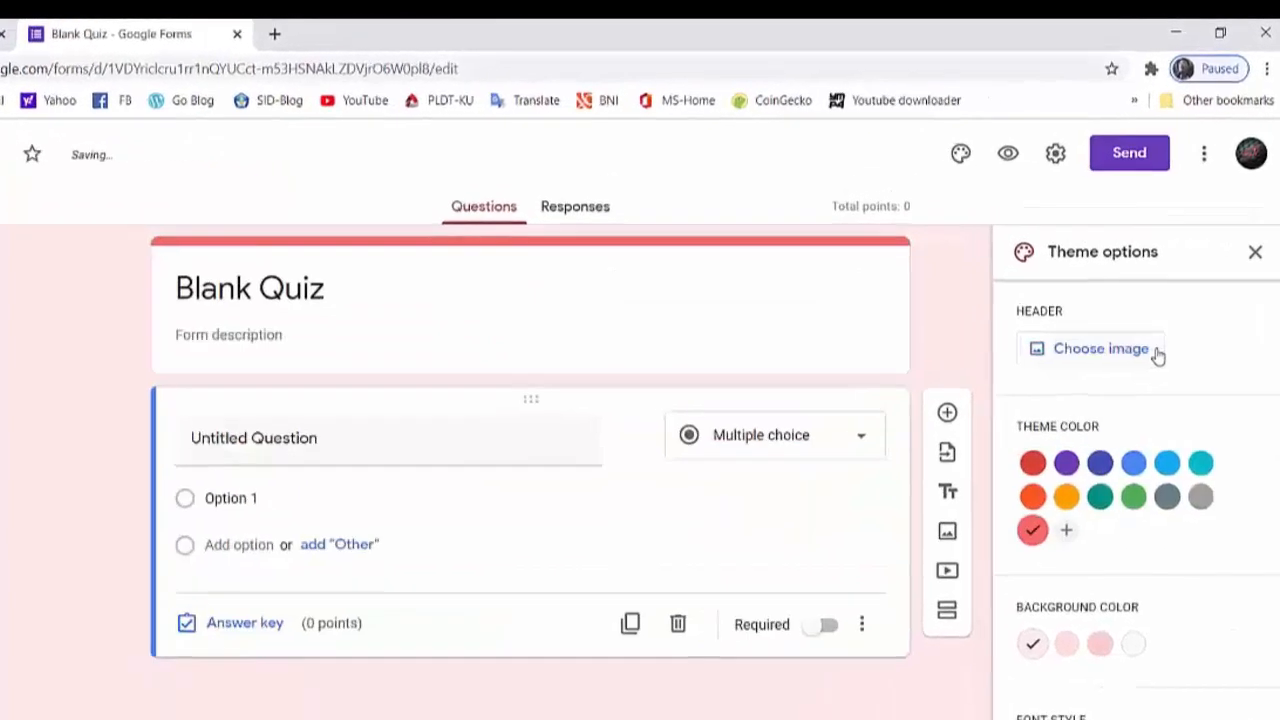
left_click(1175, 300)
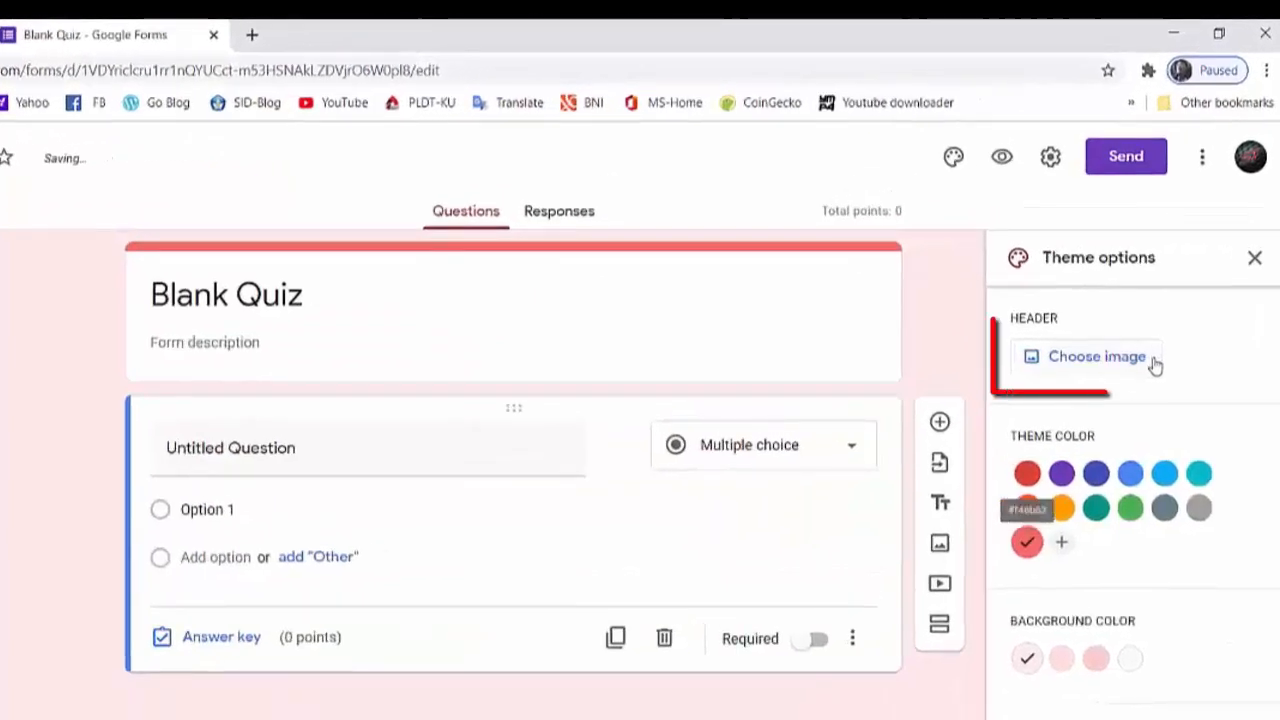
- Upload image file "1" from the "1. GOOGLE CLASSROOM #4" pictures folder as the form header and close the theme options
left_click(1075, 369)
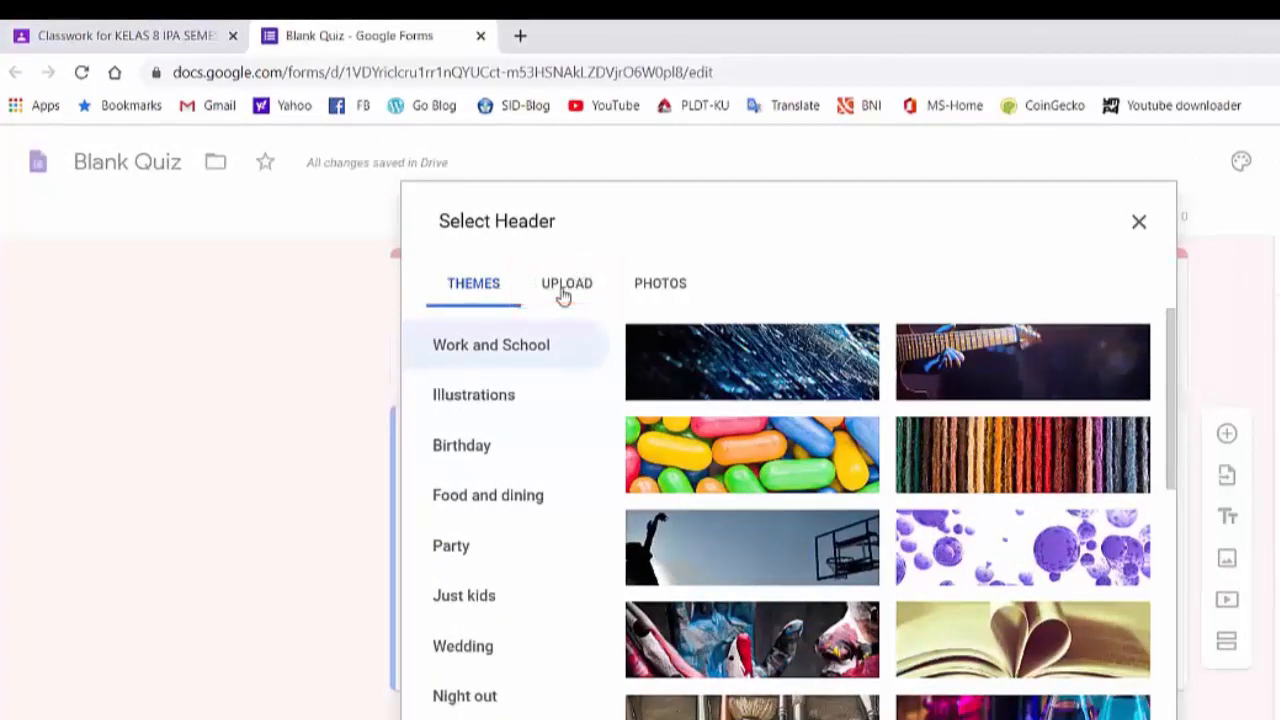
left_click(563, 290)
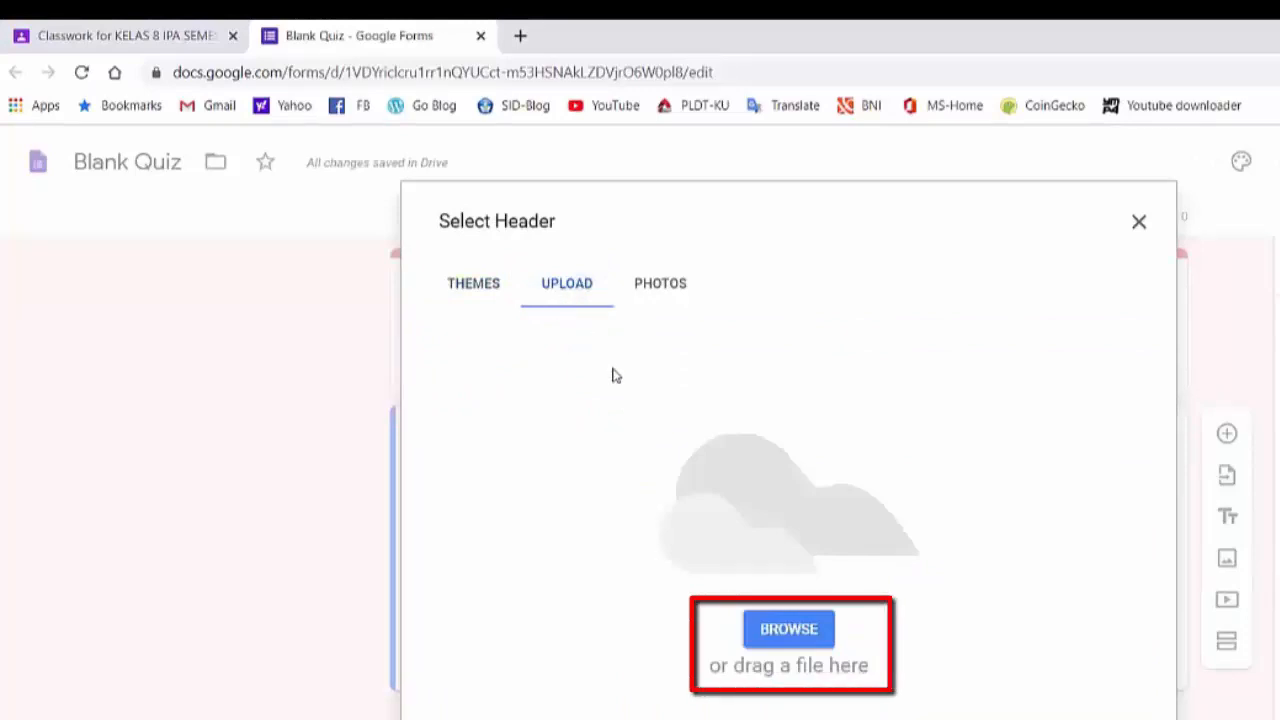
left_click(741, 610)
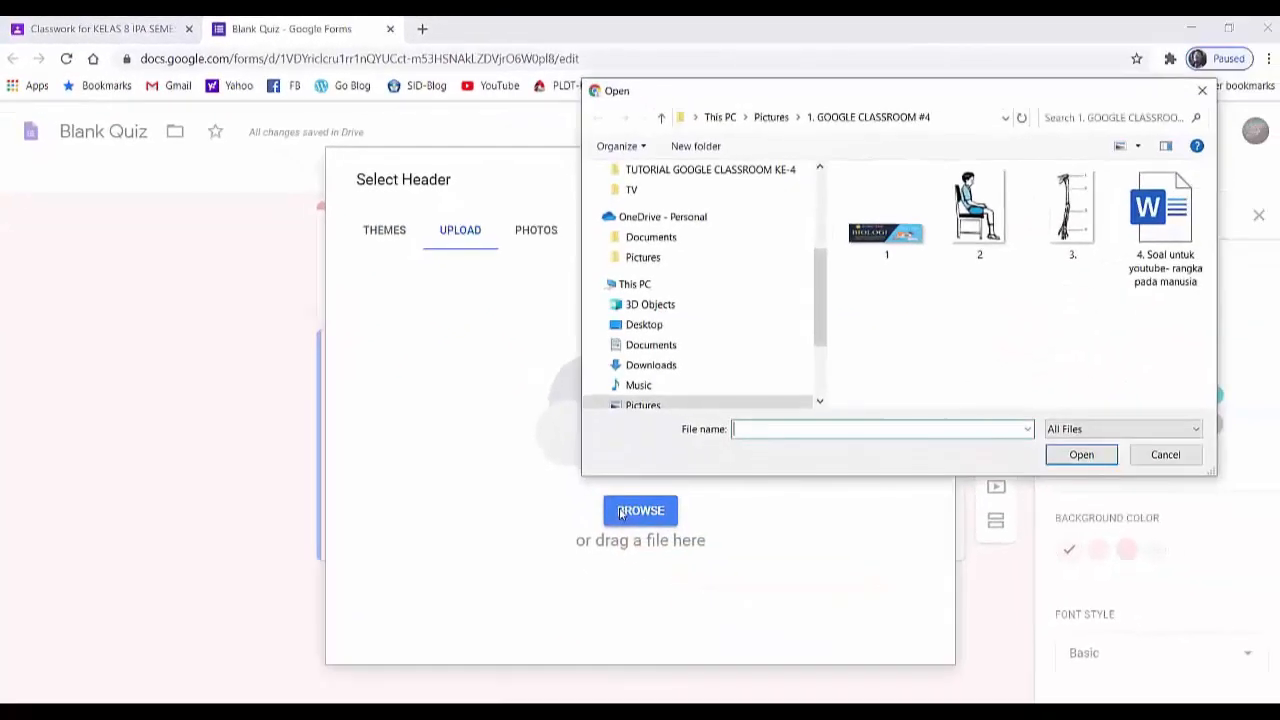
left_click(885, 242)
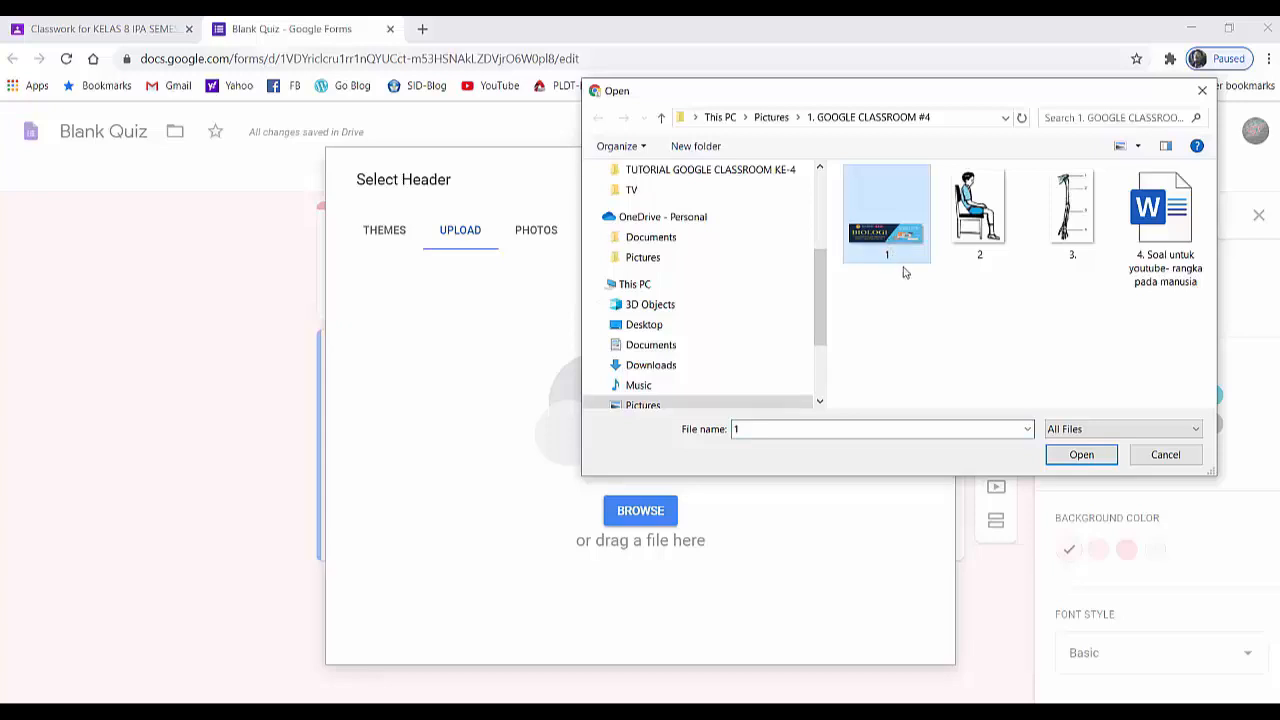
left_click(1063, 462)
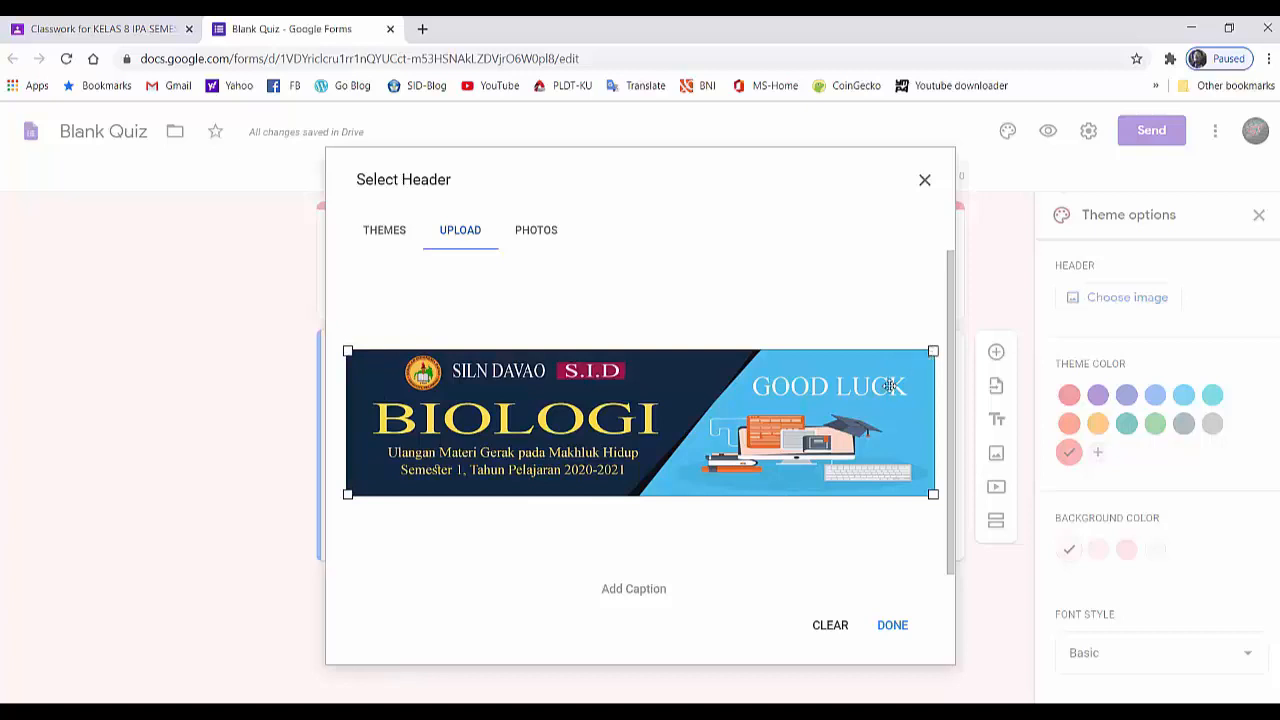
left_click(892, 628)
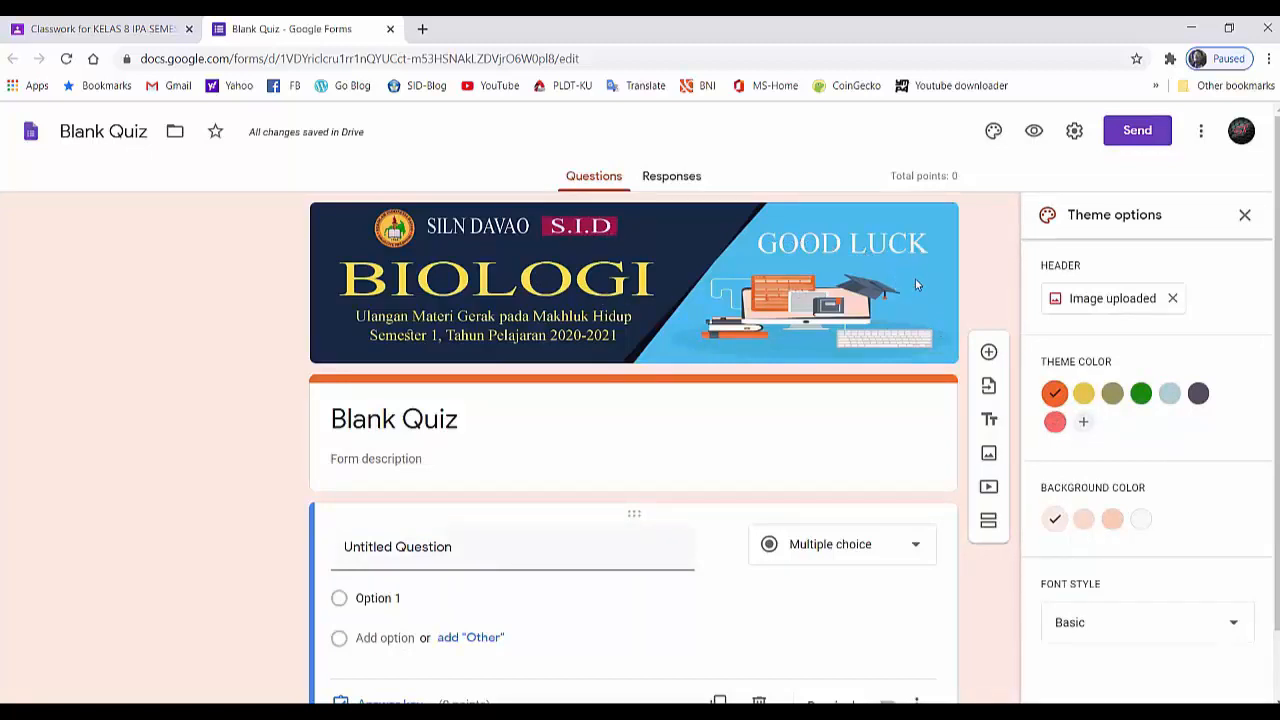
left_click(1243, 220)
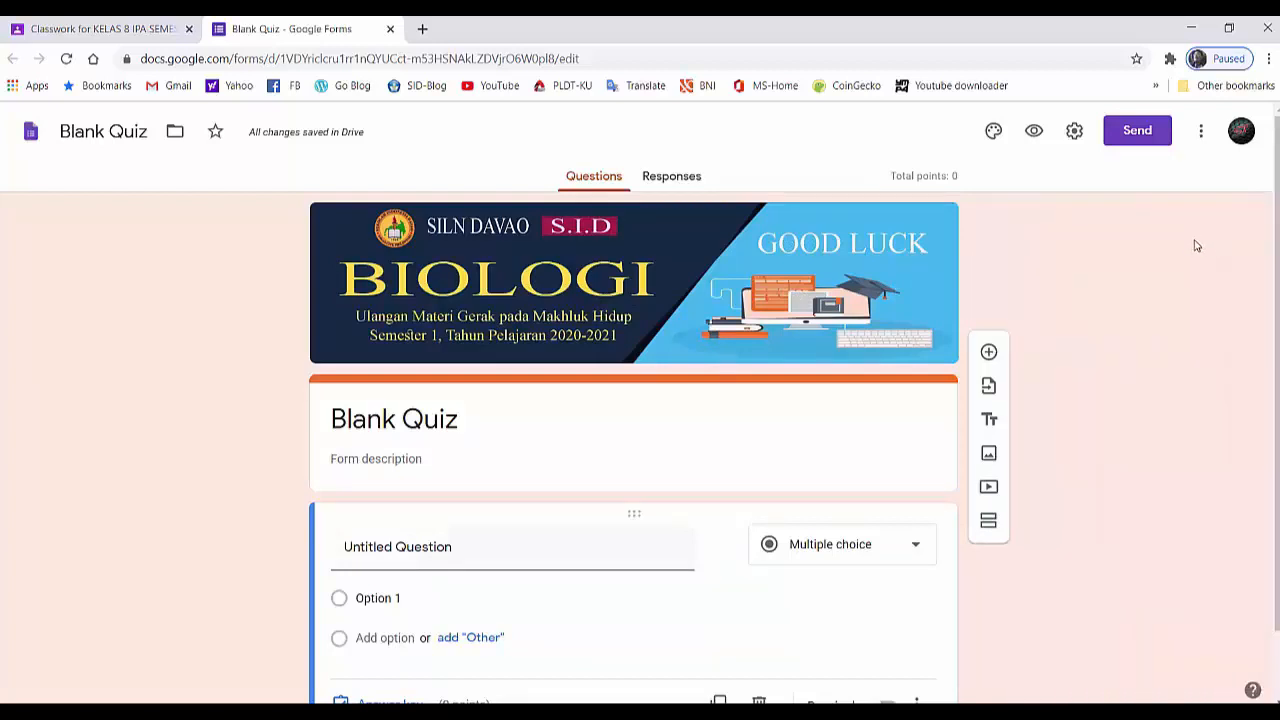
- Rename the Blank Quiz form file as "Ulangan KD-1"
scroll(1137, 284, "down", 1)
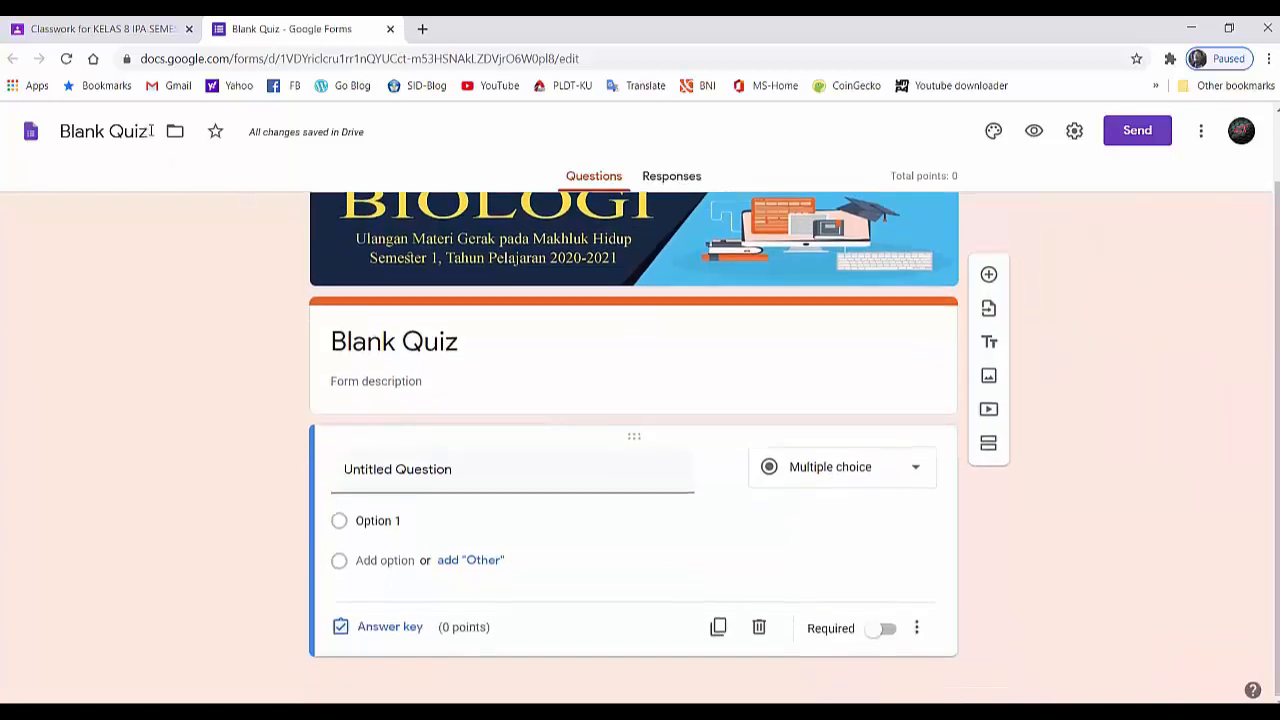
left_click_drag(151, 131, 60, 131)
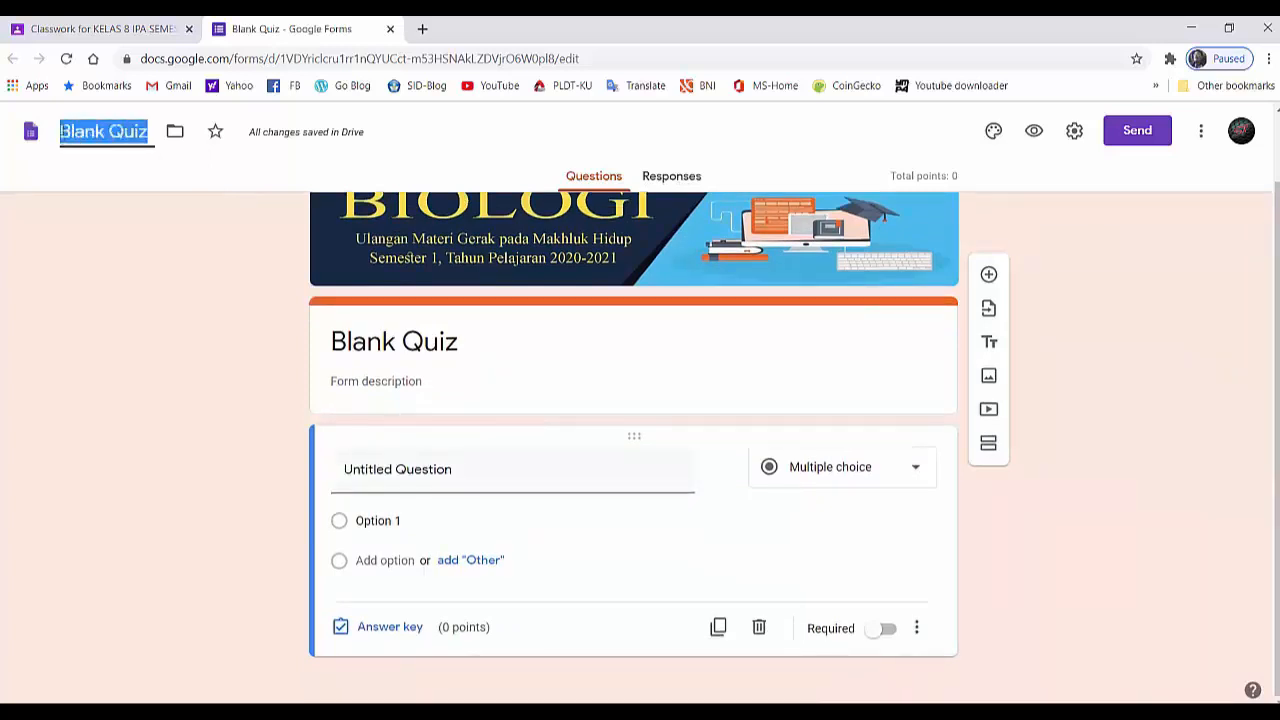
type("Ulangan K")
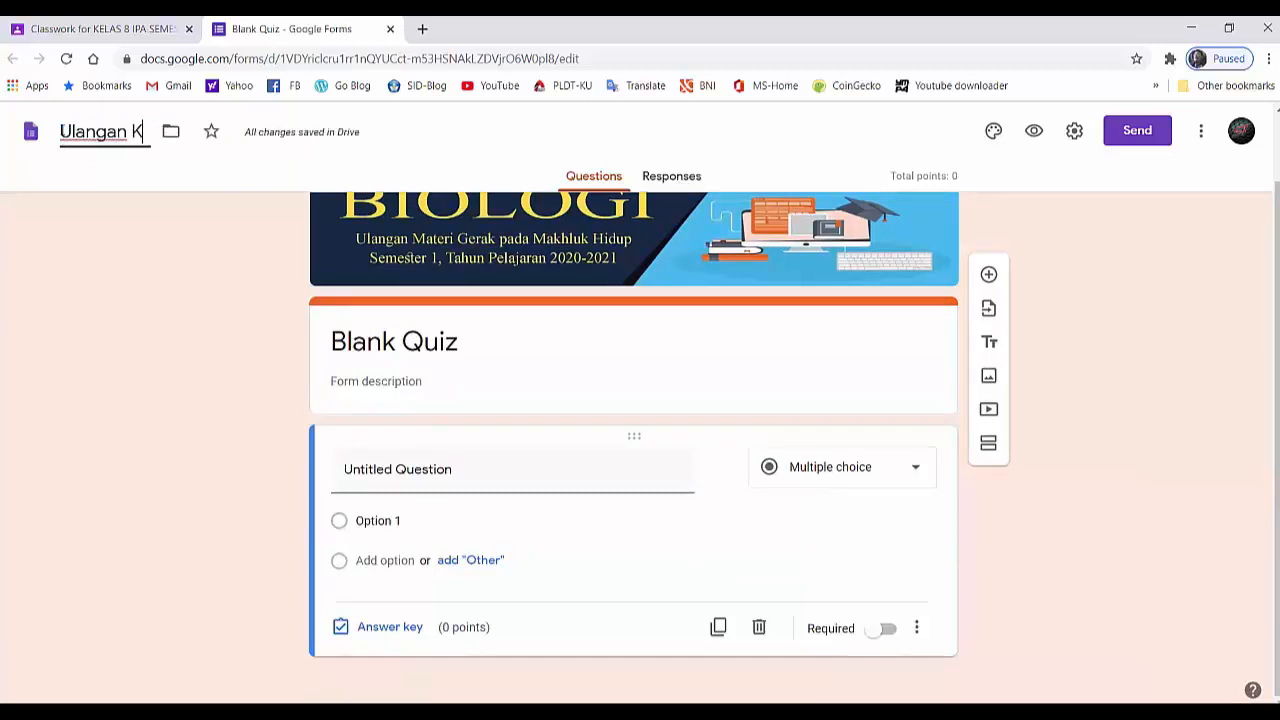
type("D-1")
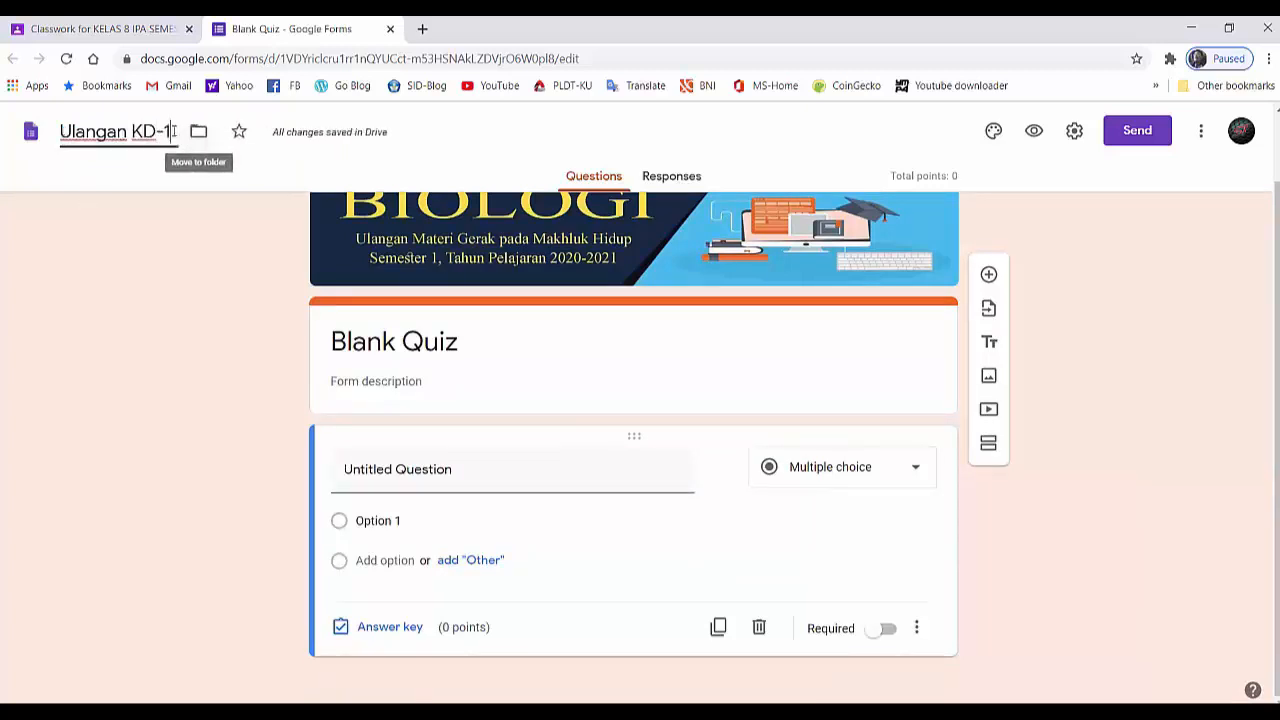
- Copy the form's file name "Ulangan KD-1" and paste it over the "Blank Quiz" title in the form
left_click_drag(171, 131, 62, 131)
right_click(68, 128)
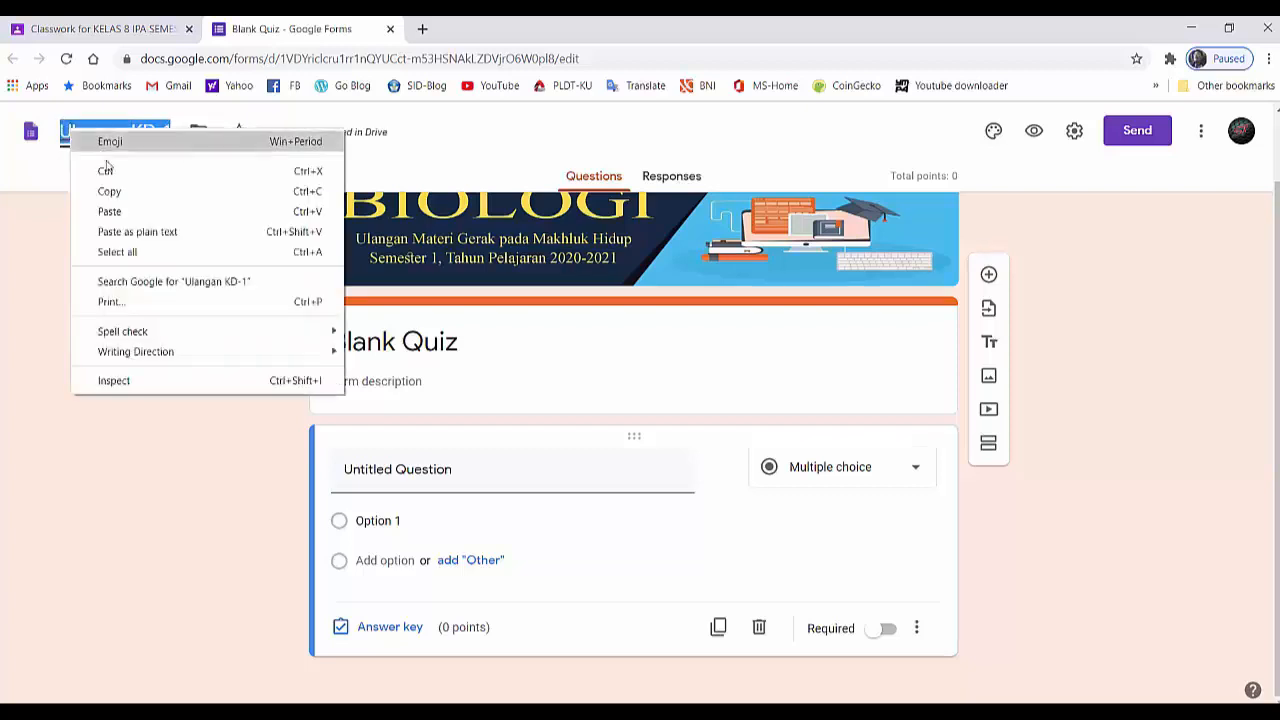
left_click(110, 194)
triple_click(353, 344)
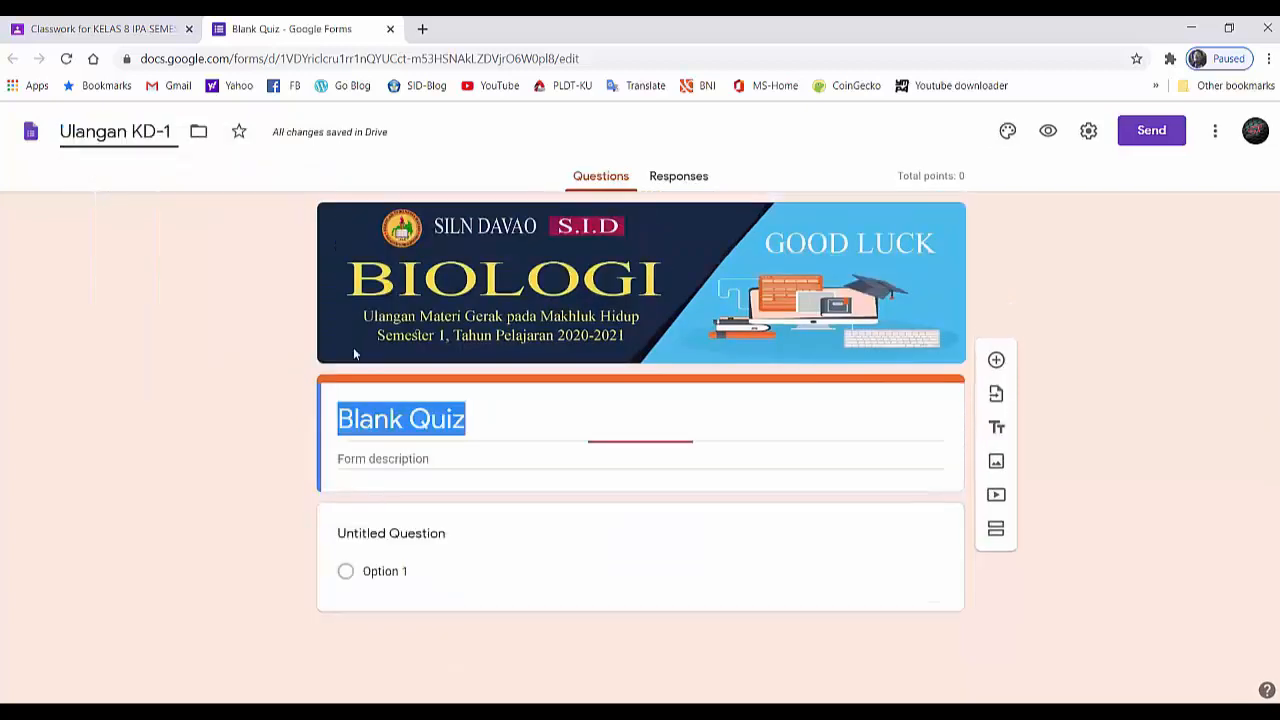
right_click(361, 420)
left_click(405, 505)
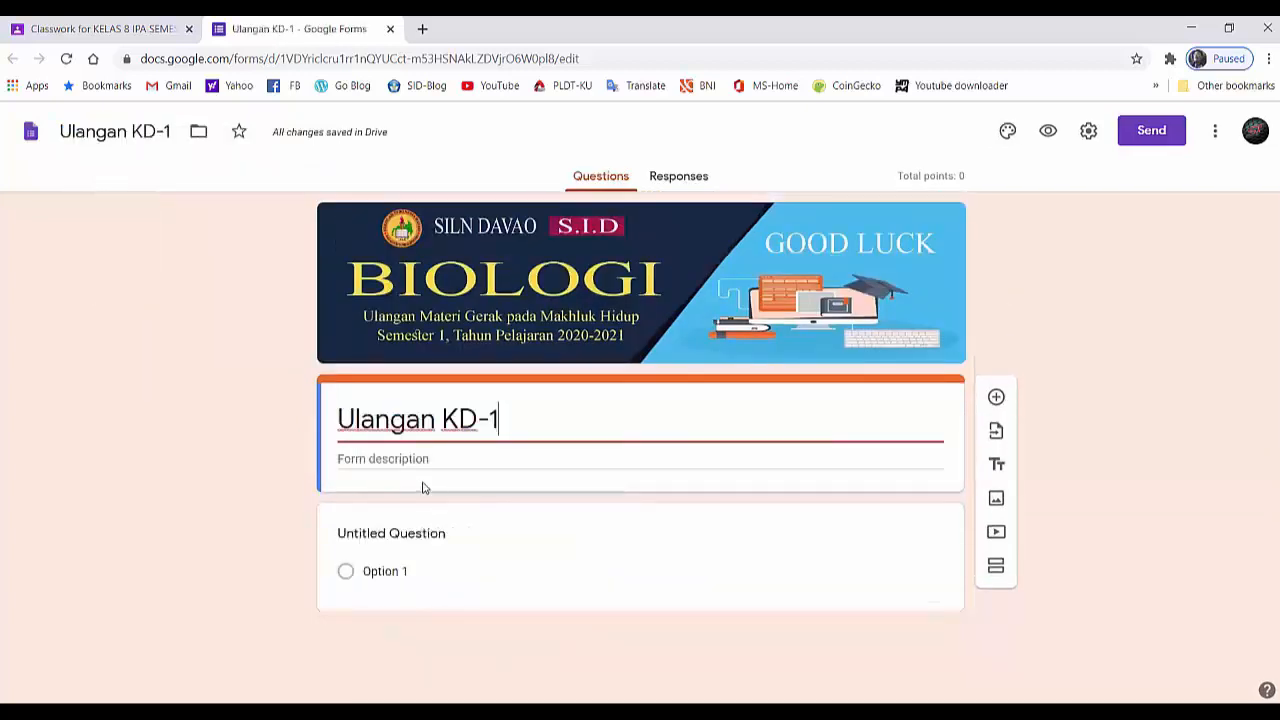
- Turn the untitled question into a required short-answer question titled "Nama Siswa"
left_click(426, 537)
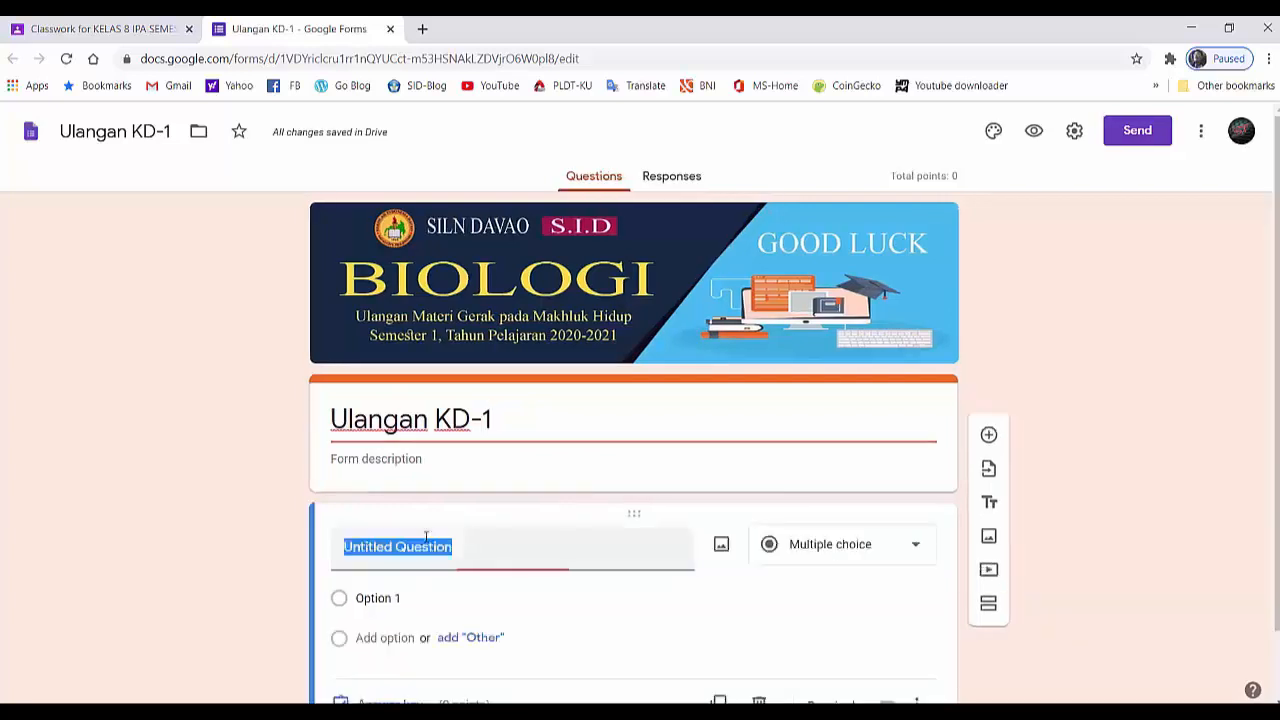
type("Nama ")
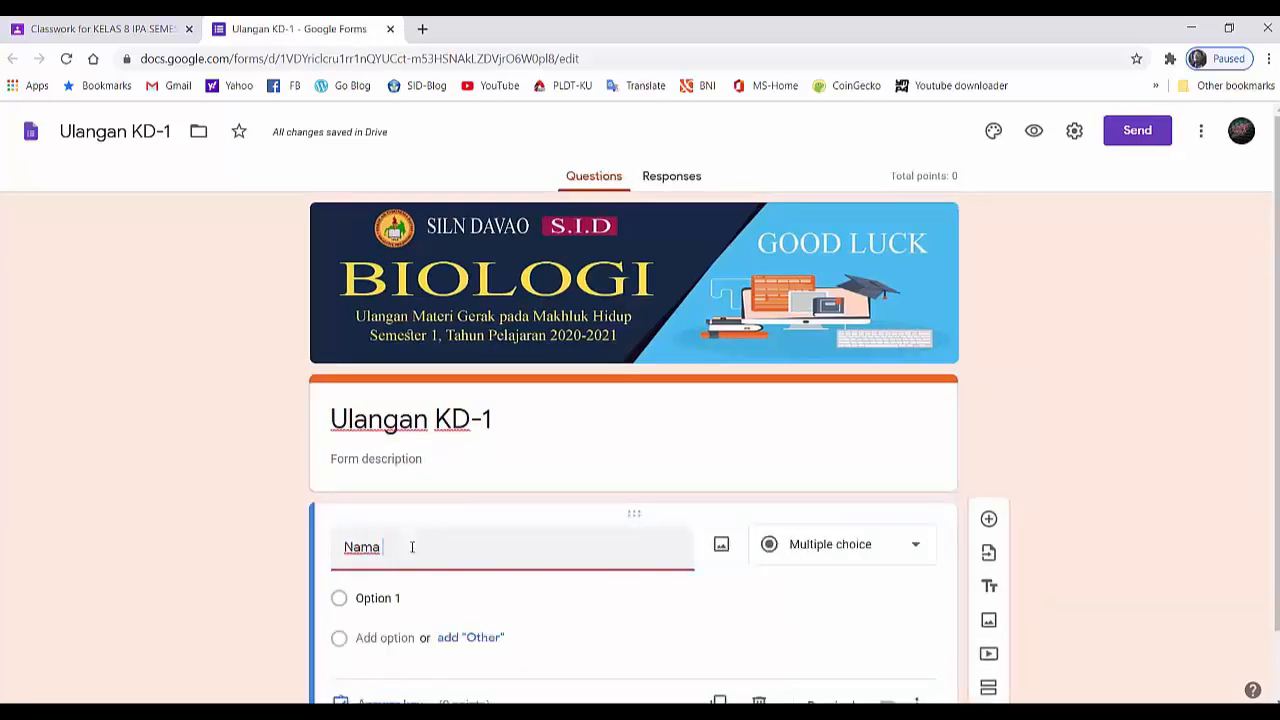
type("Siswa")
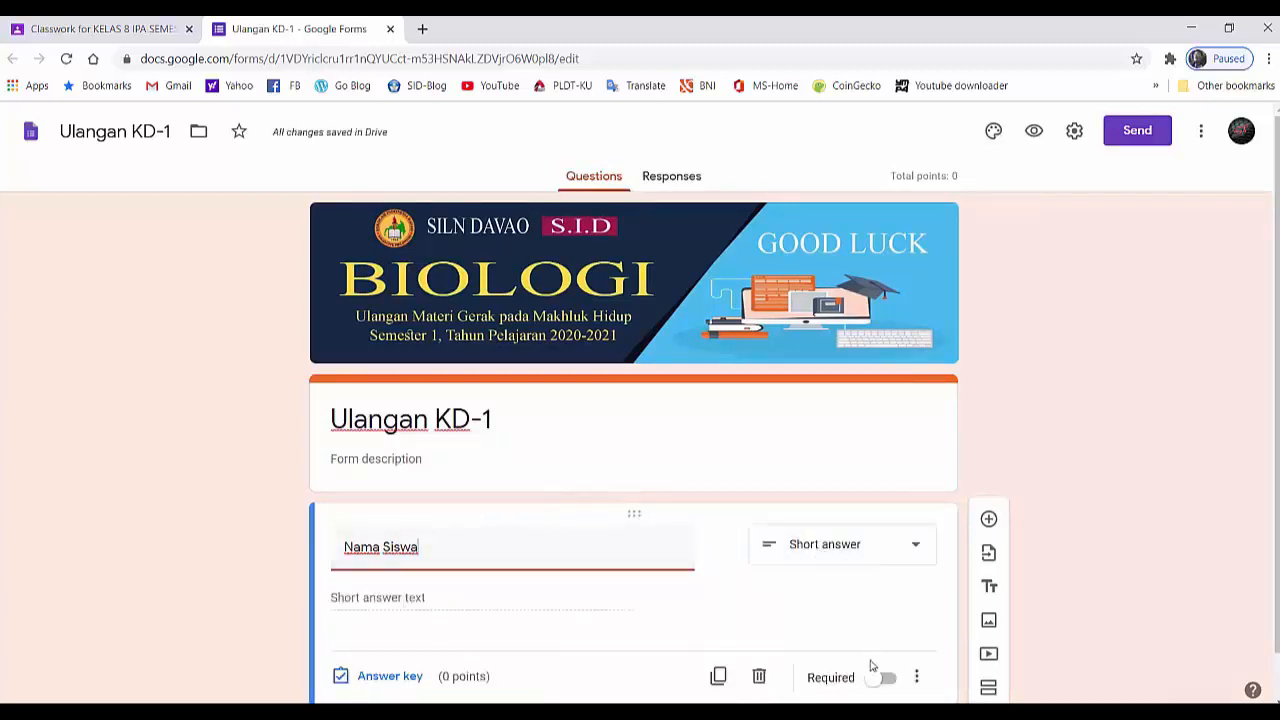
scroll(860, 680, "down", 1)
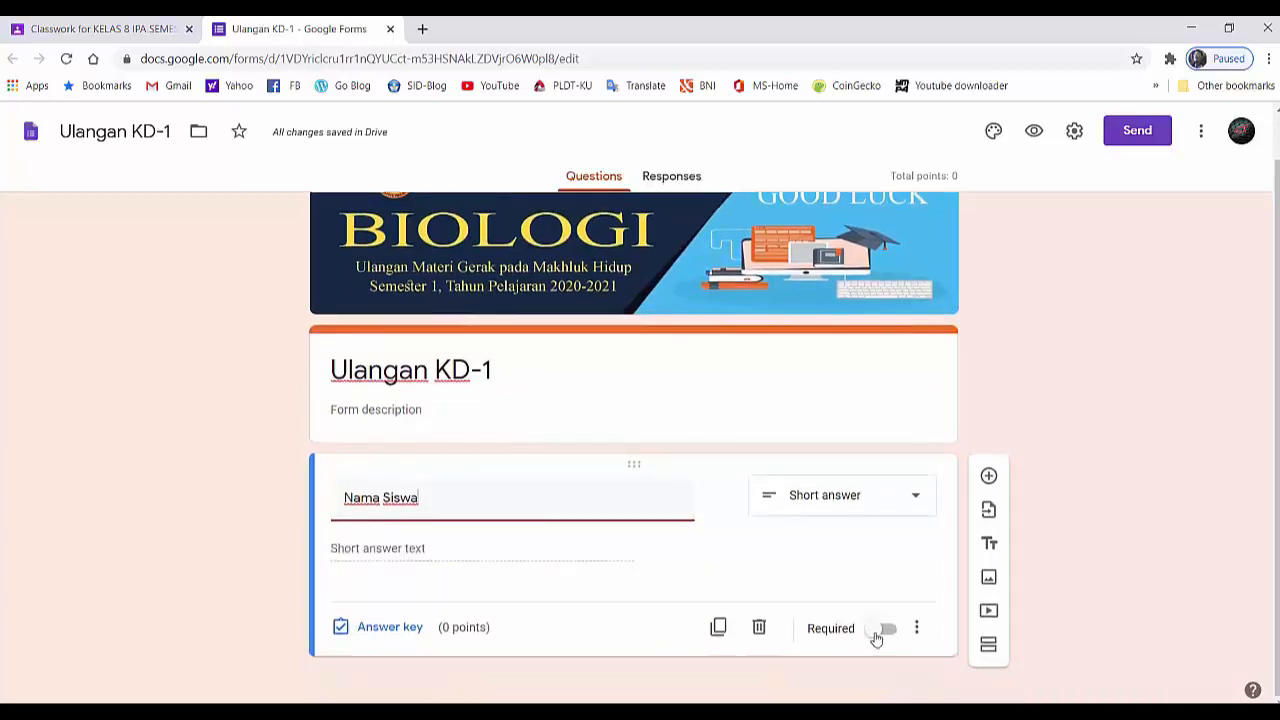
left_click(884, 630)
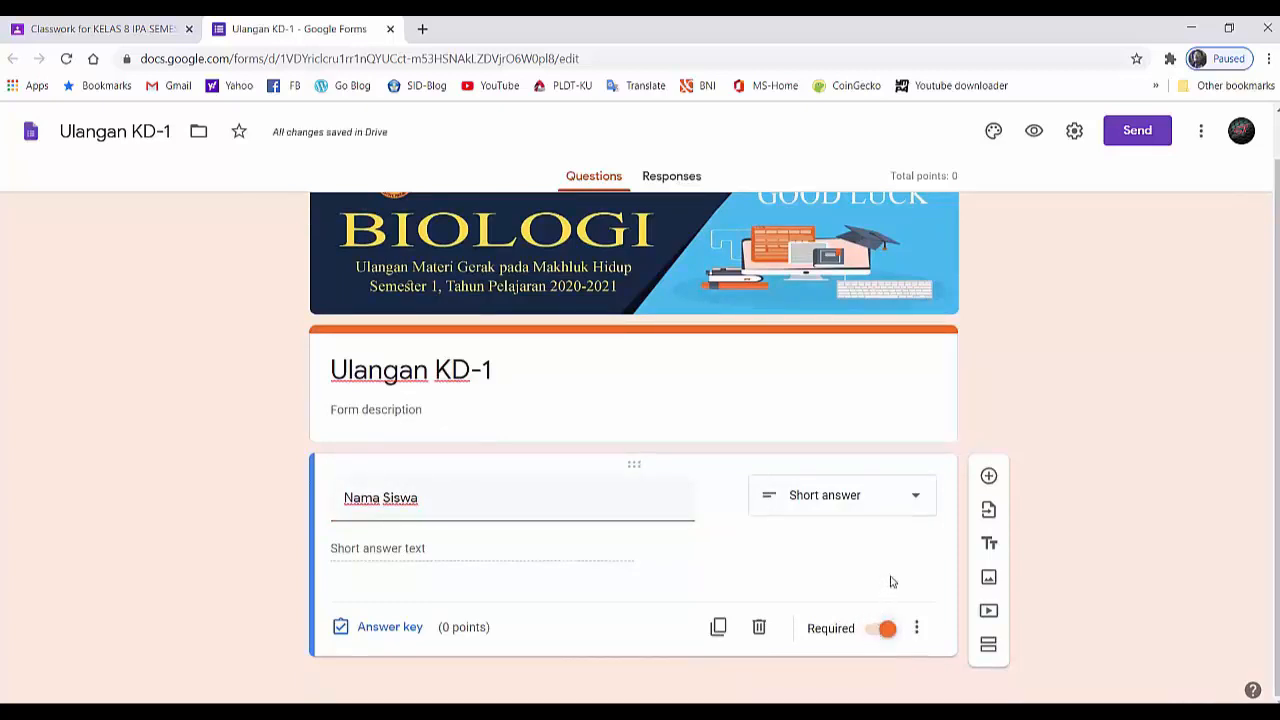
- Add a new question titled "Kelas" below Nama Siswa and set its type to Checkboxes
left_click(988, 478)
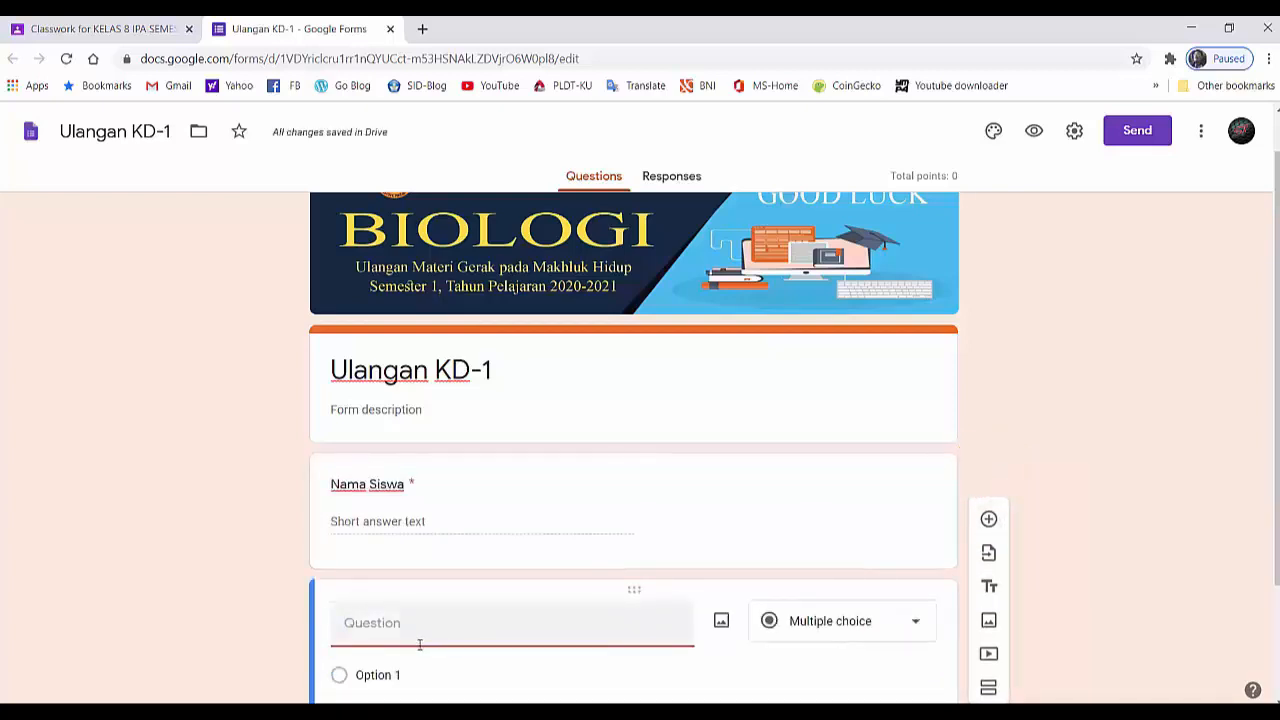
type("Kelas")
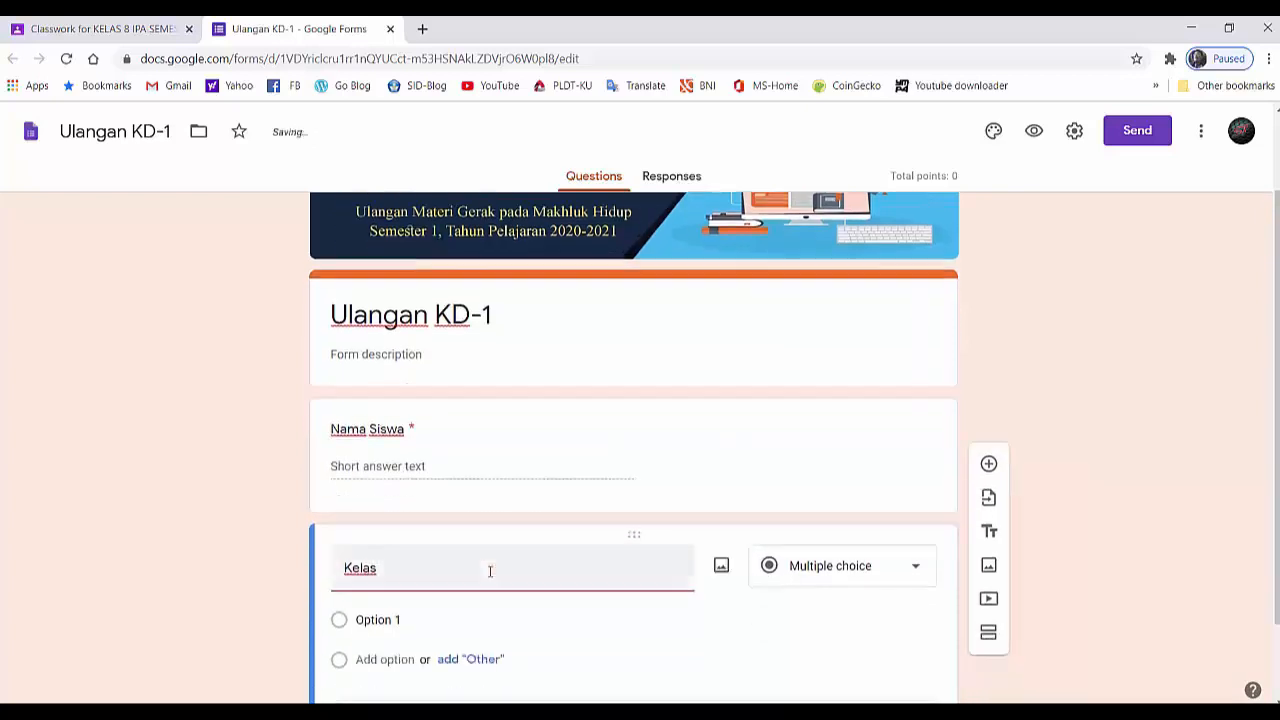
scroll(489, 571, "down", 1)
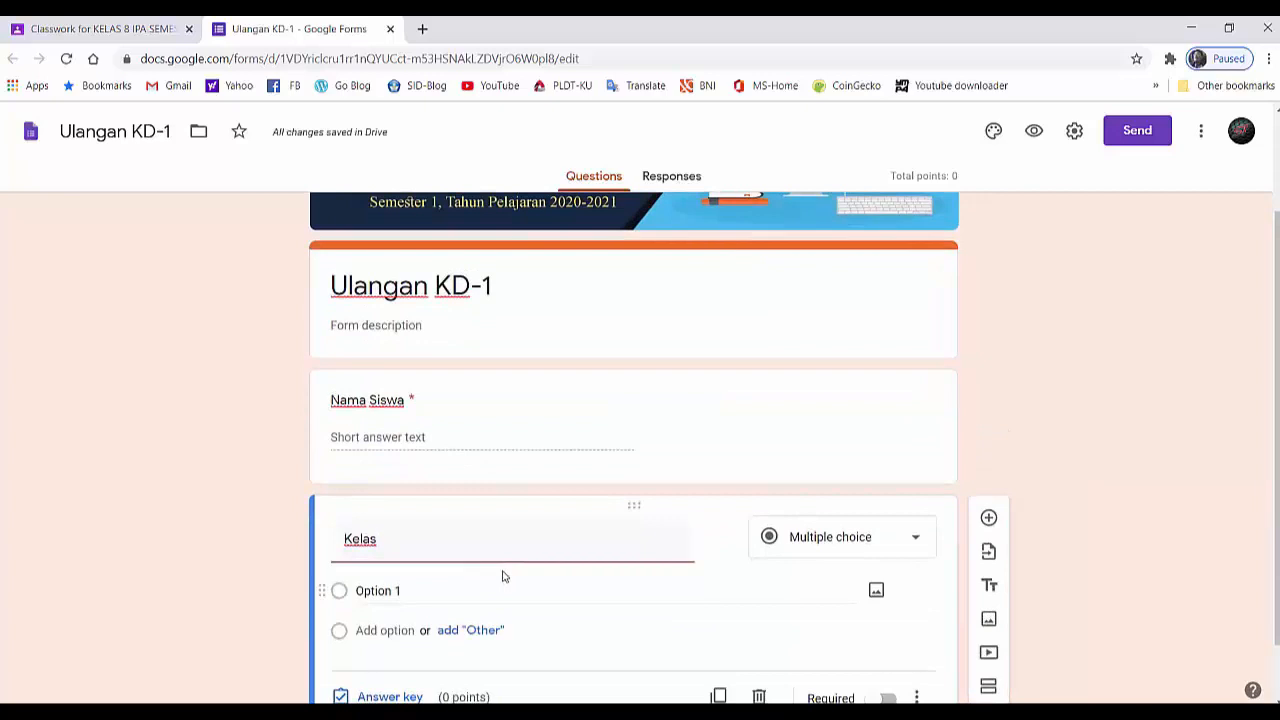
left_click(916, 543)
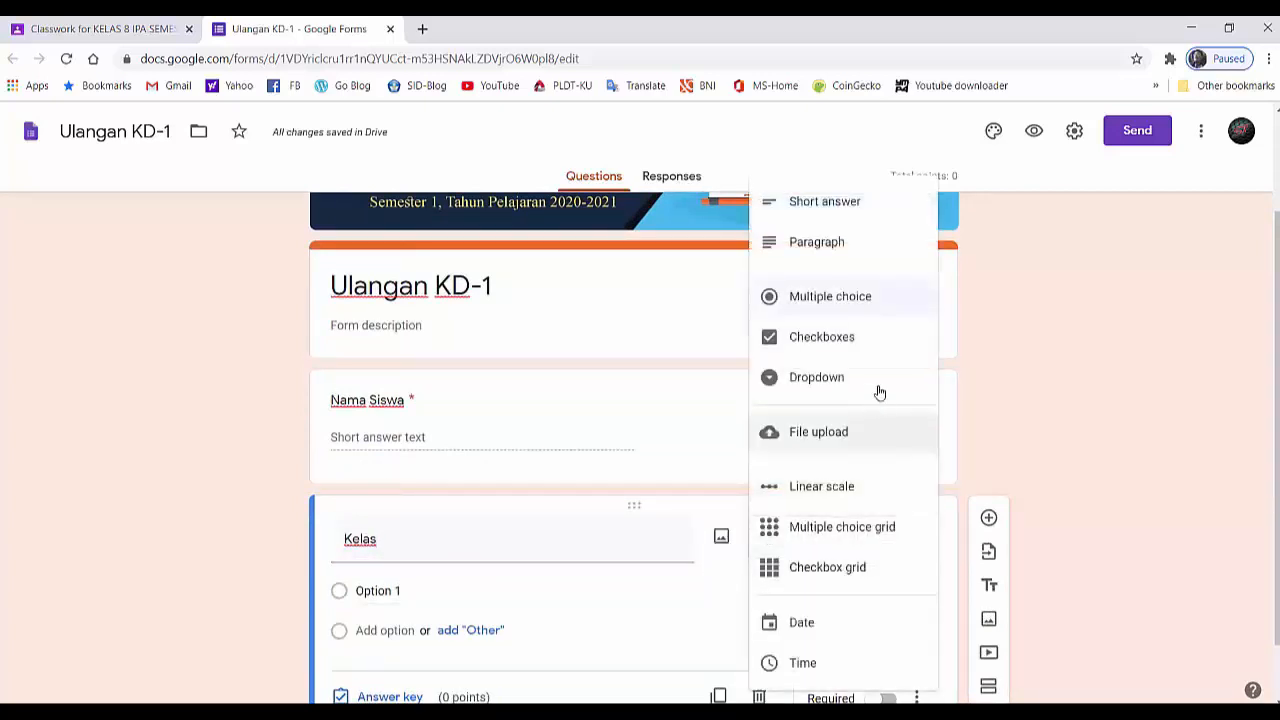
left_click(832, 340)
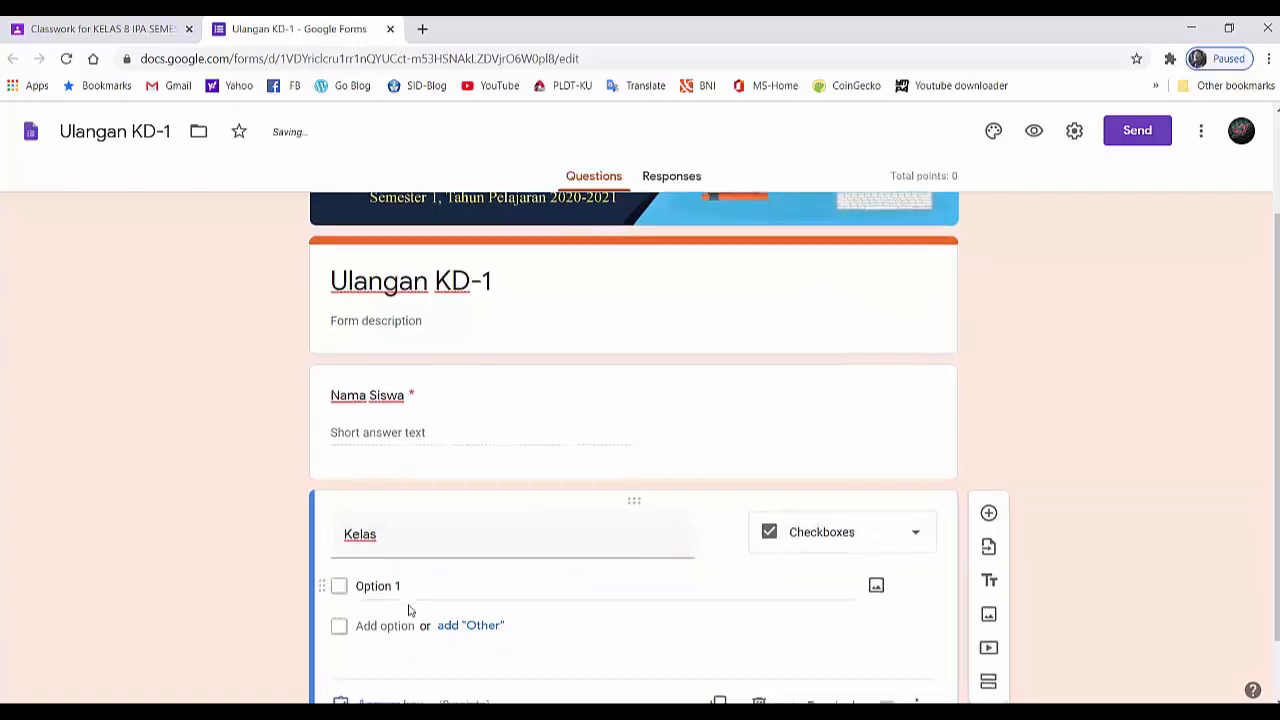
- Give the Kelas question the options "VIII - A" and "VIII - B" and make it required
left_click(388, 509)
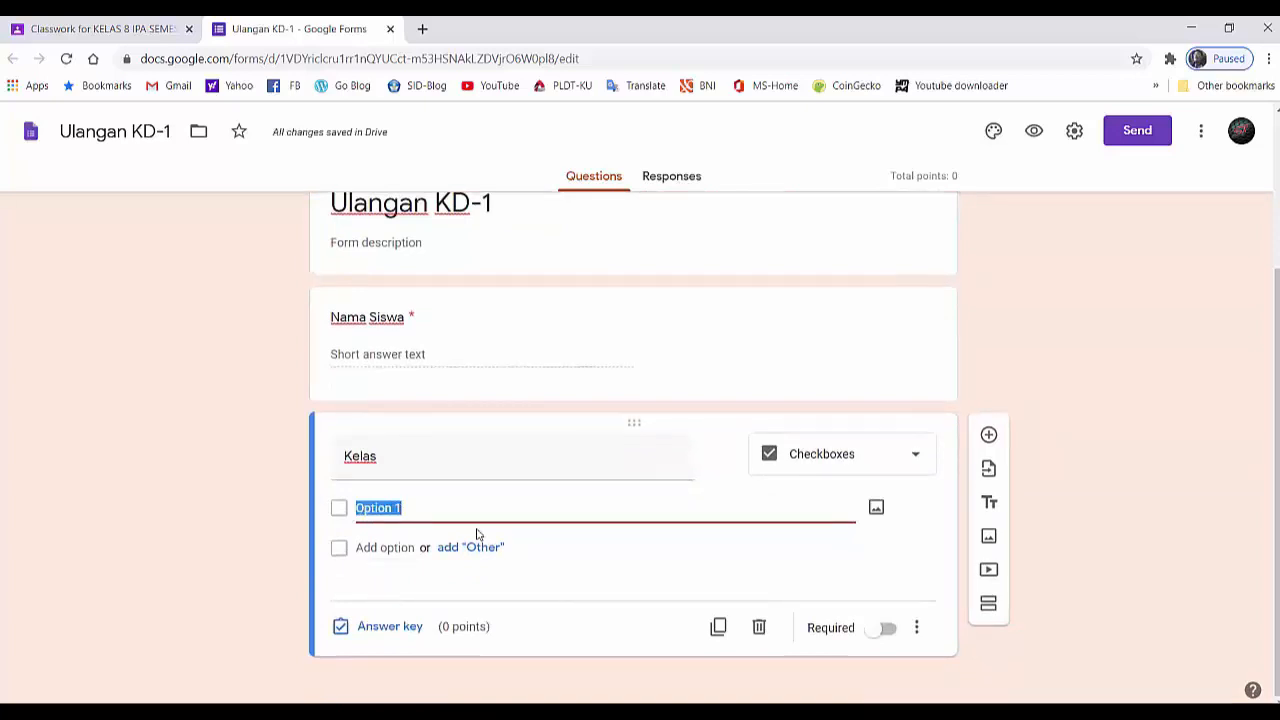
type("VIII ")
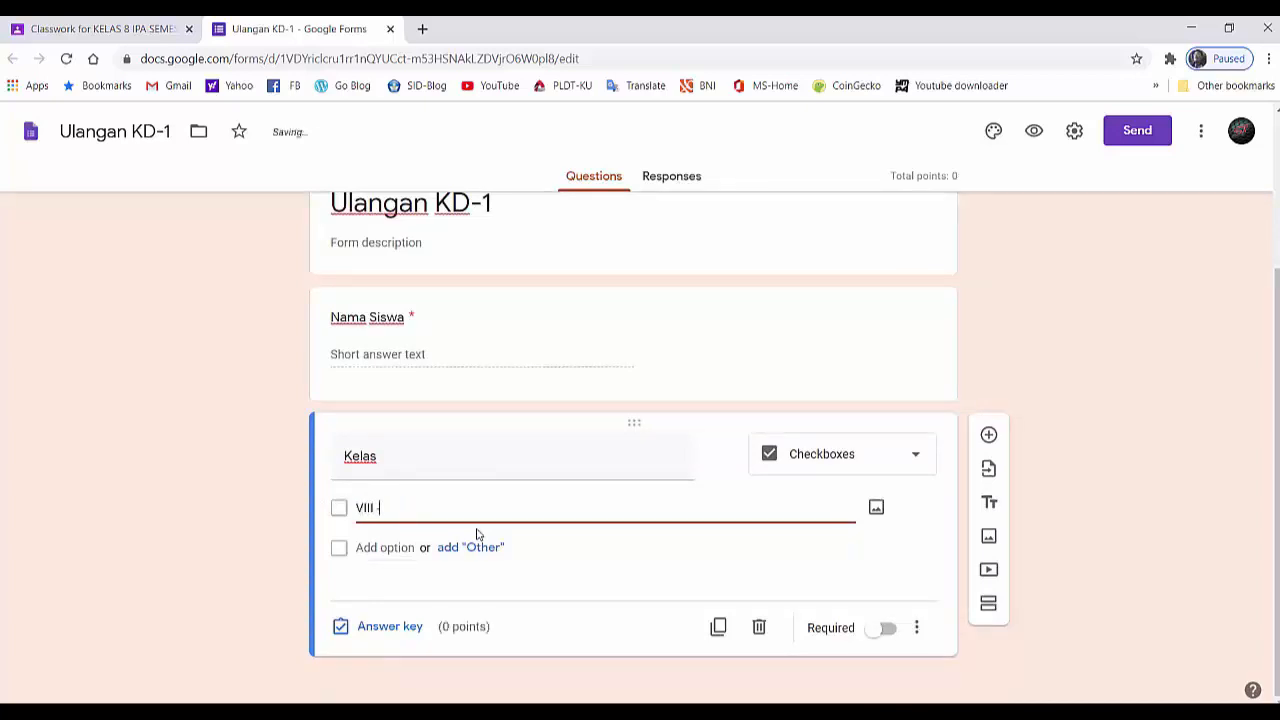
type("- A")
left_click(407, 545)
type("VI")
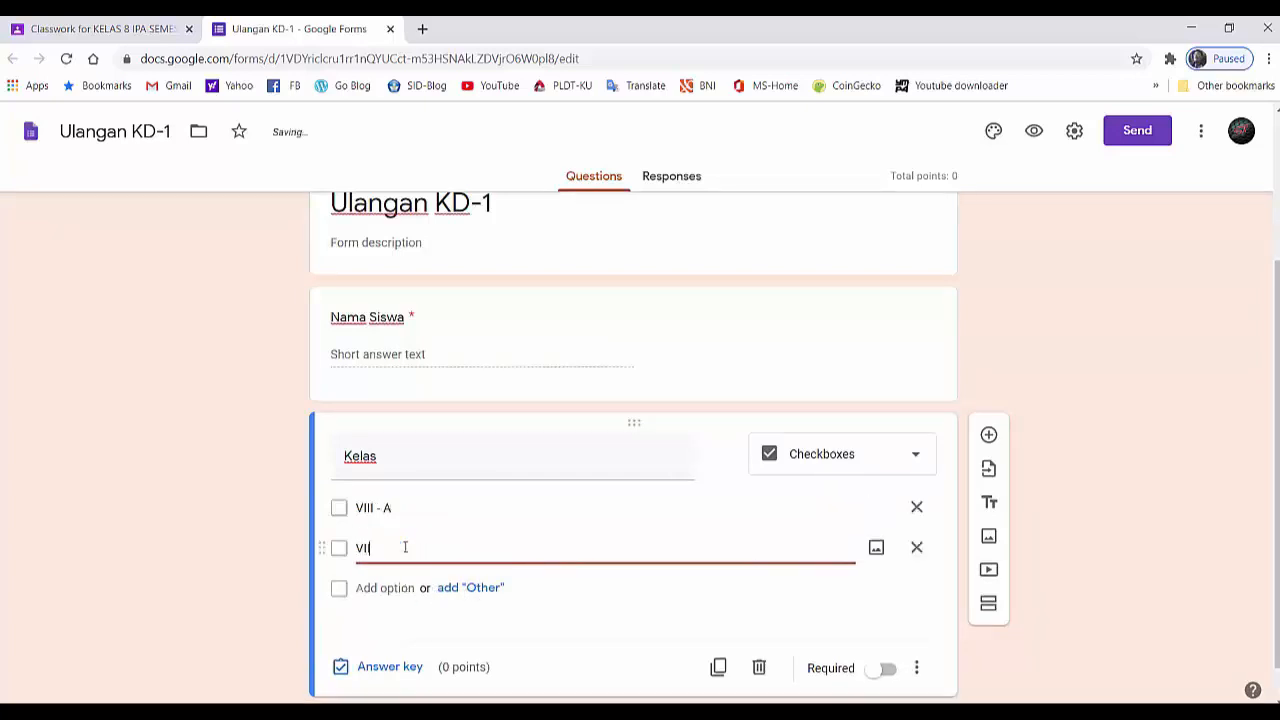
type("II - B")
scroll(640, 570, "down", 1)
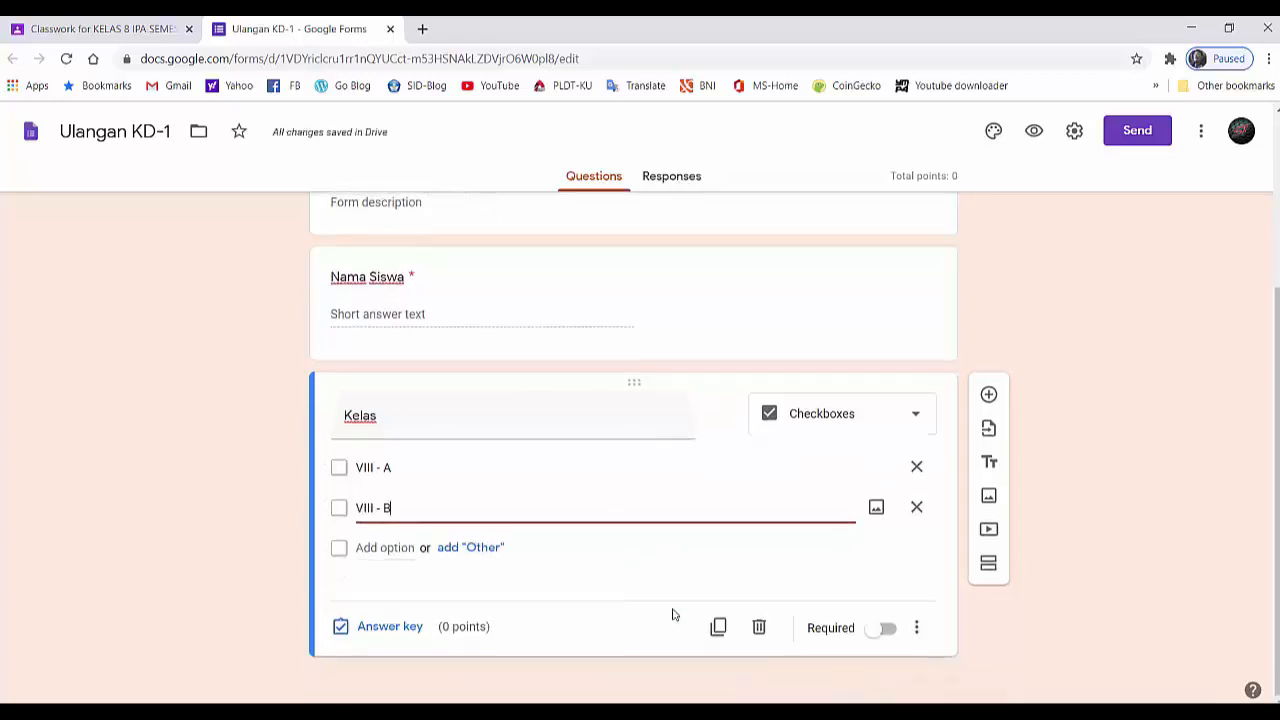
left_click(877, 635)
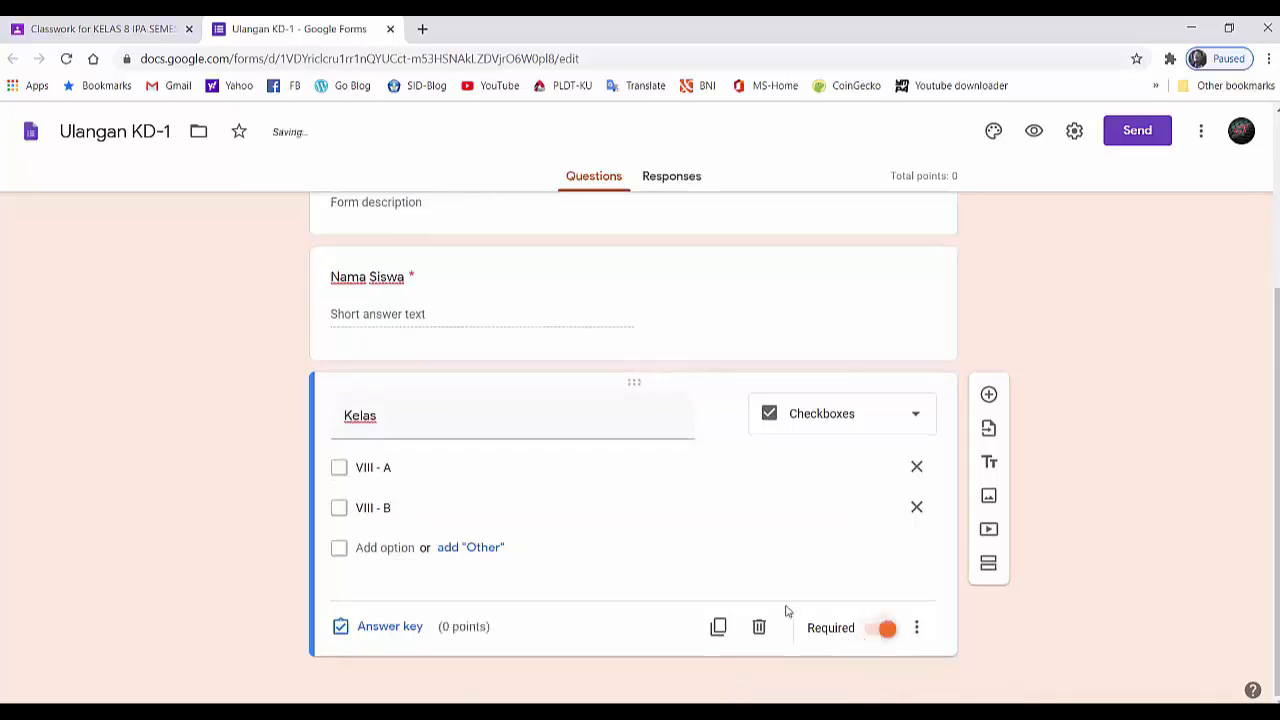
- Add a section after the Kelas question and title it "Pilihlah salah satu jawaban yang anda anggap benar !"
scroll(783, 612, "up", 3)
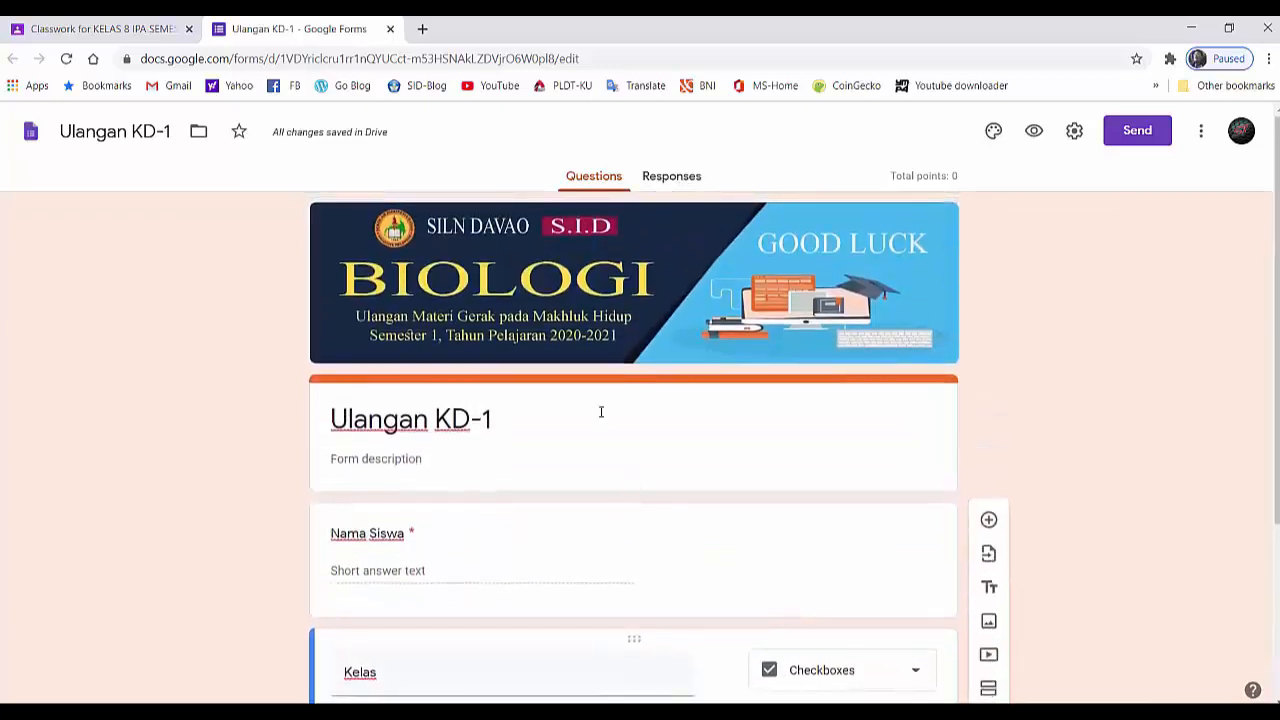
scroll(436, 404, "down", 1)
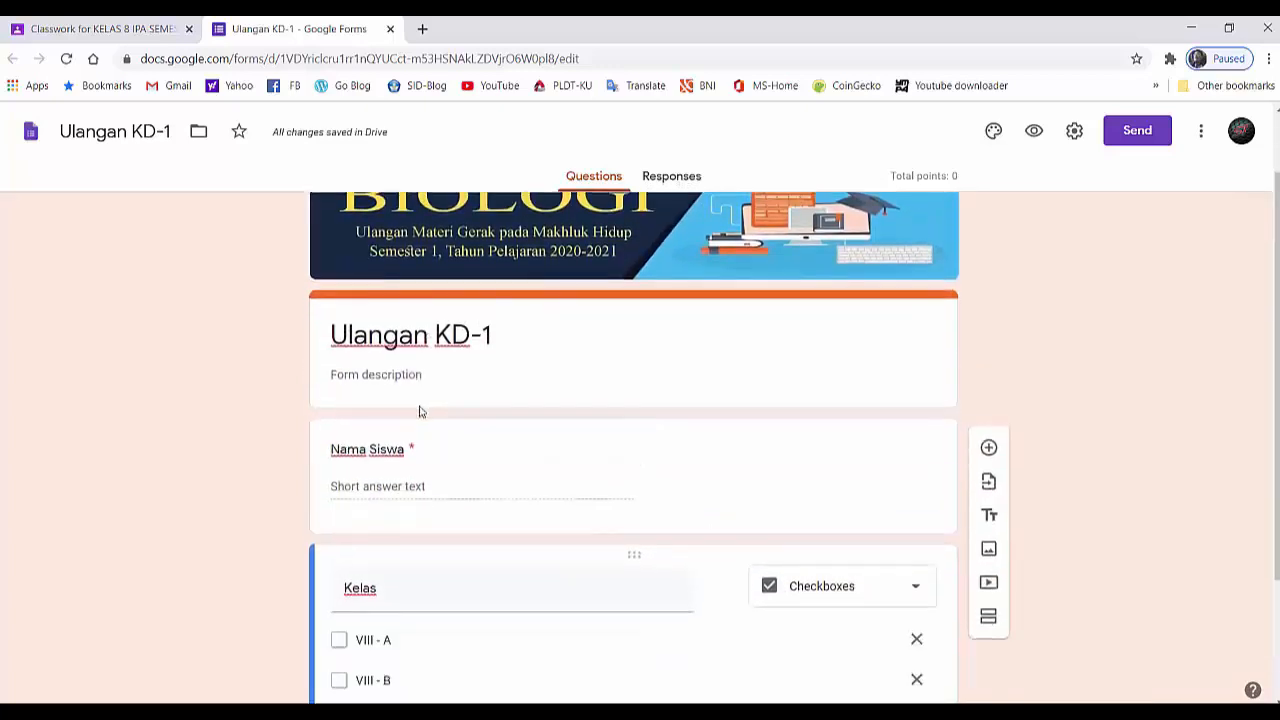
scroll(384, 420, "down", 2)
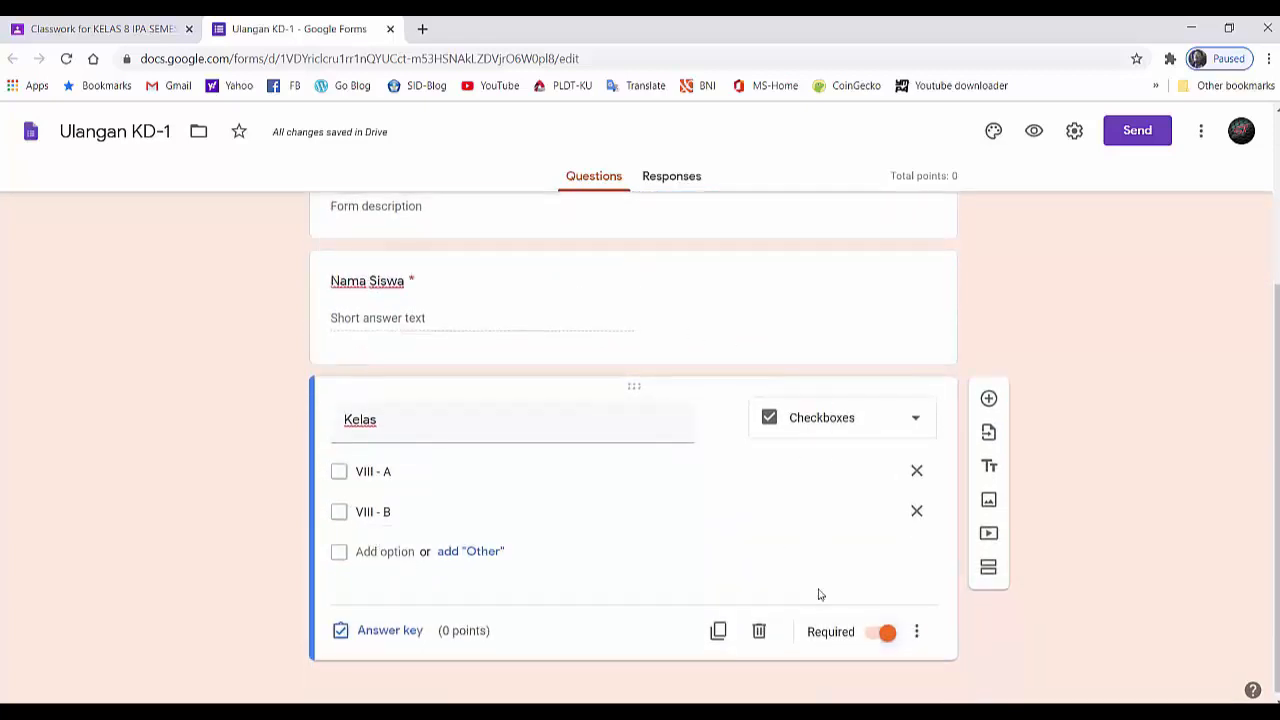
left_click(992, 570)
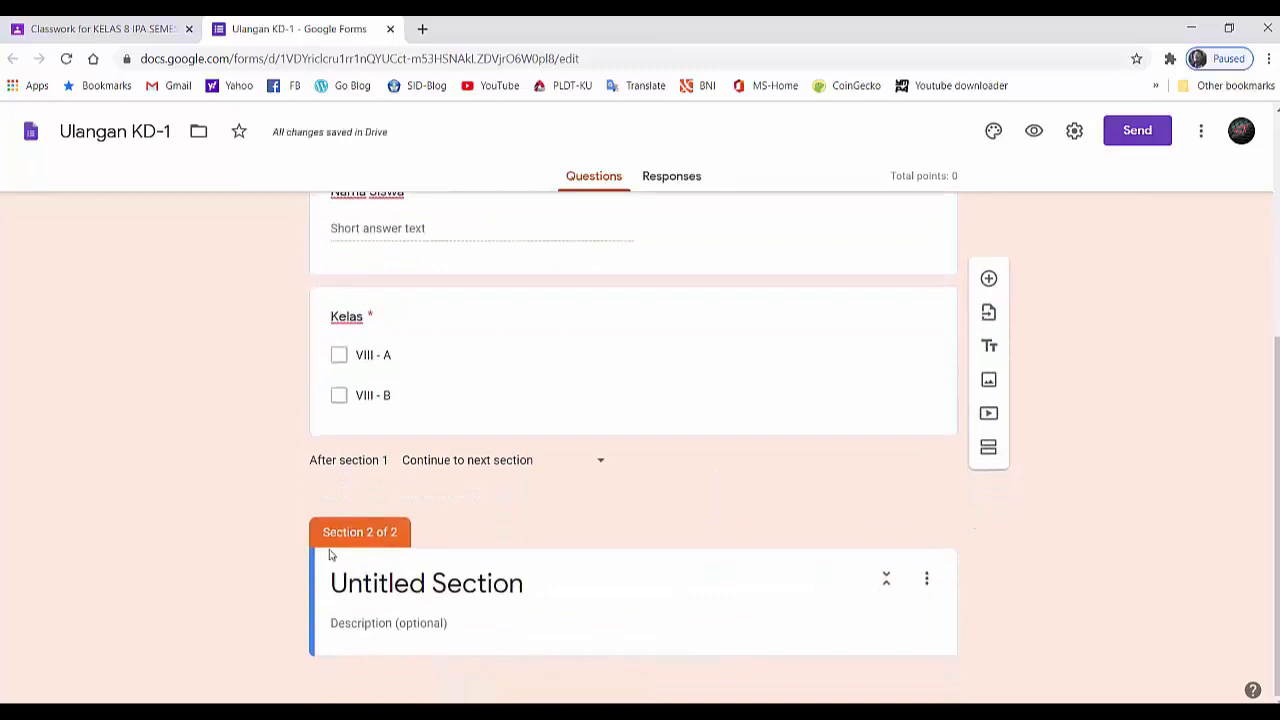
left_click(365, 587)
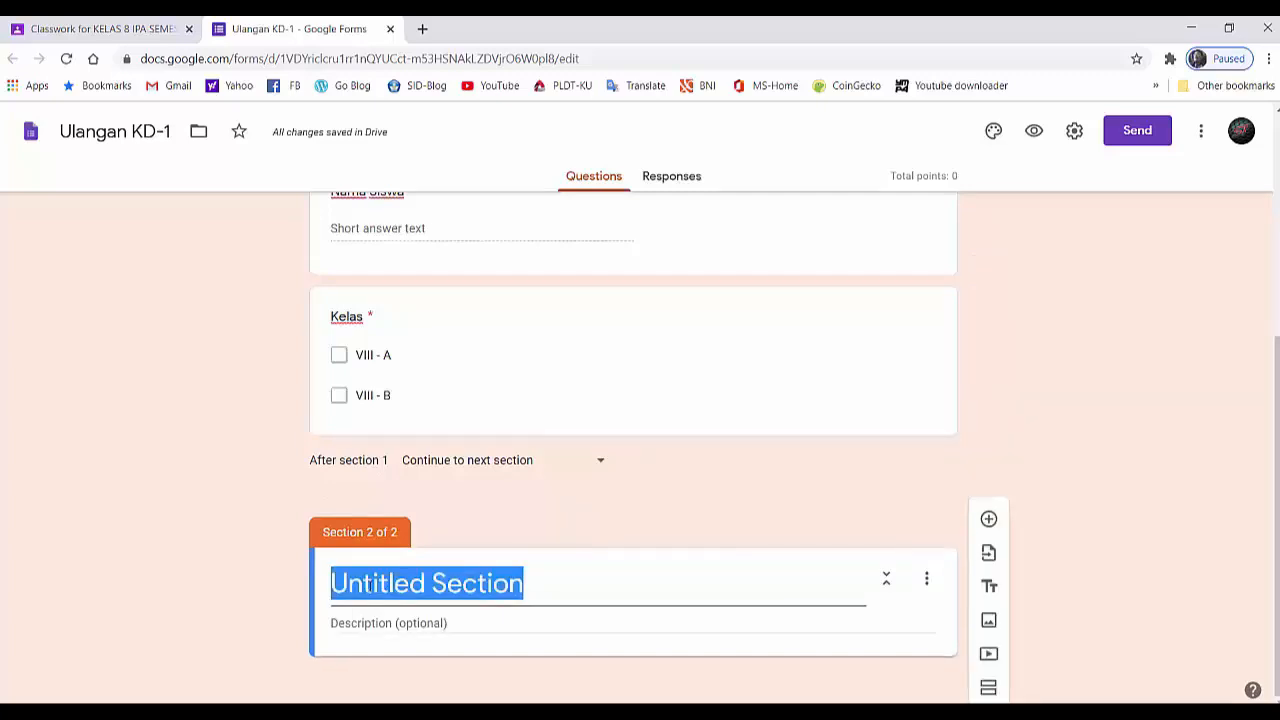
type("Pilih")
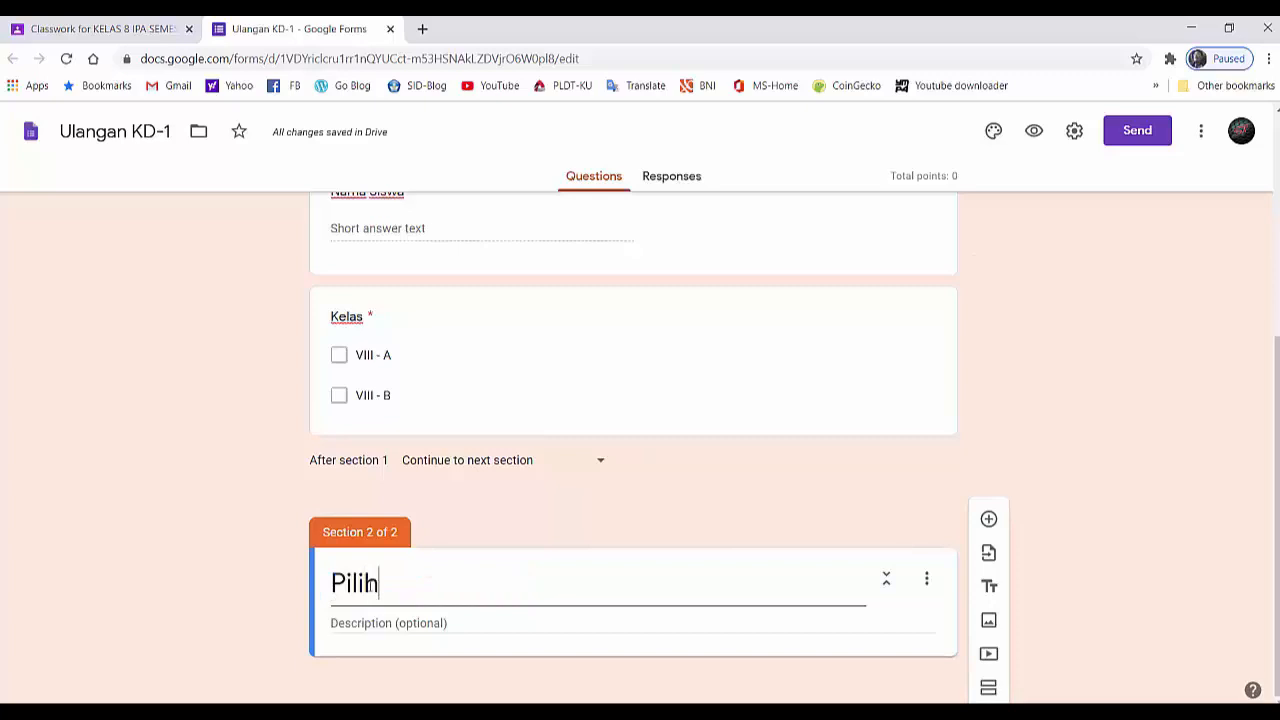
type("lah salah sat")
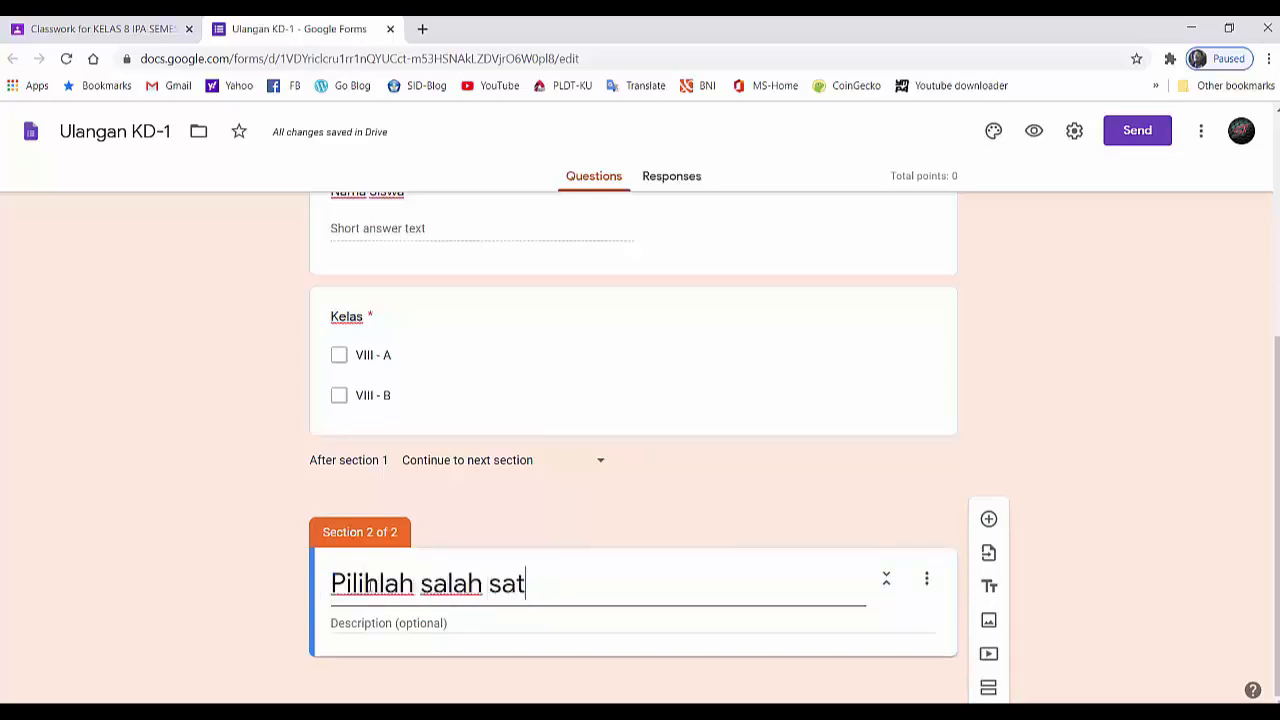
type("u jawaban y")
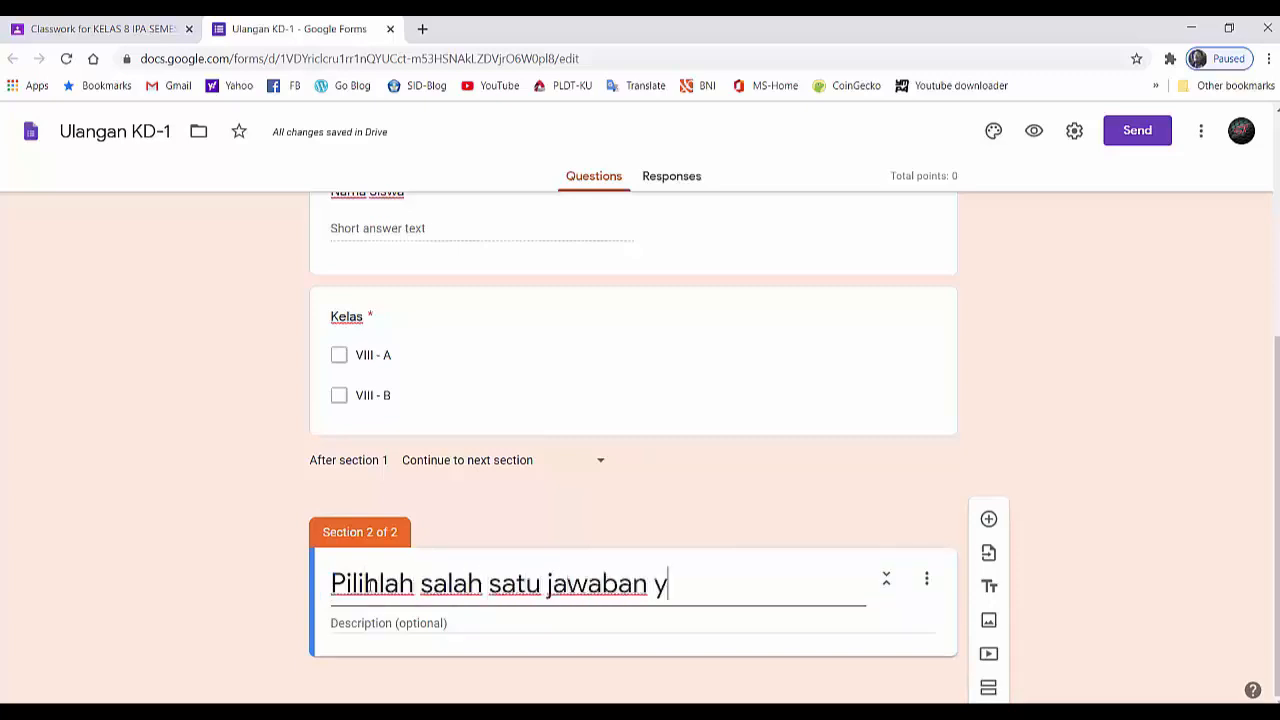
type("ang and")
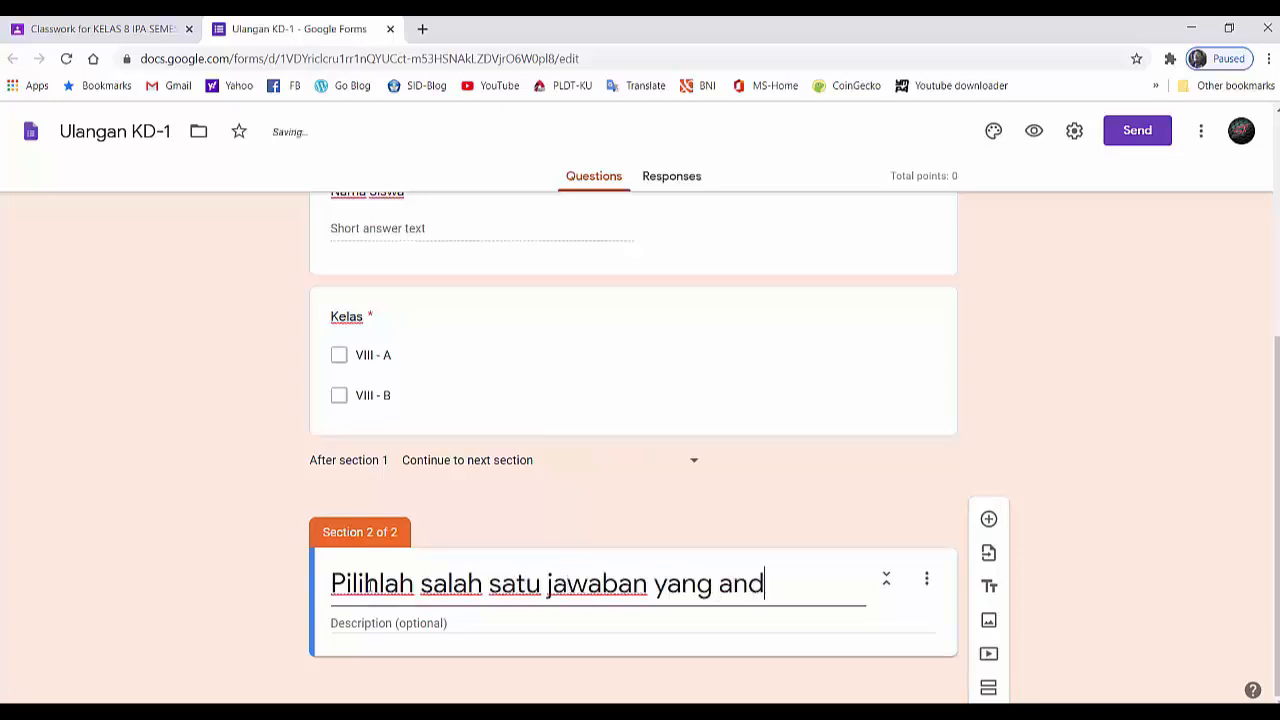
type("a anggap")
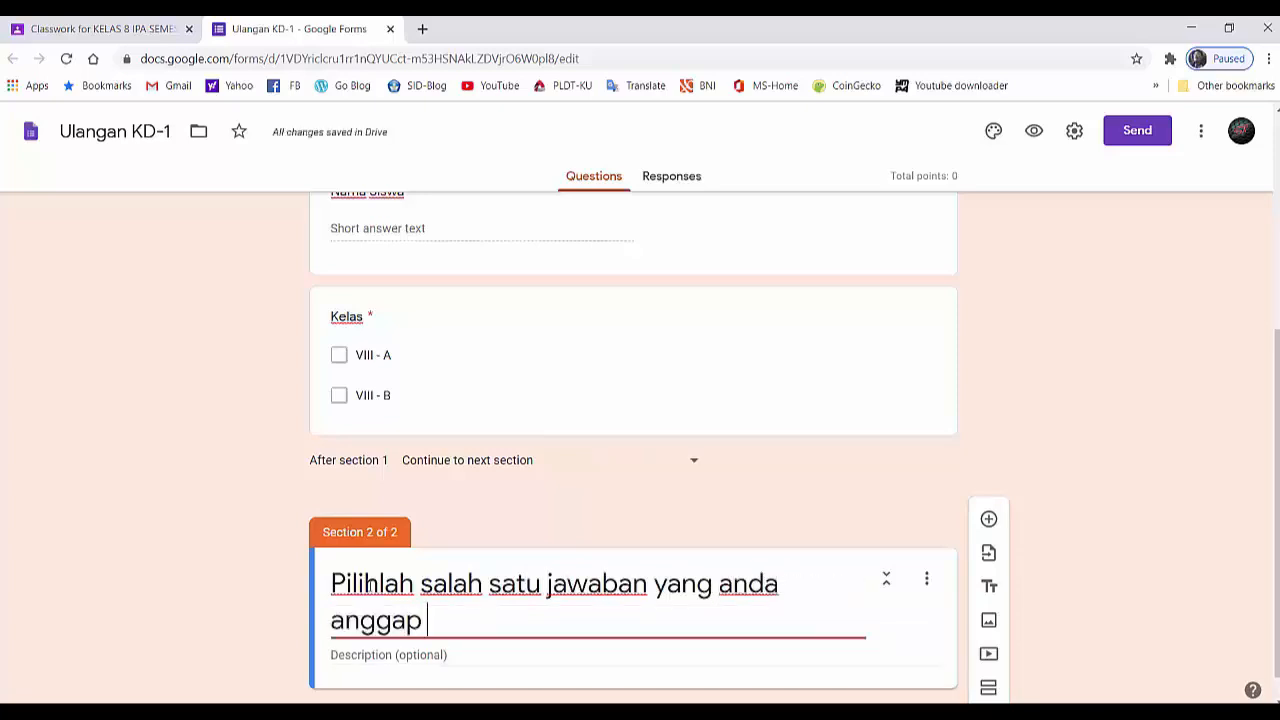
type(" benar !")
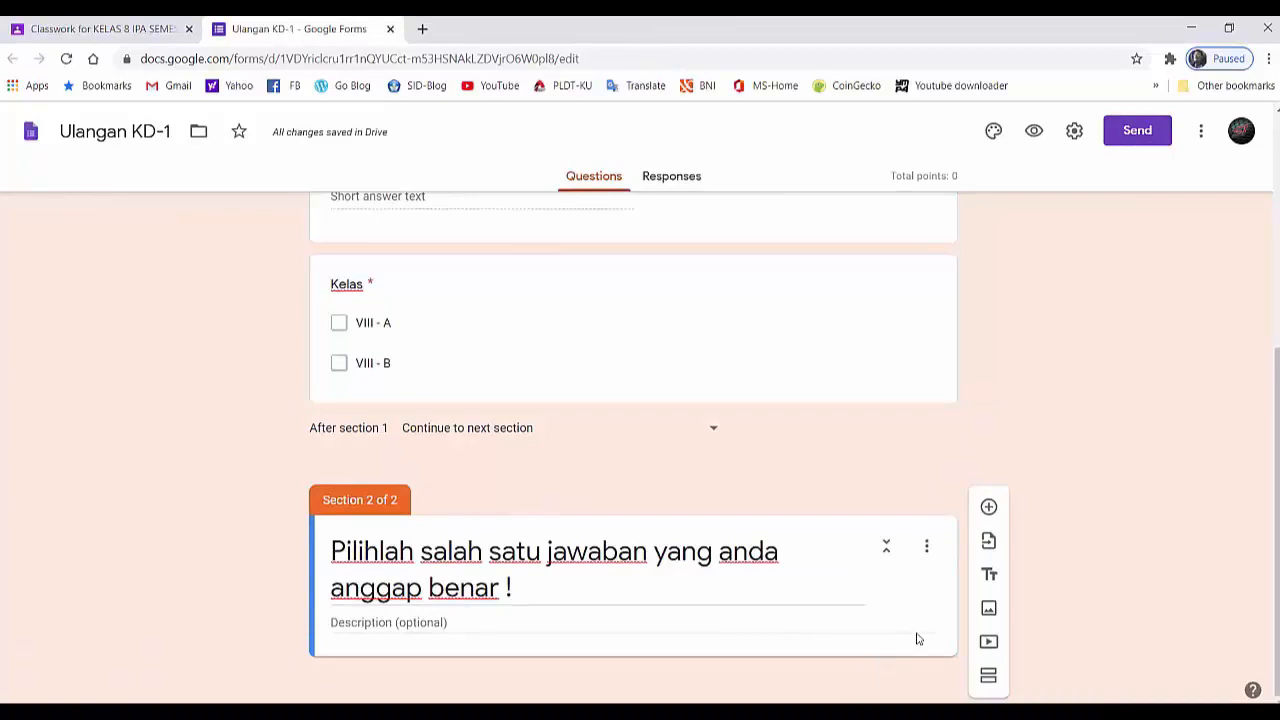
- Add a question to section 2 and paste the text "Berdasarkan bahan penyusunnya, tulang dikelompokkan menjadi ...." into it
left_click(989, 509)
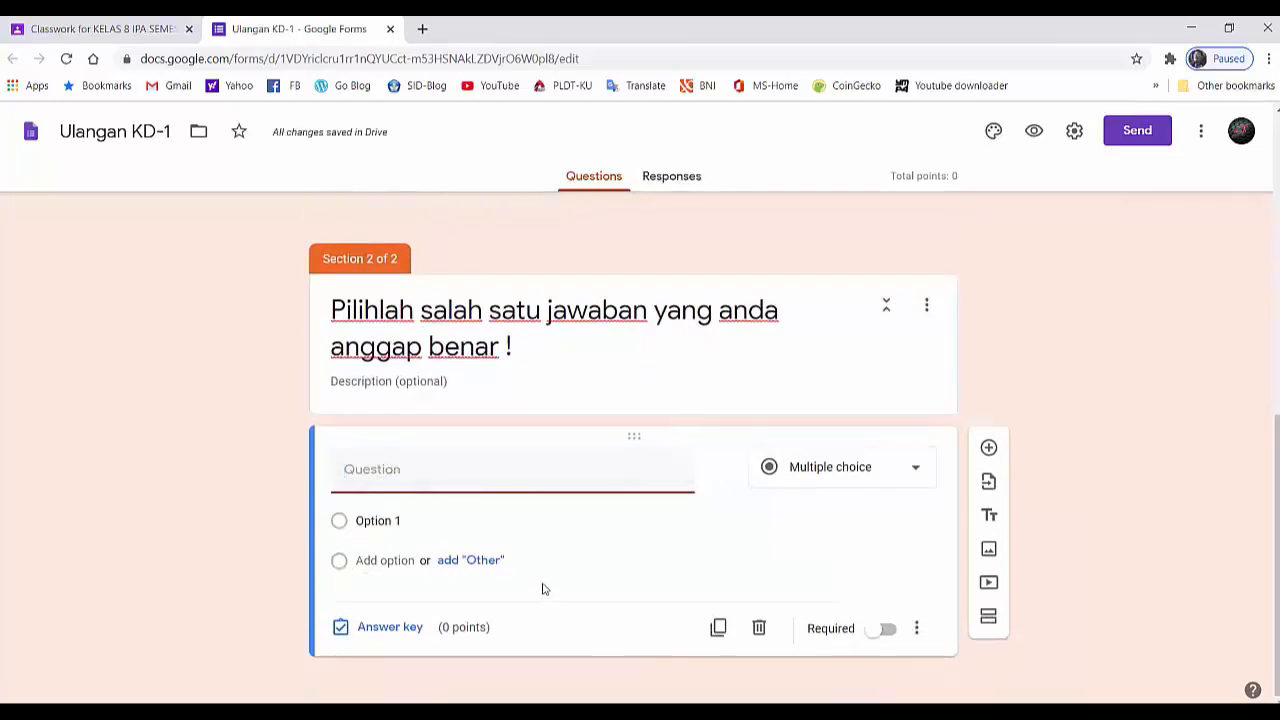
right_click(375, 477)
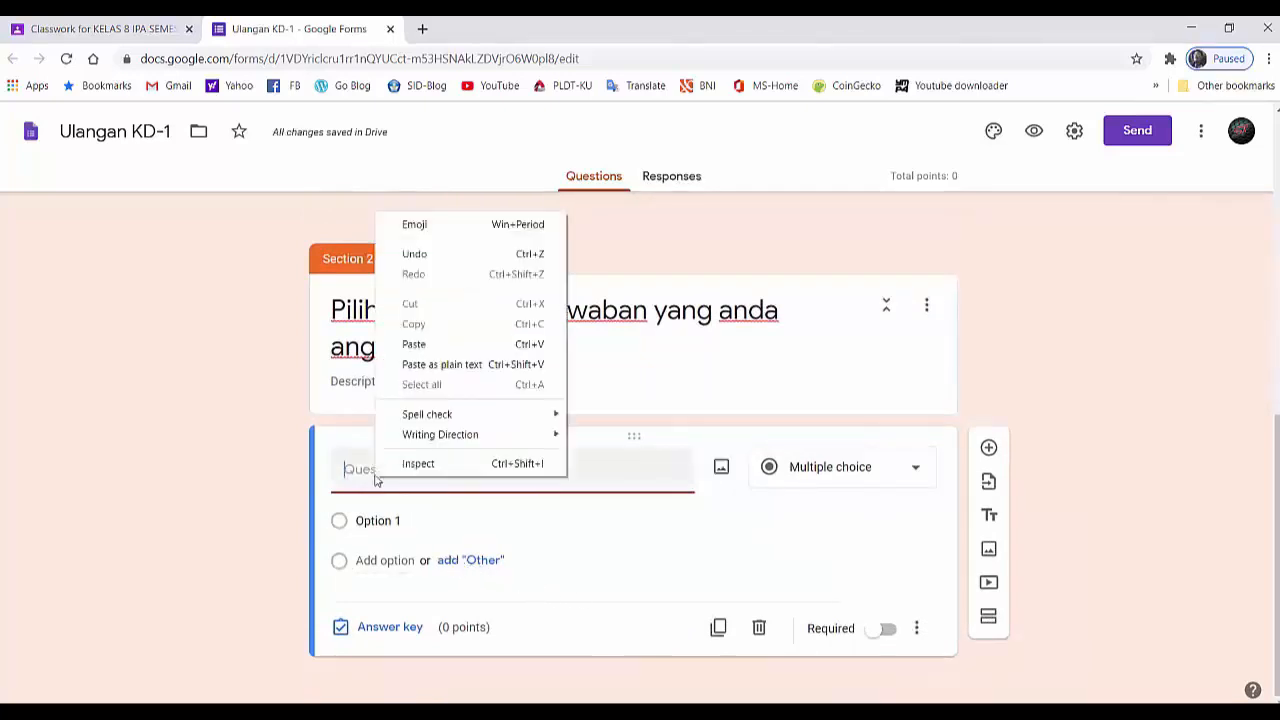
left_click(414, 344)
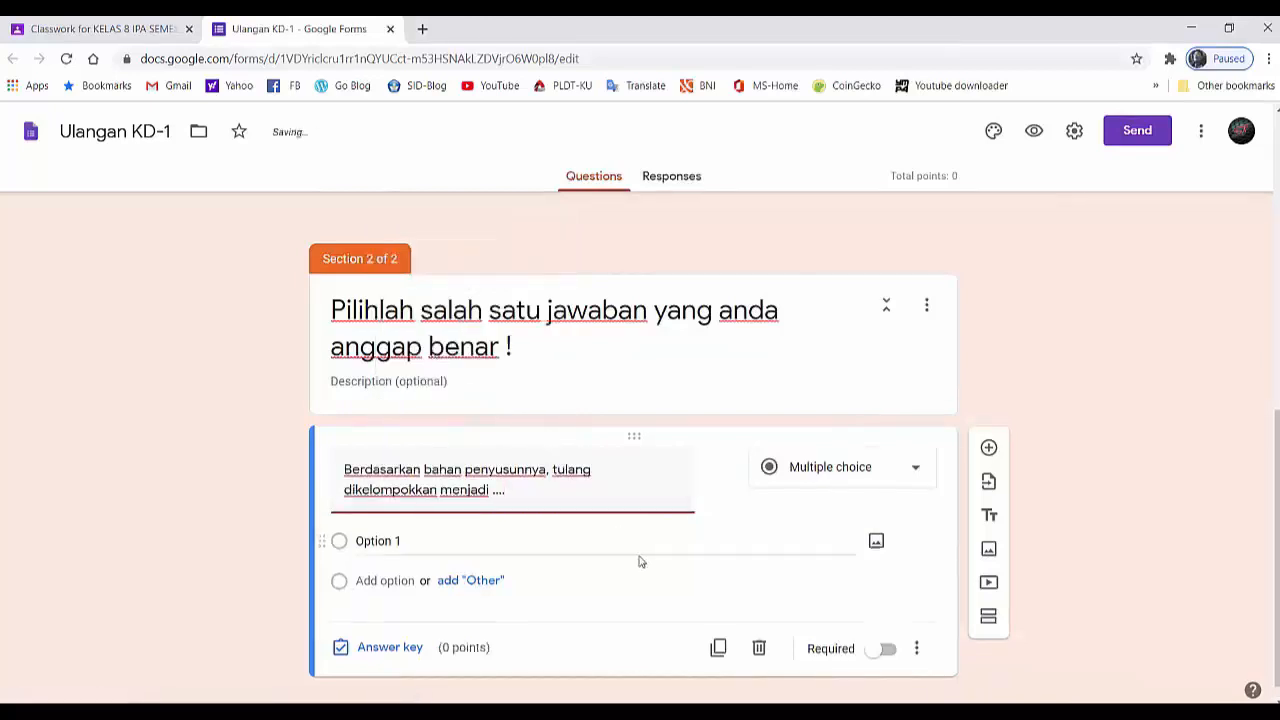
scroll(646, 572, "down", 1)
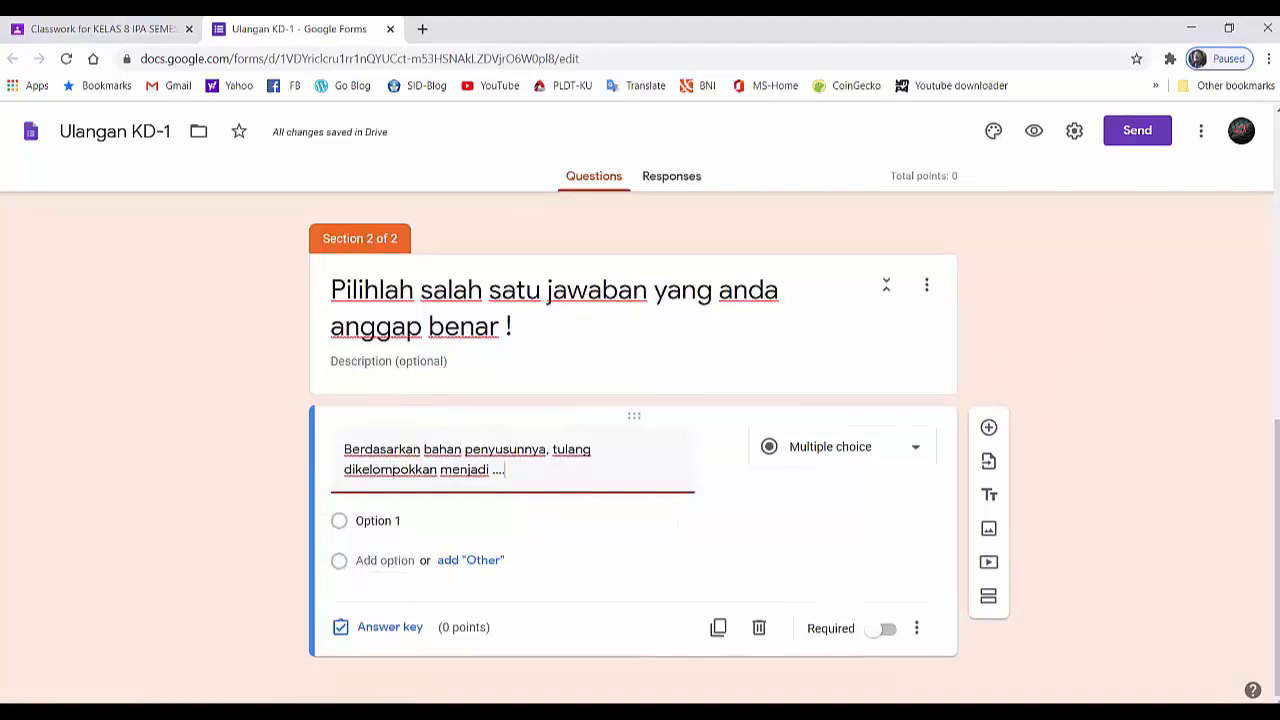
- Paste the options "tulang pipa dan tulang pipih", "tulang keras dan tulang pendek", "tulang rawan dan tulang keras", "tulang tengkorak dan tulang badan", and make it required
left_click(378, 525)
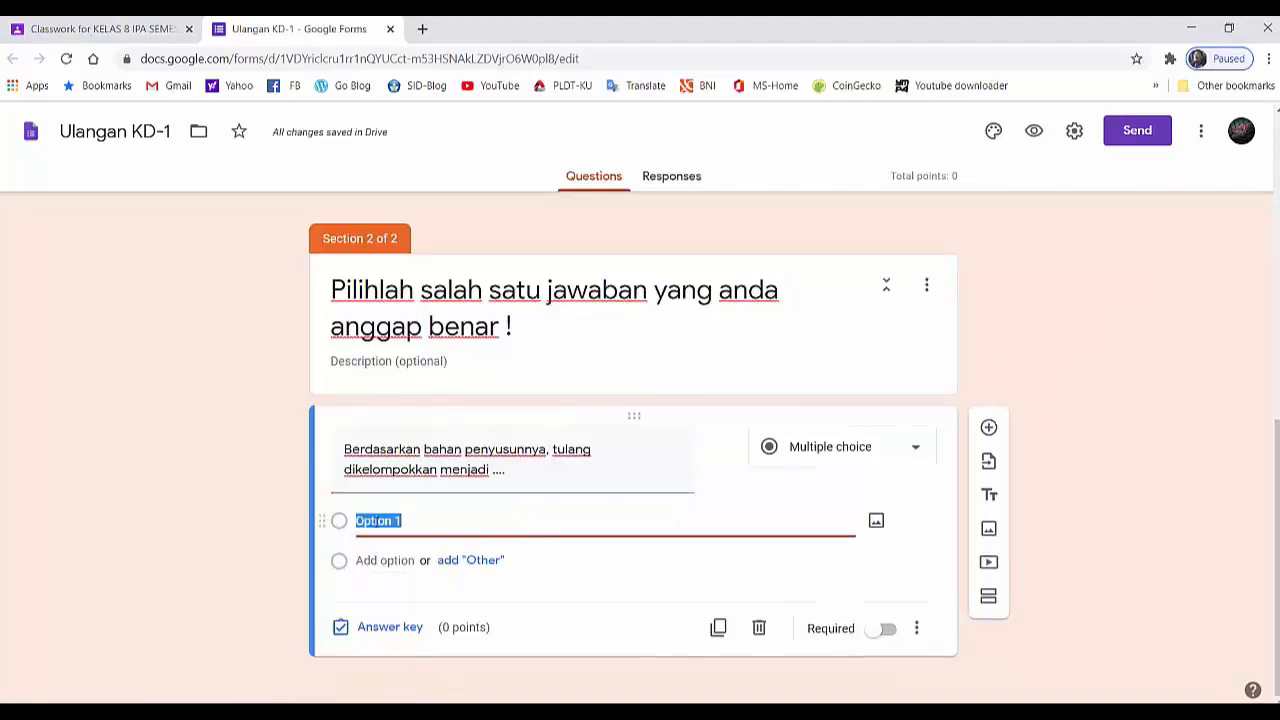
right_click(379, 526)
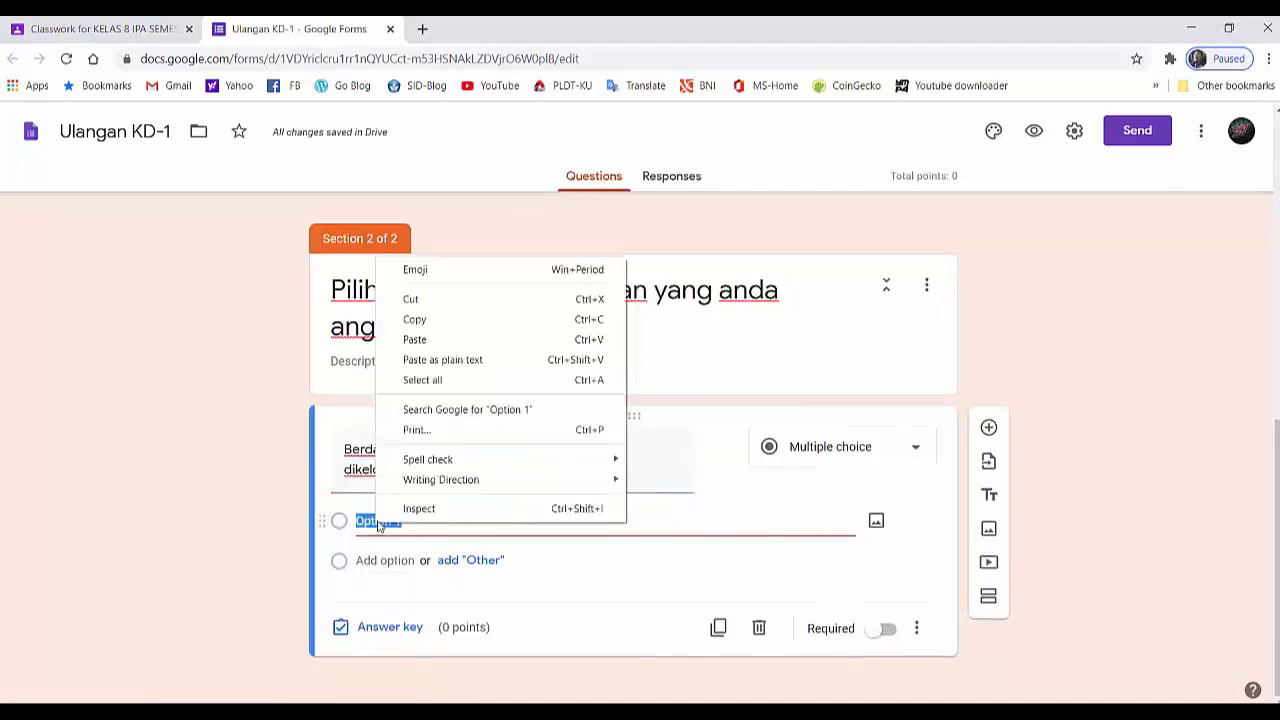
left_click(414, 340)
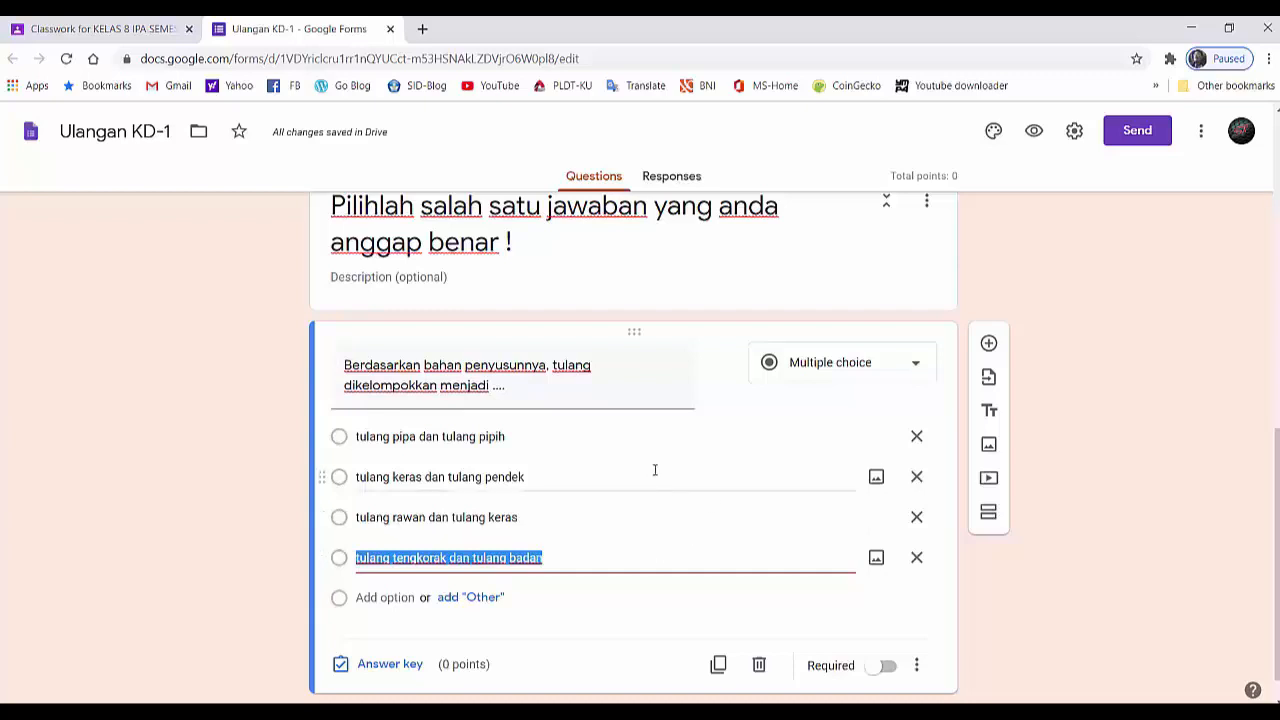
scroll(654, 469, "down", 1)
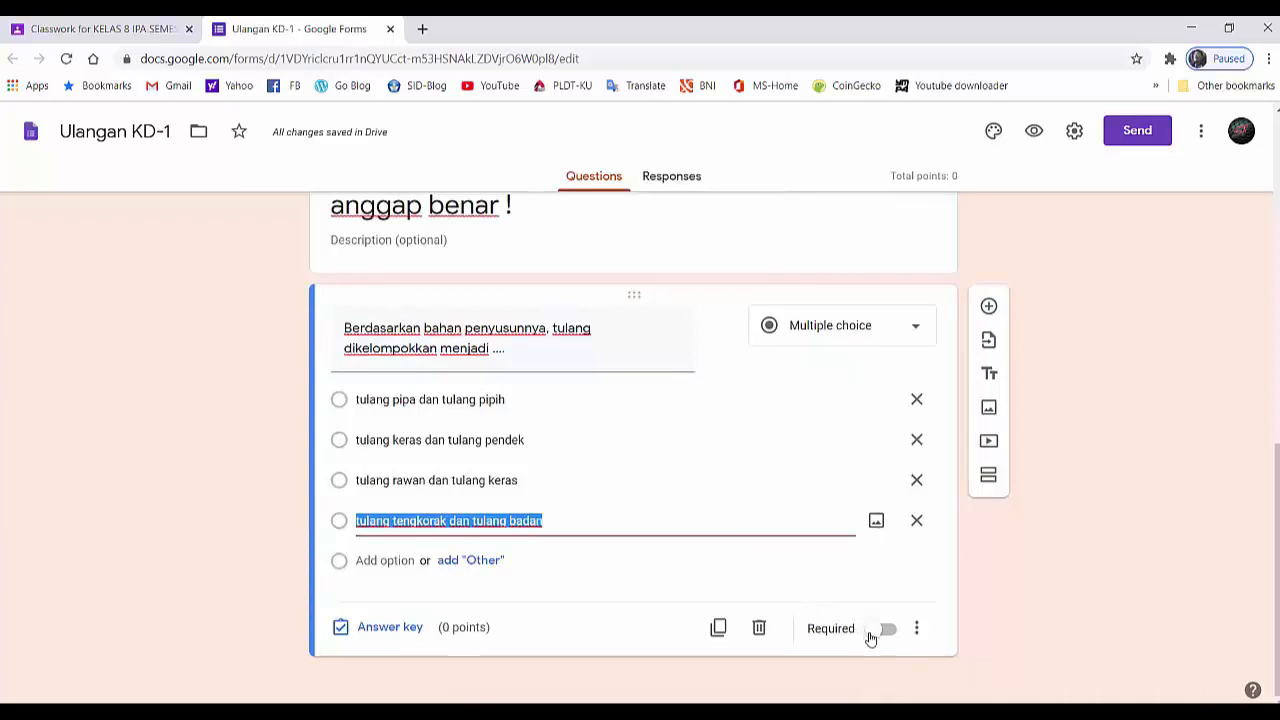
left_click(870, 637)
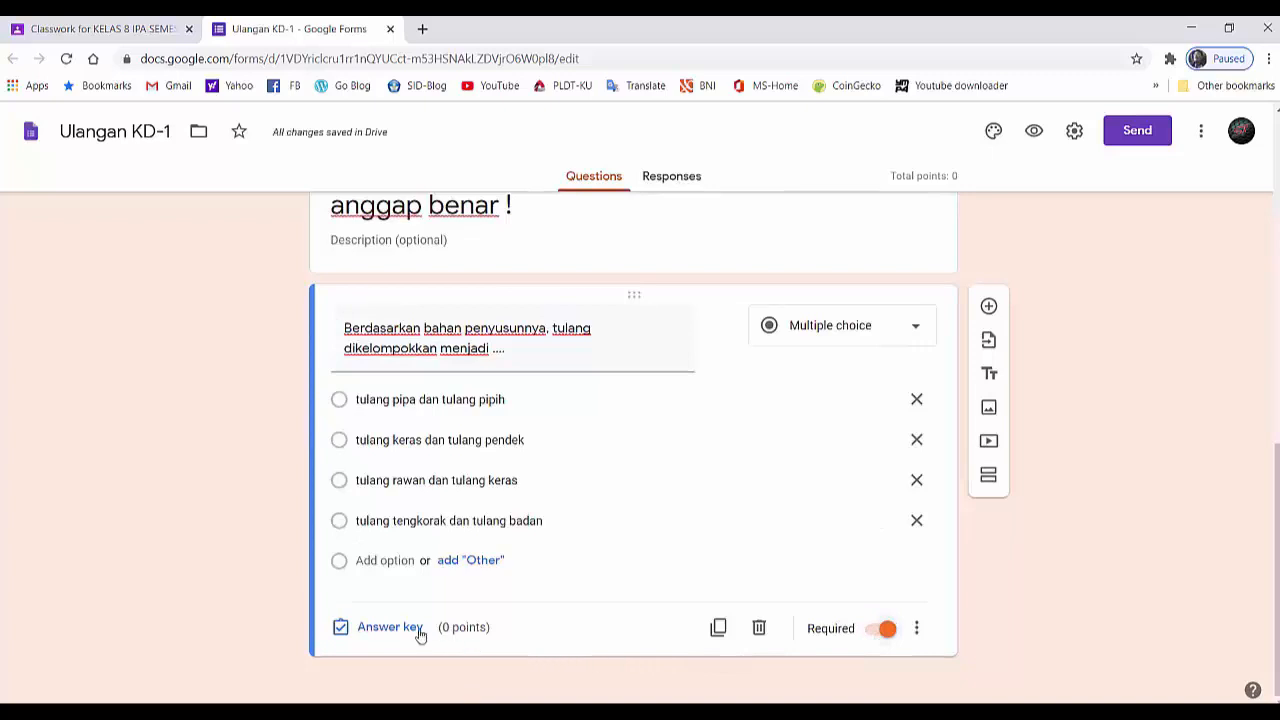
- In the question's answer key, mark "tulang rawan dan tulang keras" as correct and award 25 points
left_click(389, 627)
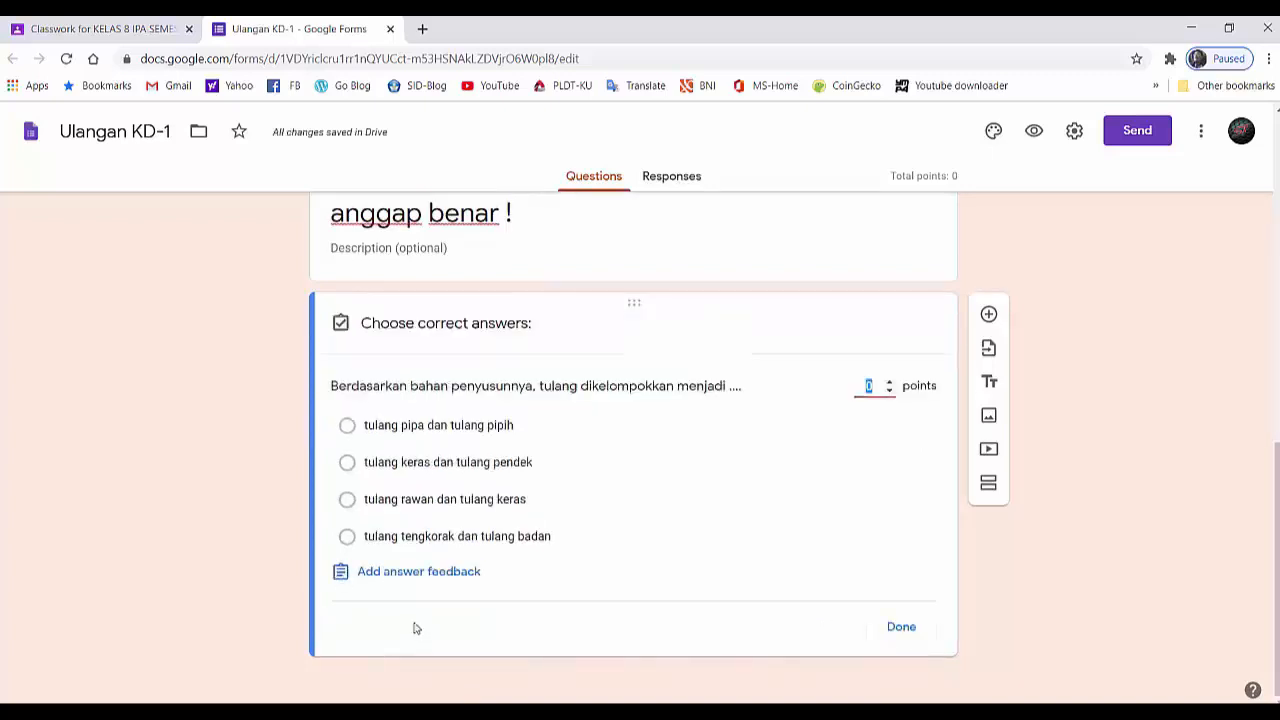
left_click(345, 502)
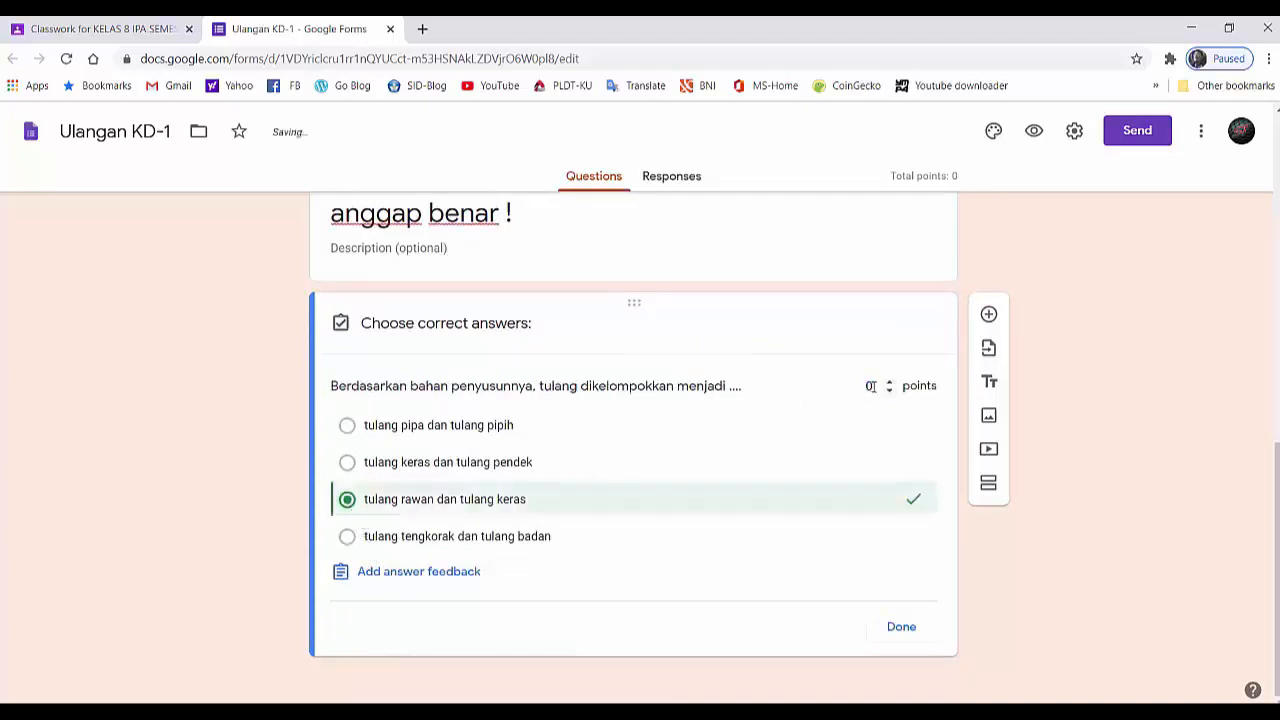
left_click(870, 387)
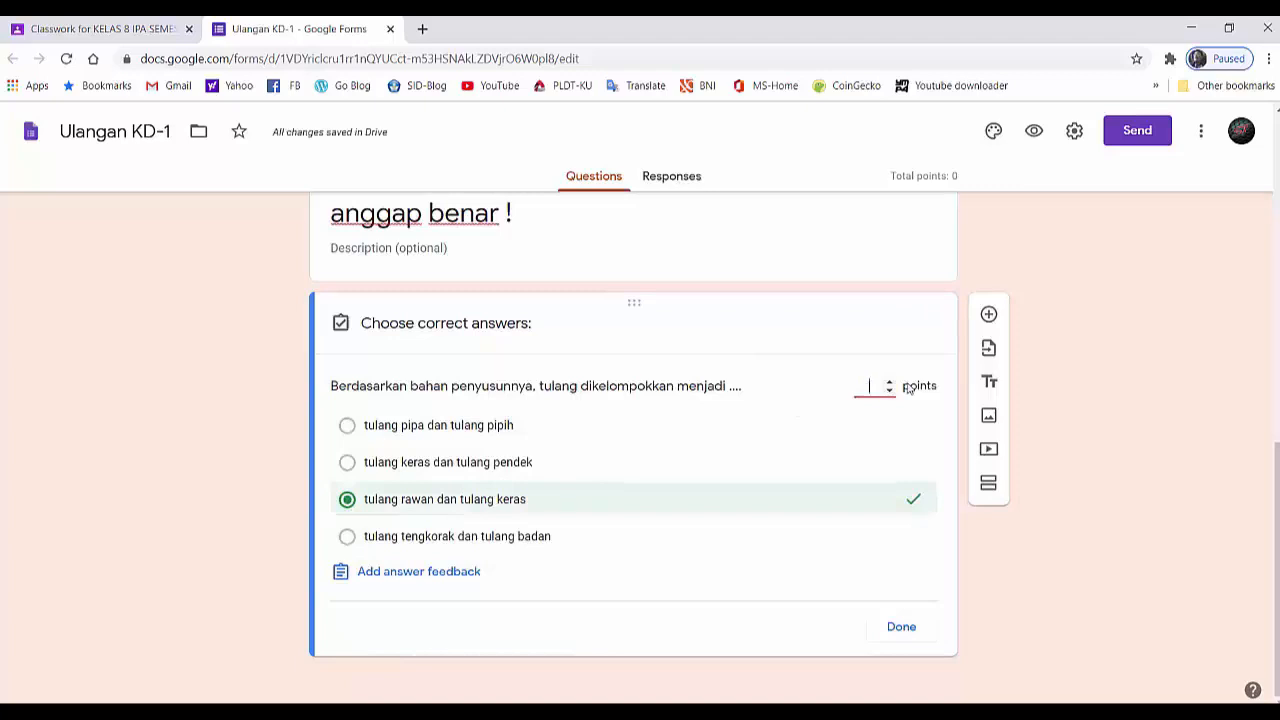
type("25")
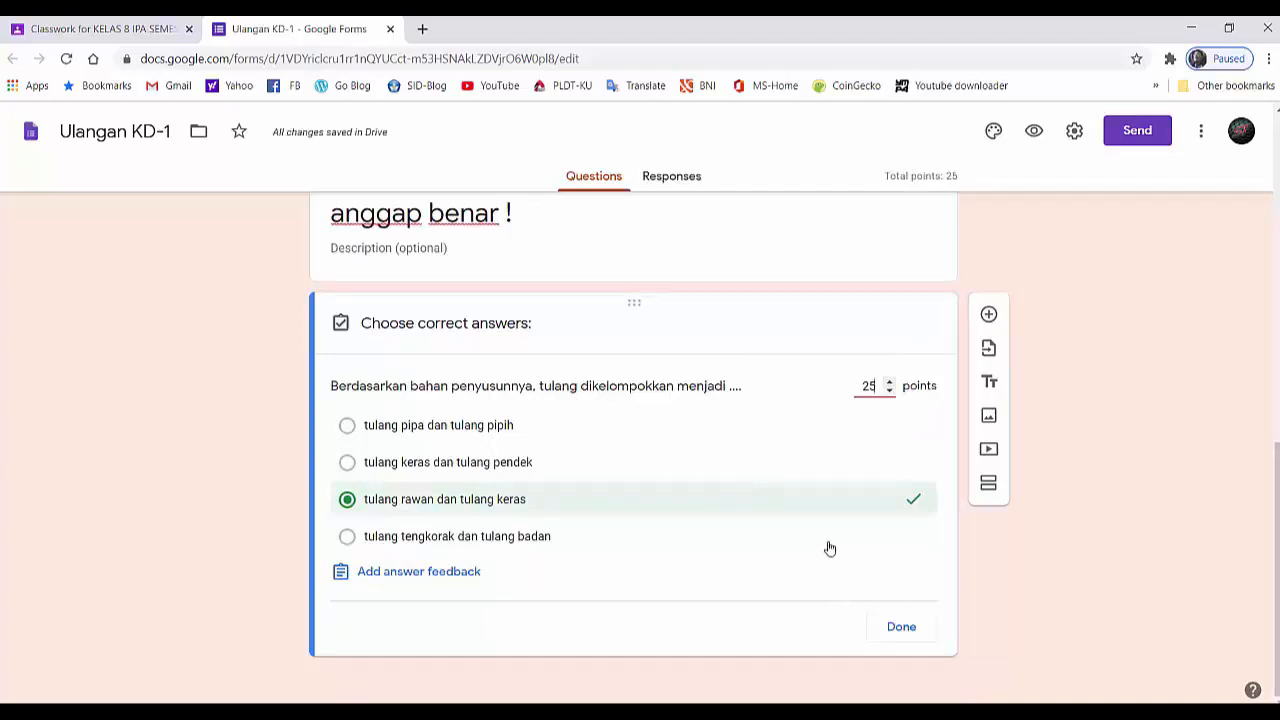
- Add a new question and paste the text "Perhatikan gambar berikut! Jika cara duduk terus menerus seperti gambar tersebut, tulang yang pertumbuhannya tidak bagus yaitu ..."
left_click(988, 316)
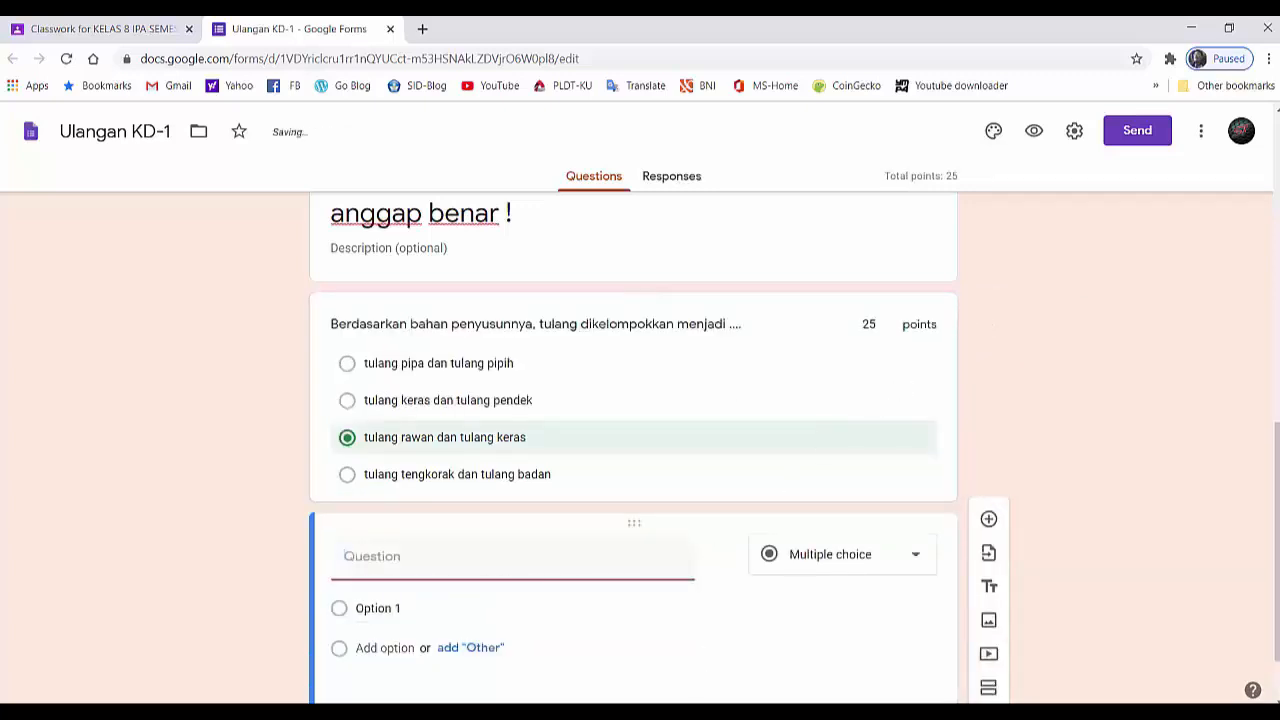
right_click(366, 556)
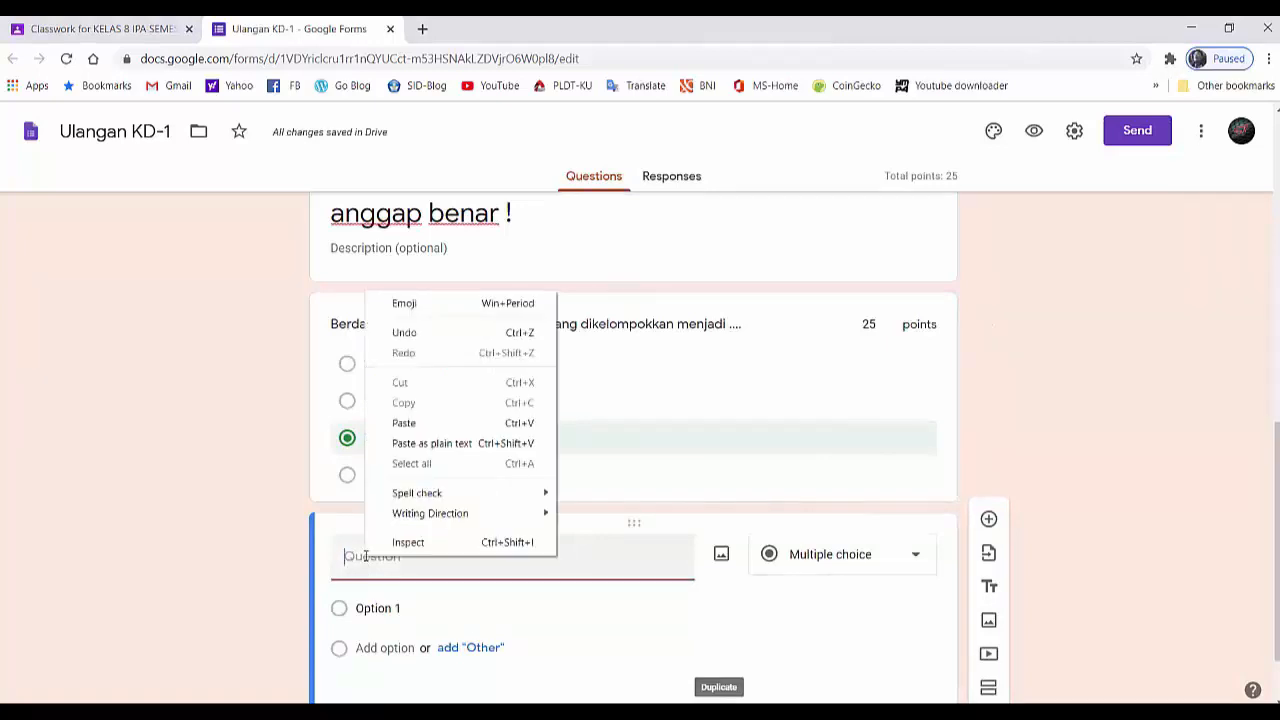
left_click(404, 423)
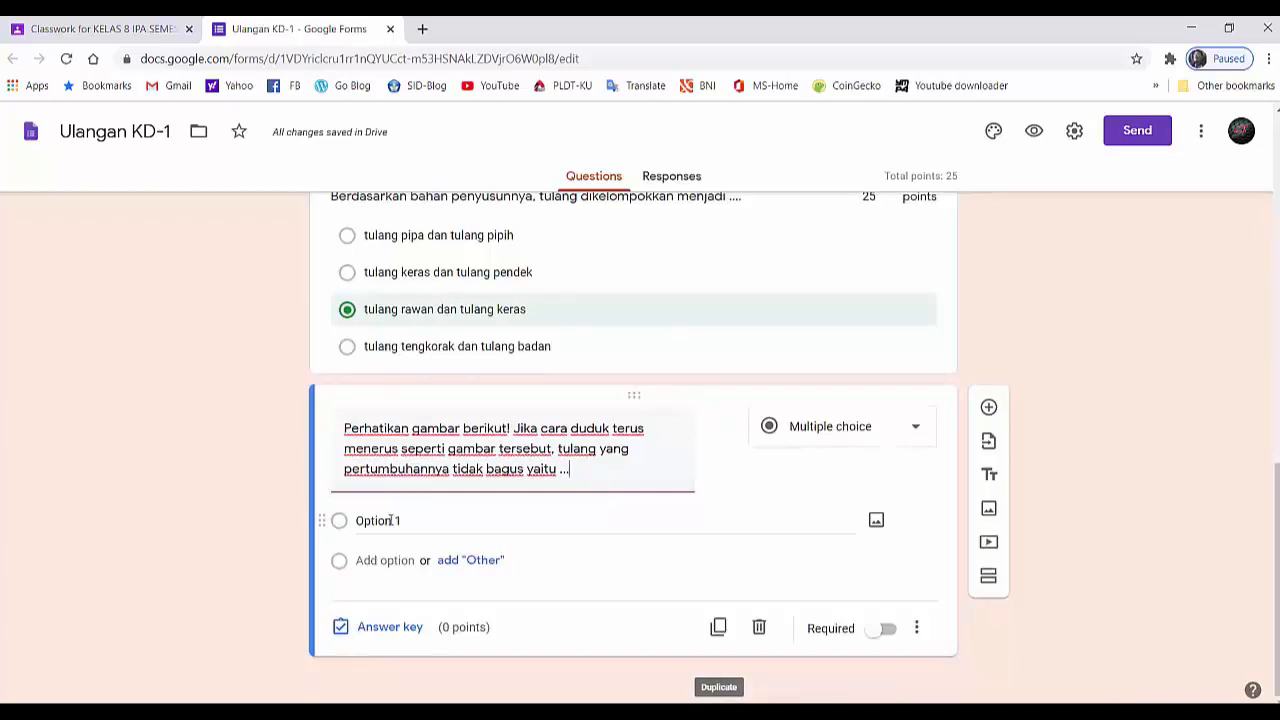
- Paste the sitting-posture question's options "Tulang-tulang rusuk", "Ruas-ruas tulang belakang", "ulang-tulang rangka kaki" and "Tulang dada"
left_click(390, 520)
right_click(385, 520)
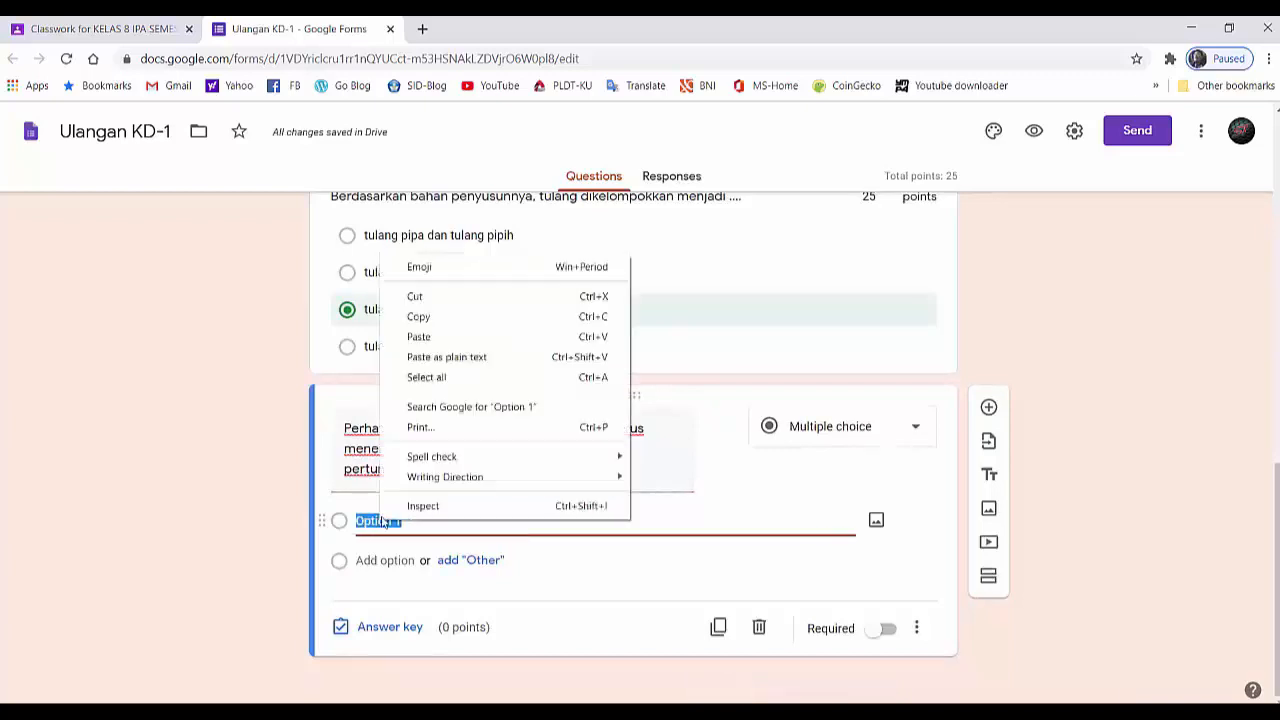
left_click(418, 336)
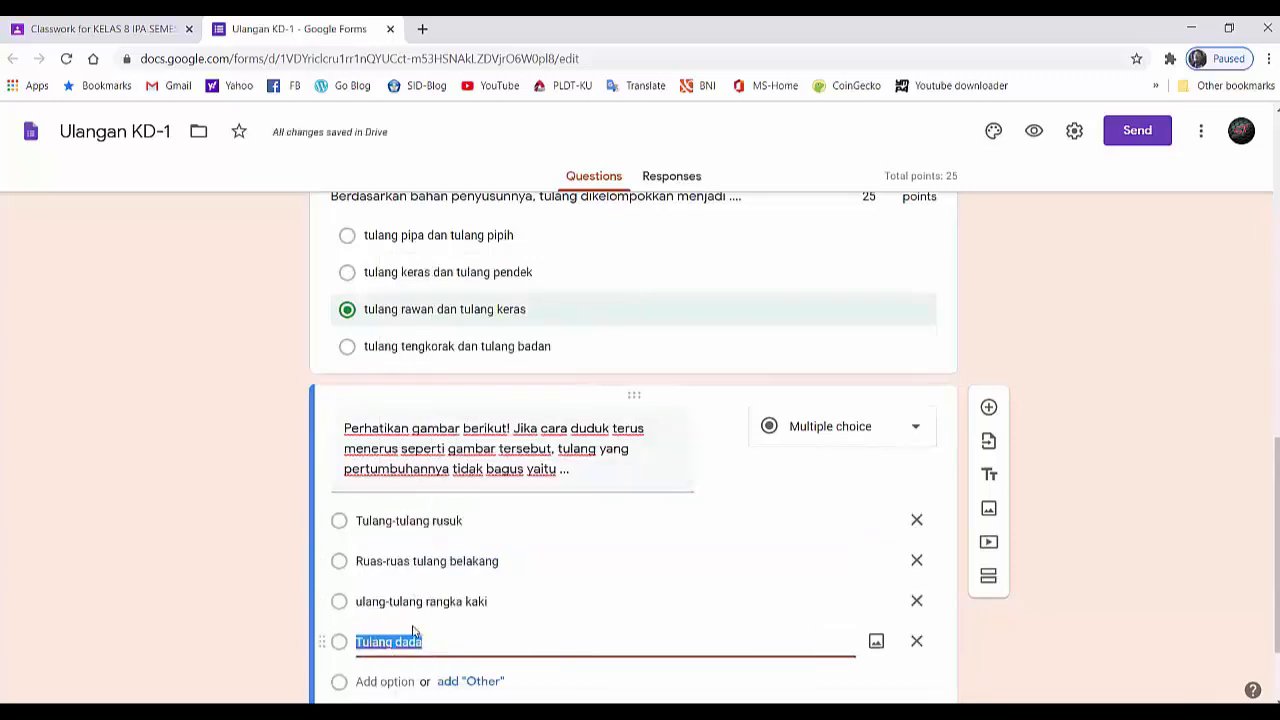
- Upload picture 2, the person sitting on a chair, from the "1. GOOGLE CLASSROOM #4" folder into the sitting-posture question
mouse_move(680, 458)
left_click(722, 428)
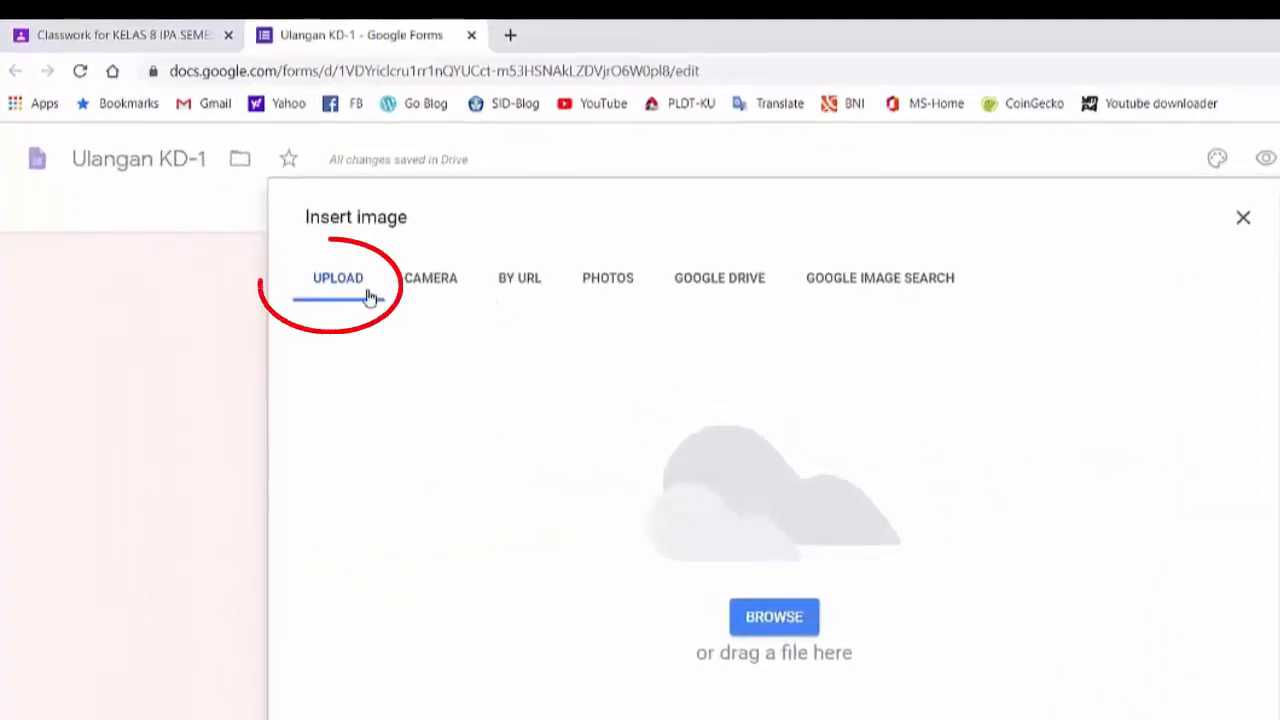
left_click(772, 620)
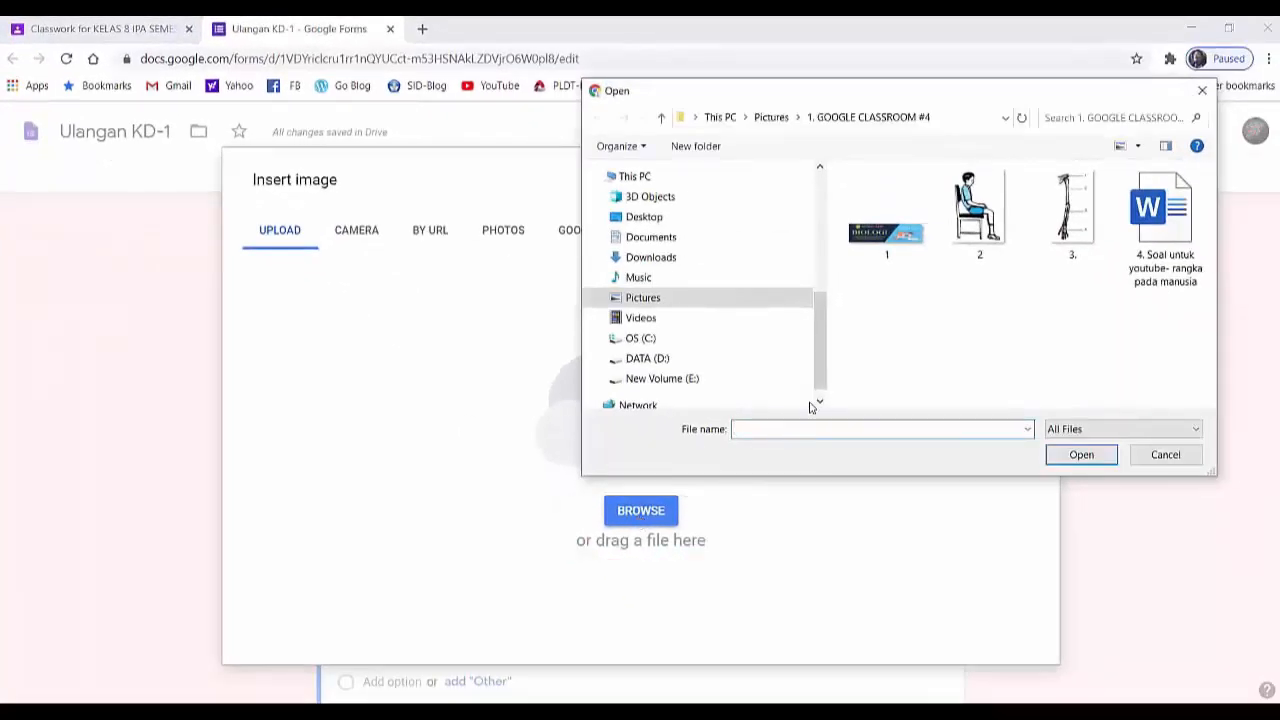
left_click(977, 244)
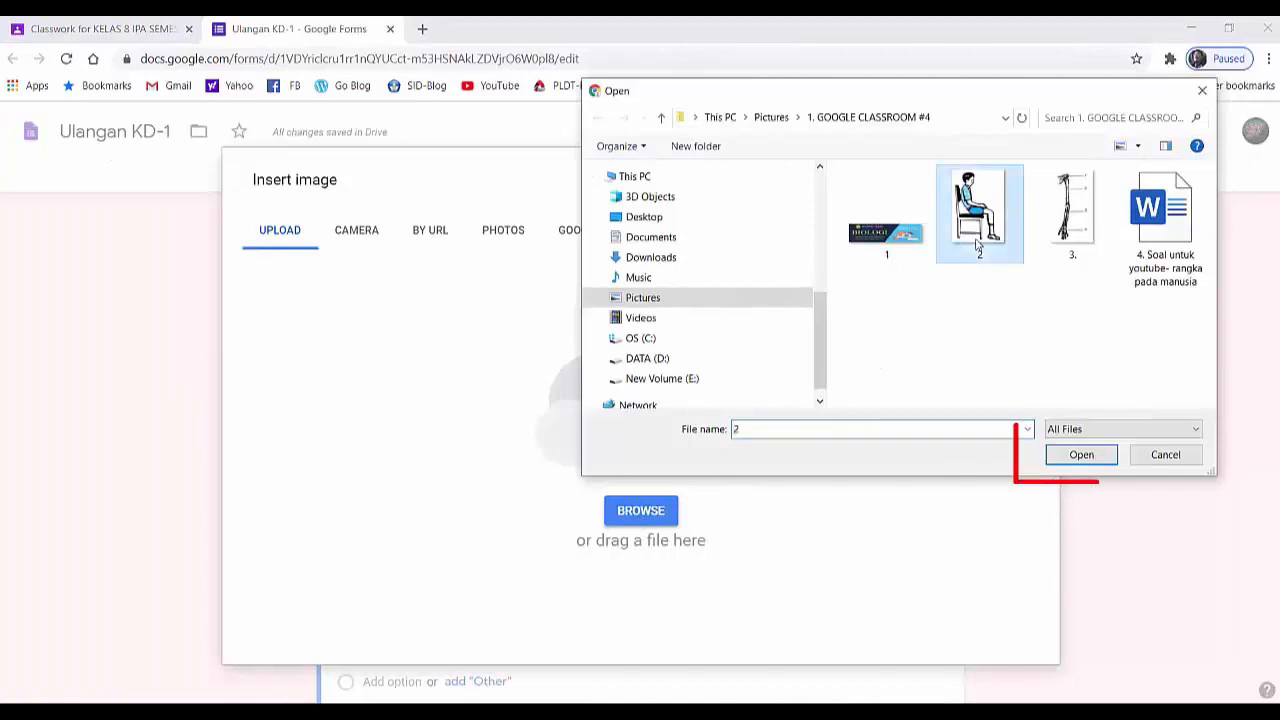
left_click(1072, 464)
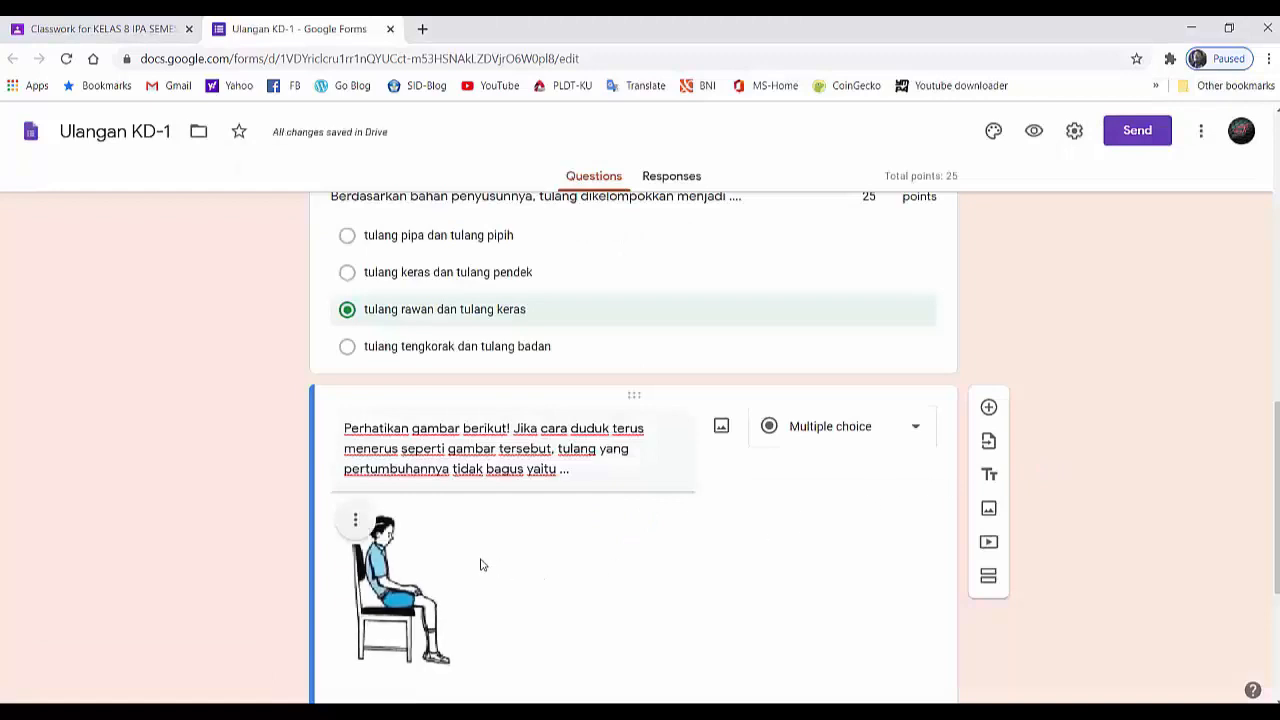
scroll(480, 560, "down", 2)
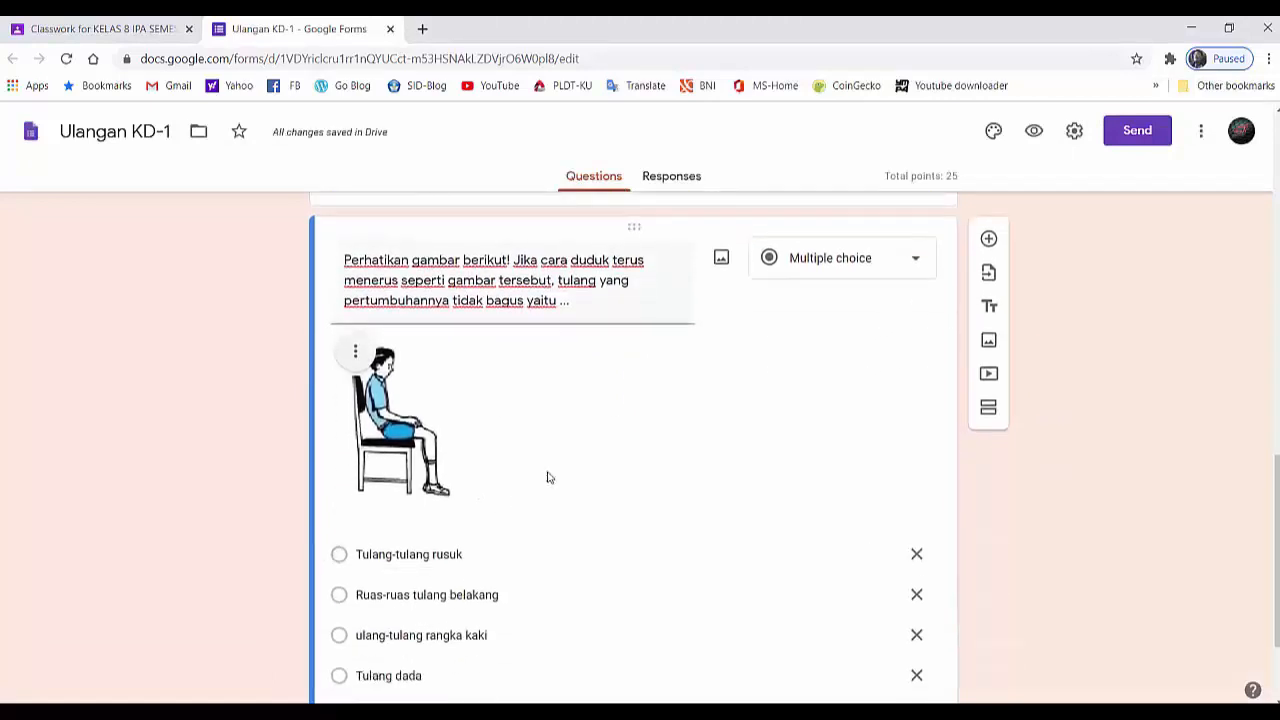
scroll(555, 480, "down", 2)
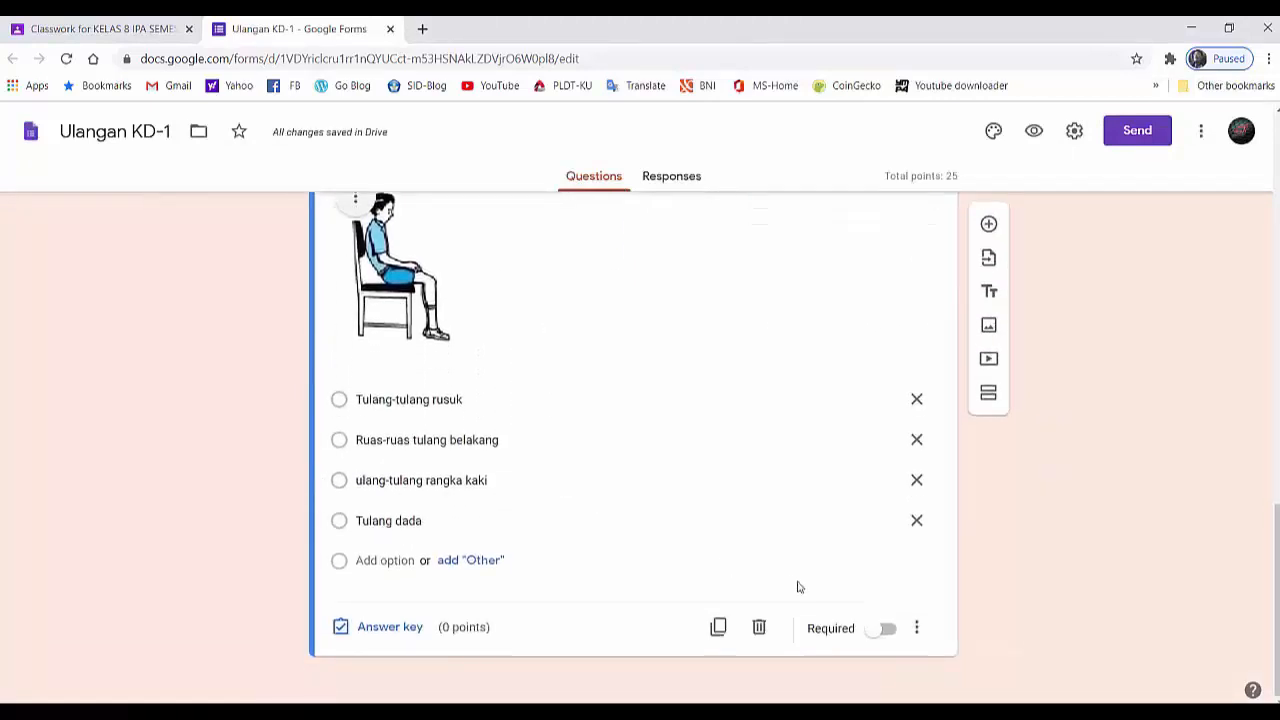
- Make the sitting-posture question required and set its answer key to "Ruas-ruas tulang belakang" worth 25 points
left_click(873, 633)
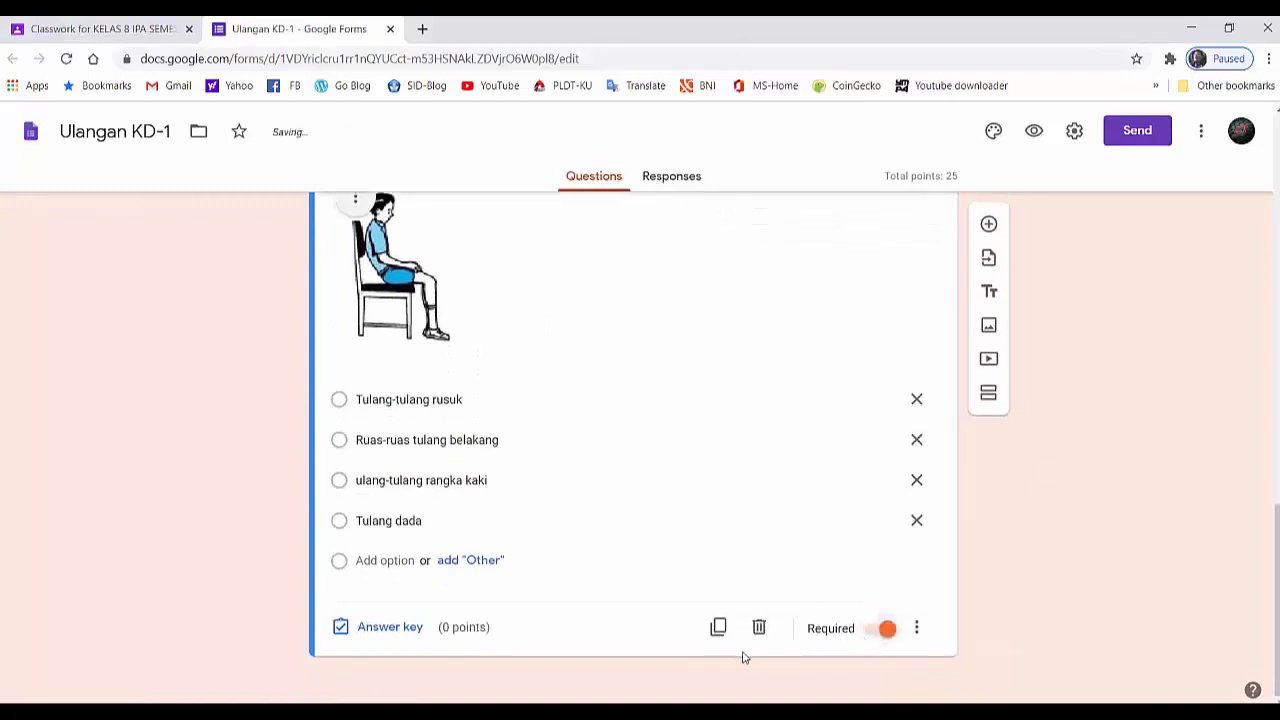
left_click(381, 630)
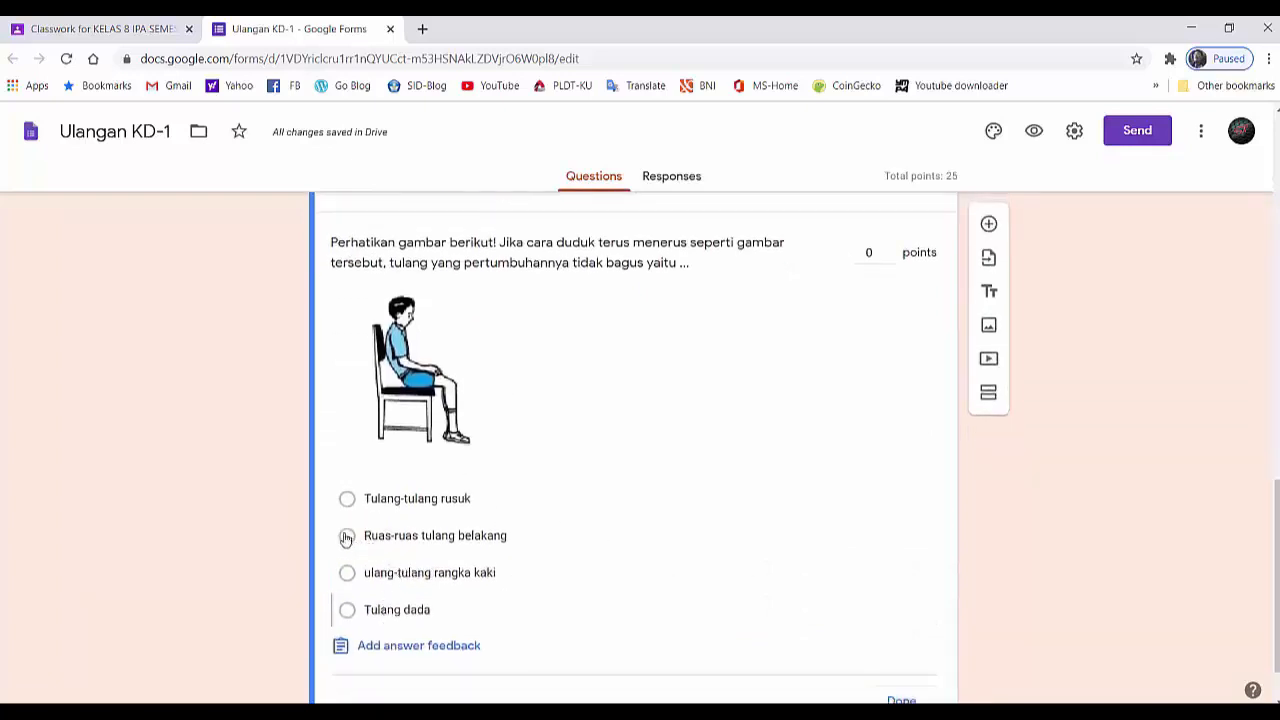
left_click(346, 538)
scroll(877, 425, "up", 2)
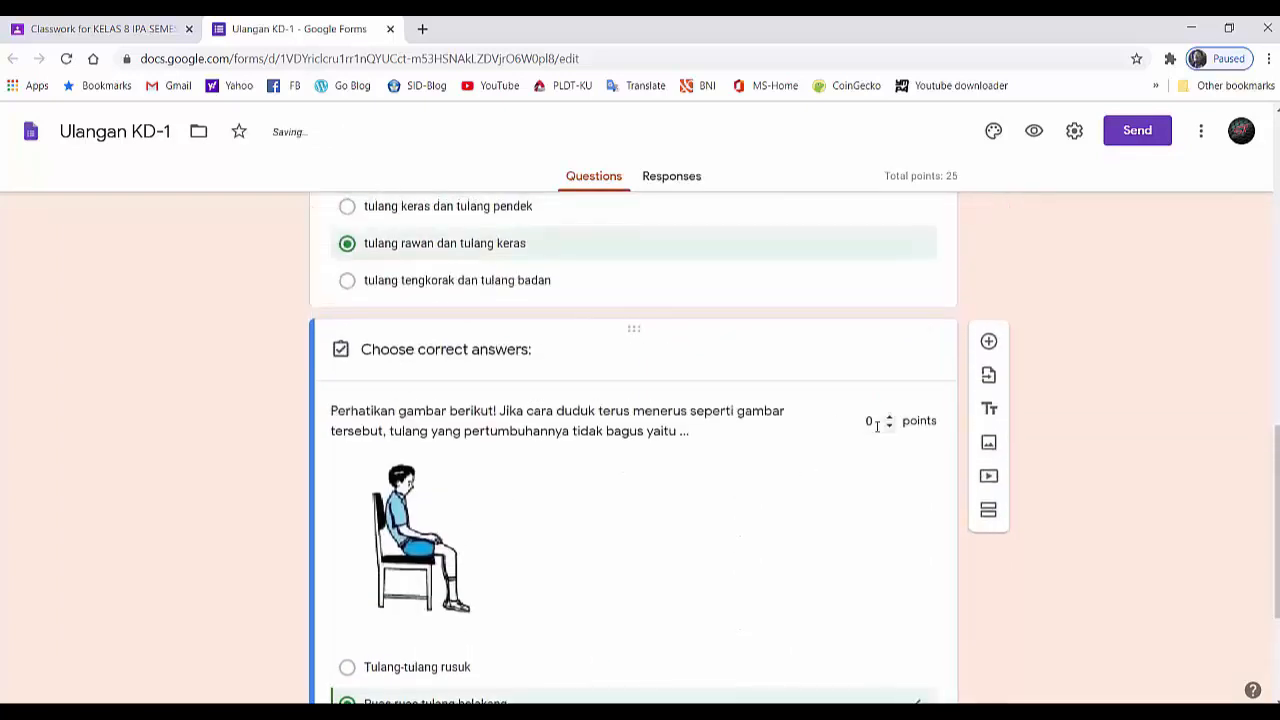
left_click(867, 415)
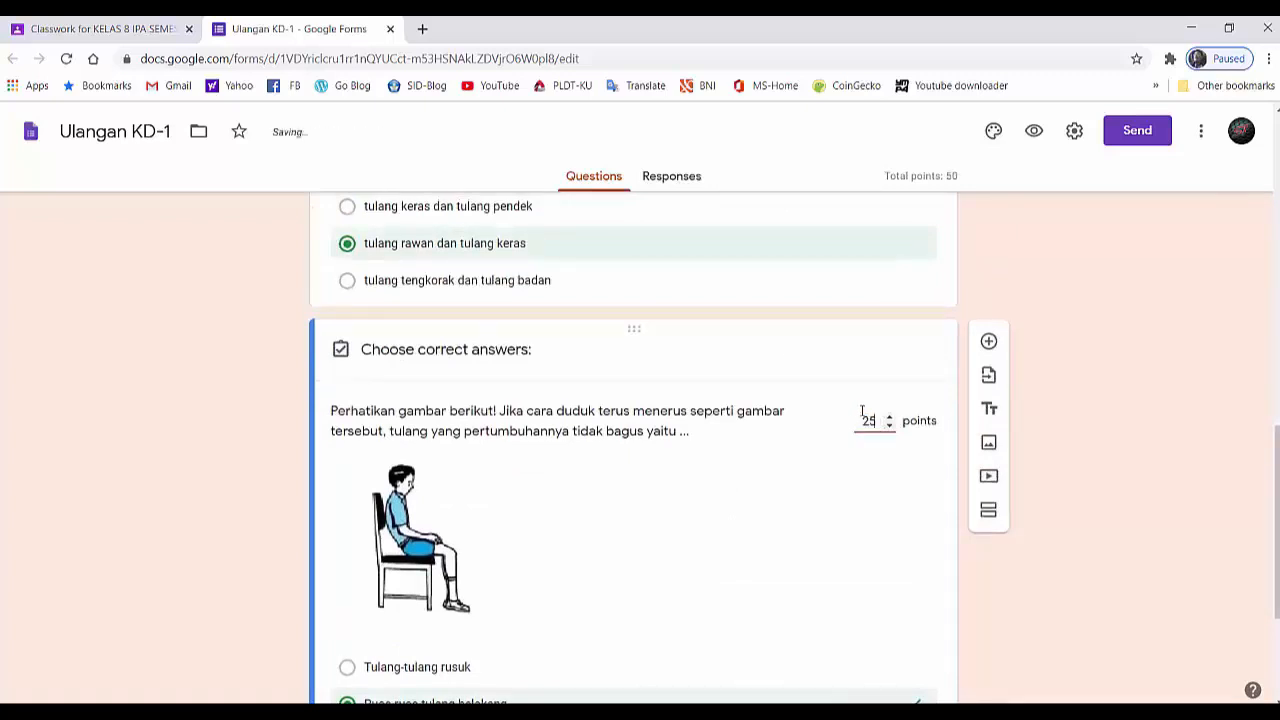
- Add a new question and paste the text "Perhatikan gambar rangka di bawah ini! Yang berbentuk pipa ditunjukkan oleh nomor ...."
scroll(858, 450, "down", 1)
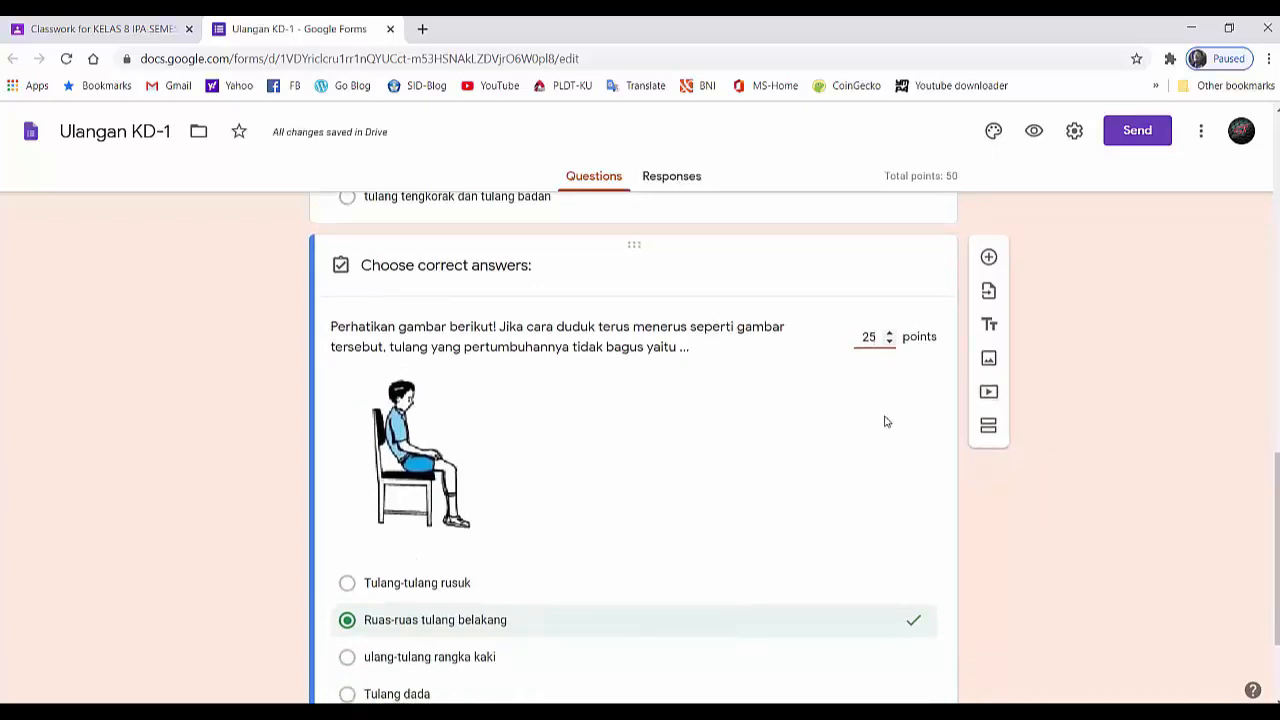
left_click(988, 258)
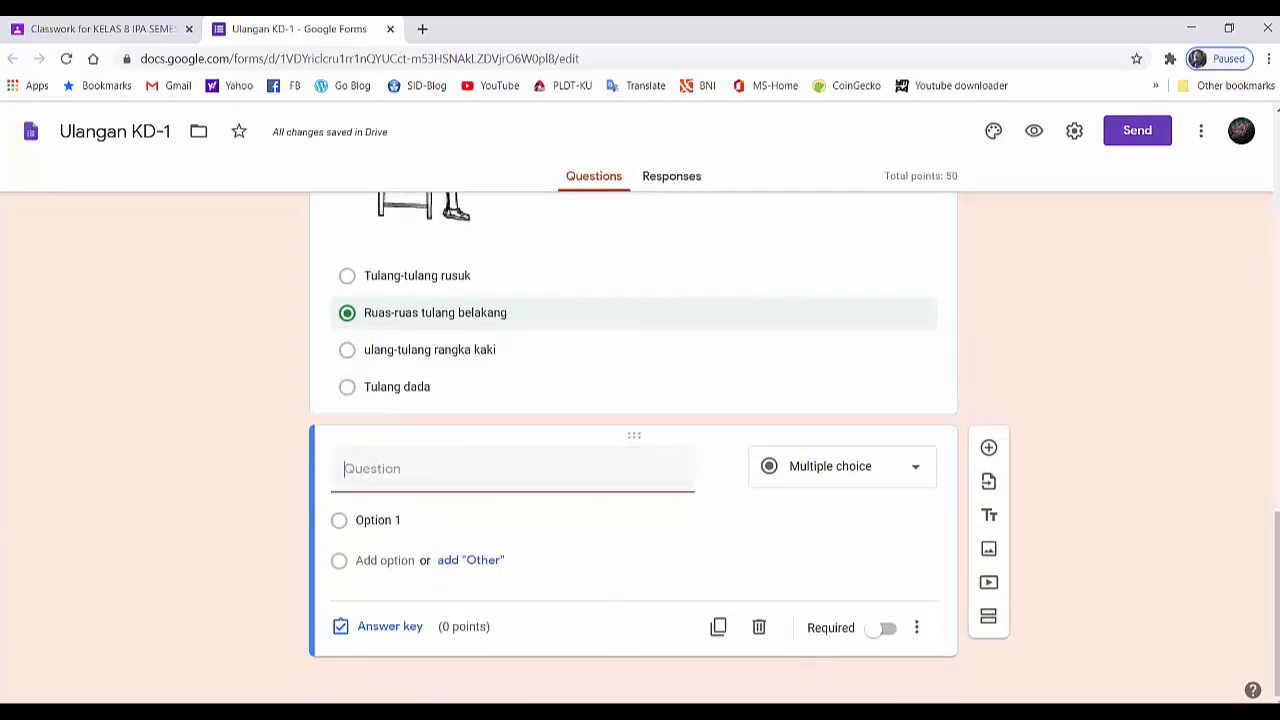
right_click(349, 474)
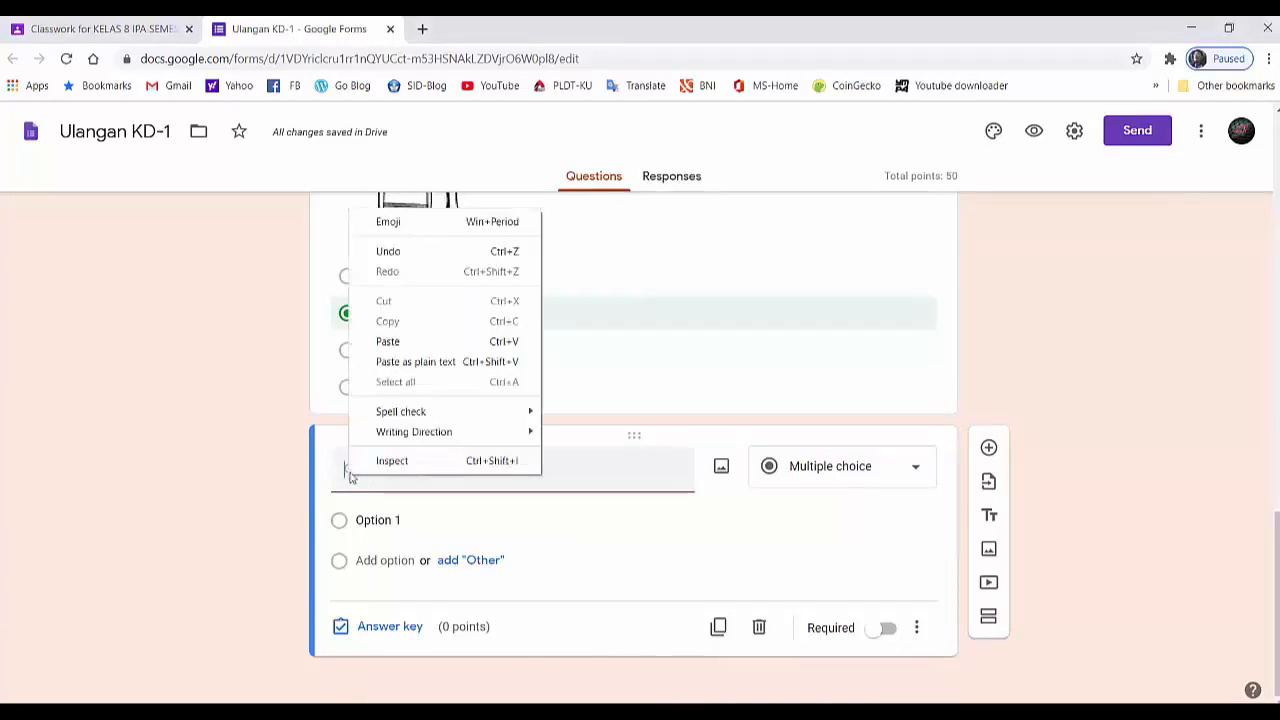
left_click(387, 341)
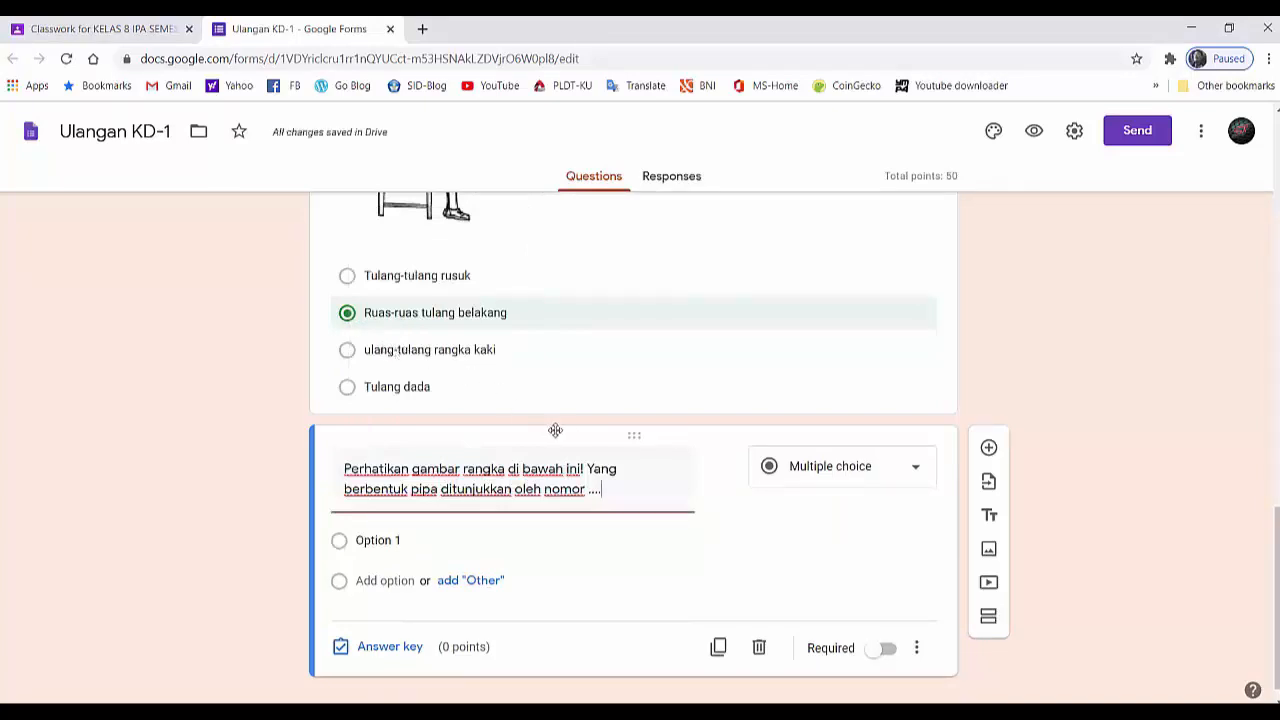
- Upload picture 3, the numbered arm skeleton, from the "1. GOOGLE CLASSROOM #4" folder into the pipe-shaped bone question
mouse_move(666, 458)
left_click(721, 470)
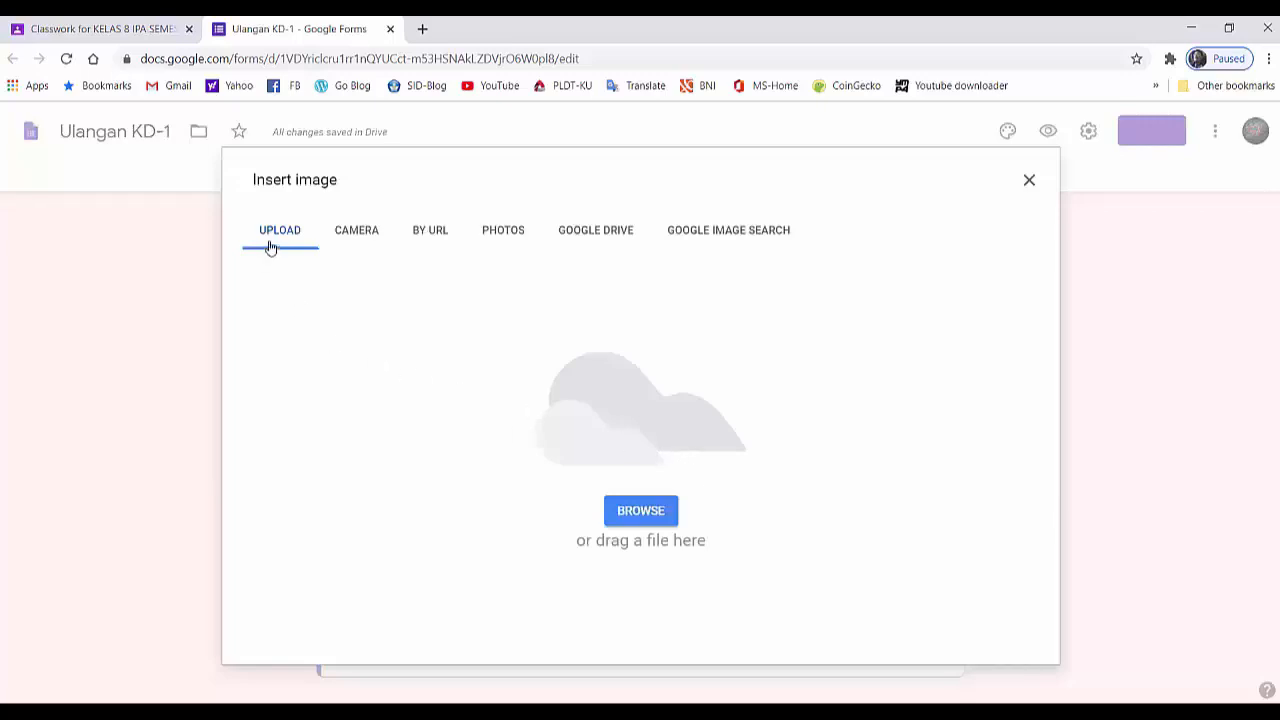
left_click(631, 519)
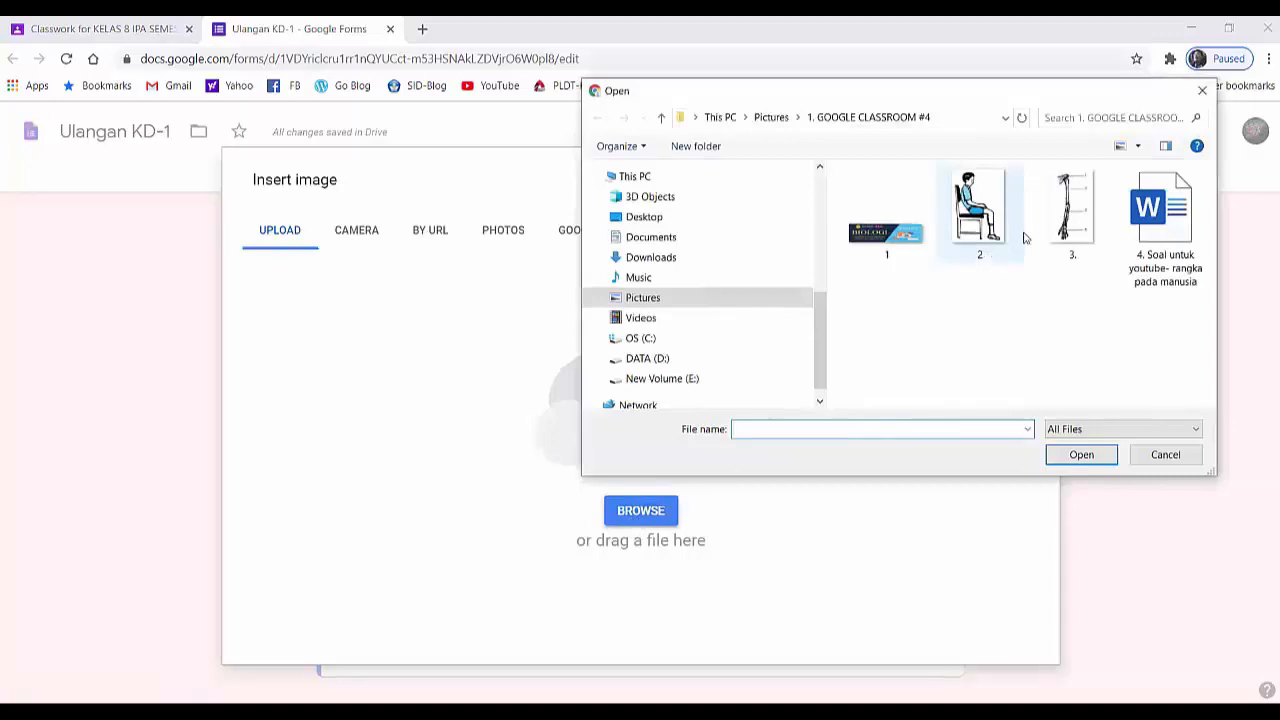
left_click(1058, 237)
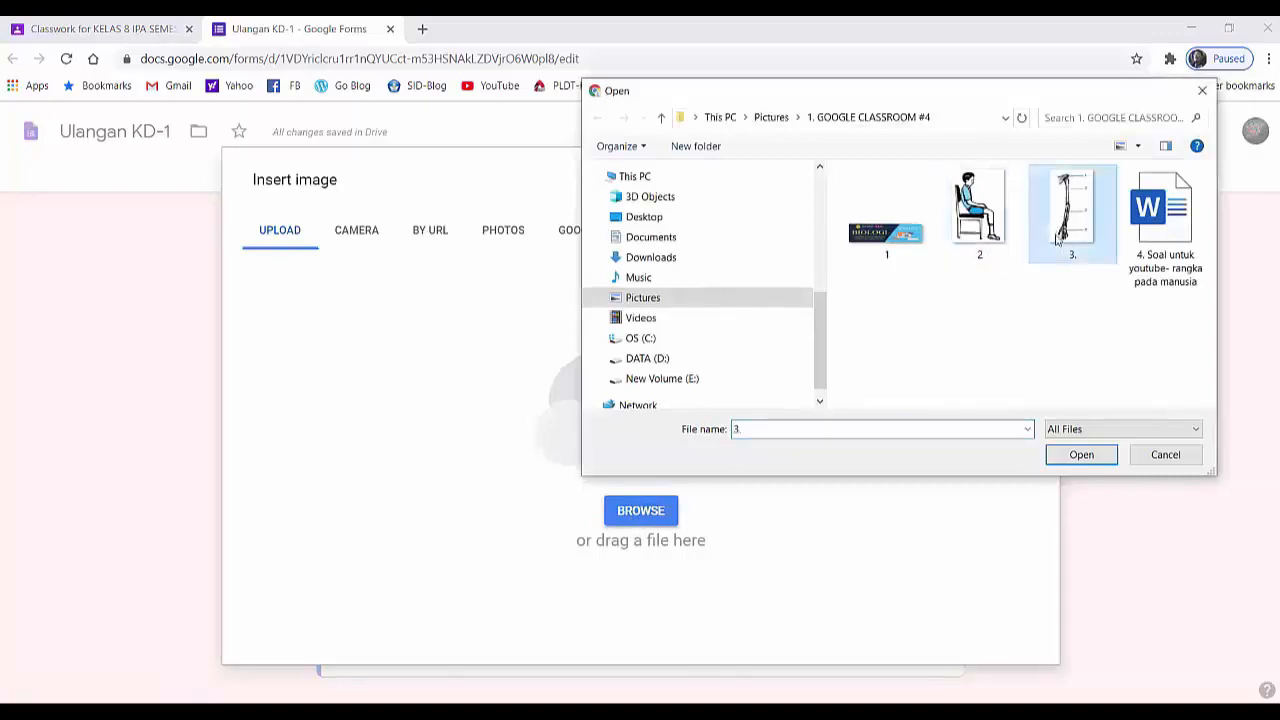
left_click(1075, 454)
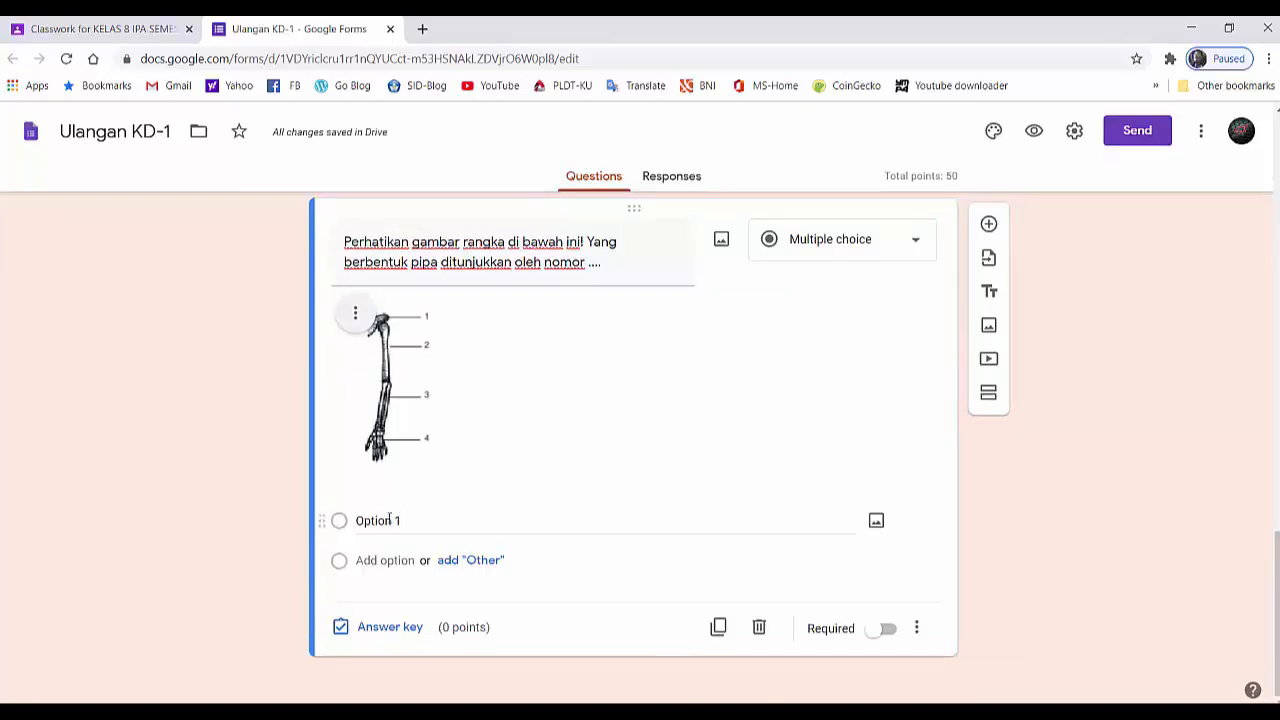
- Paste the arm-skeleton question's options "1 dan 2", "2 dan 3", "2 dan 4" and "1 dan 4"
right_click(385, 521)
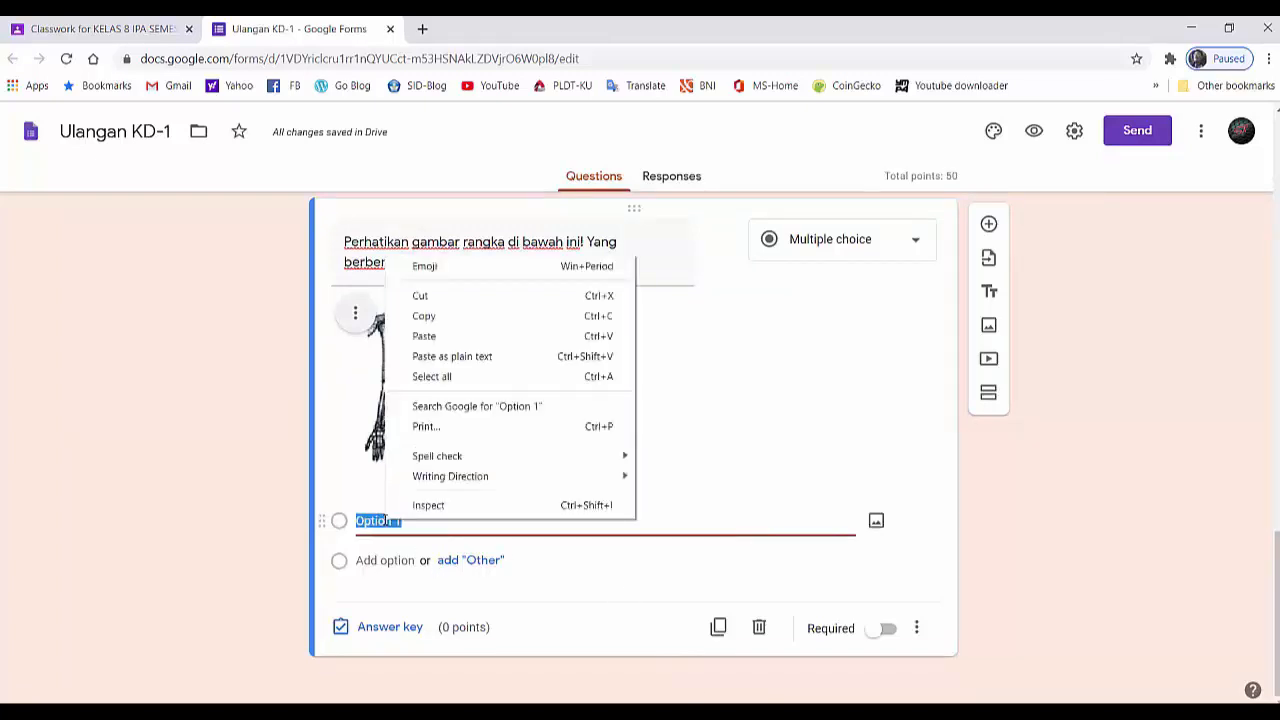
left_click(430, 336)
scroll(511, 443, "down", 2)
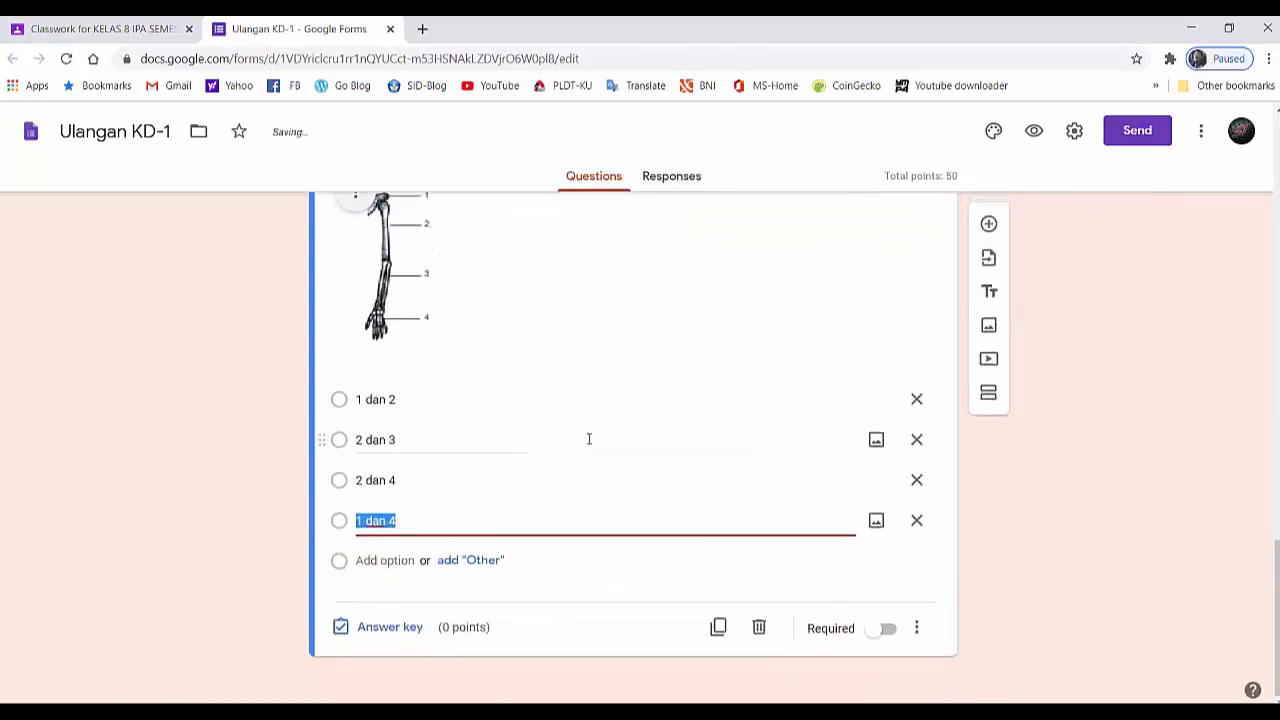
scroll(592, 442, "up", 2)
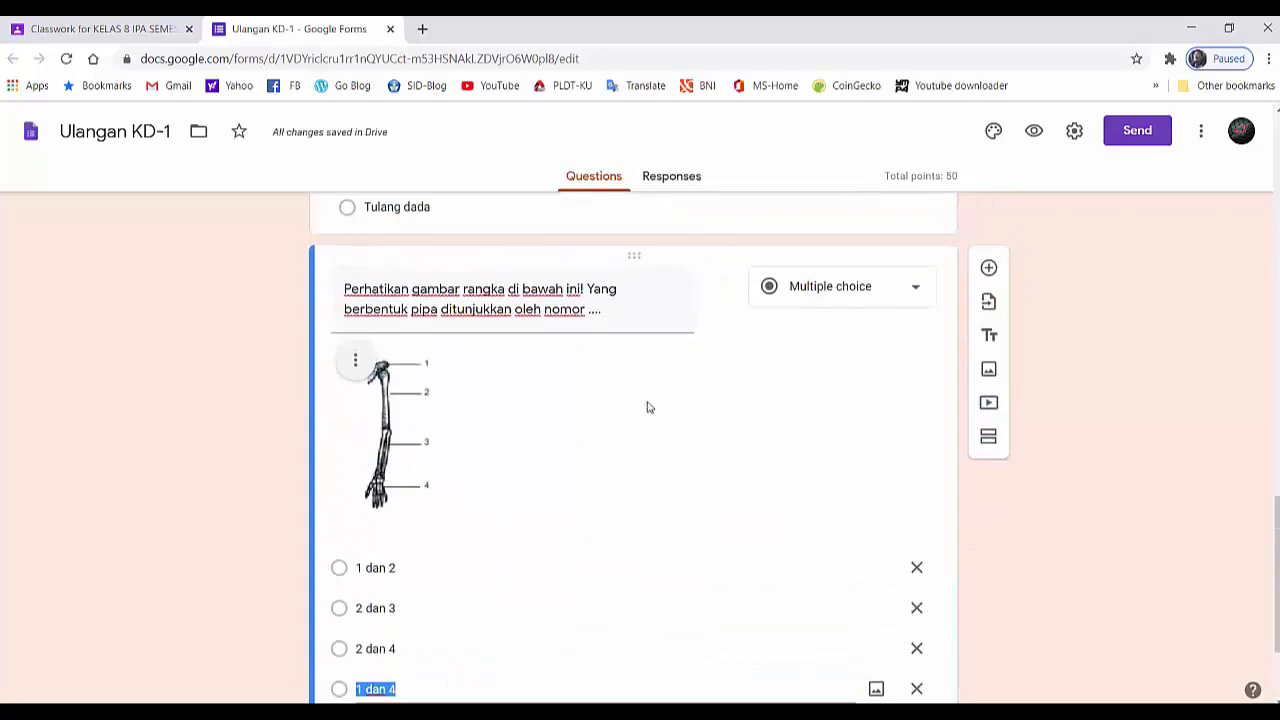
- Make the arm-skeleton question required and set its answer key to "2 dan 3" worth 25 points
scroll(652, 410, "down", 2)
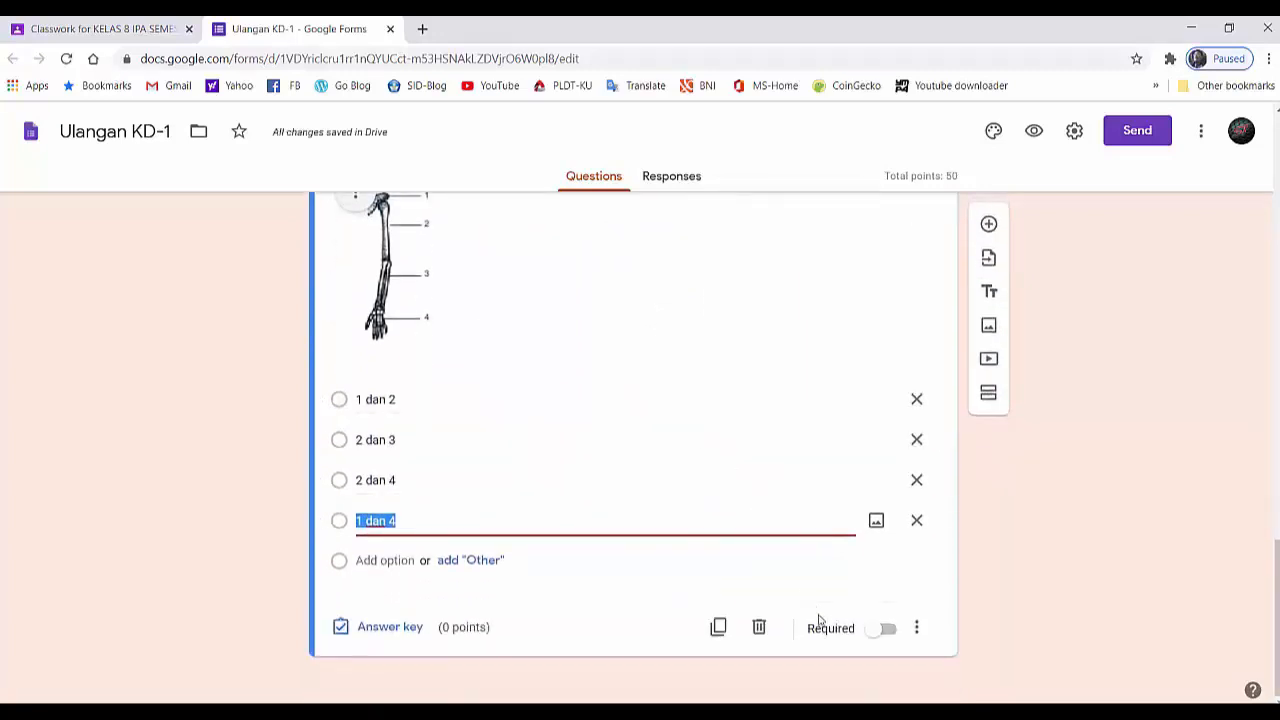
left_click(874, 636)
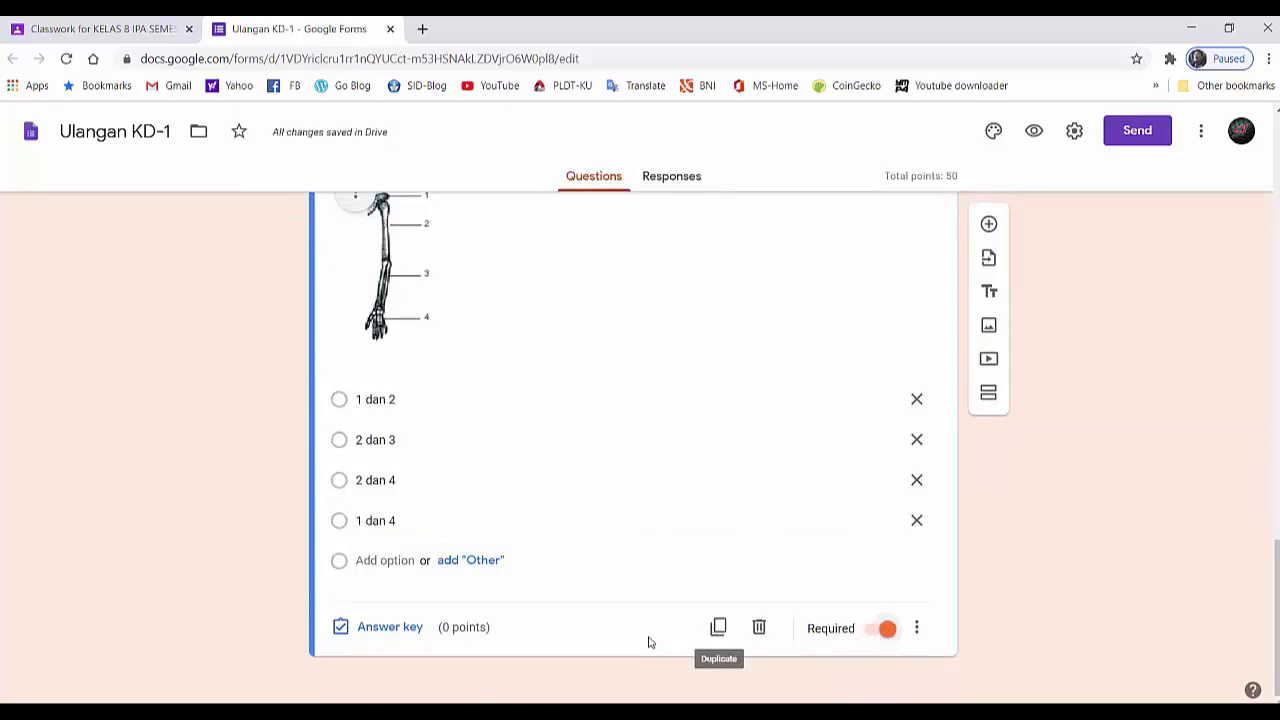
left_click(390, 627)
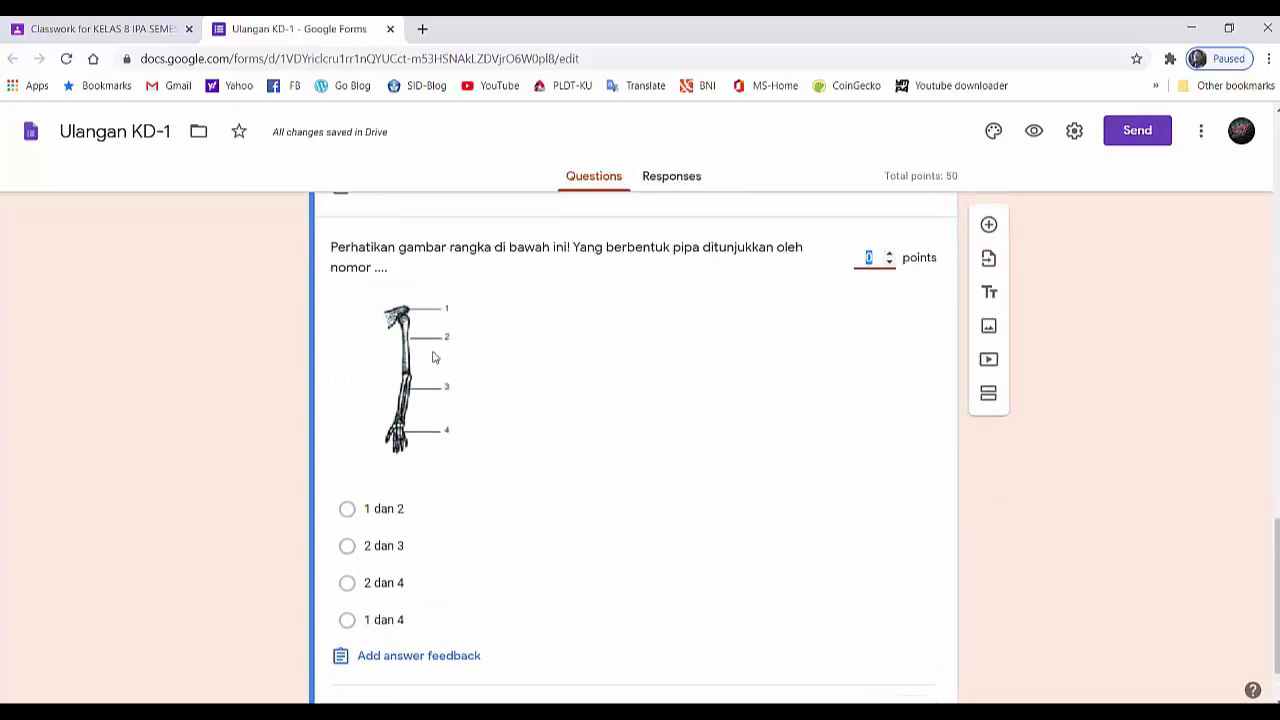
left_click(348, 548)
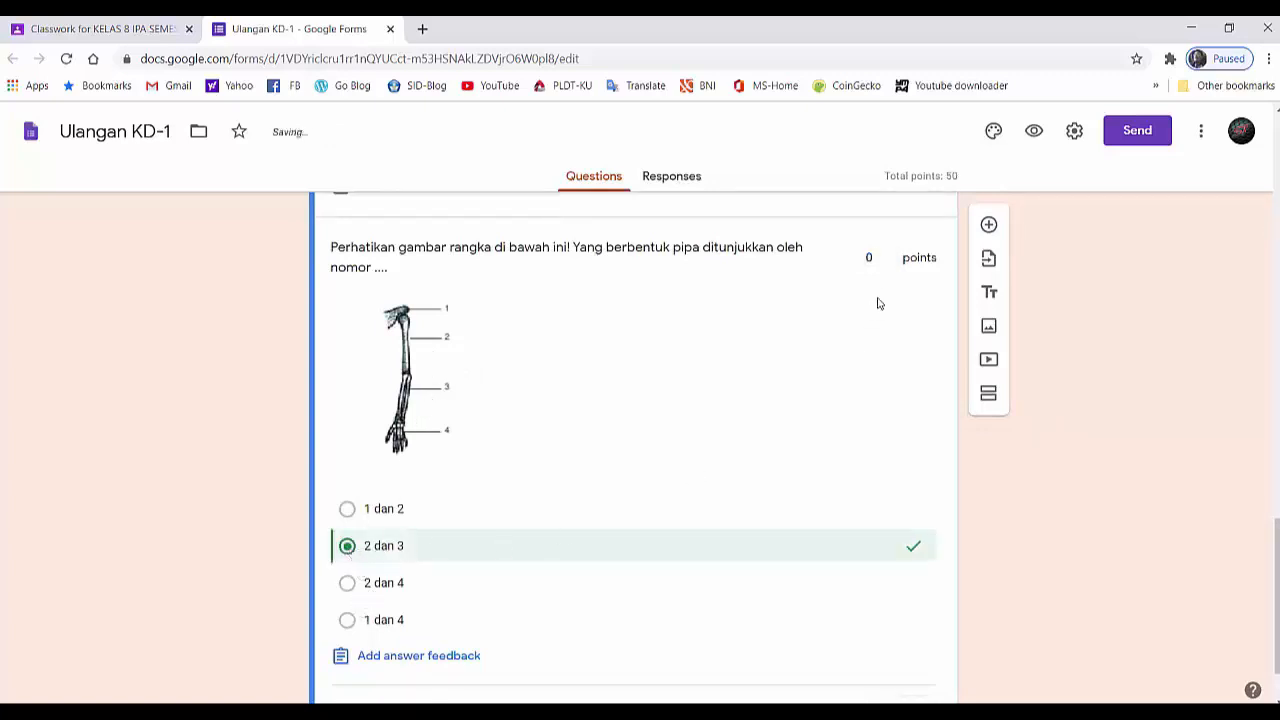
left_click(873, 258)
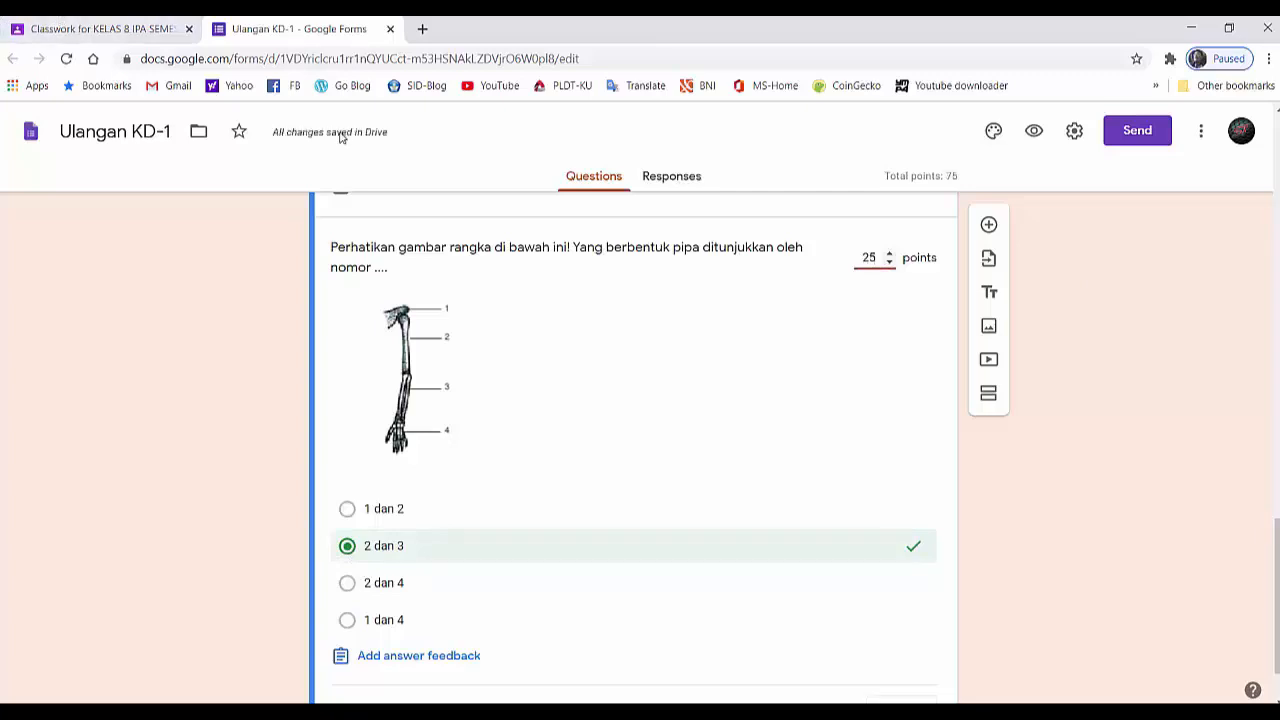
- Add a new question after the arm-skeleton one and paste the text "Hubungan antar tulang tengkorak termasuk sendi ...."
scroll(563, 291, "up", 15)
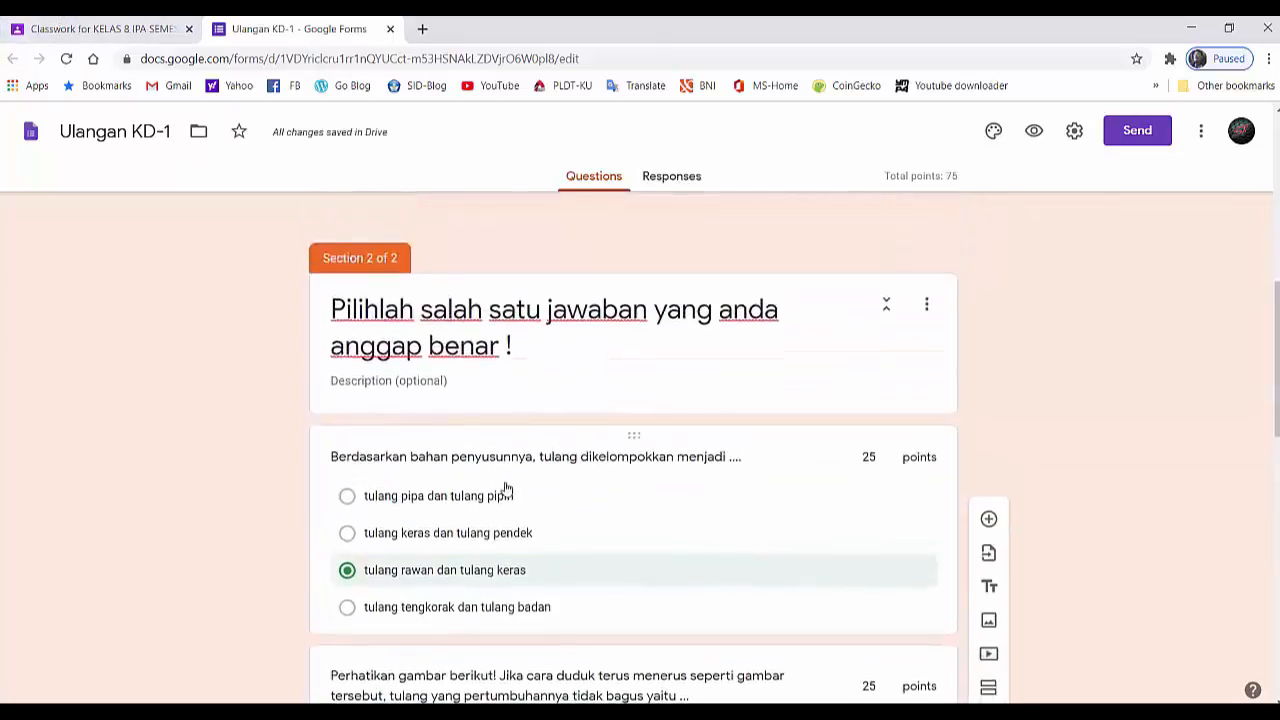
scroll(505, 490, "down", 7)
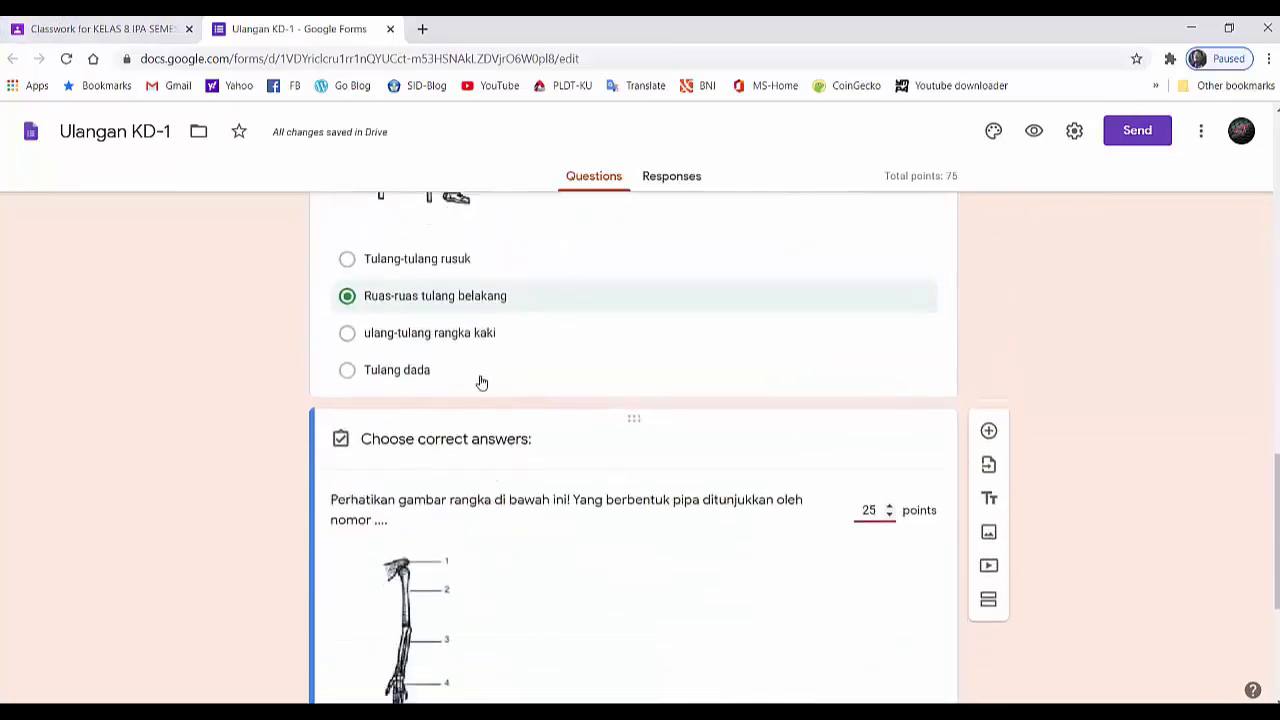
scroll(495, 440, "down", 3)
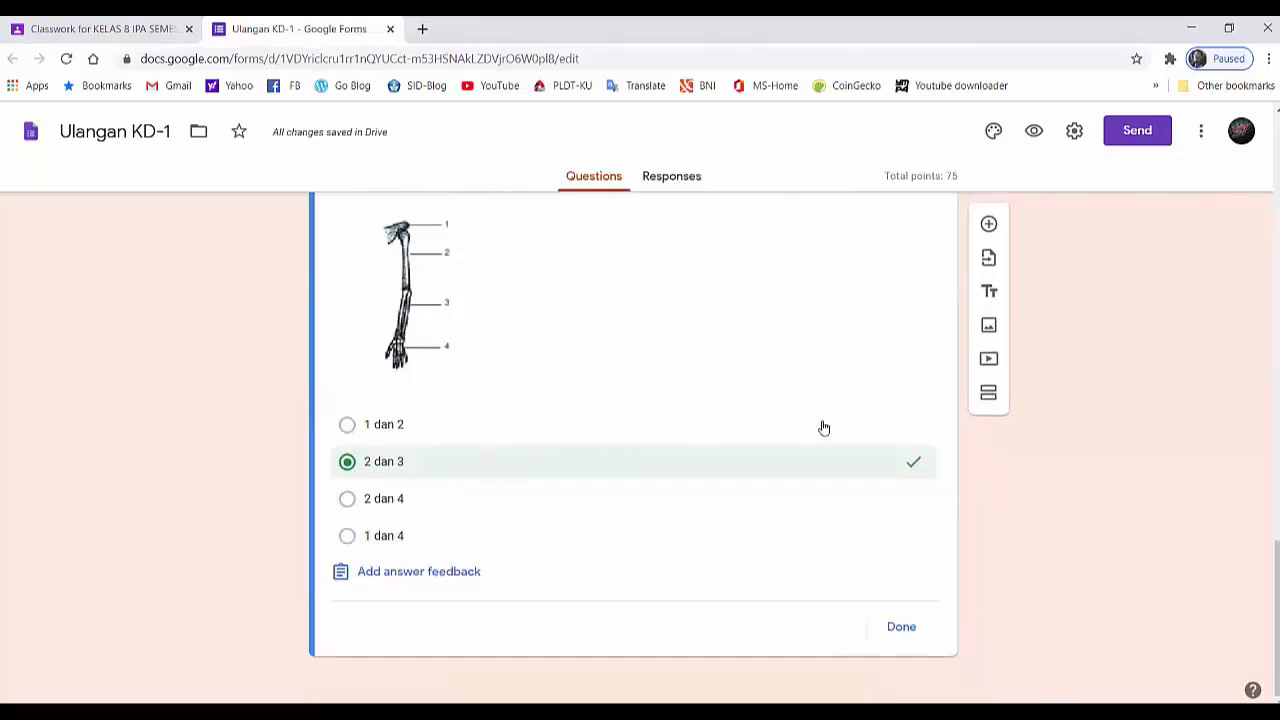
left_click(988, 229)
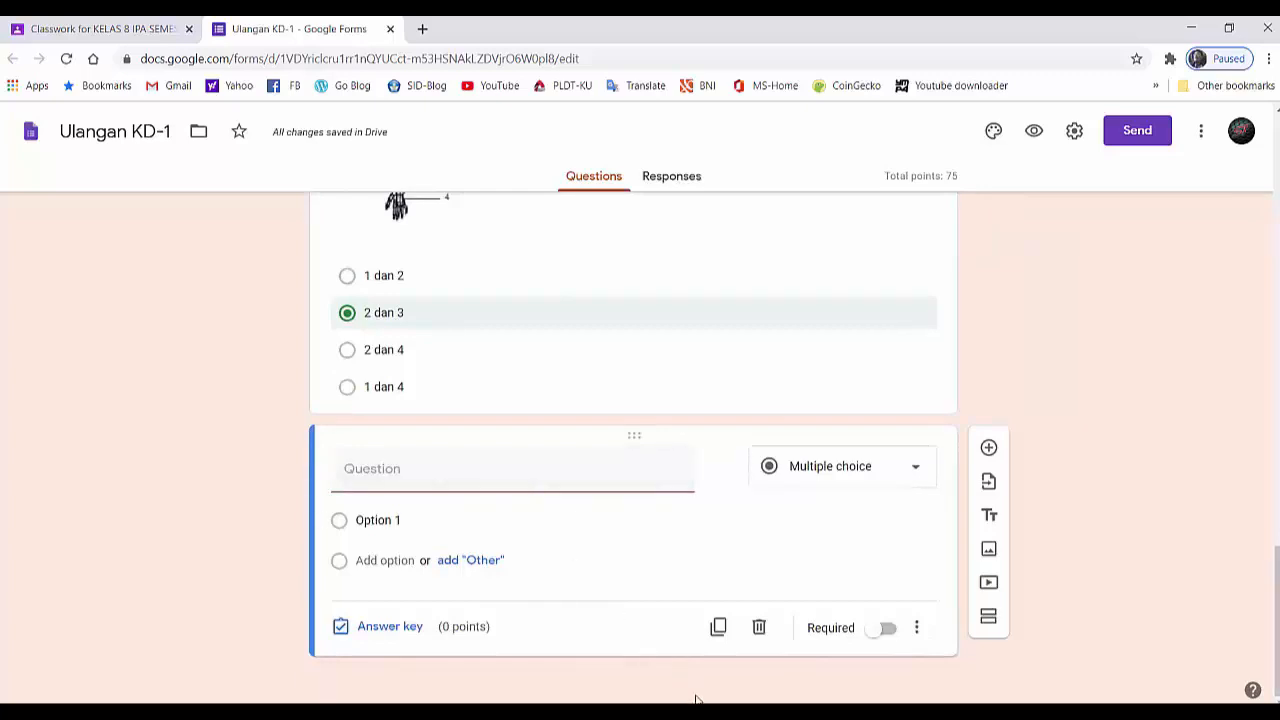
right_click(347, 472)
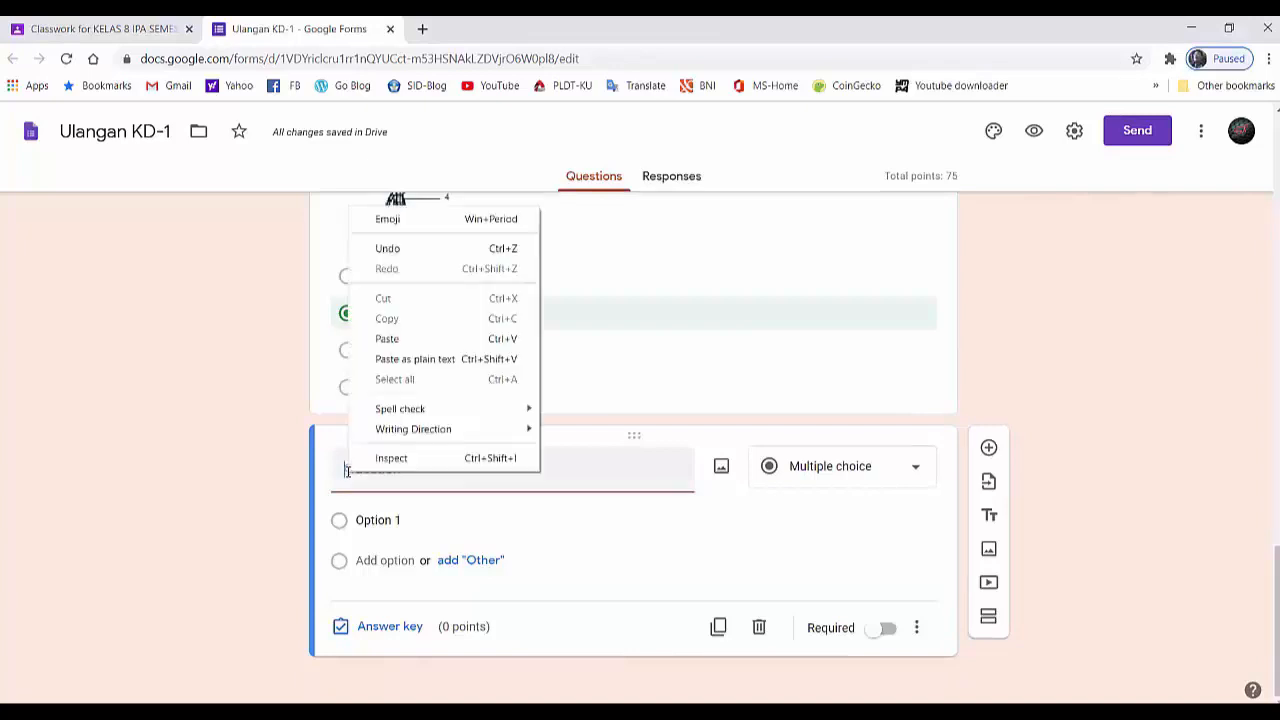
left_click(387, 339)
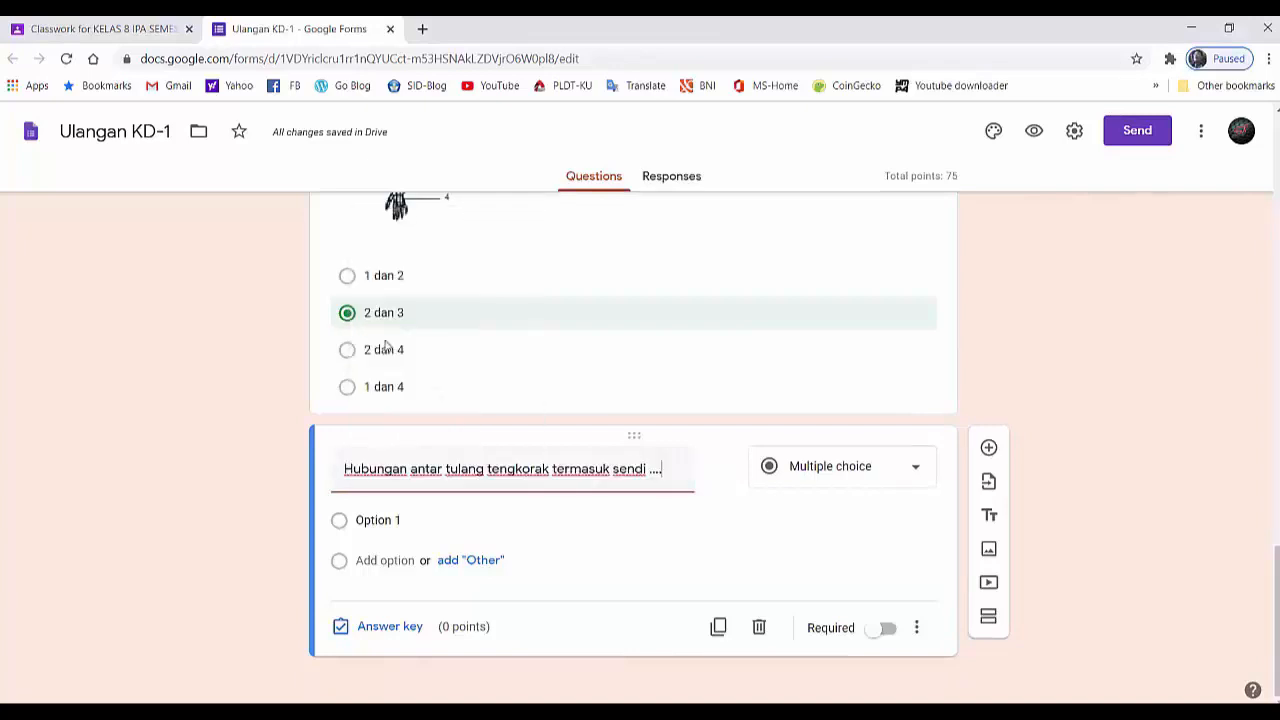
- Paste the skull-joint question's options "aku", "mati", "gerak" and "peluru"
left_click(377, 520)
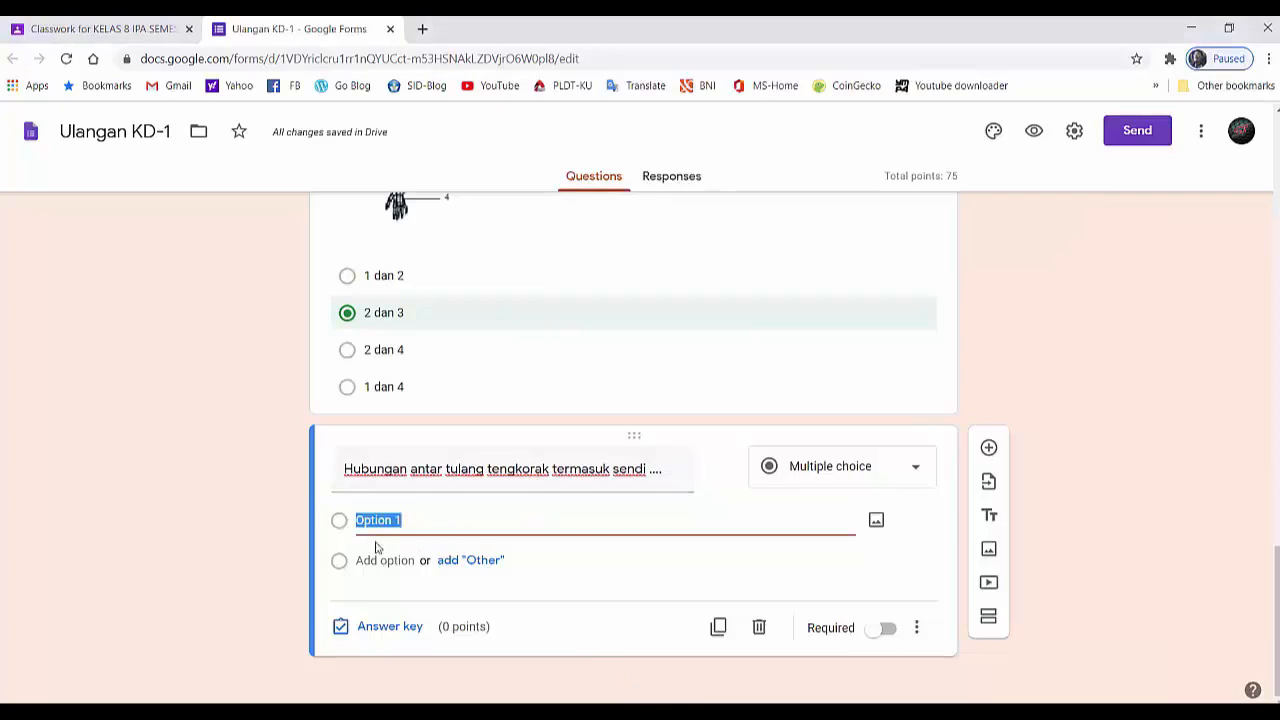
right_click(377, 520)
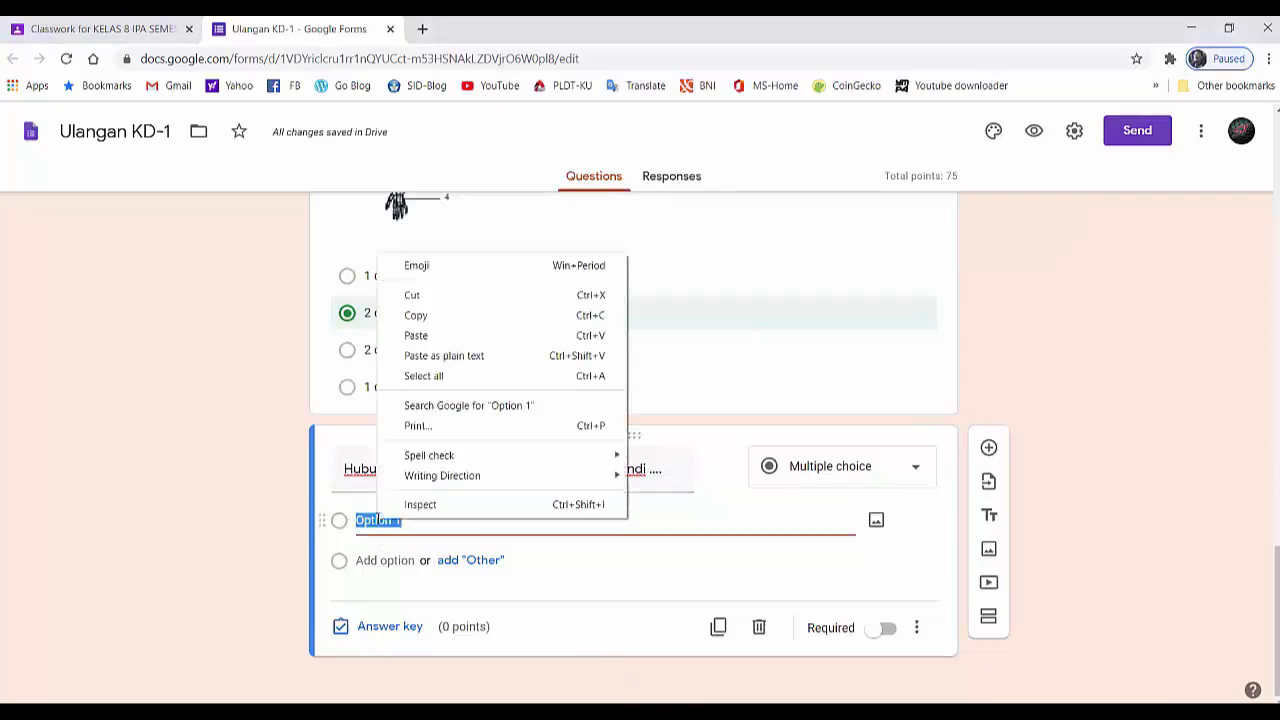
left_click(416, 336)
- Make the skull-joint question required and set its answer key to "mati" worth 25 points
scroll(404, 470, "down", 1)
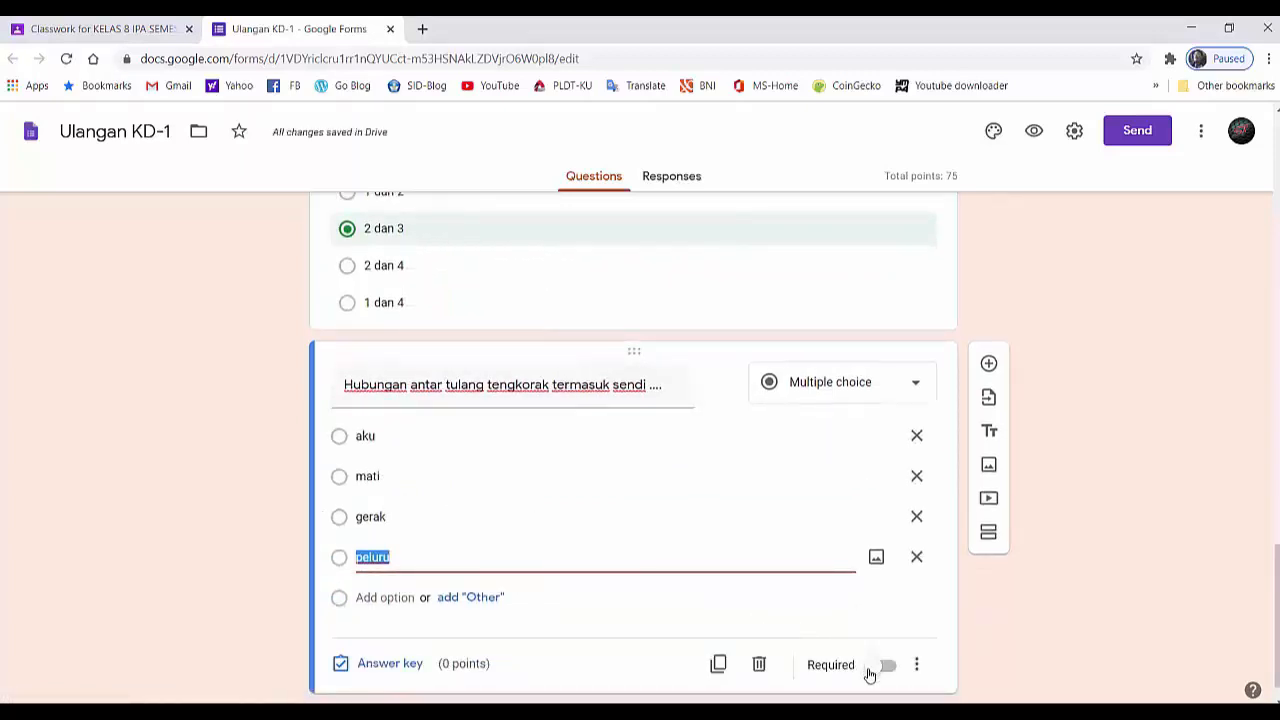
left_click(869, 675)
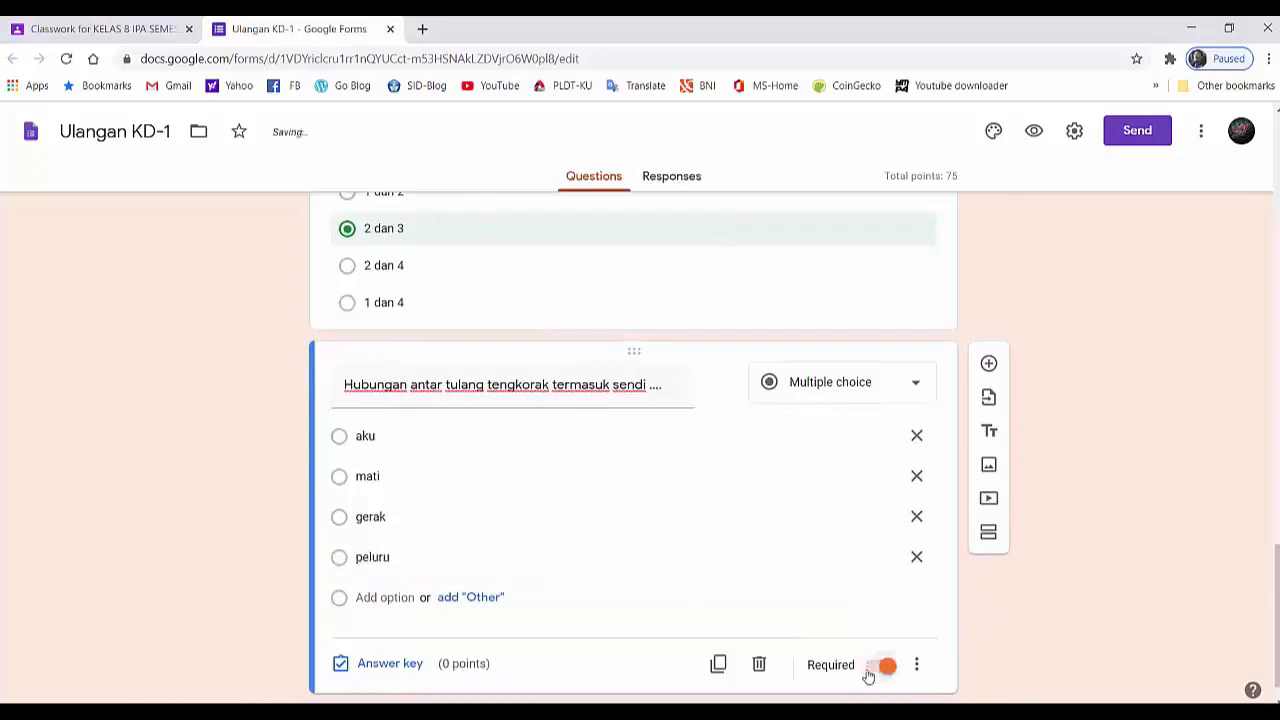
left_click(408, 667)
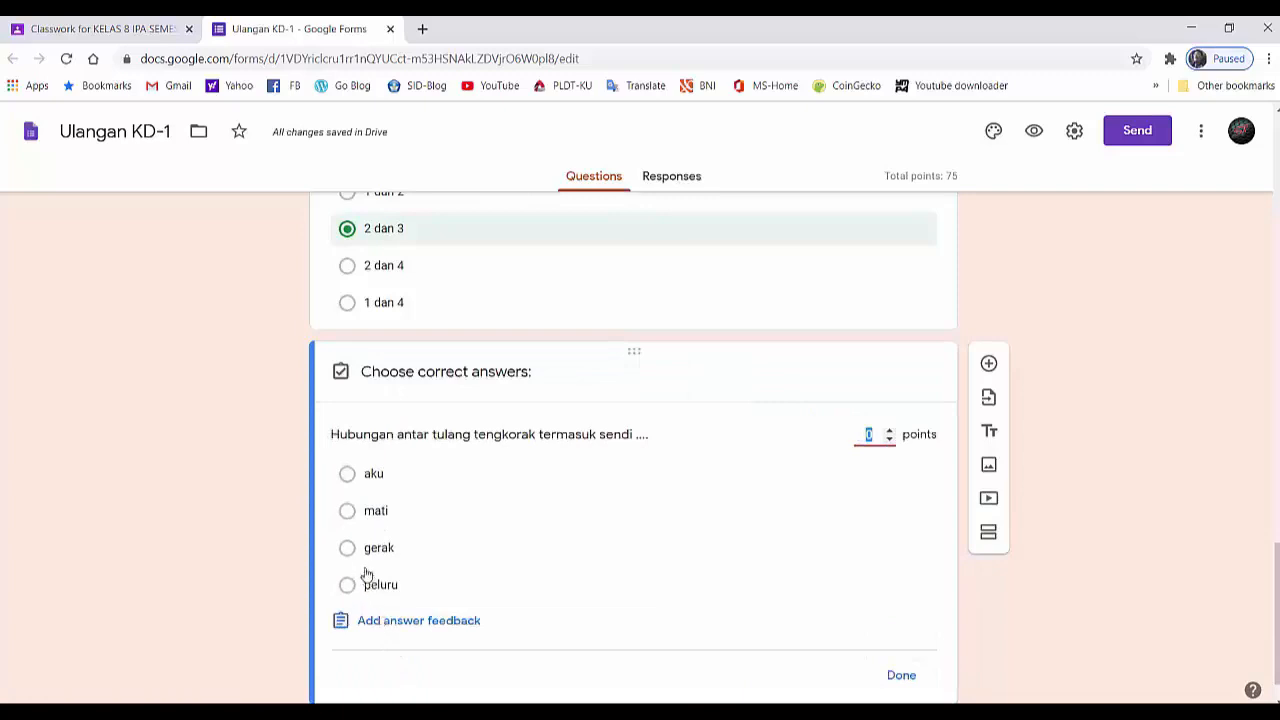
left_click(349, 516)
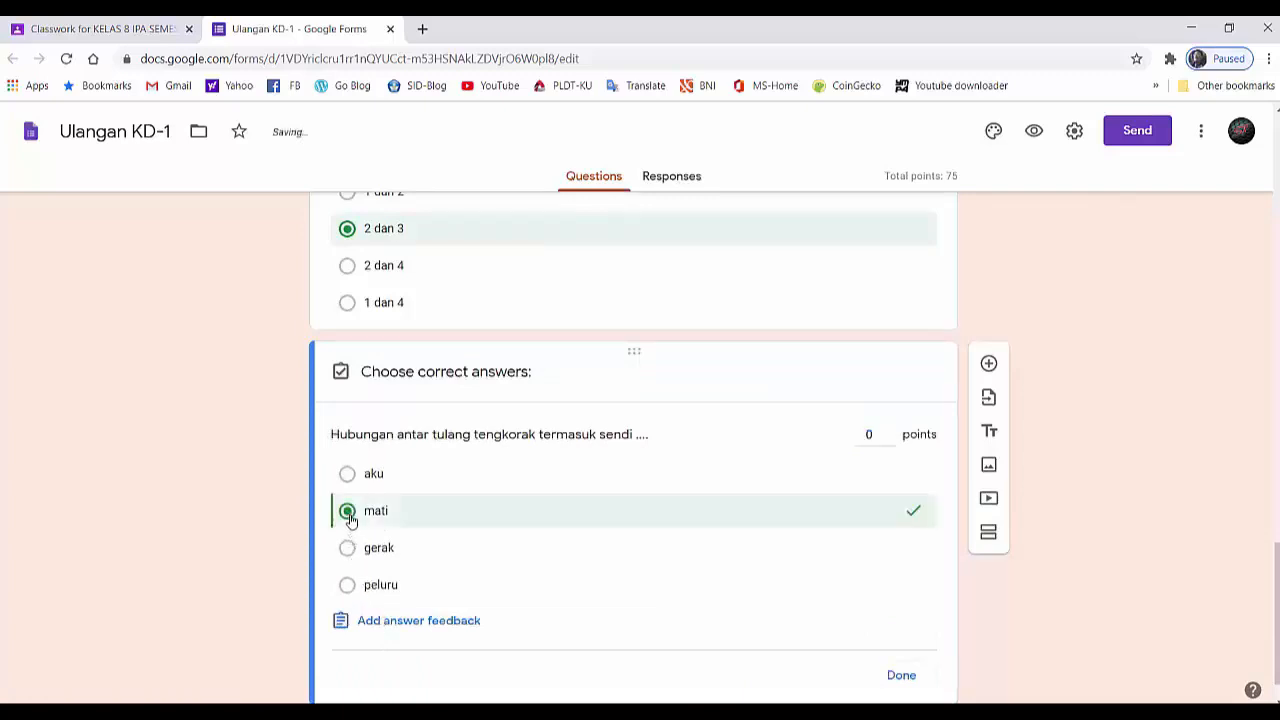
left_click(876, 435)
type("2")
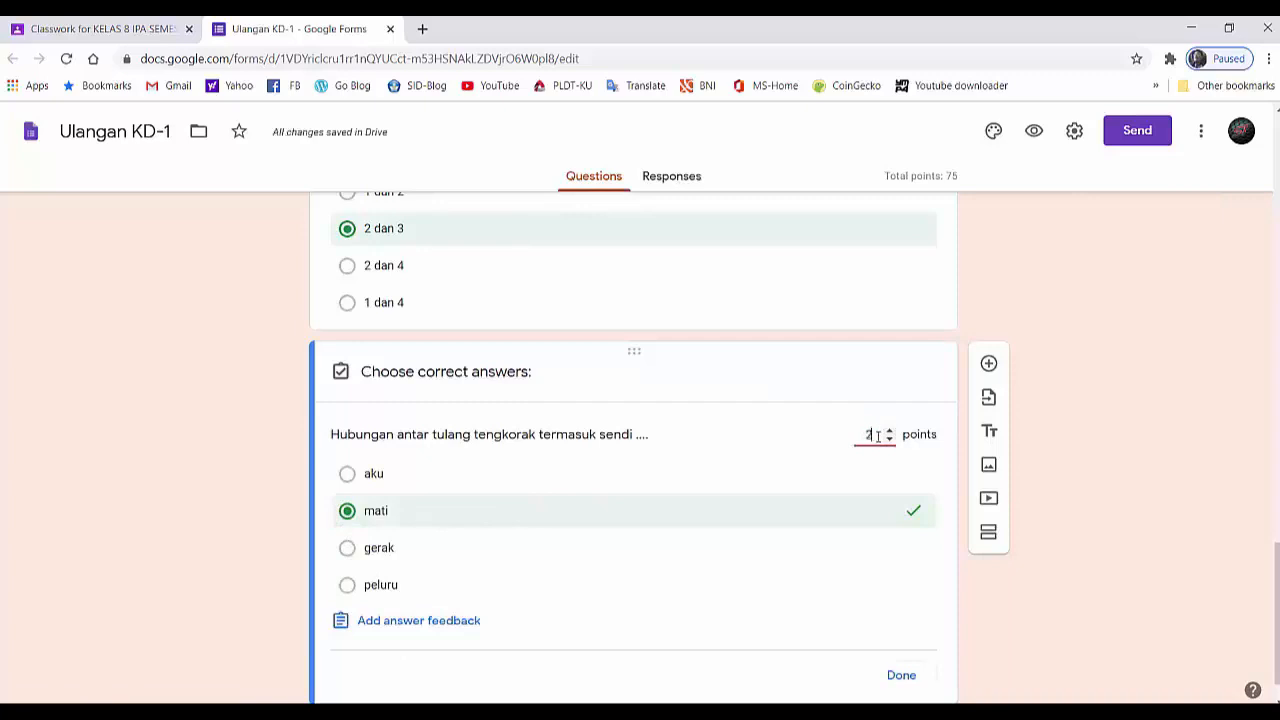
type("5")
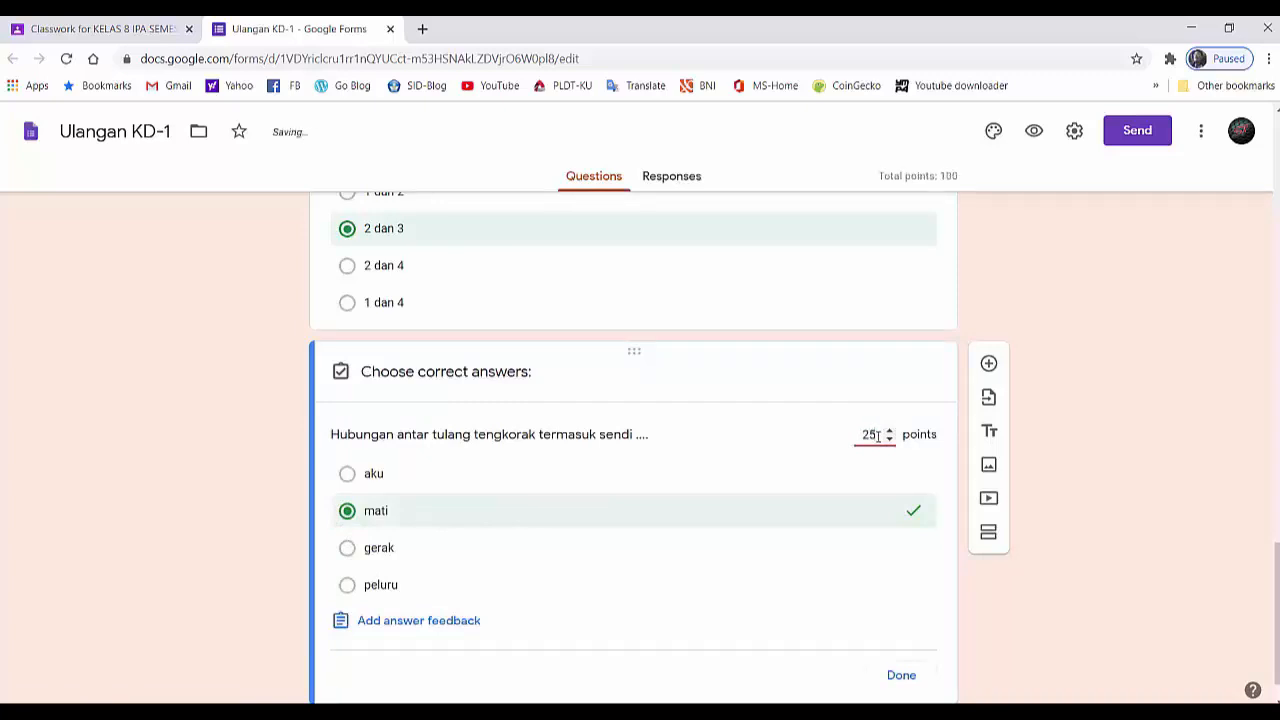
scroll(876, 435, "down", 2)
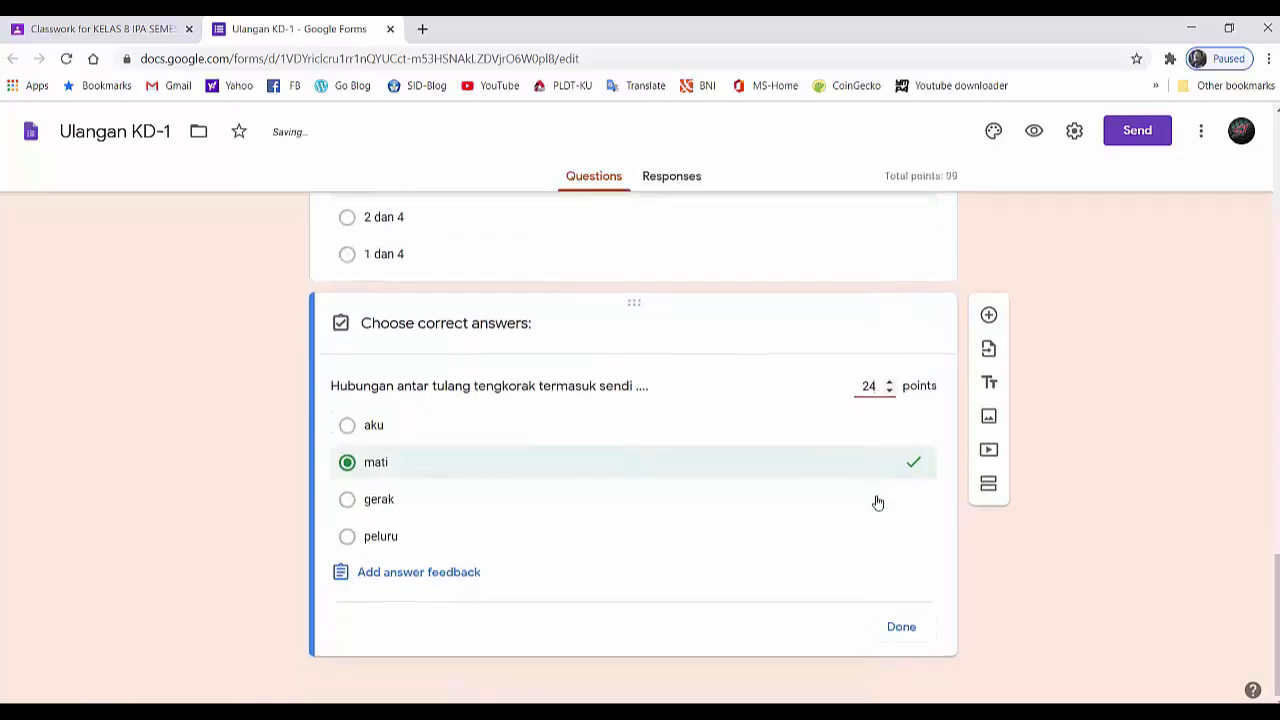
left_click(902, 628)
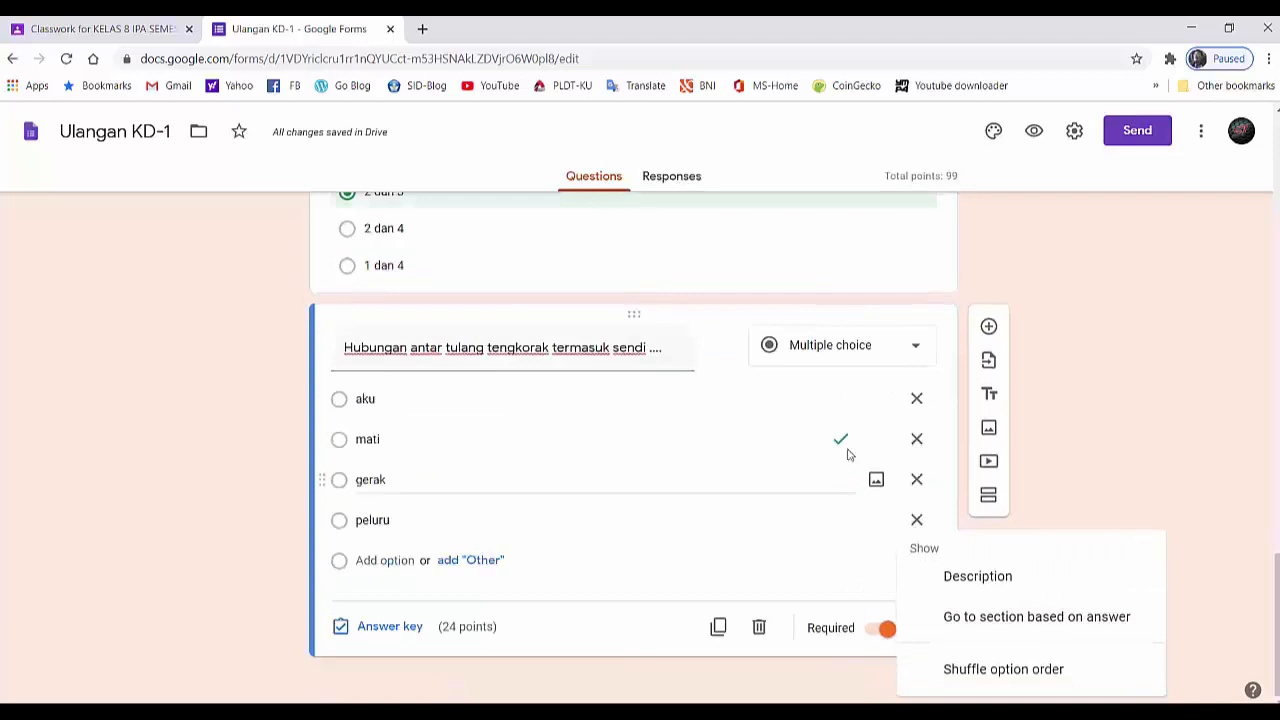
- Open the form settings and turn on collecting email addresses and limiting respondents to 1 response
scroll(1000, 286, "up", 3)
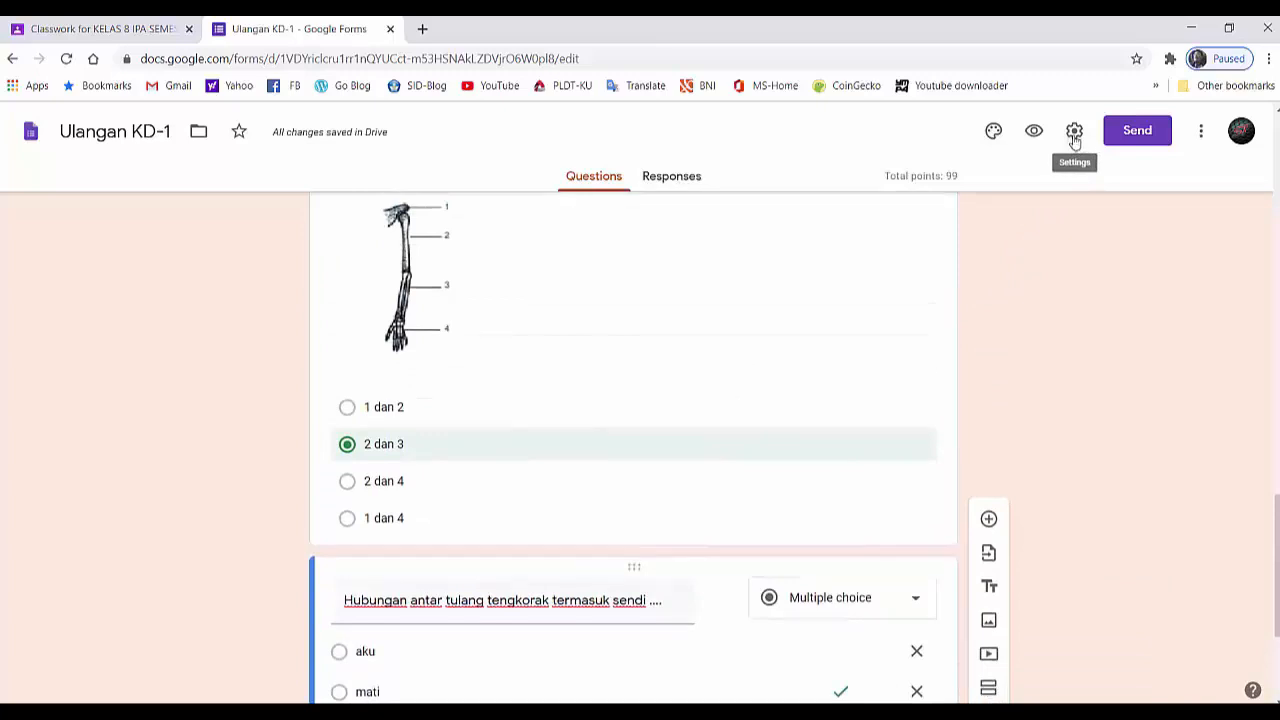
scroll(1074, 140, "down", 3)
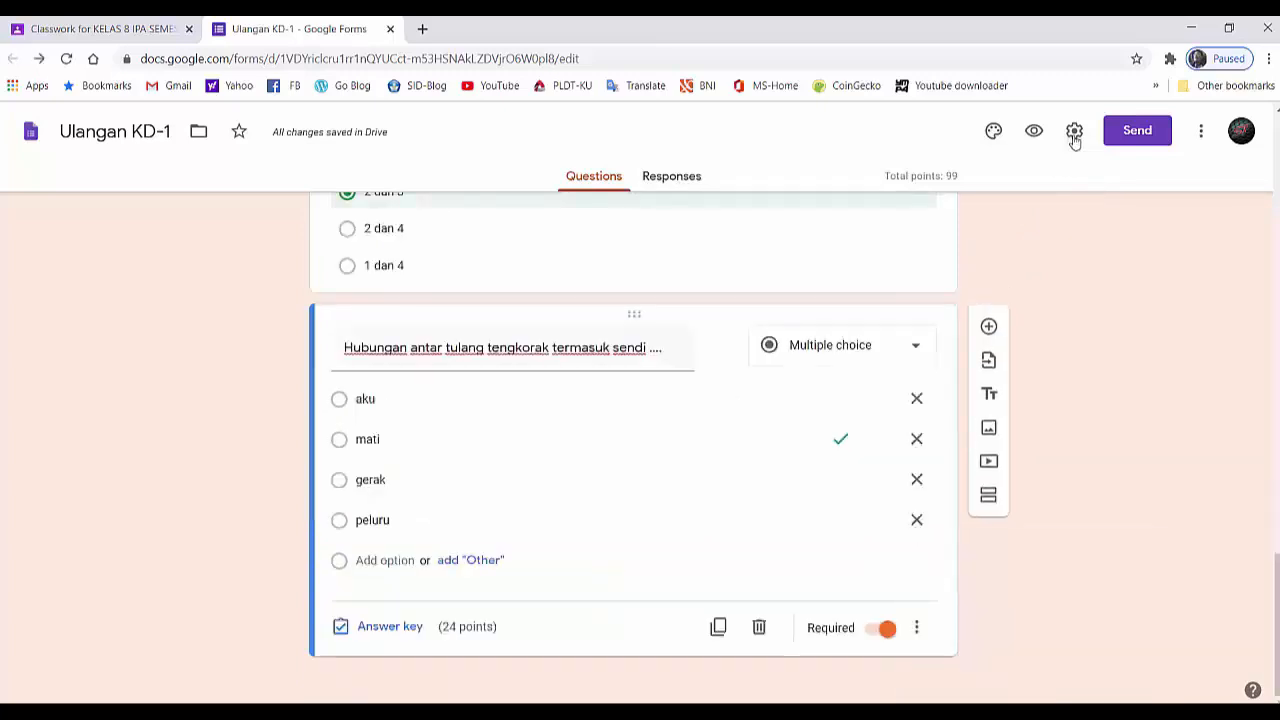
left_click(1074, 136)
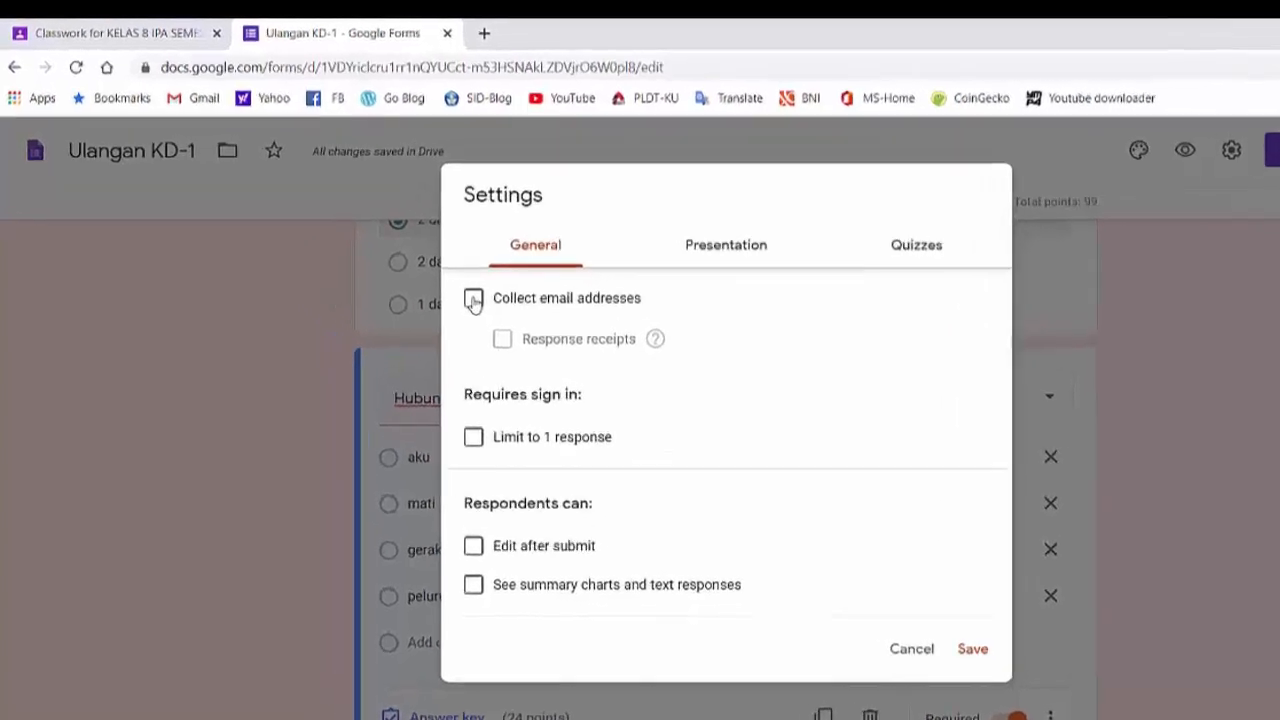
left_click(413, 261)
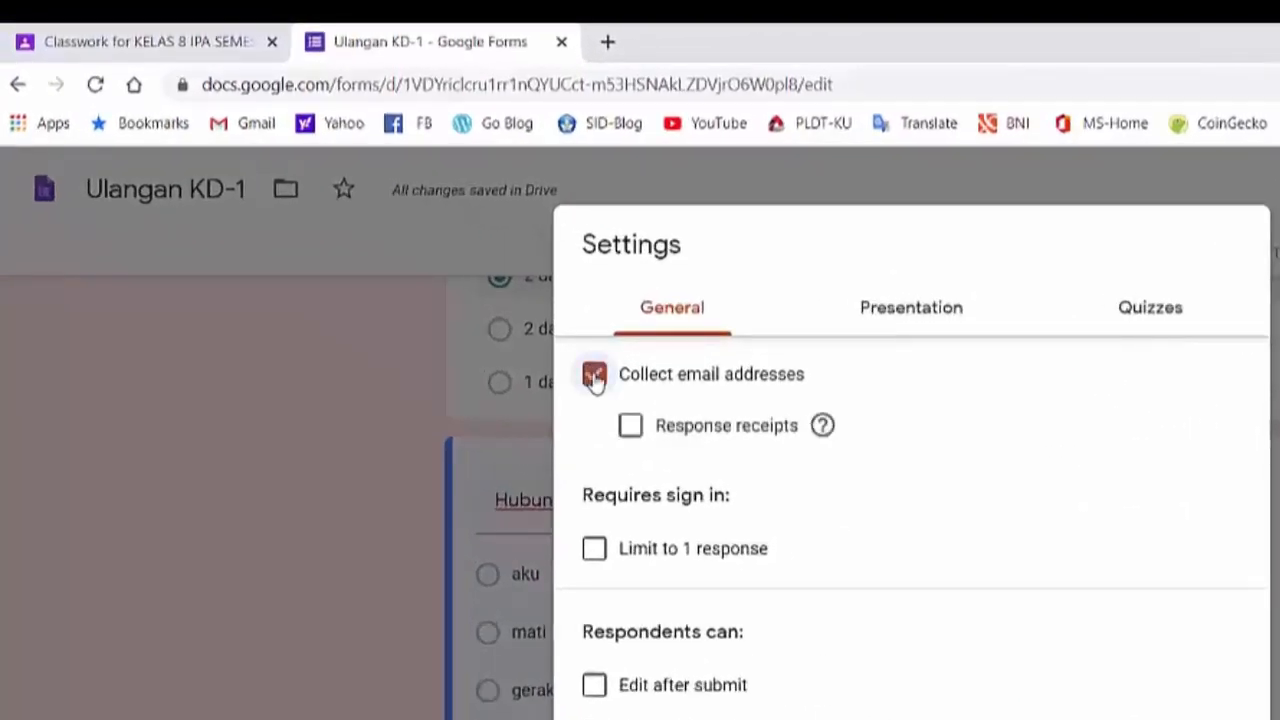
left_click(594, 556)
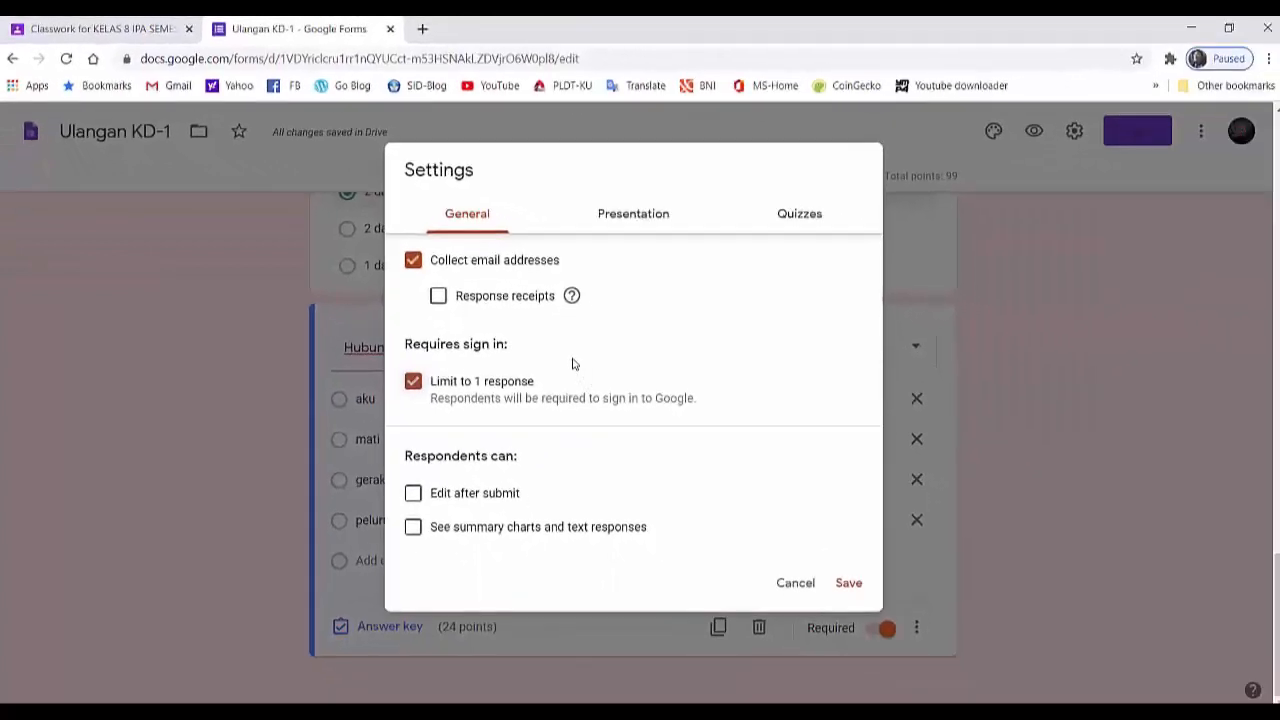
- Turn on shuffled question order, check the quiz options, and save the form settings
left_click(633, 218)
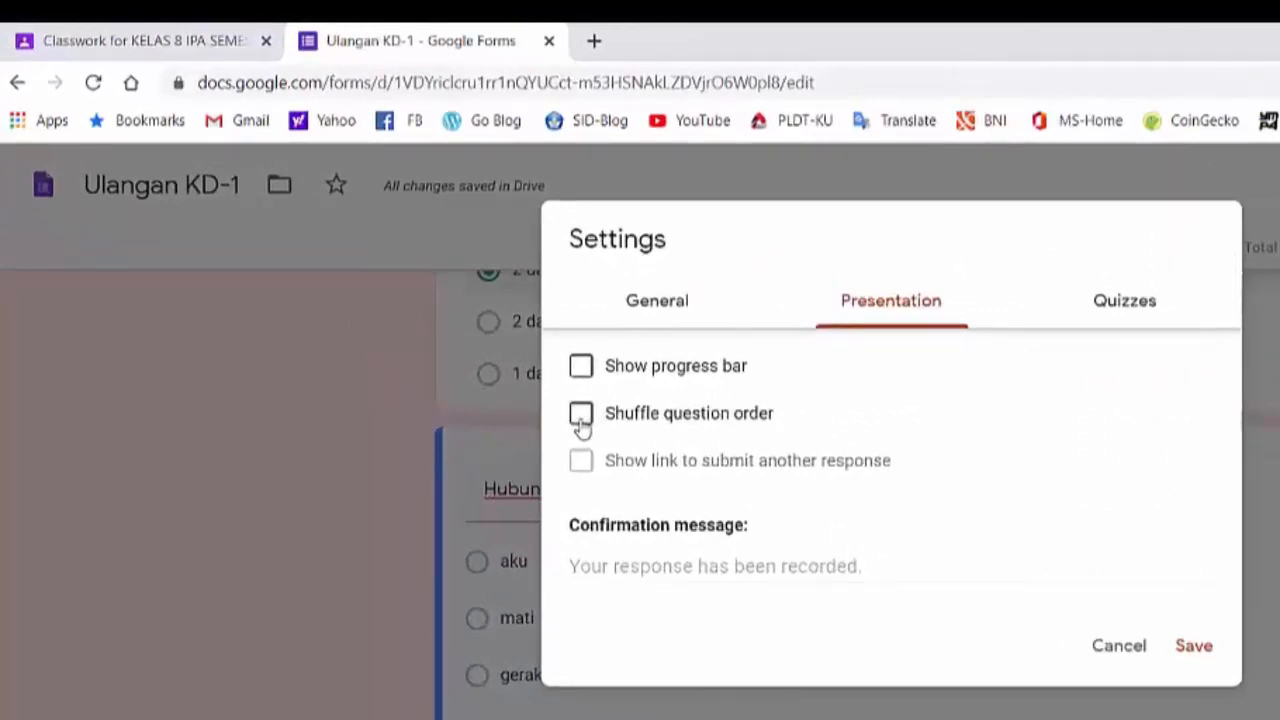
left_click(581, 426)
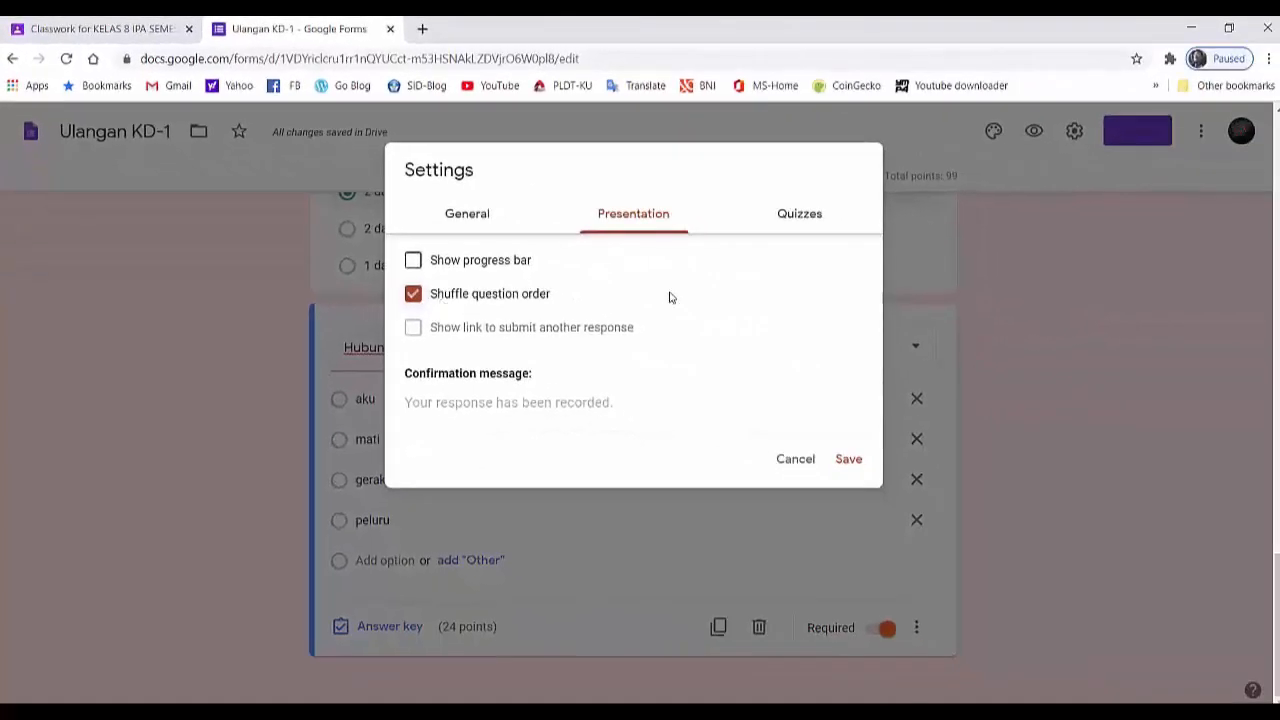
left_click(797, 222)
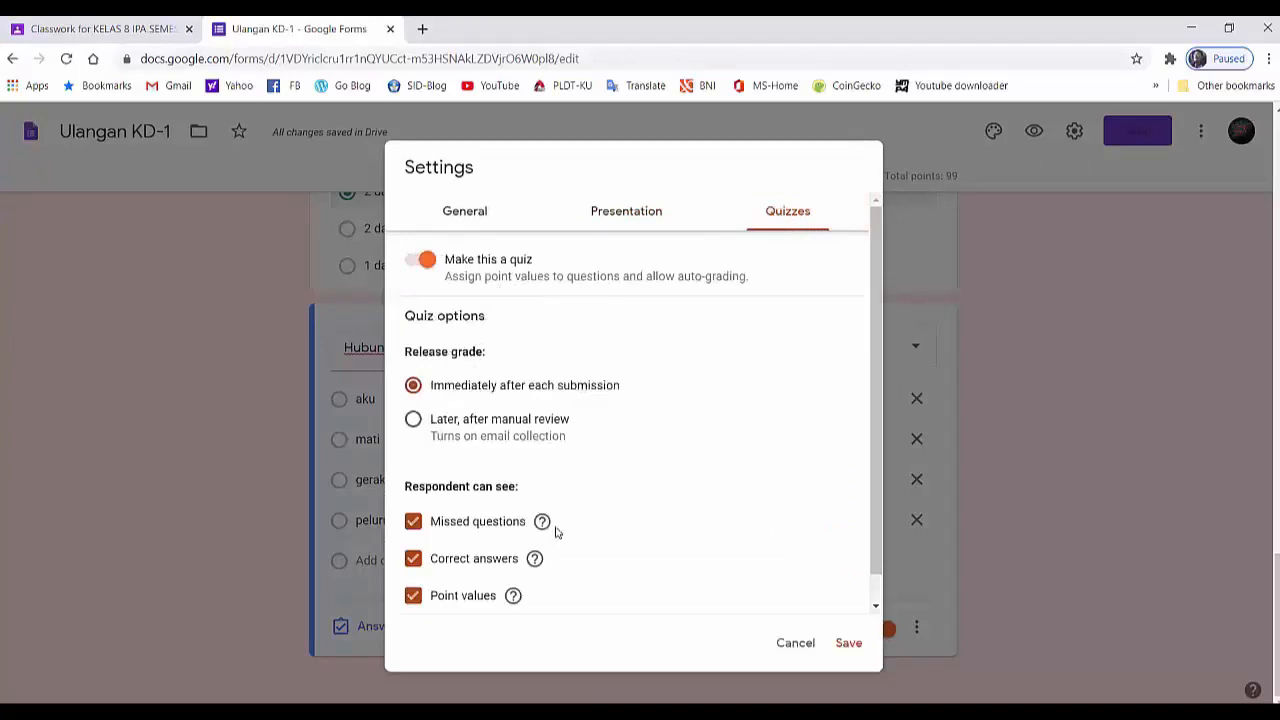
left_click(848, 645)
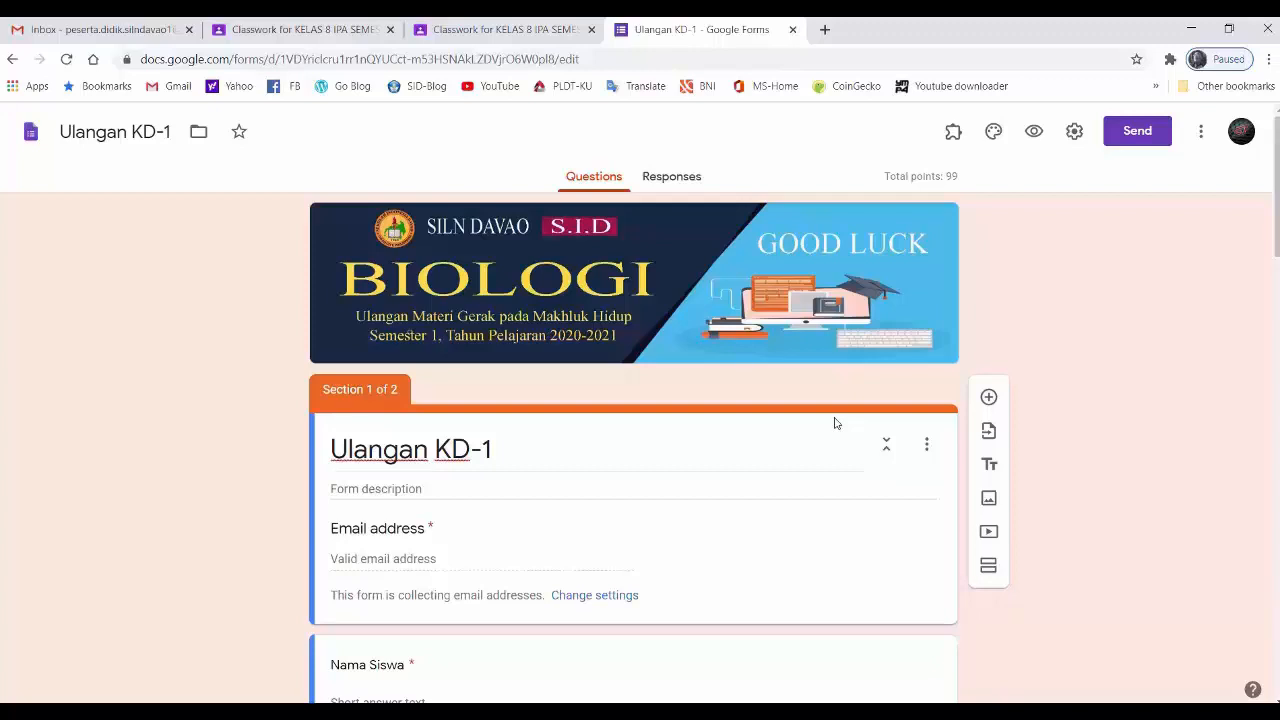
- Switch to Google Classroom and open the draft assignment "Ulangan KD-1 materi gerak pada makhluk hidup" for editing
left_click(555, 37)
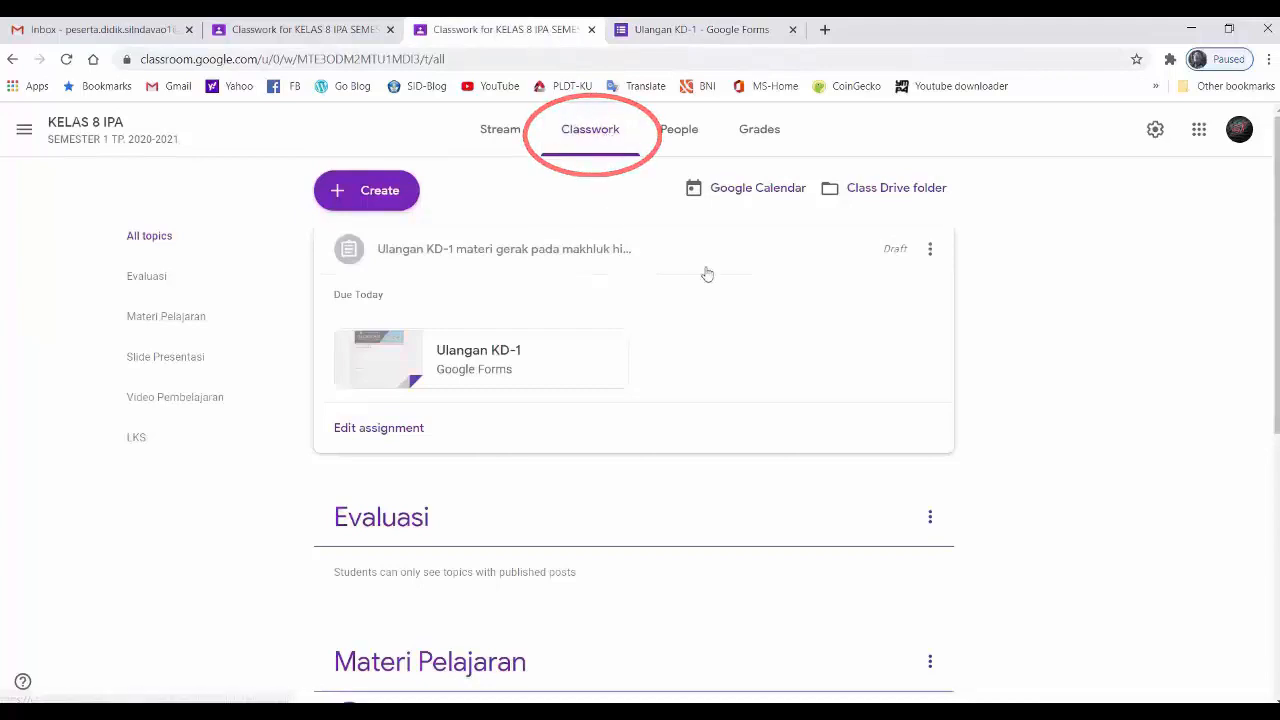
left_click(928, 254)
left_click(878, 287)
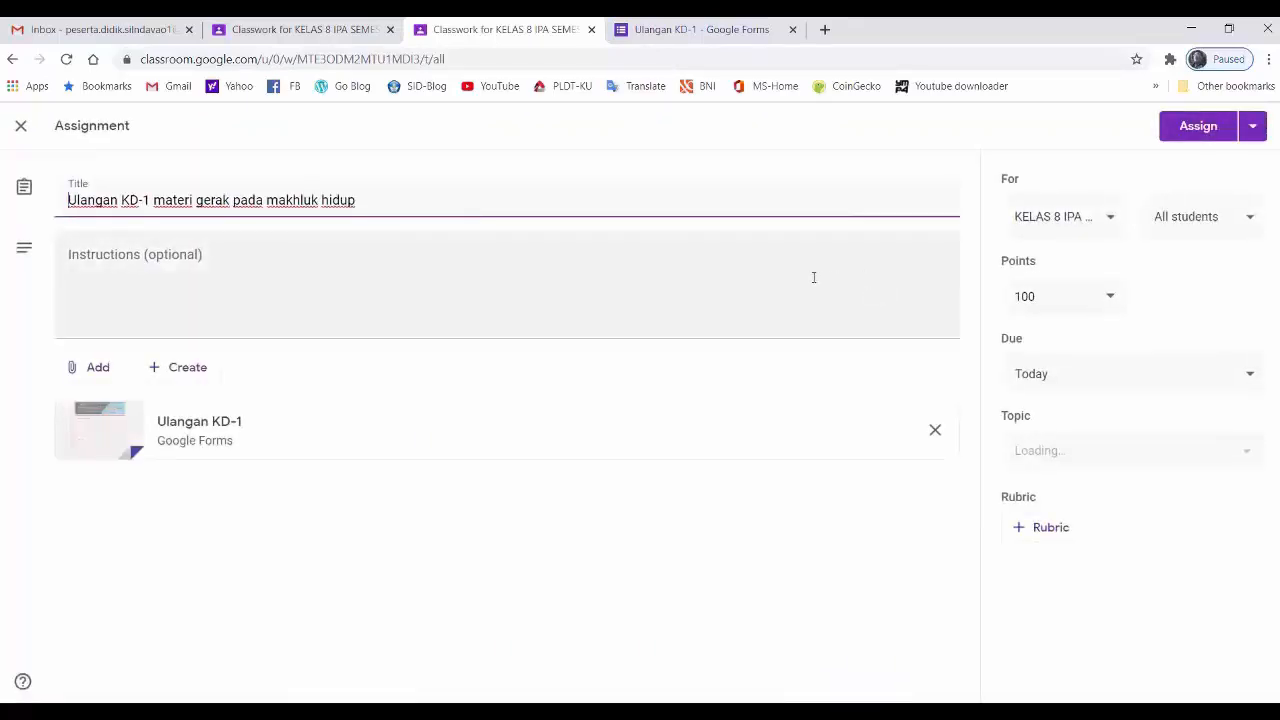
- Review the assignment's selected class, assigned students and due date
left_click(1110, 222)
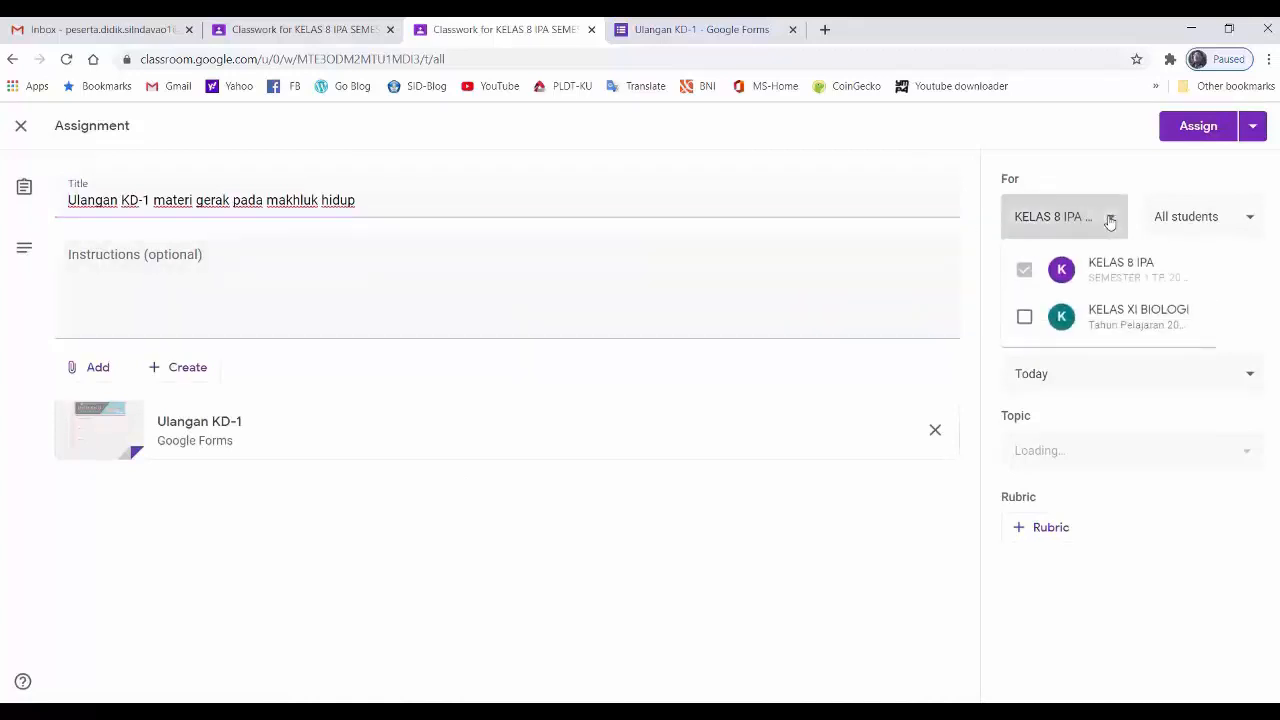
left_click(1110, 222)
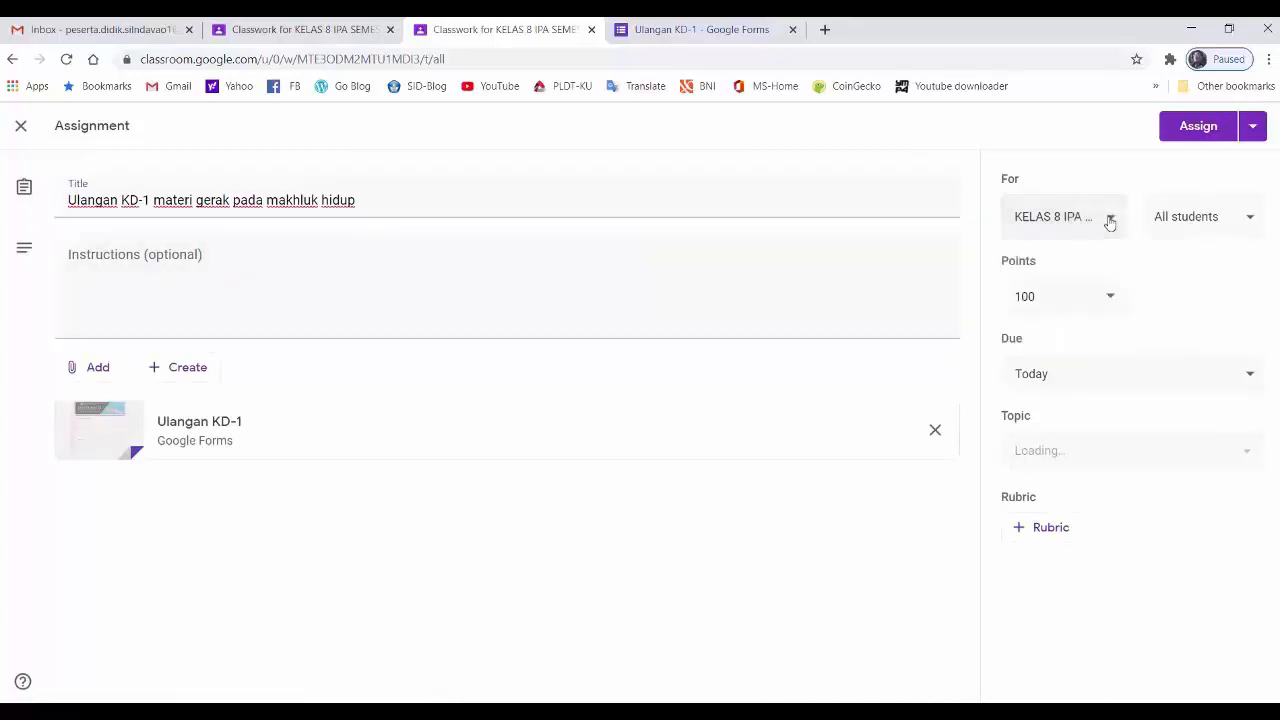
left_click(1250, 219)
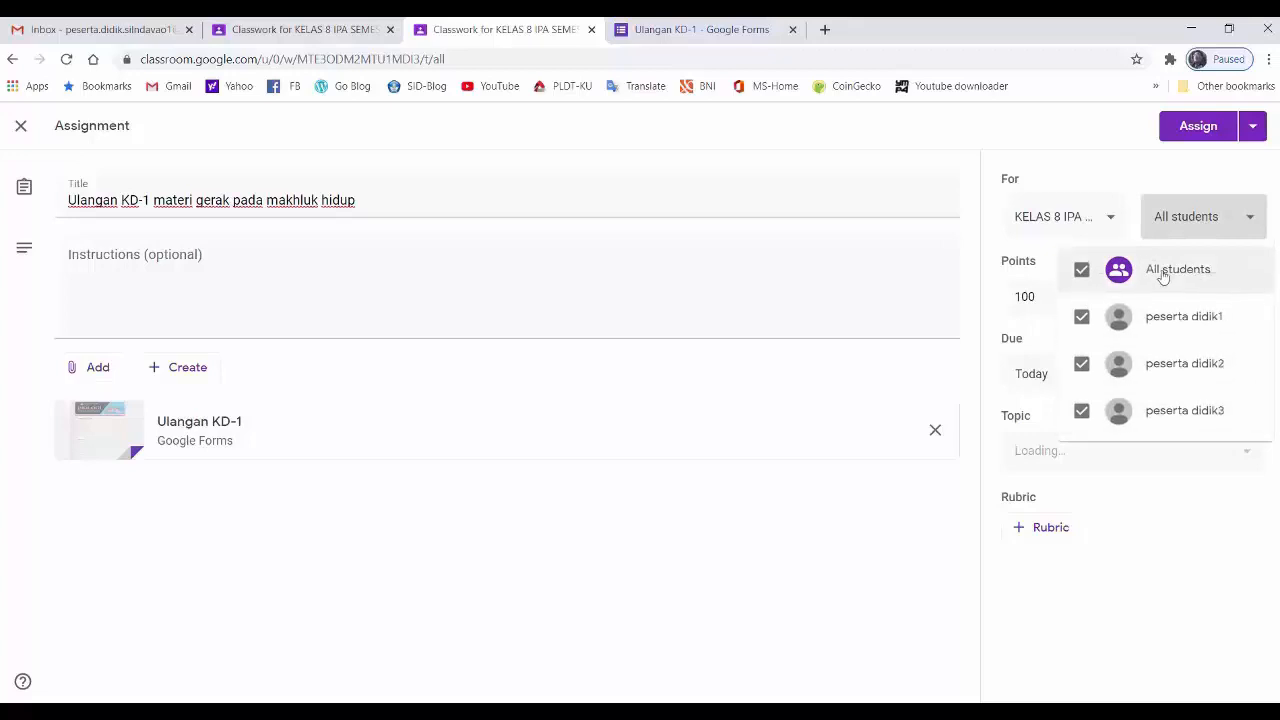
left_click(1160, 548)
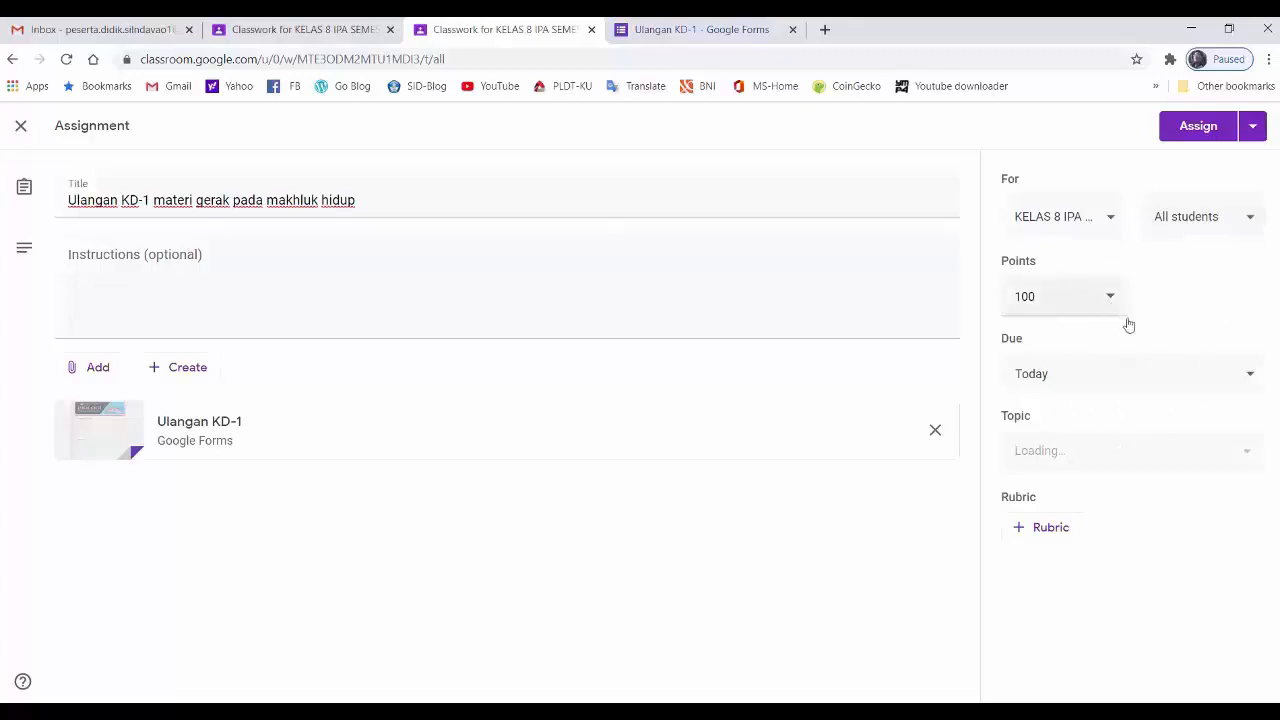
left_click(1250, 378)
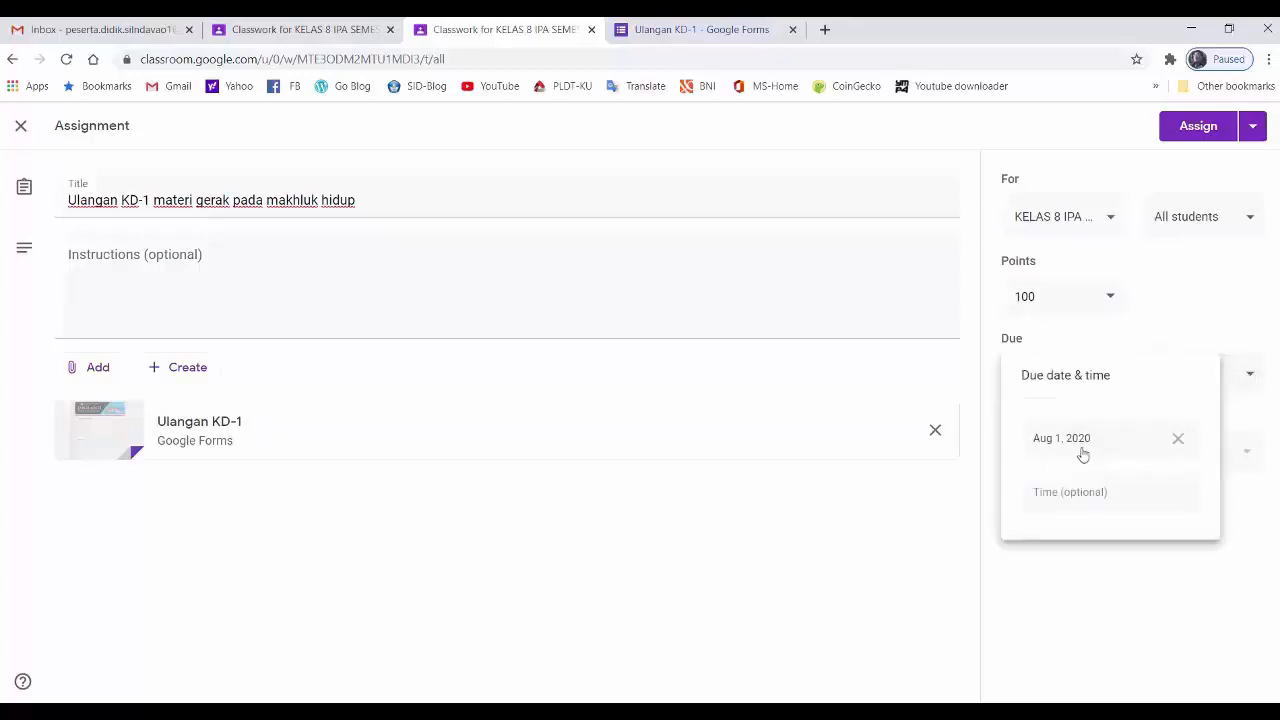
left_click(1168, 582)
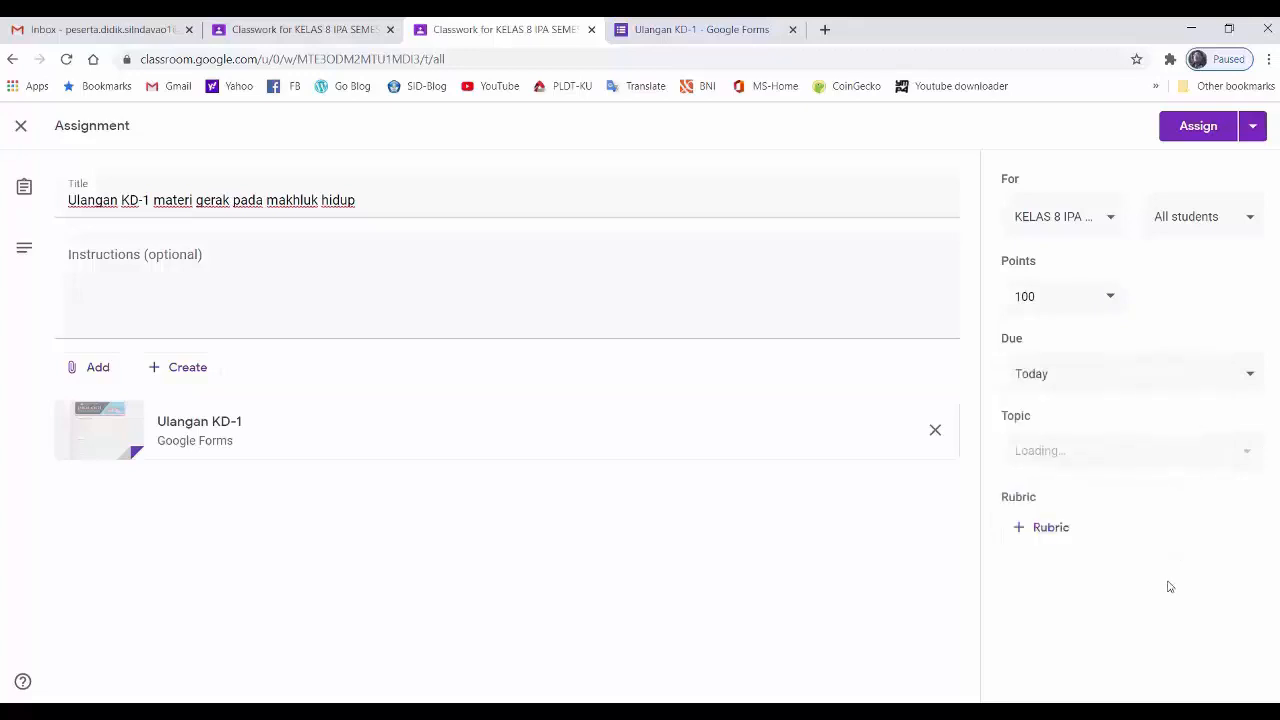
- Set the assignment's topic to Evaluasi and assign it to the students
left_click(1246, 455)
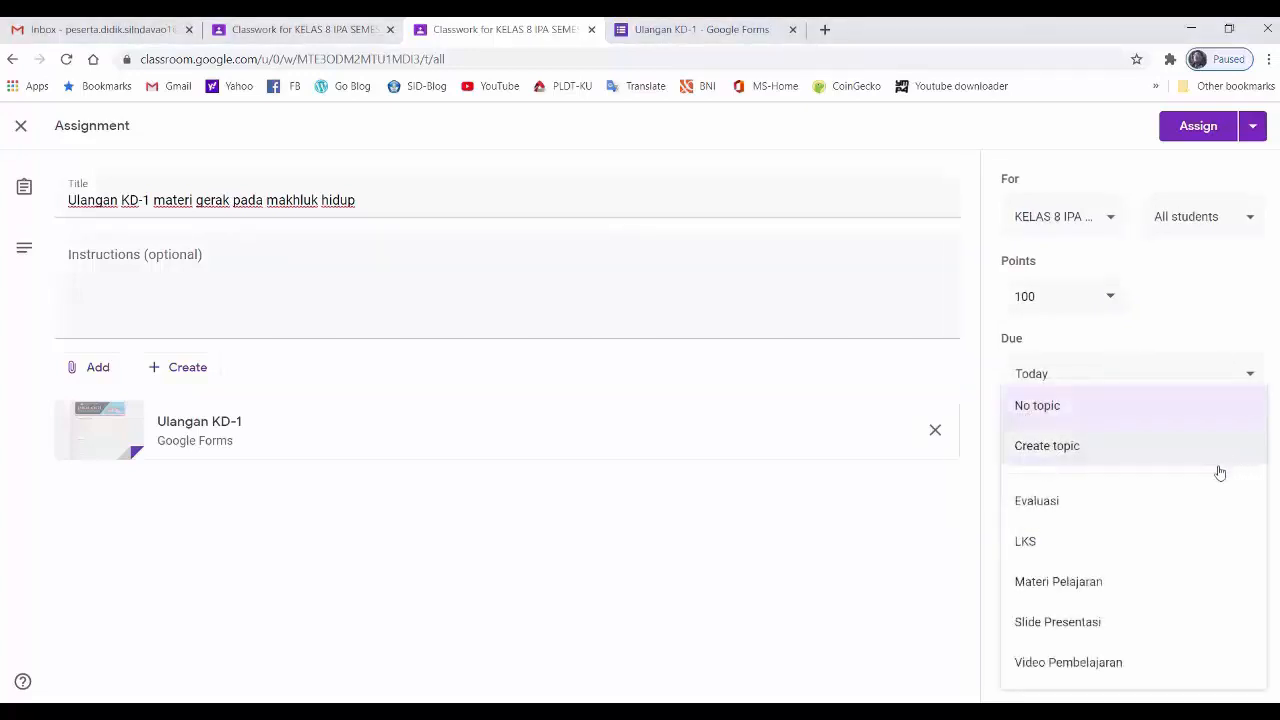
left_click(1070, 510)
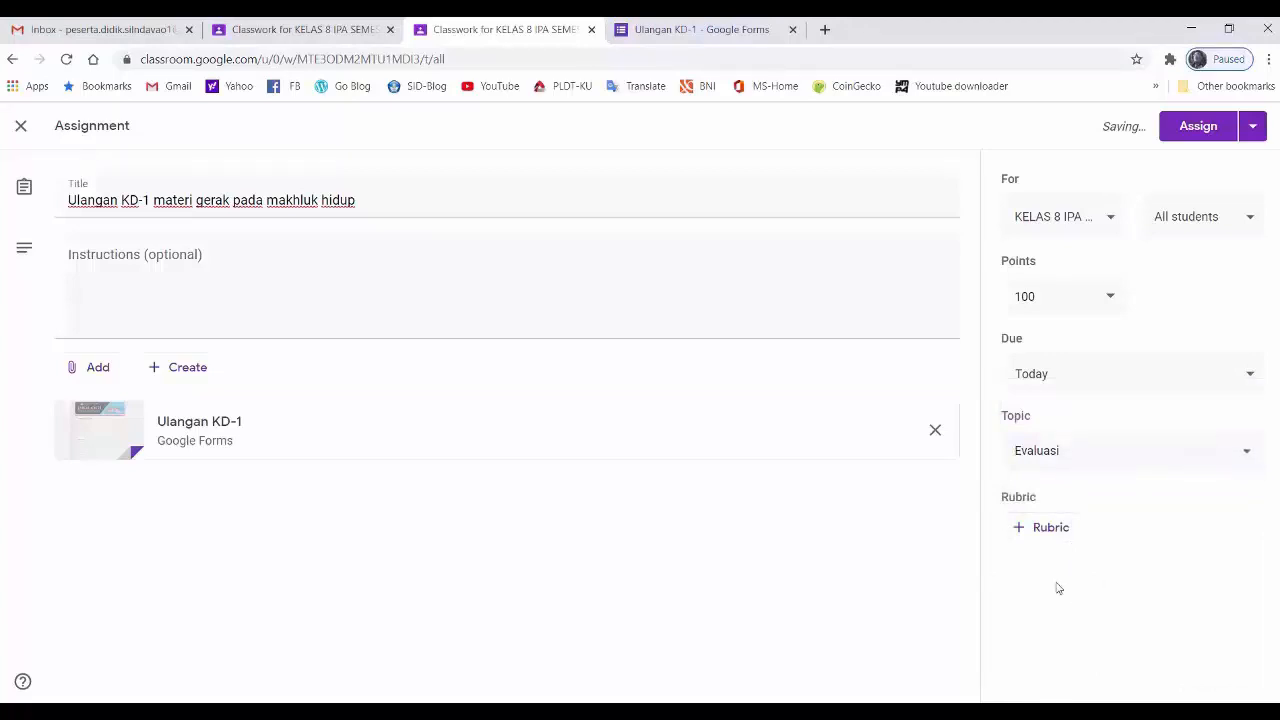
left_click(1186, 140)
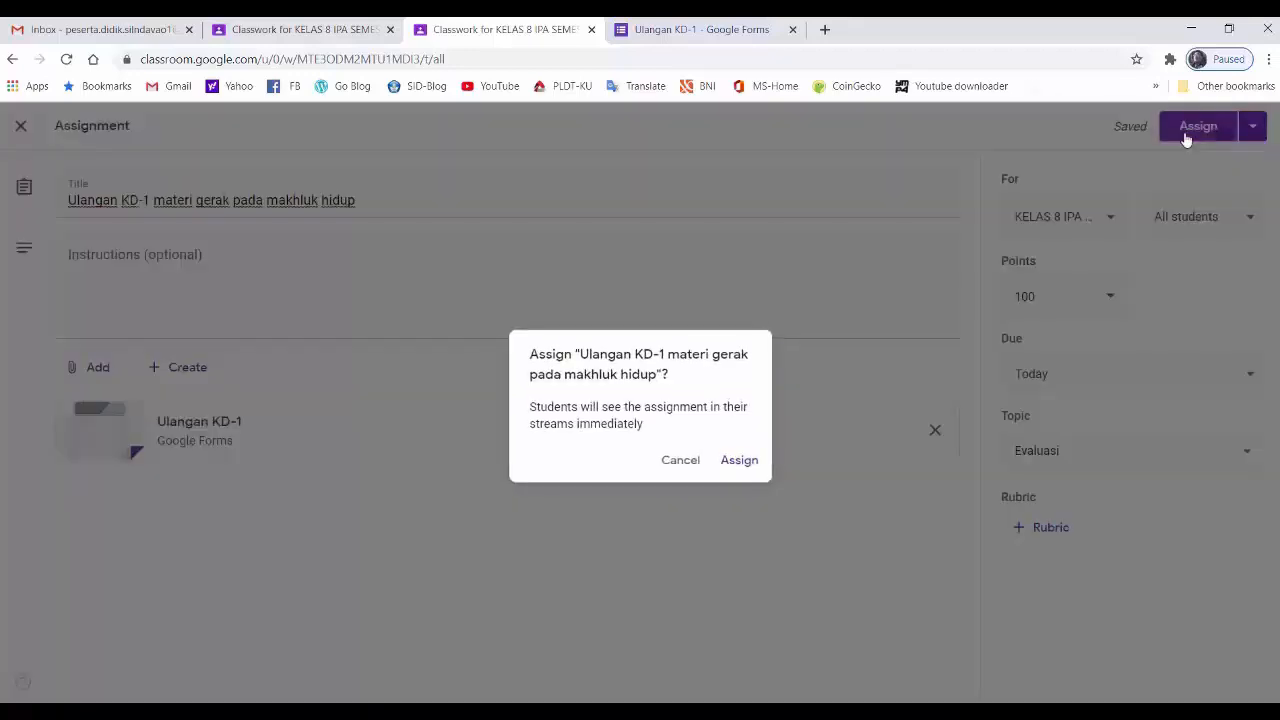
left_click(729, 467)
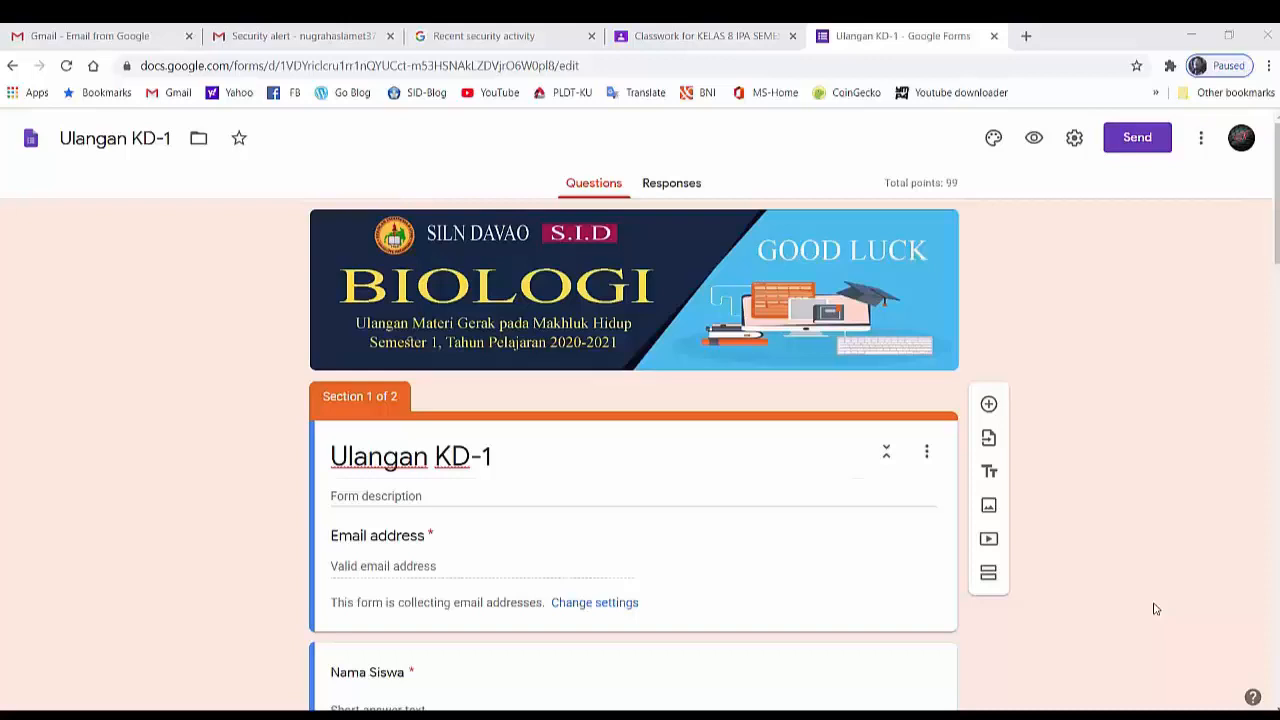
- In the Ulangan KD-1 form, turn on shuffled option order for the first bone-composition question in section 2
scroll(1155, 609, "down", 6)
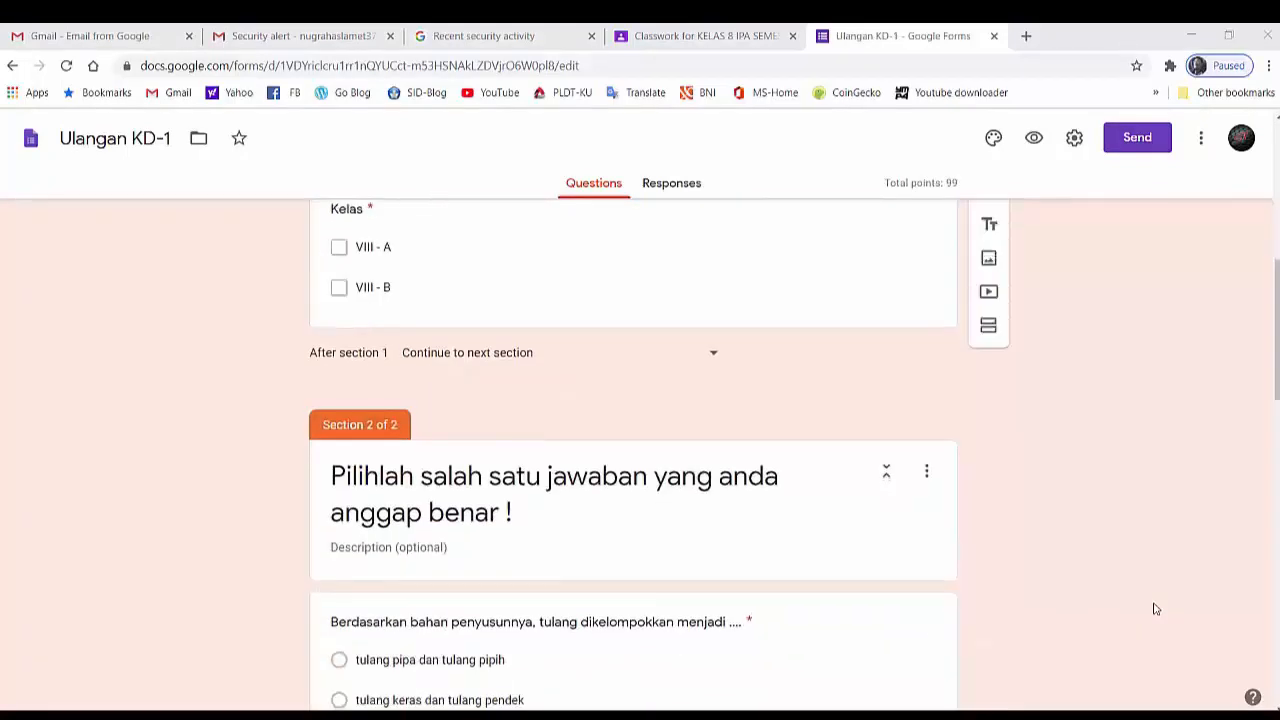
scroll(1155, 609, "down", 2)
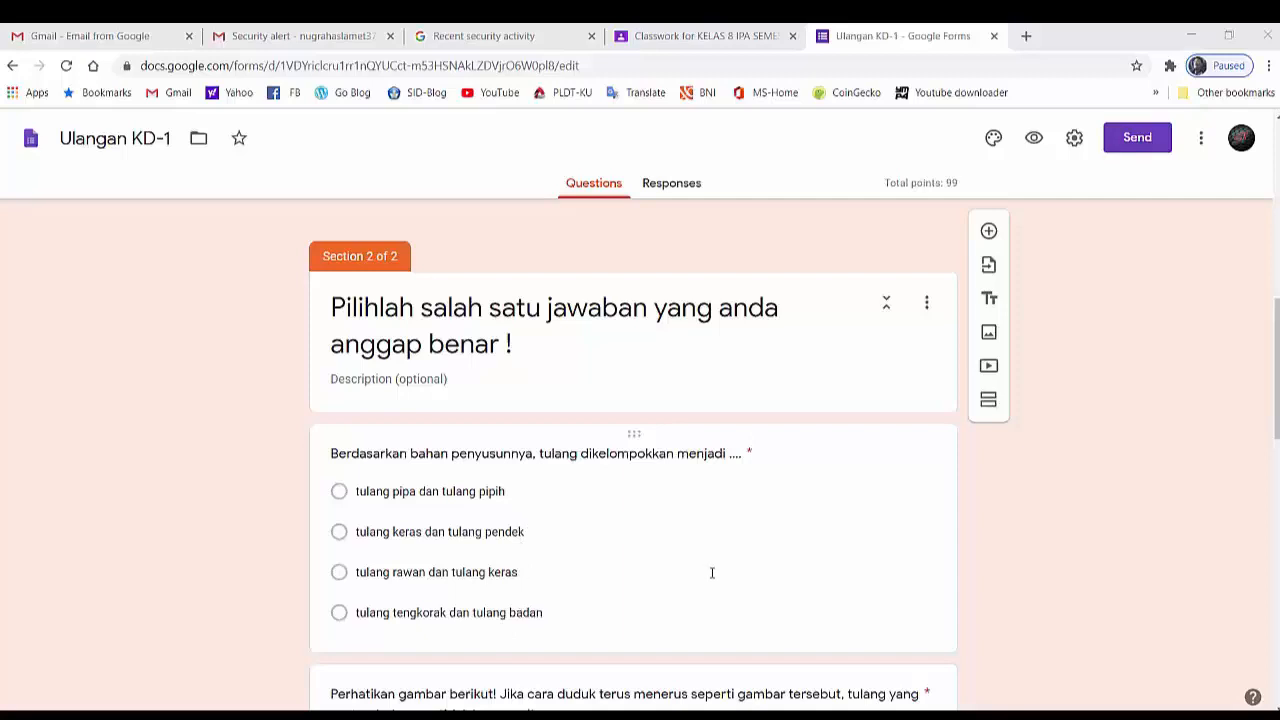
left_click(858, 575)
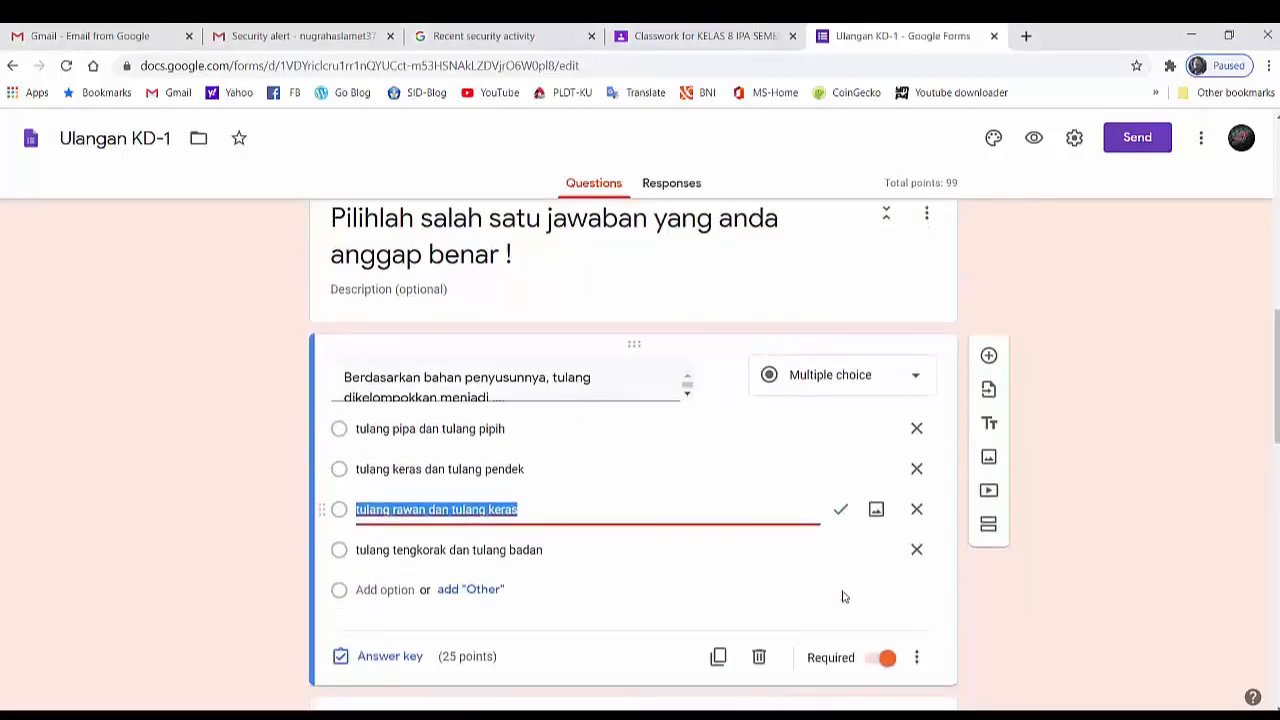
scroll(844, 597, "down", 1)
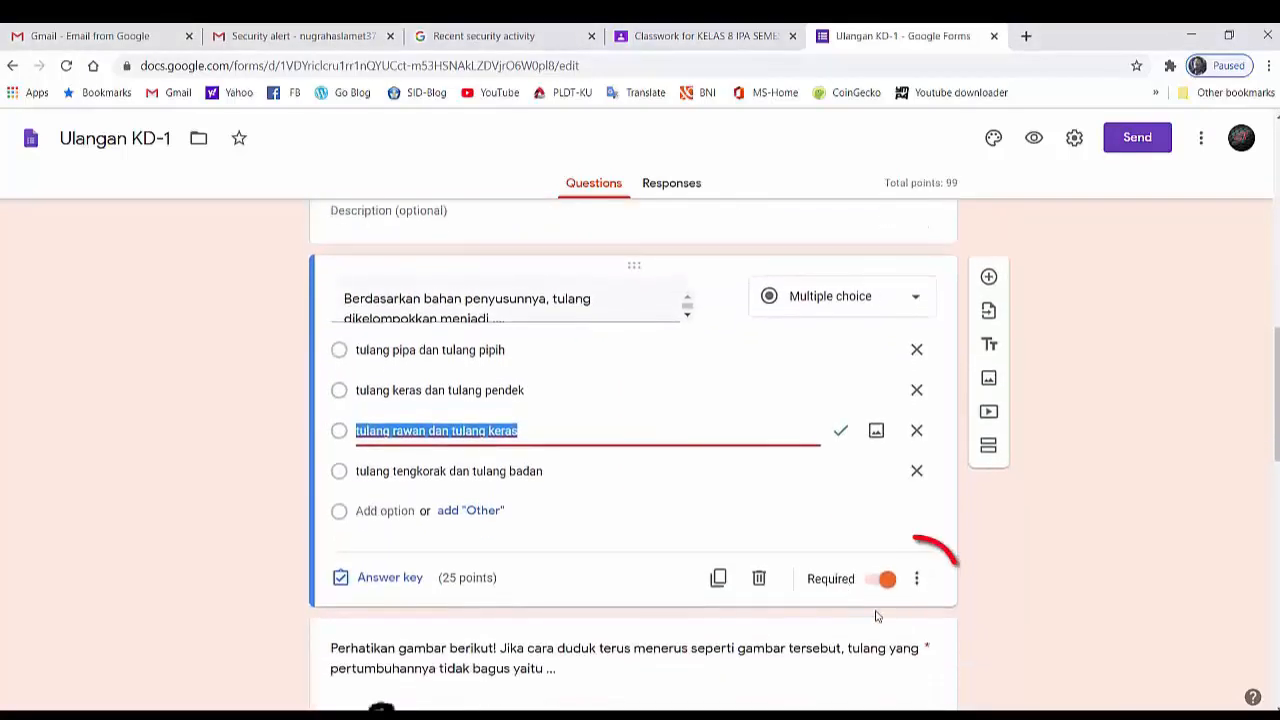
left_click(925, 590)
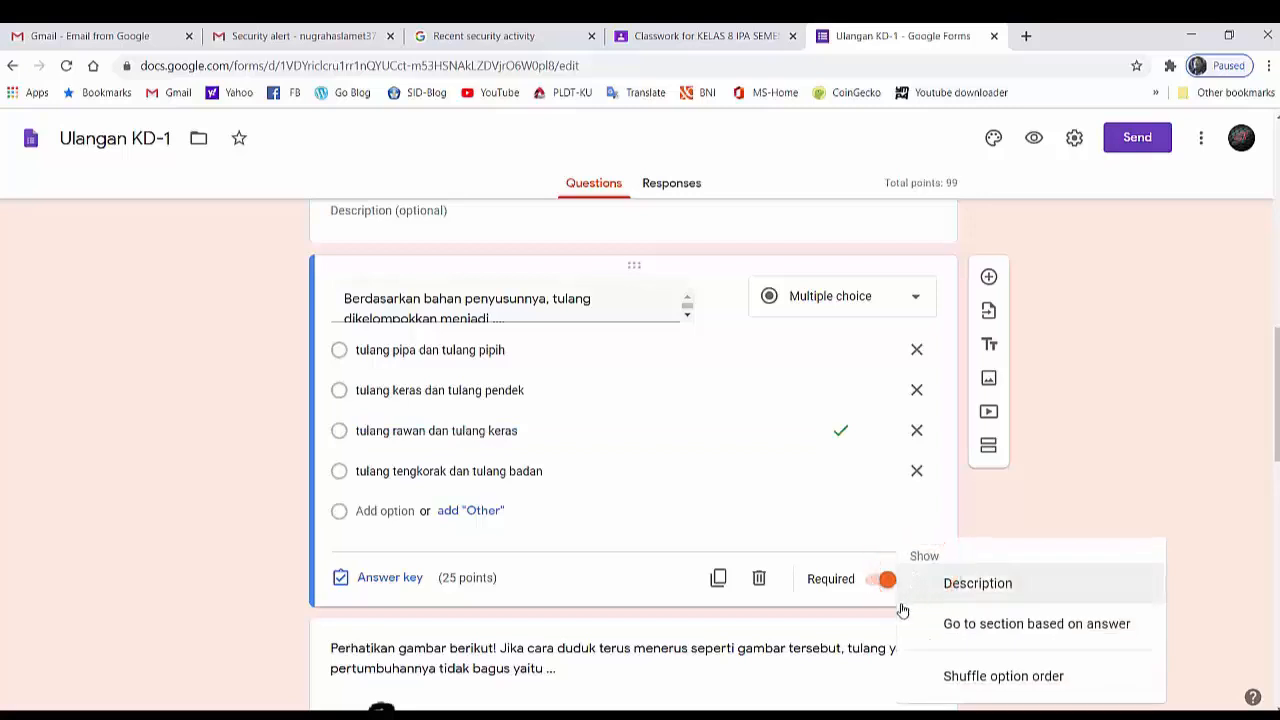
left_click(988, 688)
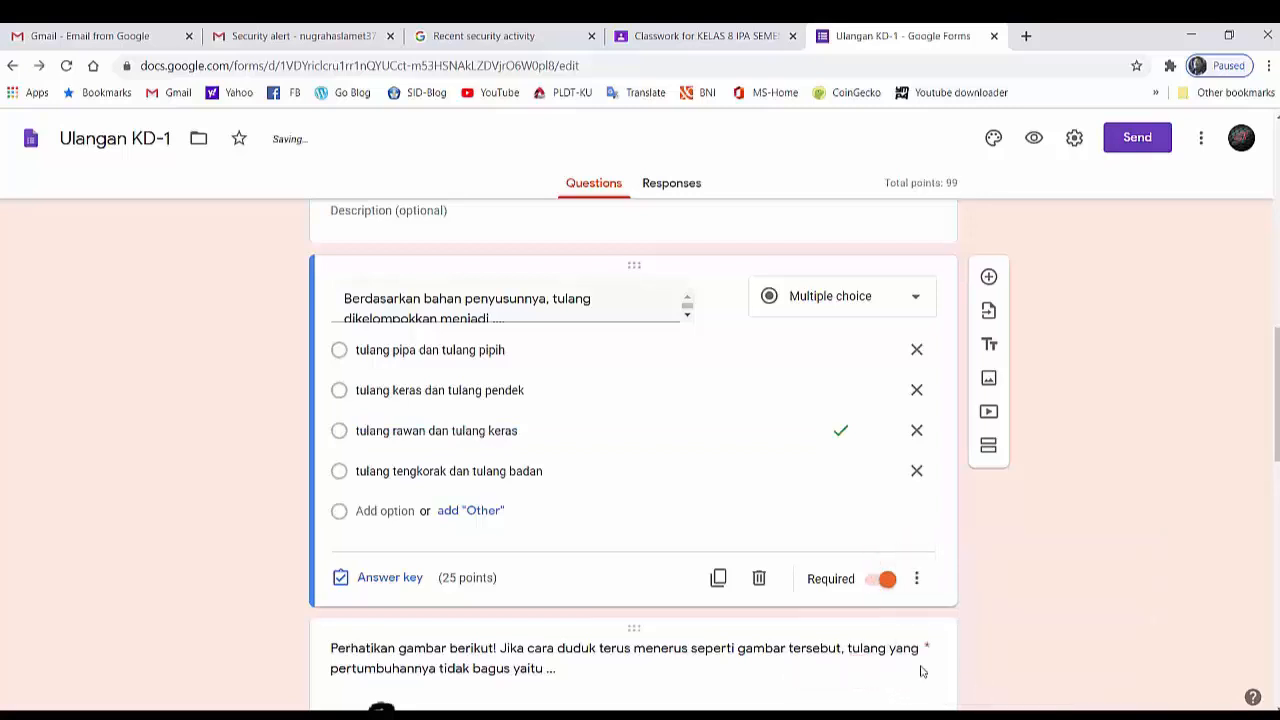
- Turn on shuffled option order for the sitting-posture image question
scroll(915, 665, "down", 3)
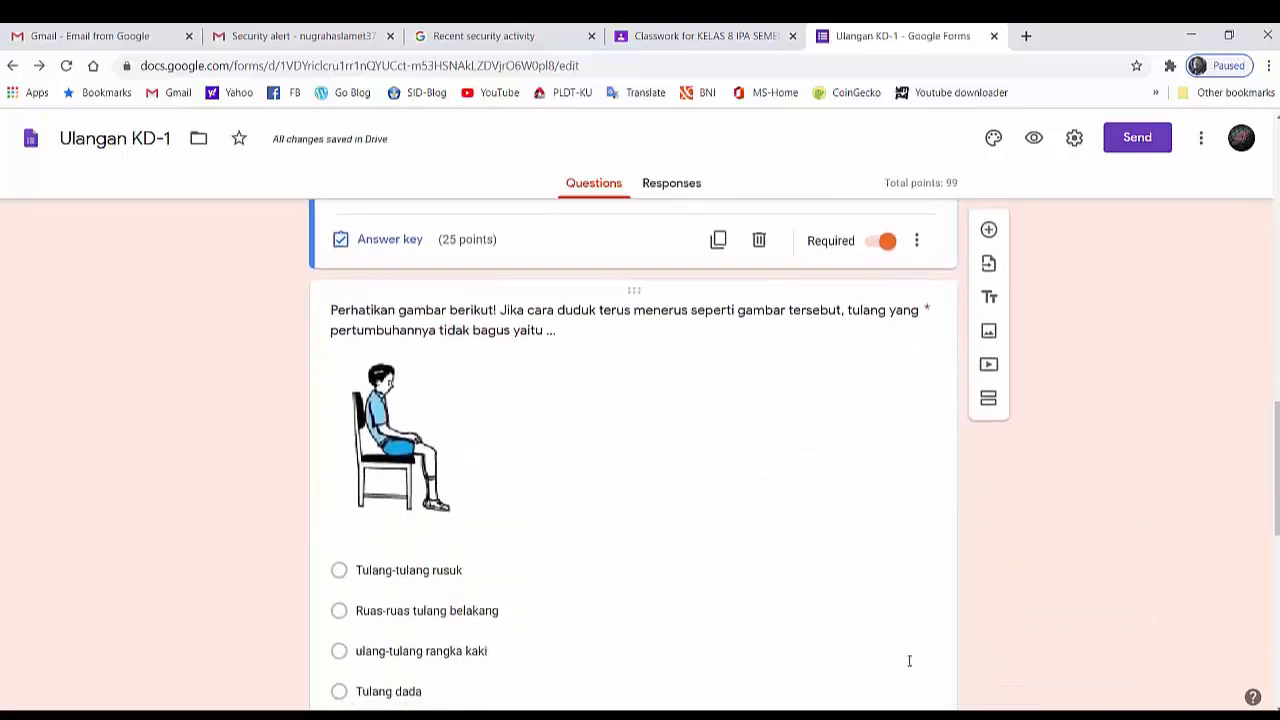
scroll(909, 660, "down", 2)
left_click(870, 518)
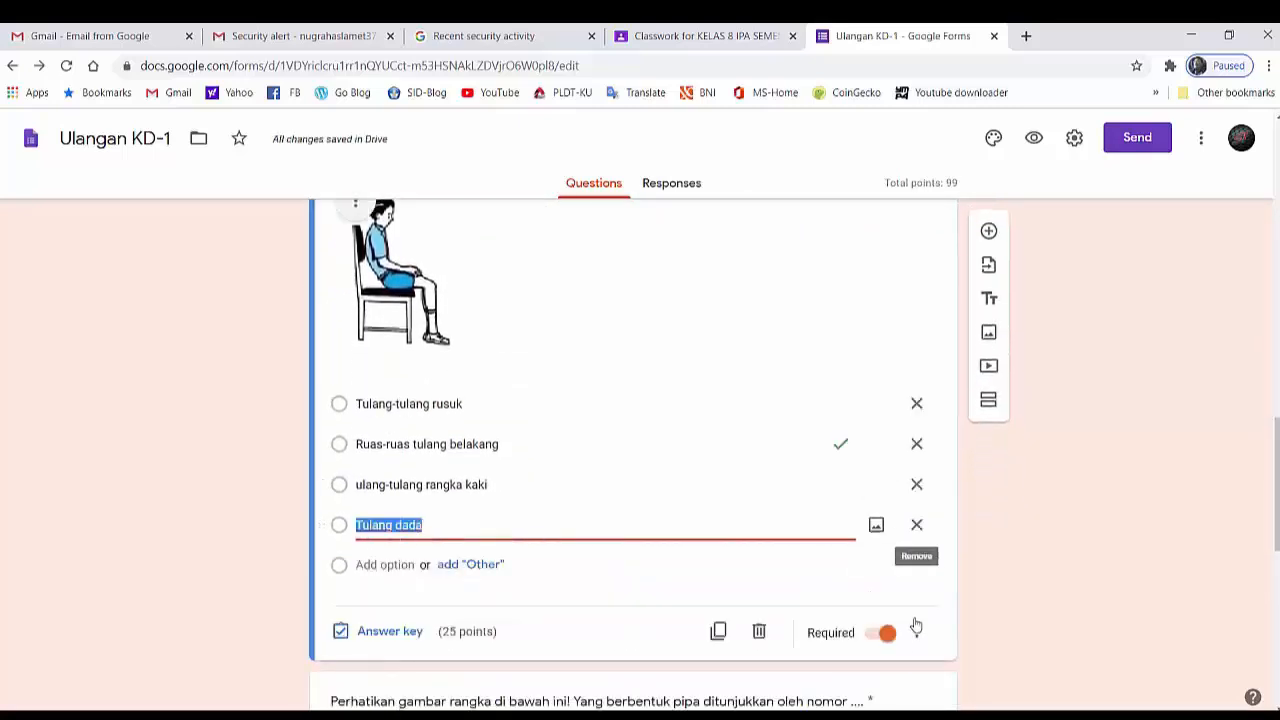
left_click(916, 627)
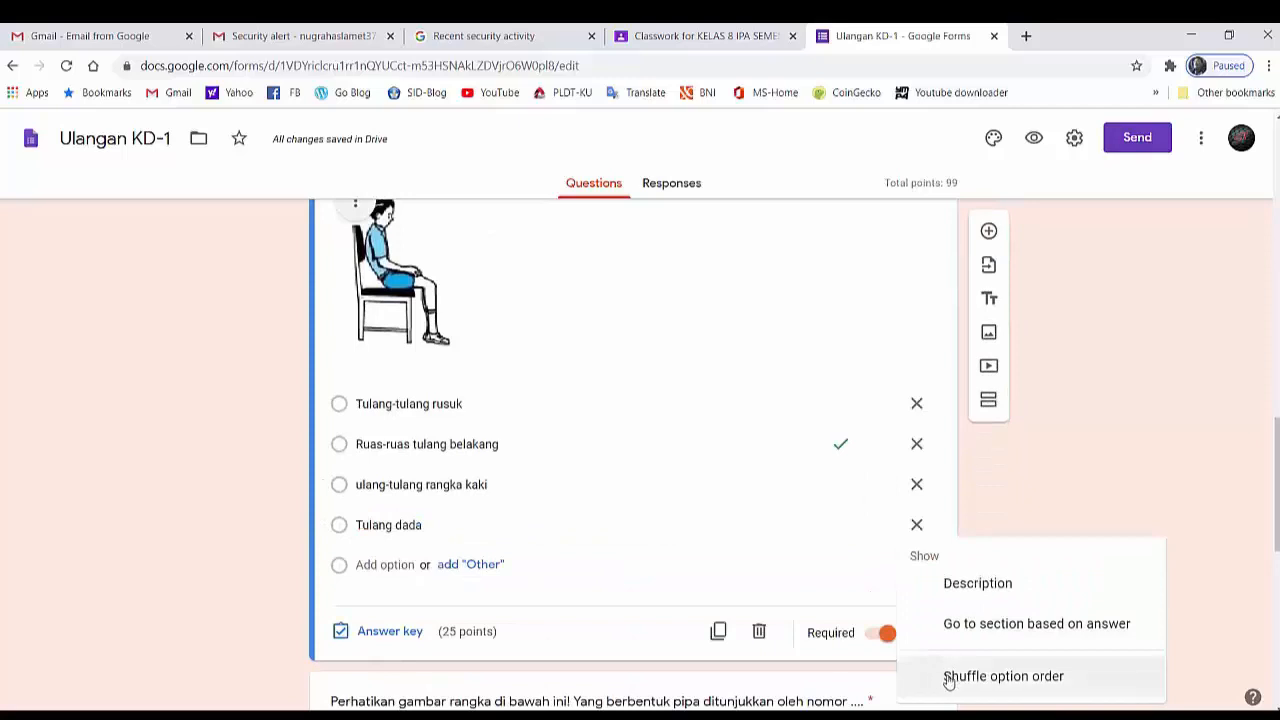
left_click(948, 677)
- Turn on shuffled option order for the arm-skeleton question
scroll(924, 665, "down", 2)
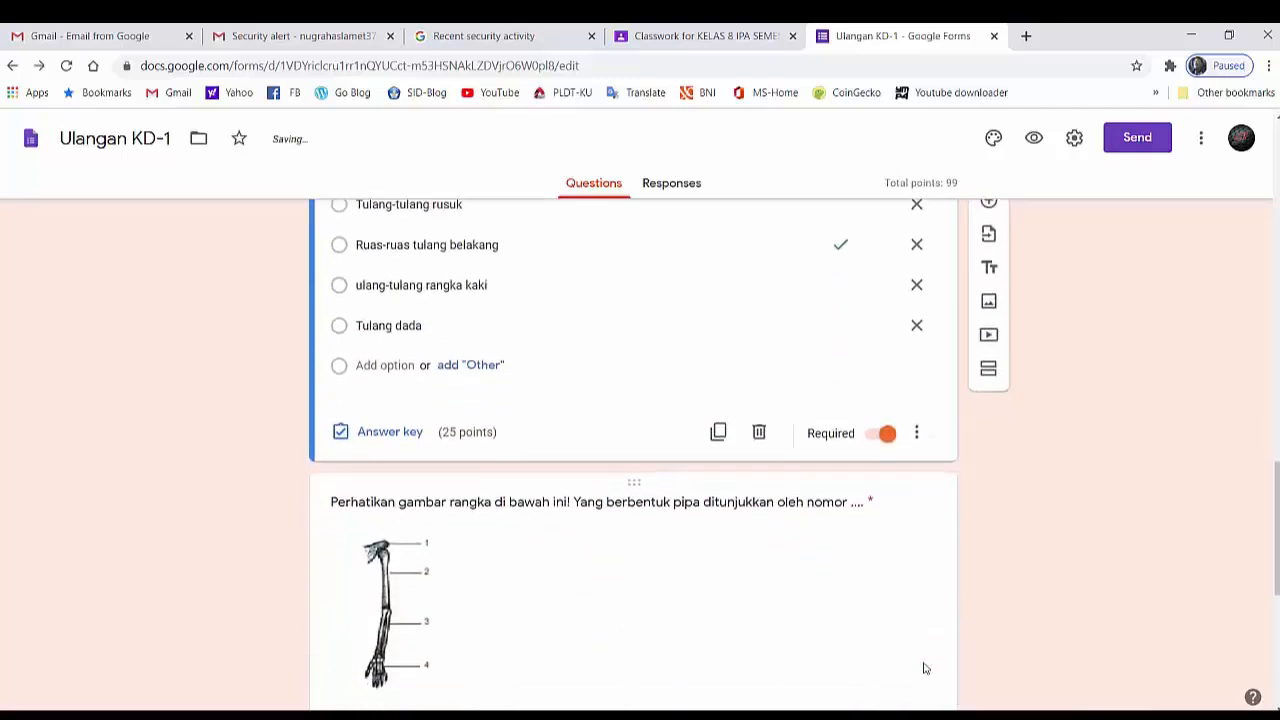
scroll(924, 668, "down", 3)
left_click(868, 537)
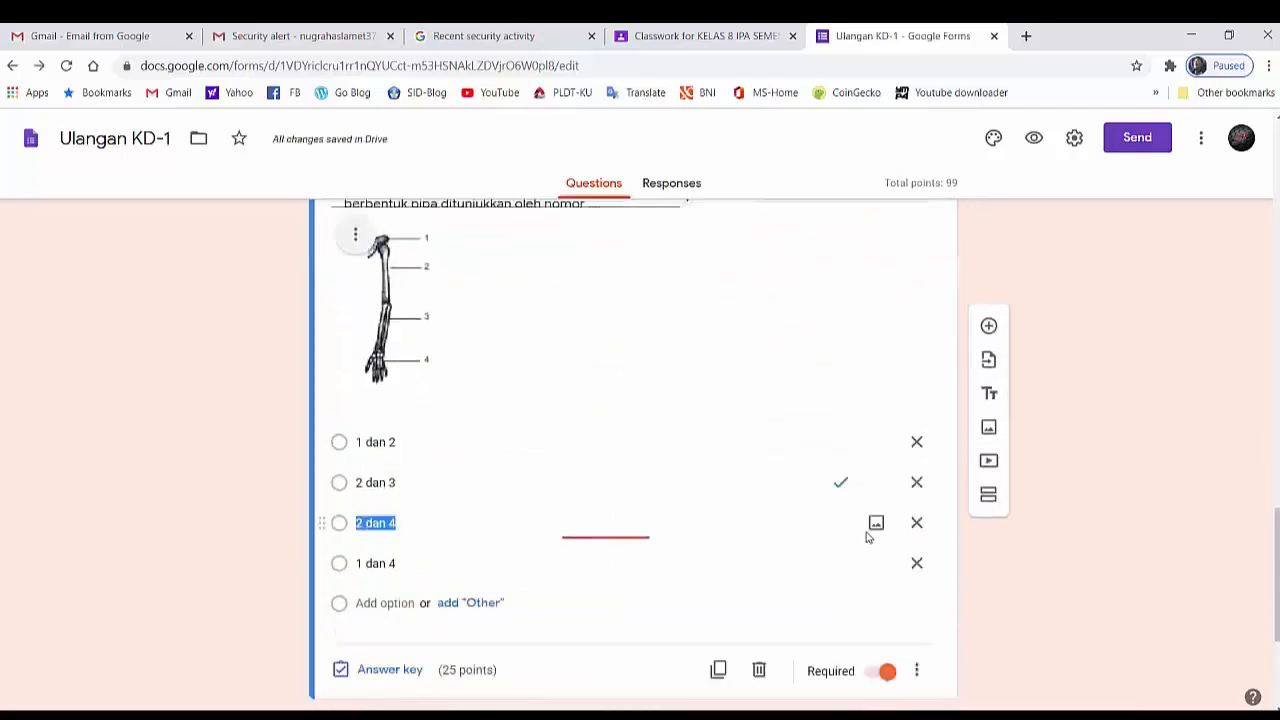
left_click(916, 671)
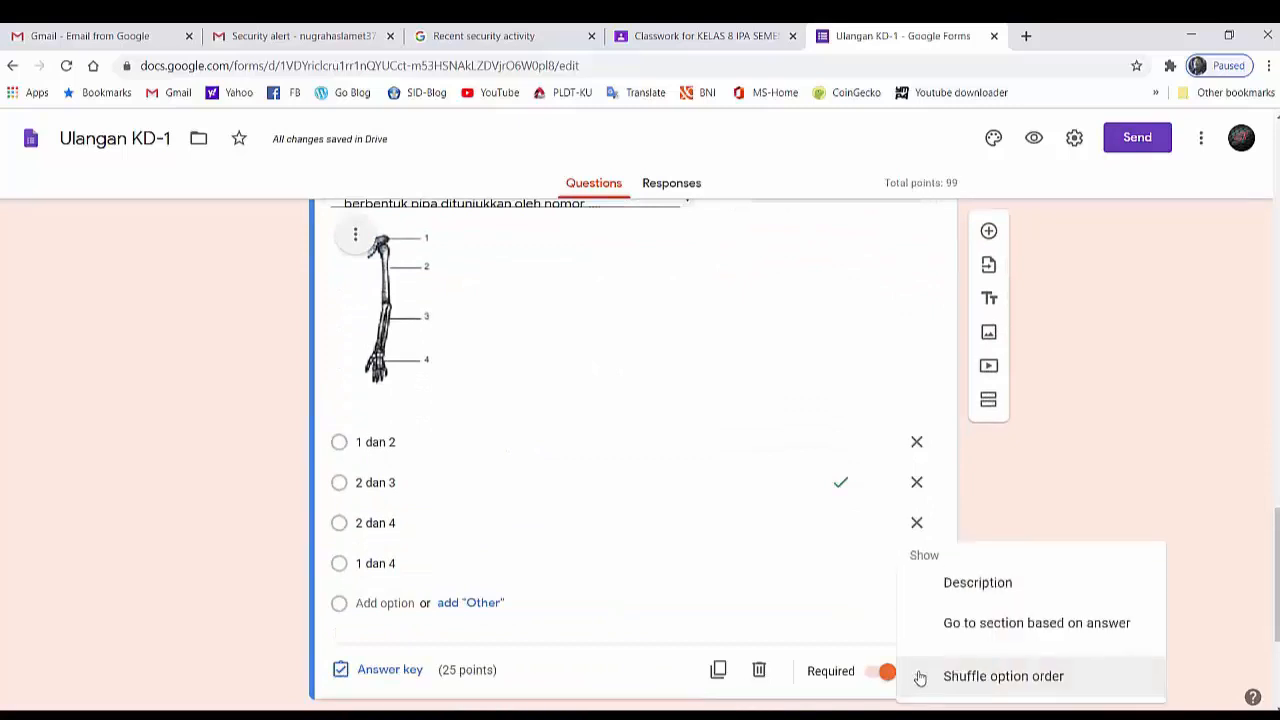
left_click(962, 677)
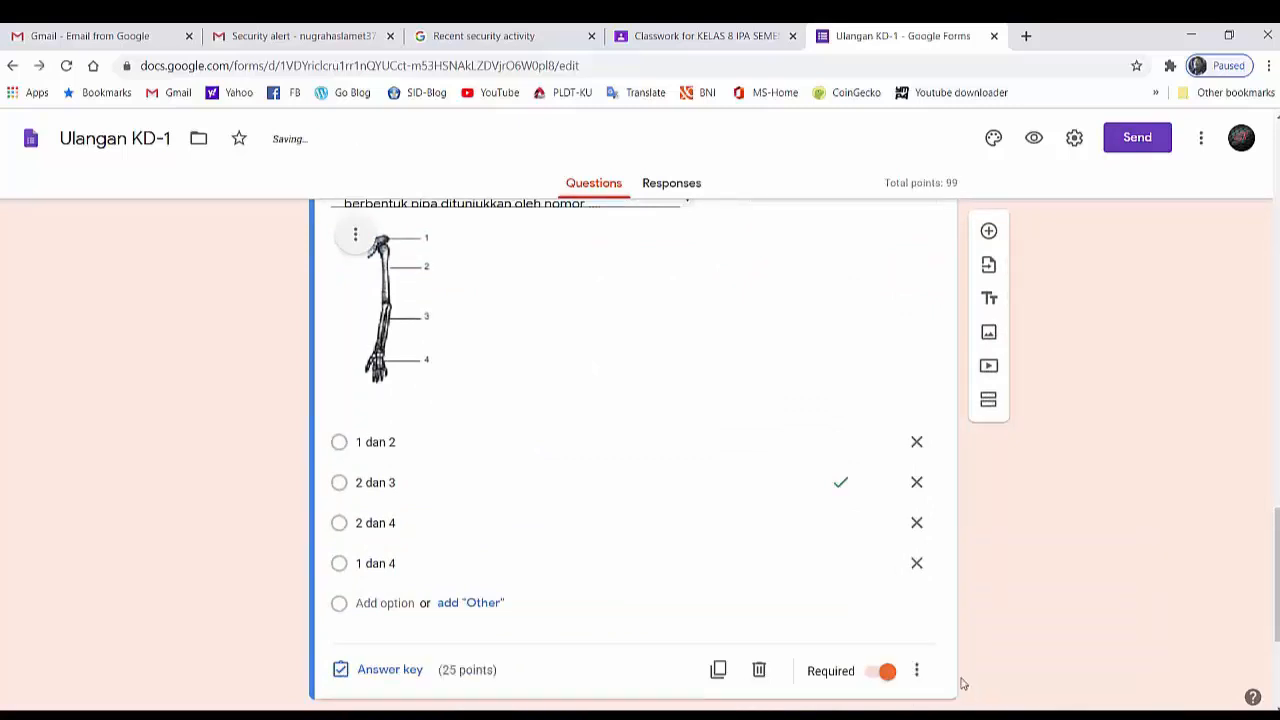
- Turn on shuffled option order for the skull-bone joint question (Hubungan antar tulang tengkorak)
scroll(958, 686, "down", 3)
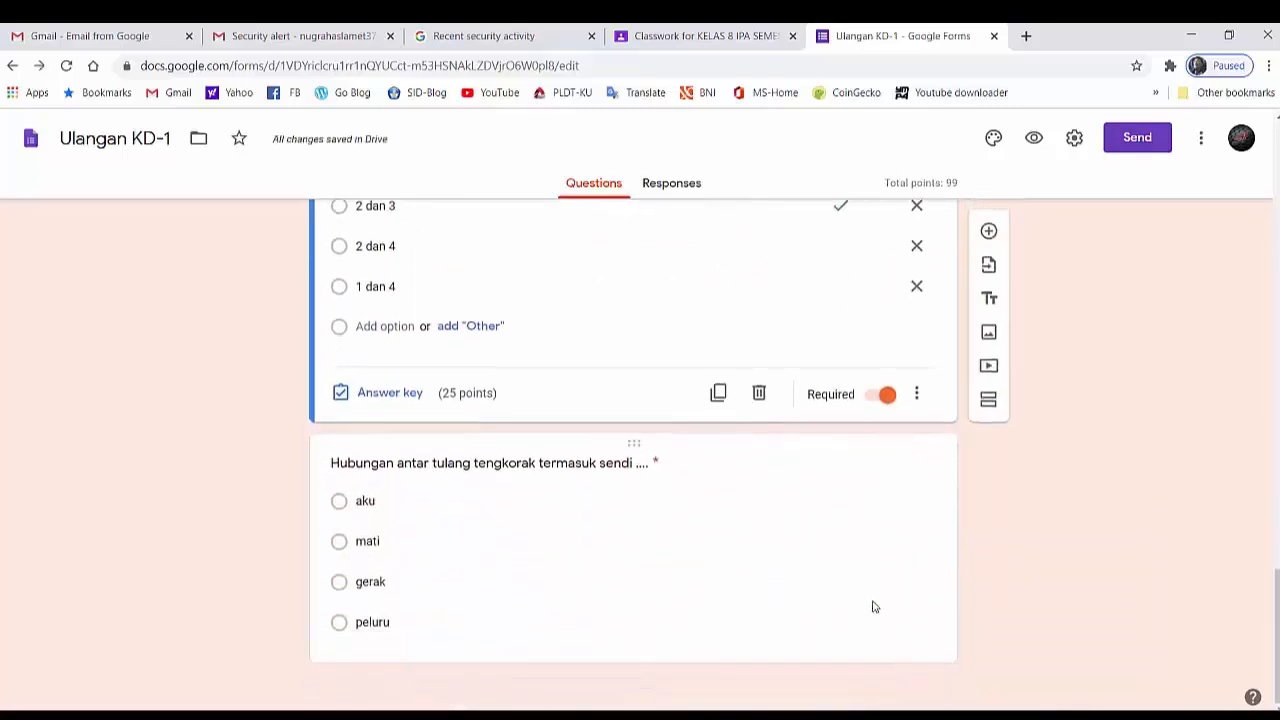
left_click(872, 610)
scroll(900, 630, "down", 1)
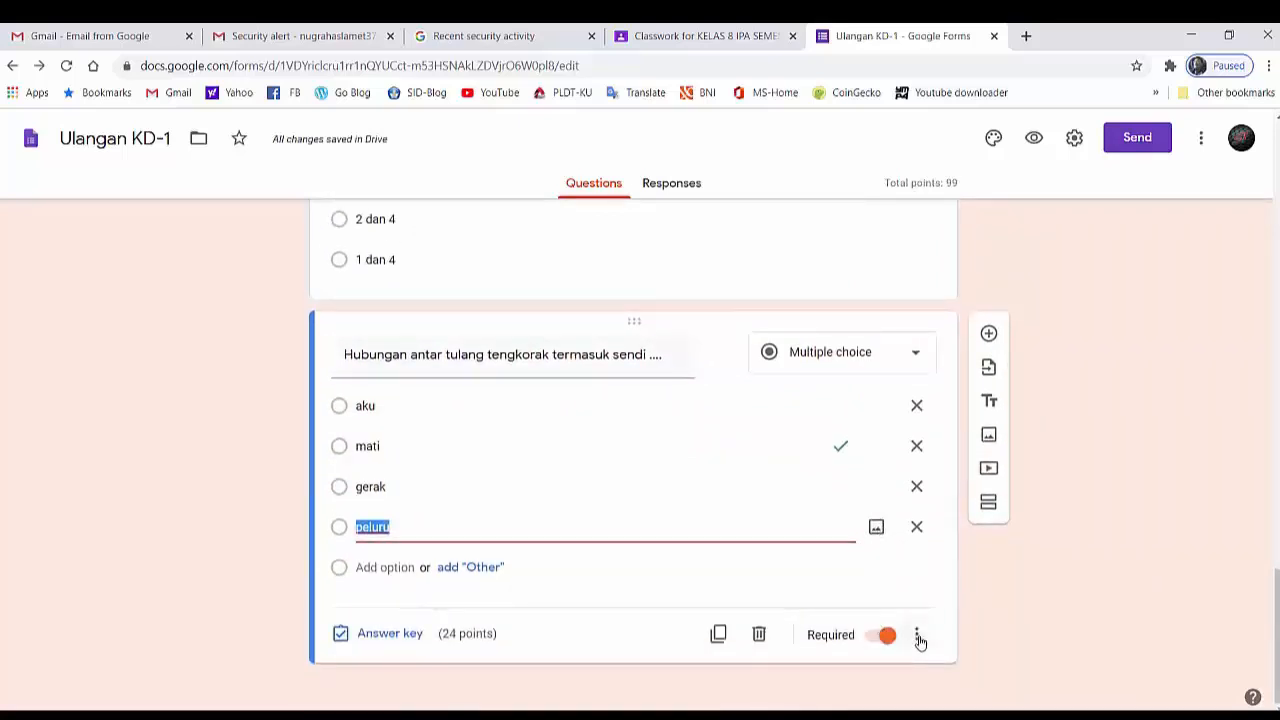
left_click(920, 641)
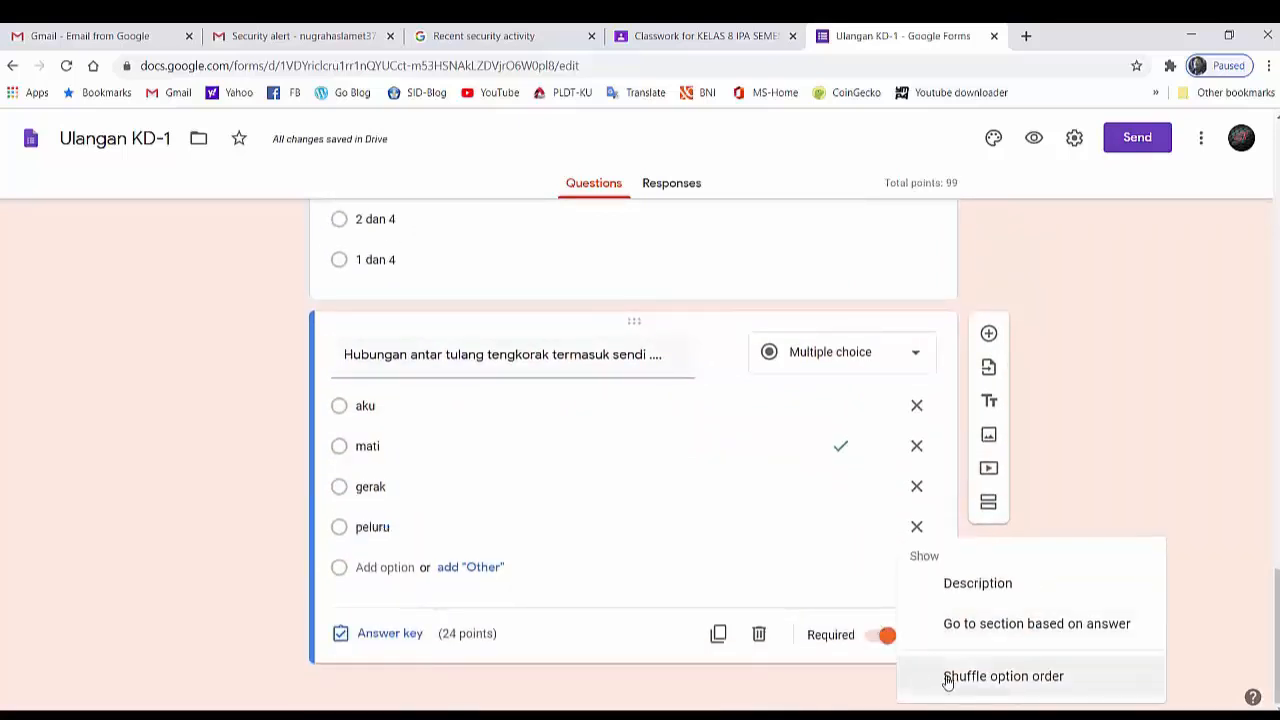
left_click(948, 677)
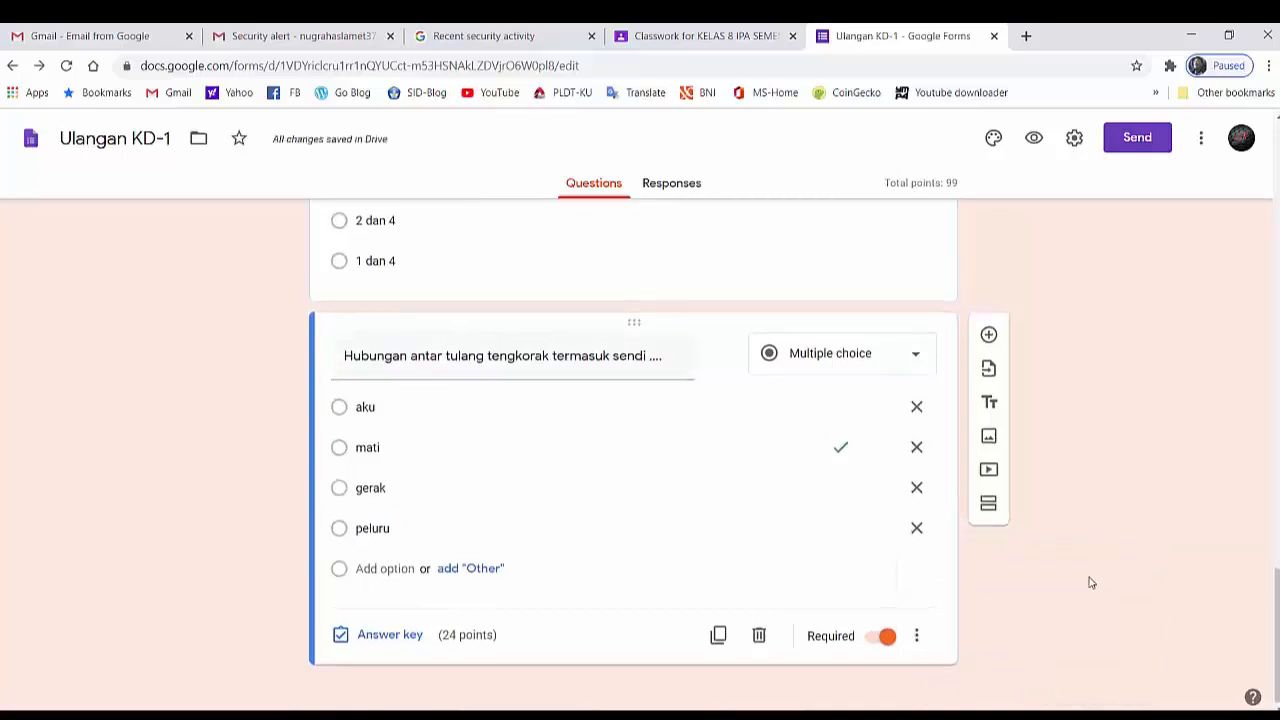
- Review all the questions and answer options in both sections of the Ulangan KD-1 form
scroll(1085, 580, "up", 5)
scroll(1030, 550, "up", 6)
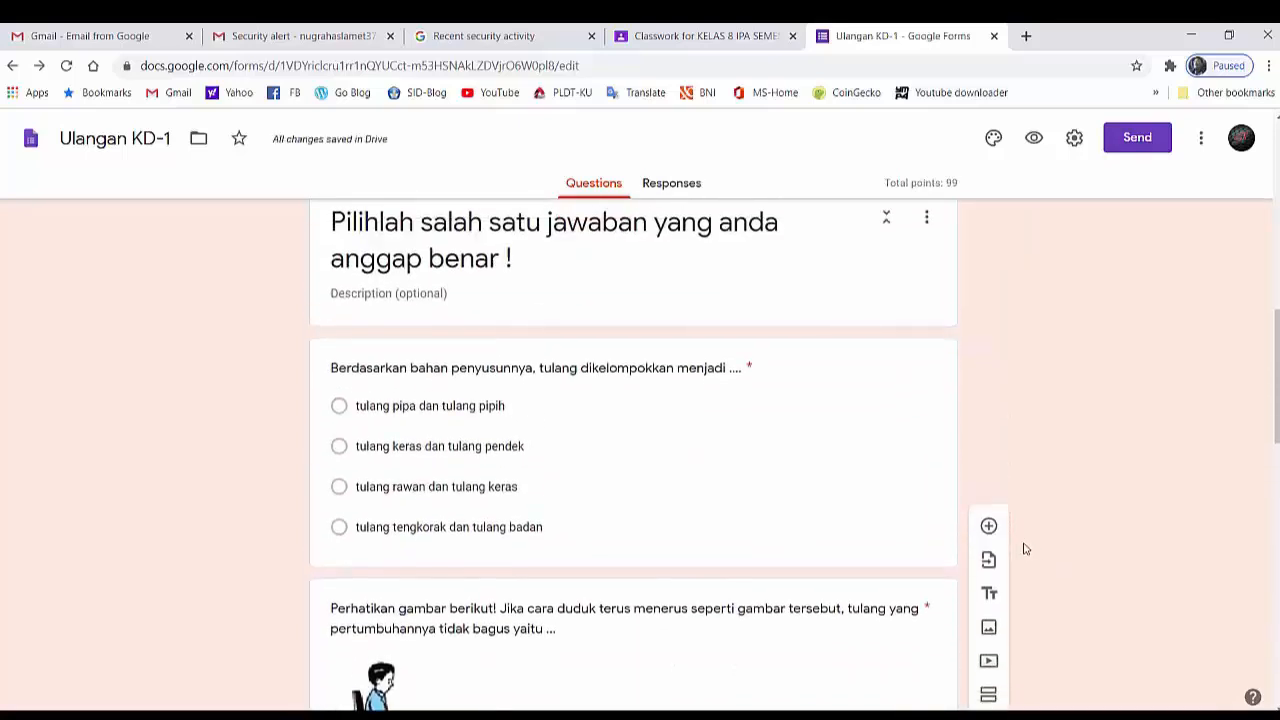
scroll(1024, 548, "up", 3)
scroll(731, 534, "down", 2)
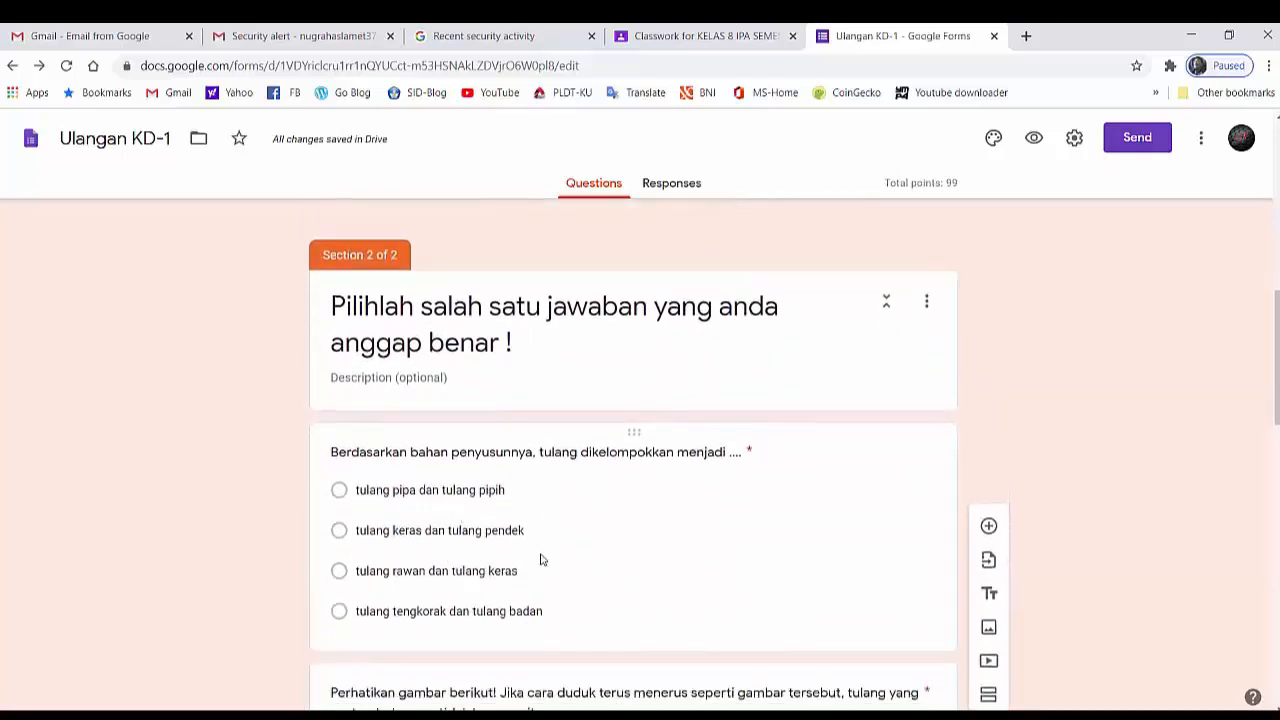
scroll(545, 562, "down", 2)
scroll(548, 573, "down", 6)
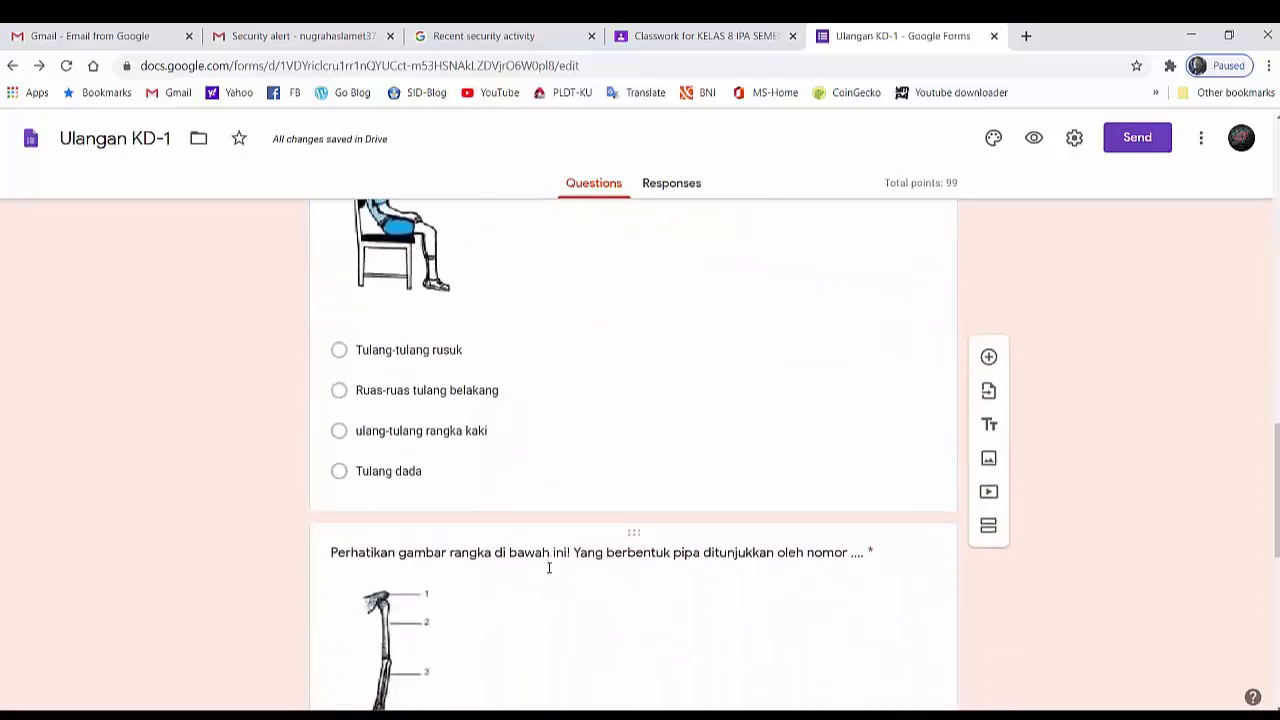
scroll(548, 573, "down", 3)
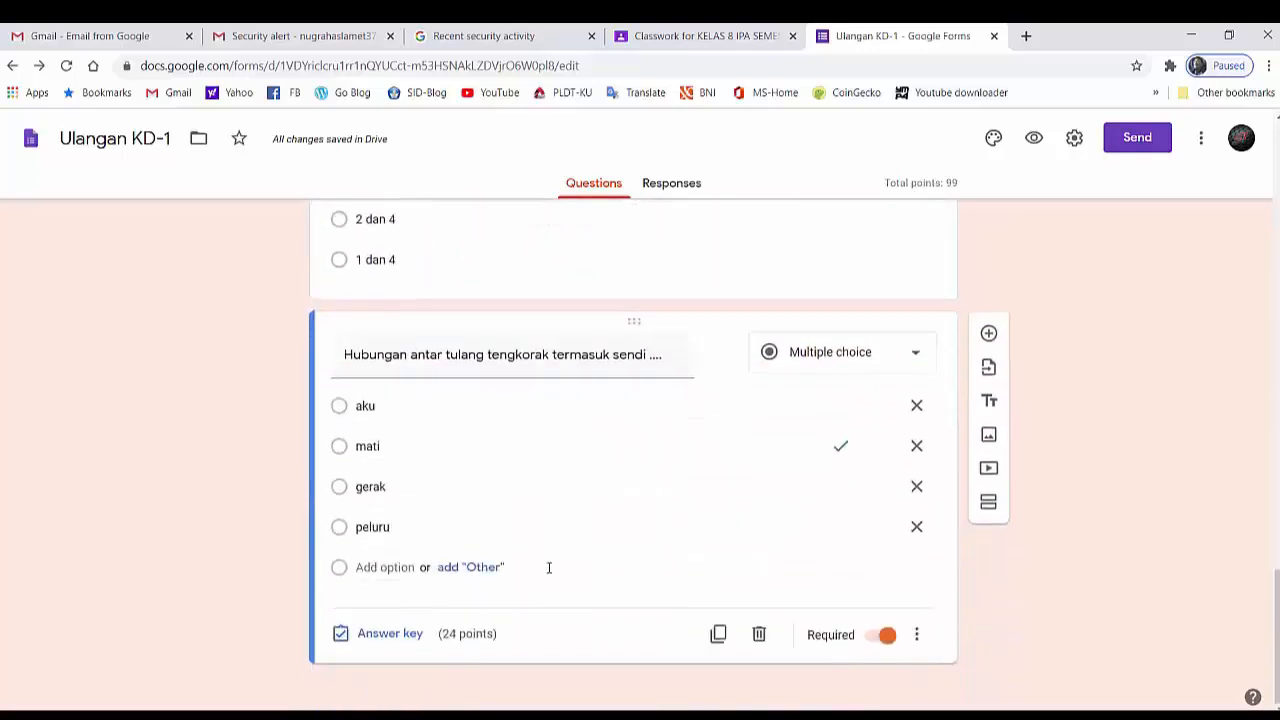
scroll(550, 572, "up", 3)
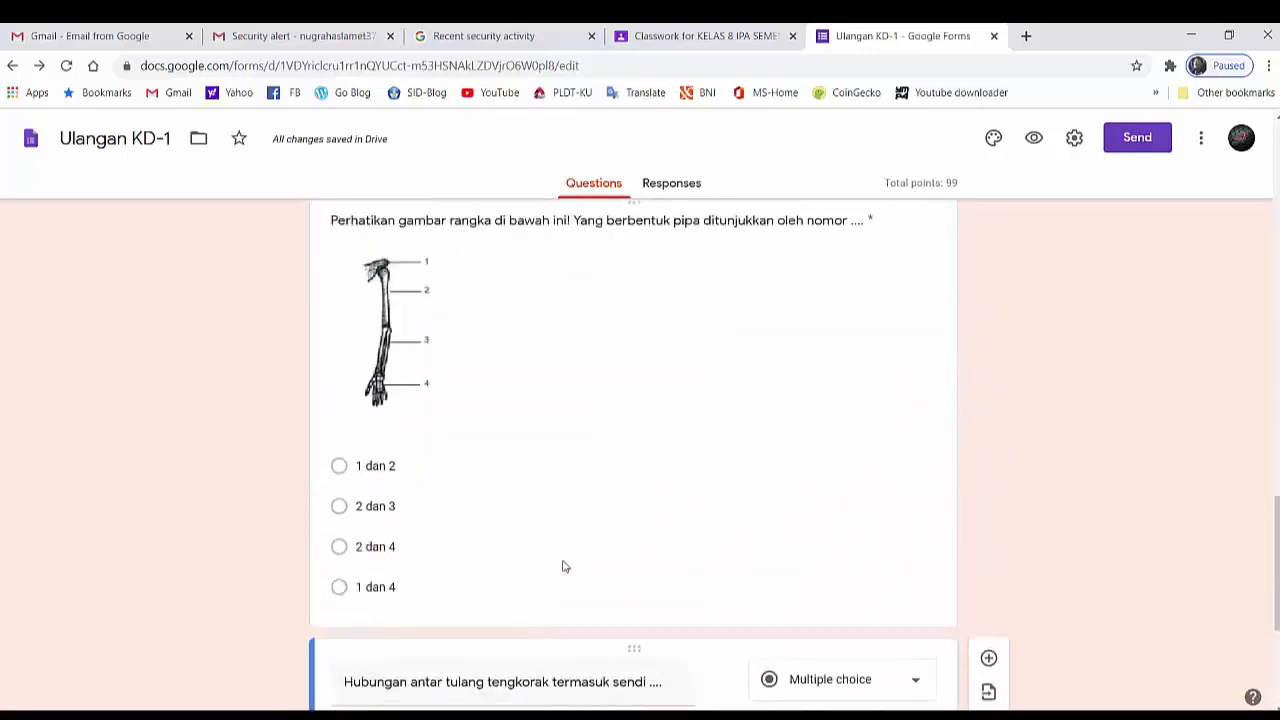
scroll(563, 567, "up", 4)
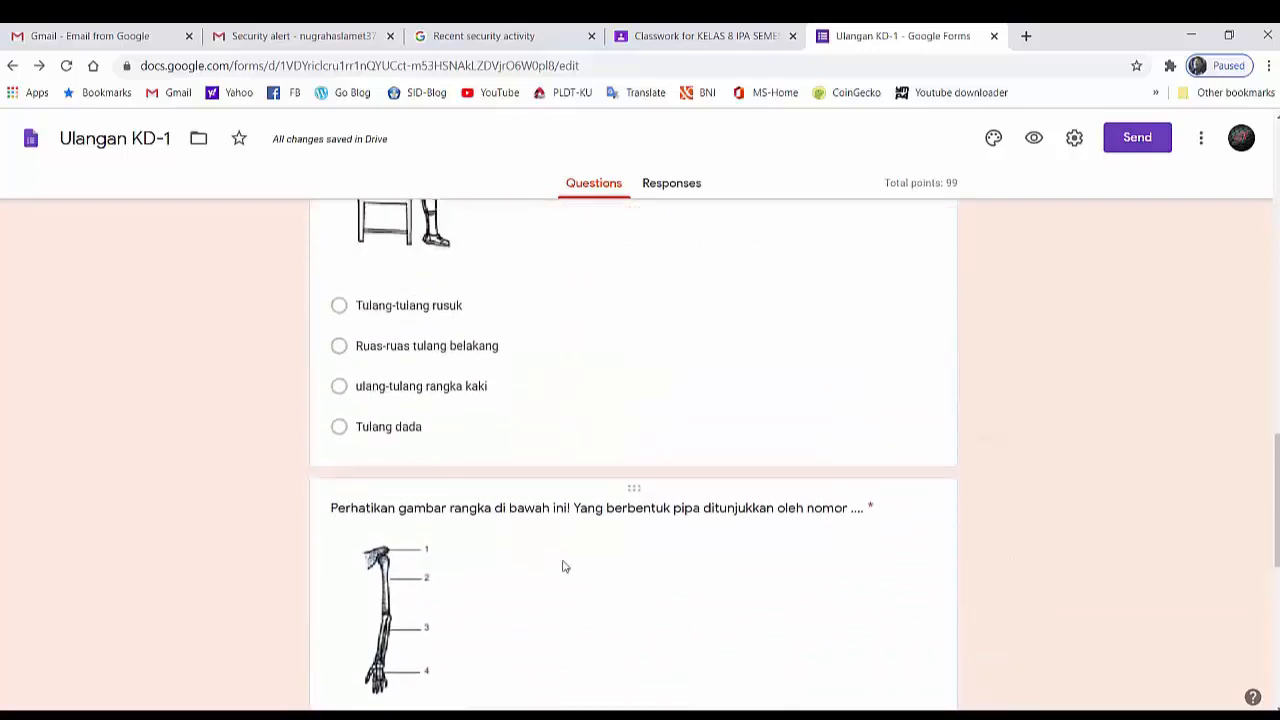
scroll(564, 561, "up", 5)
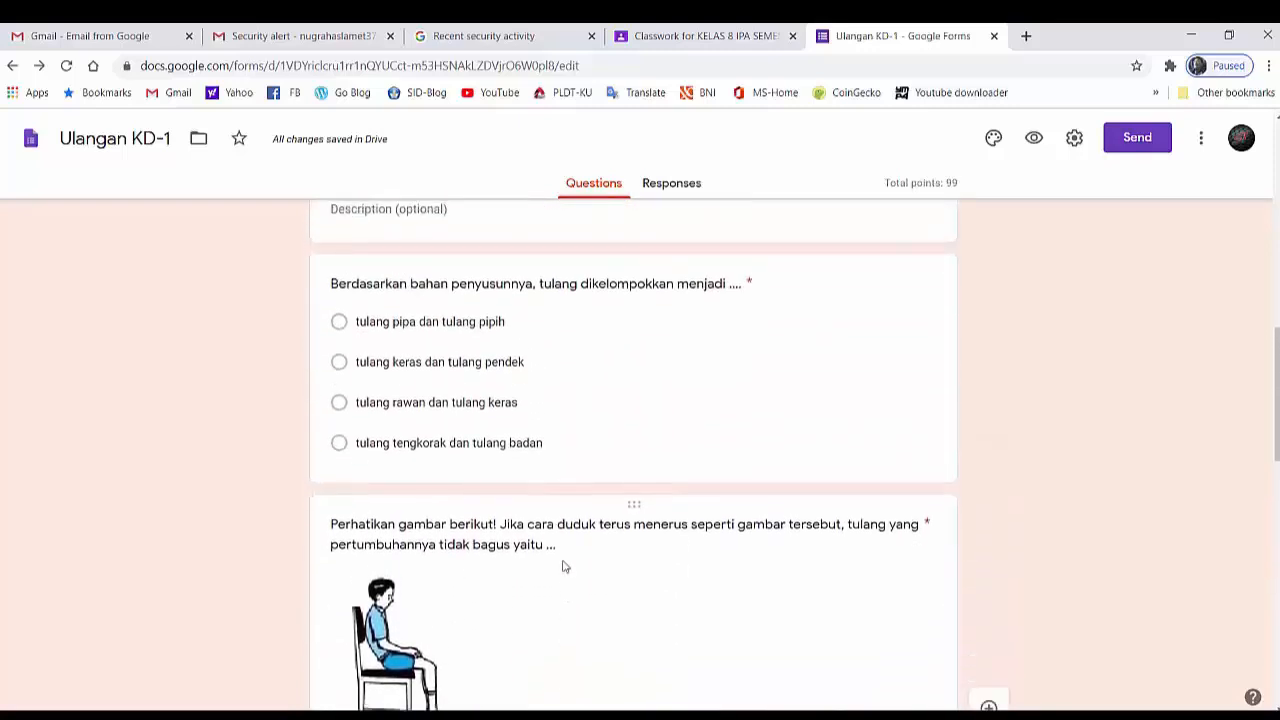
scroll(564, 561, "up", 1)
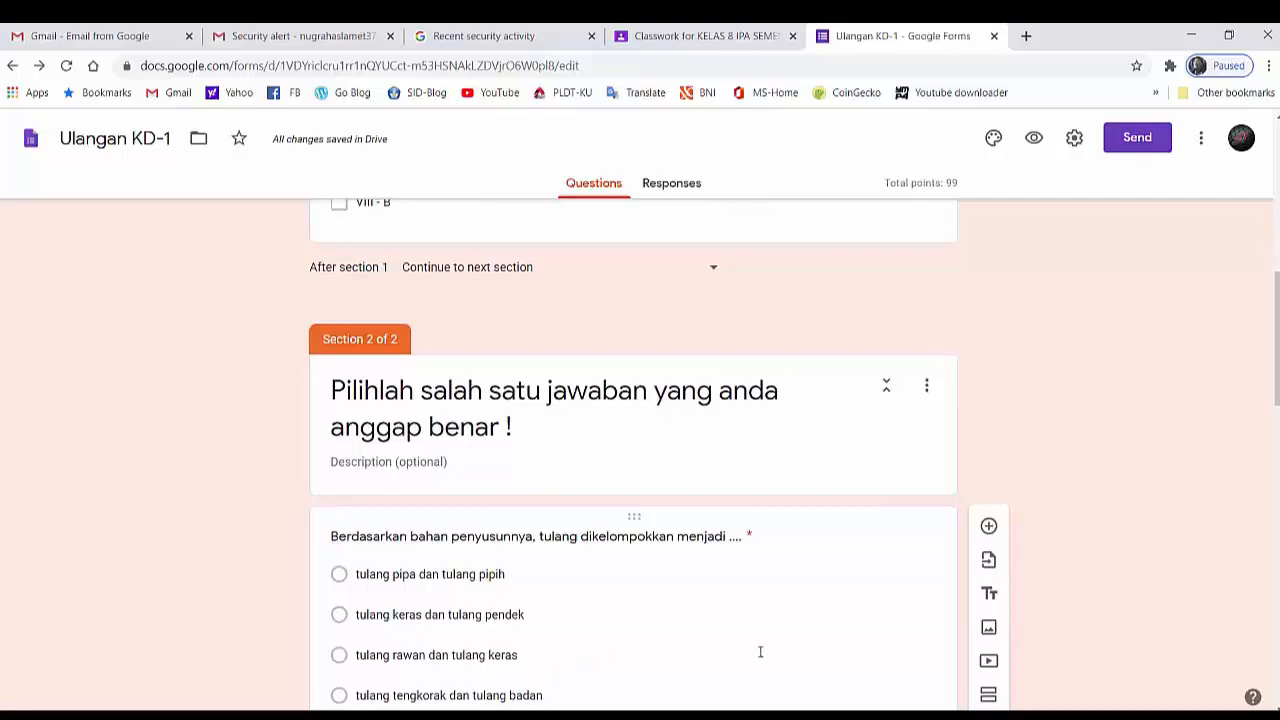
scroll(760, 652, "up", 4)
scroll(760, 652, "up", 2)
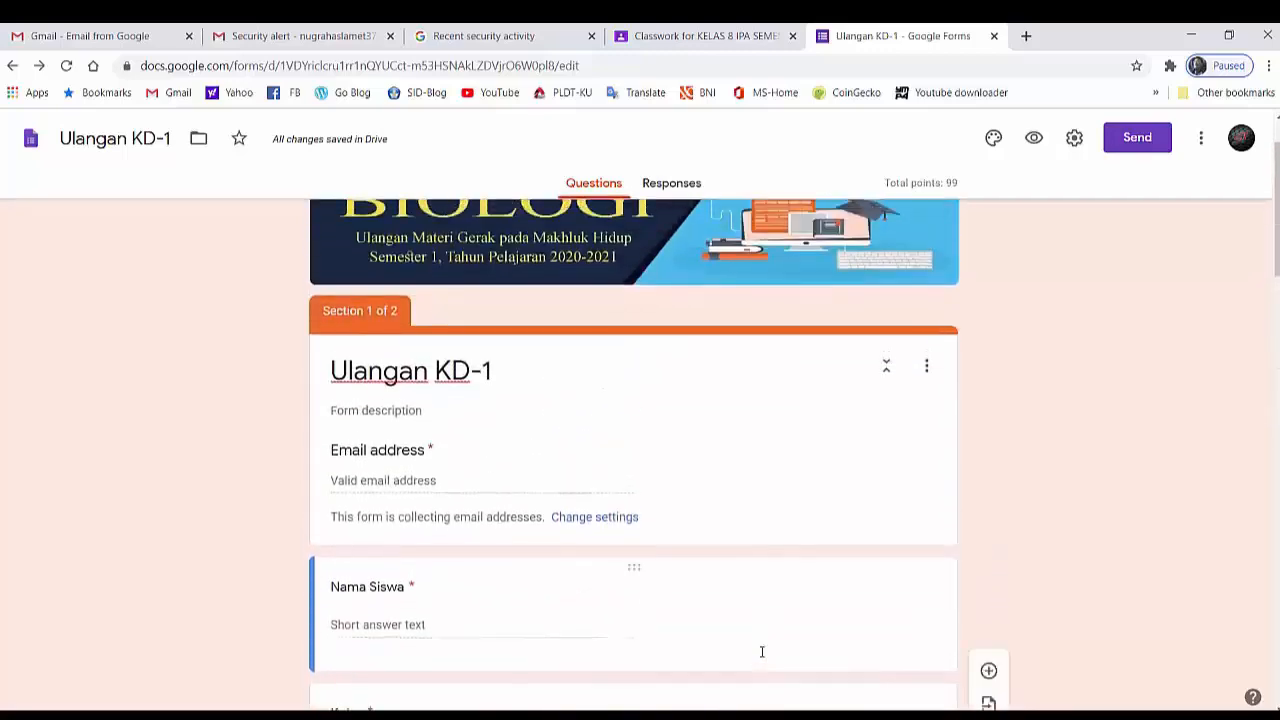
scroll(760, 652, "up", 1)
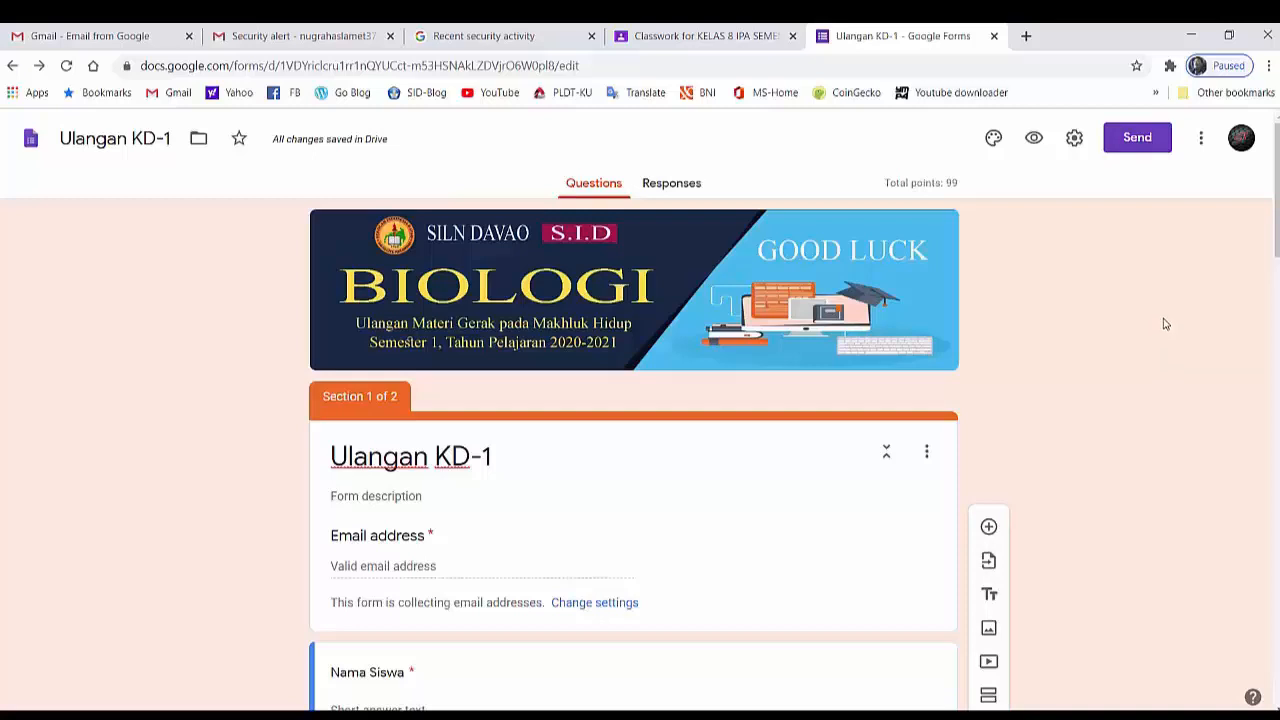
- Find the Certify'em add-on for Forms in the G Suite Marketplace and start installing it
left_click(1201, 142)
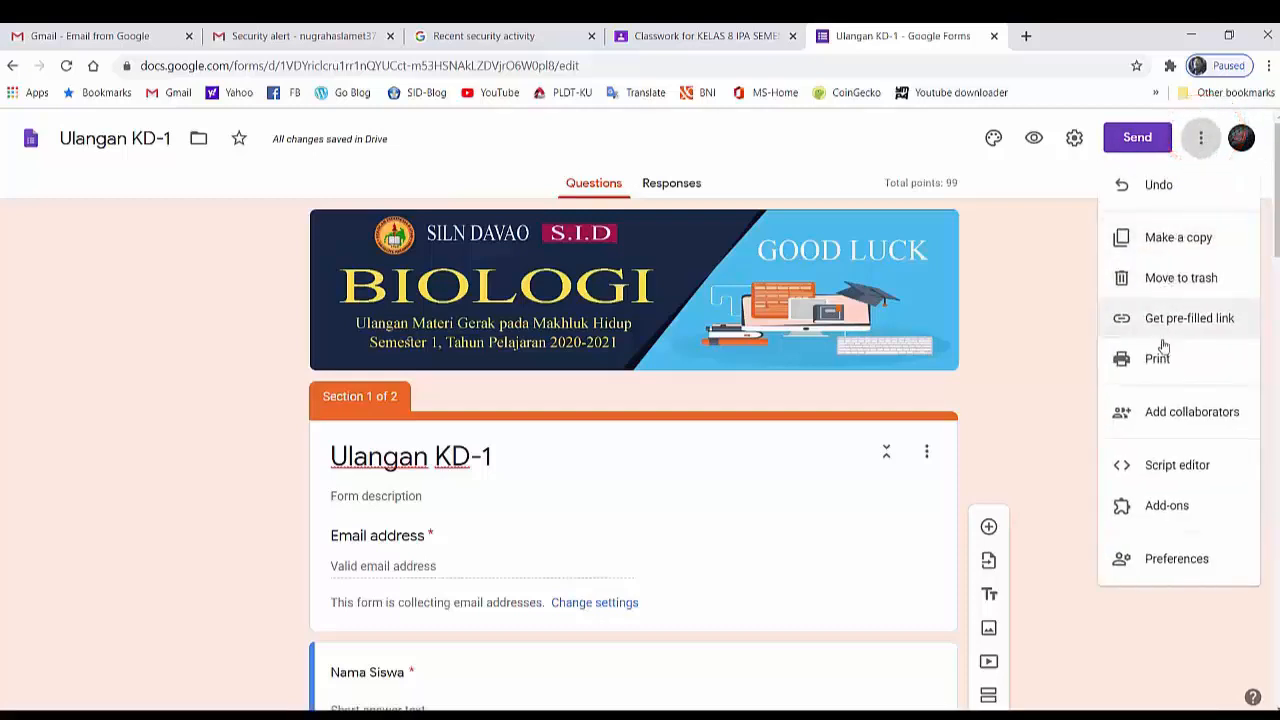
left_click(1166, 513)
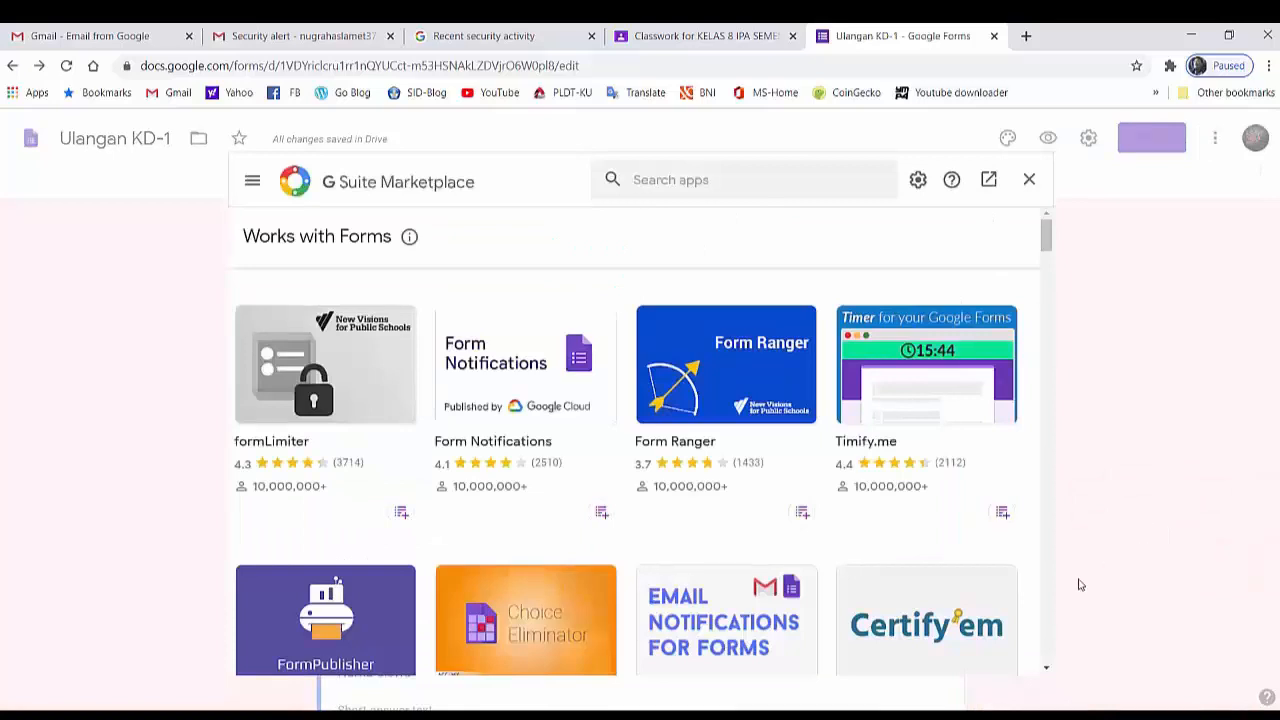
left_click(924, 648)
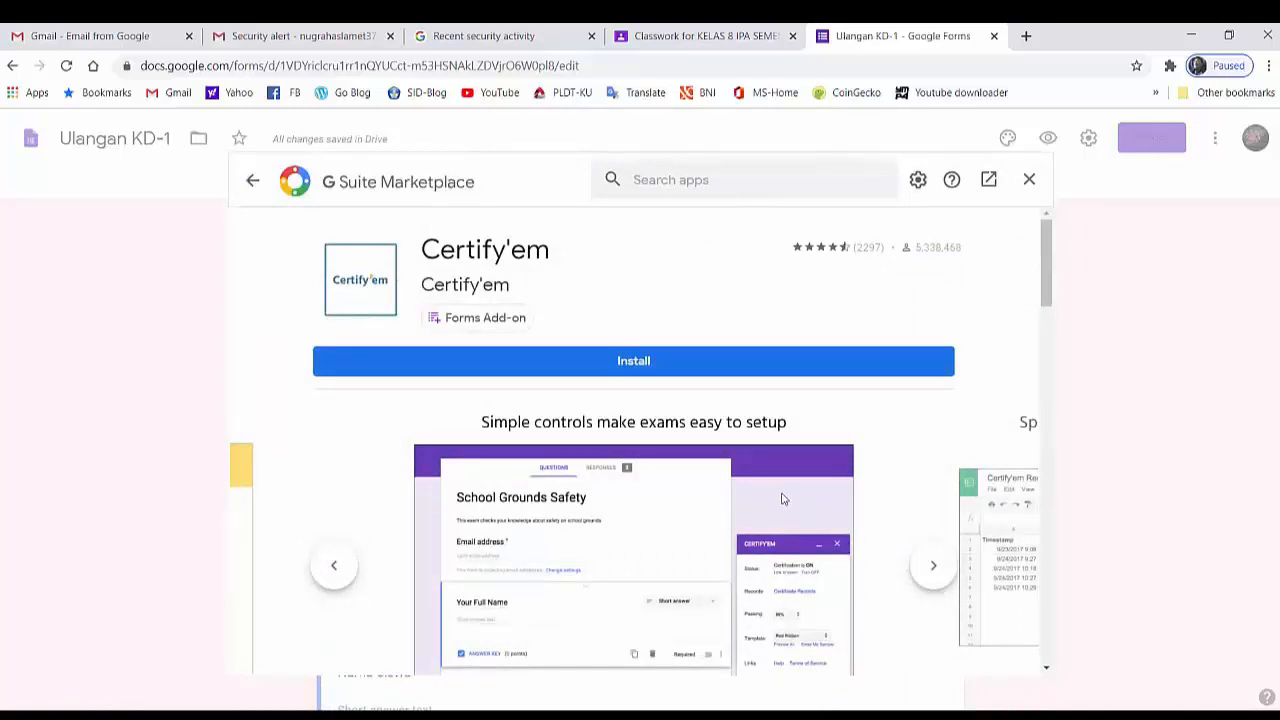
left_click(670, 370)
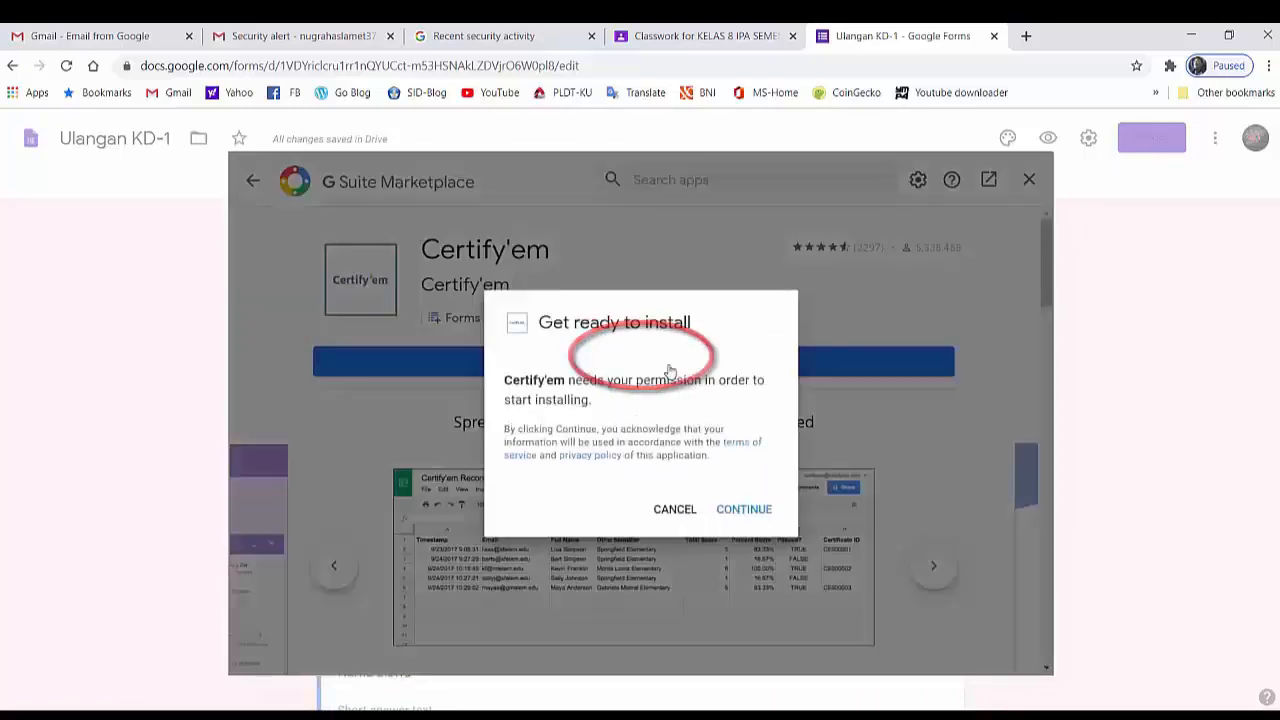
- Authorize Certify'em with the signed-in Google account, finish the installation and close the marketplace
left_click(737, 516)
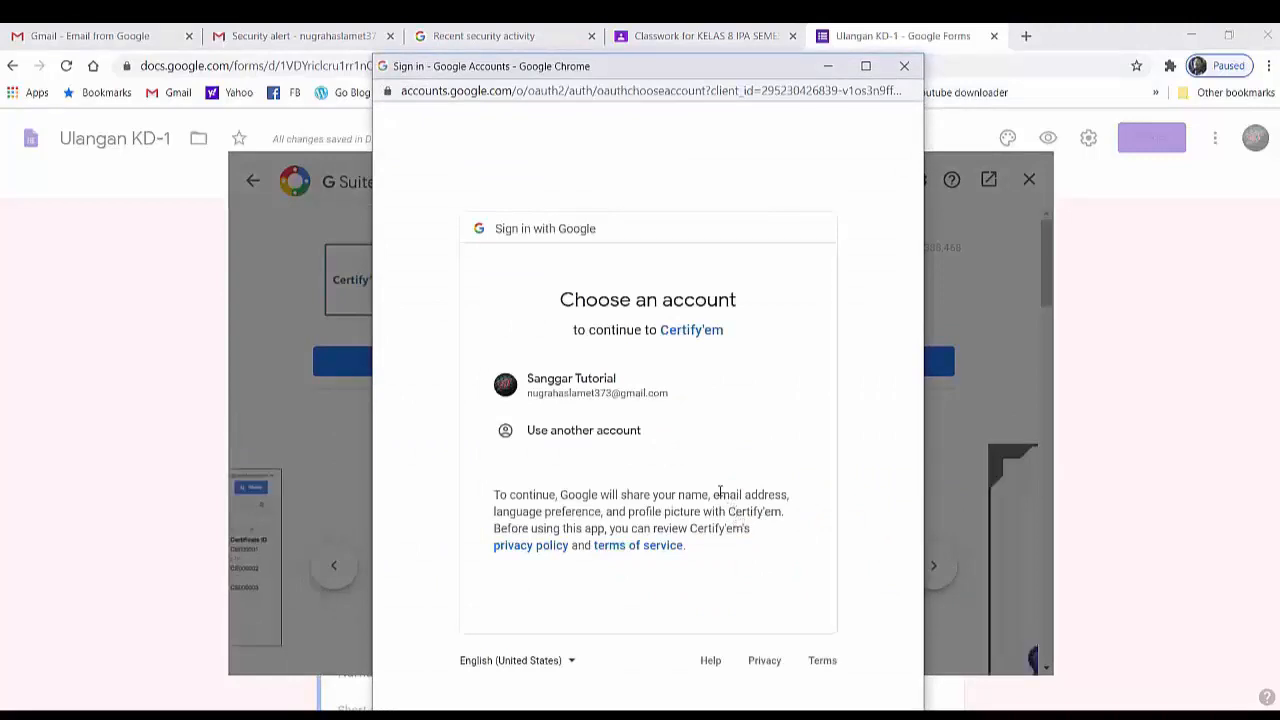
left_click(568, 398)
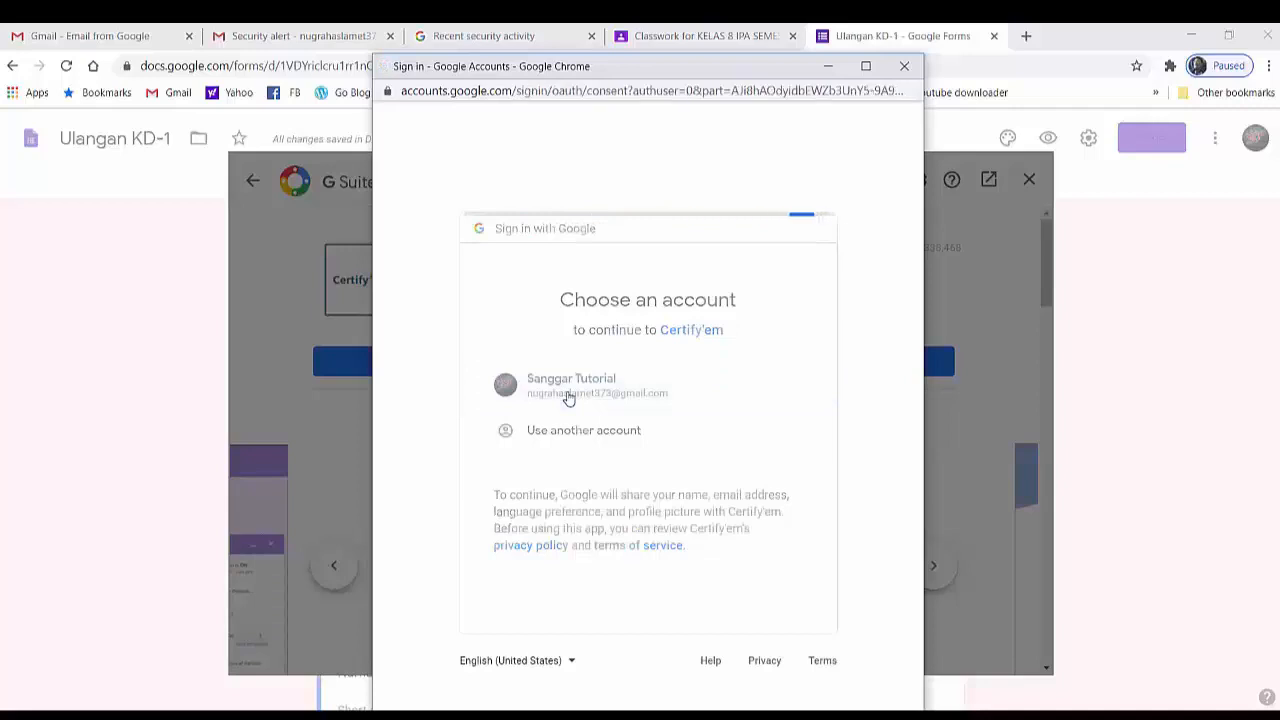
scroll(569, 400, "down", 5)
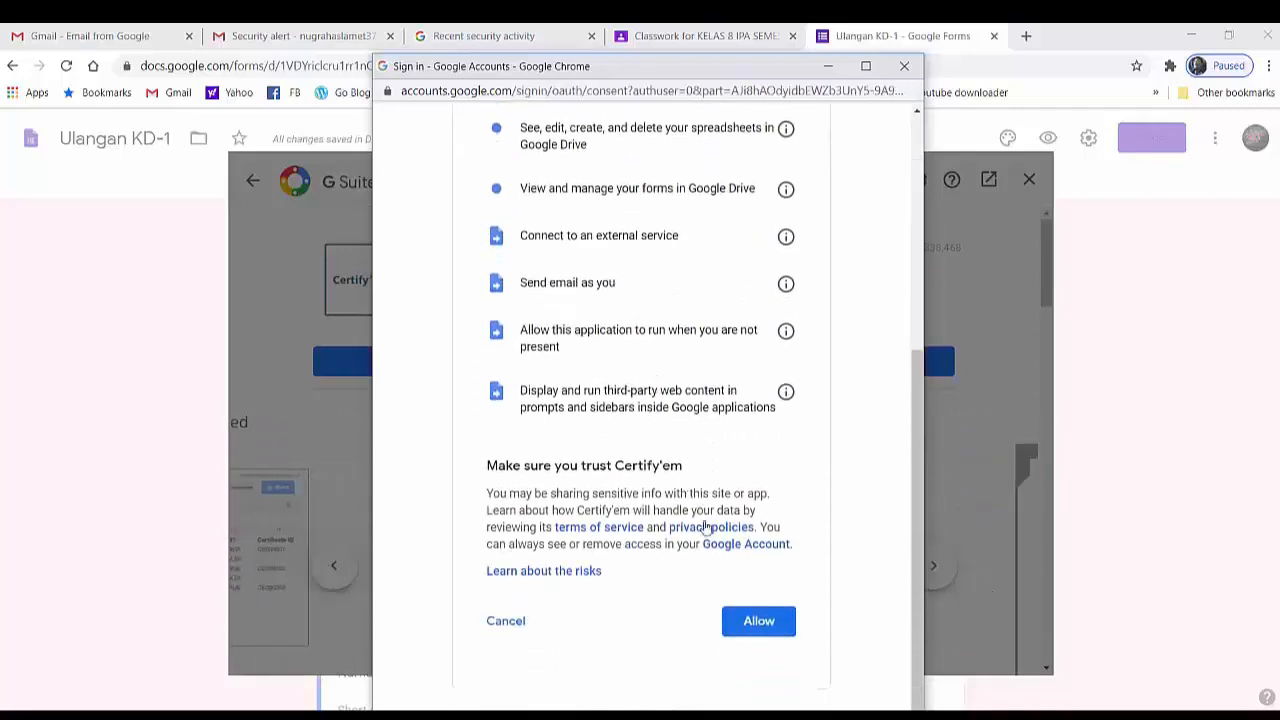
left_click(747, 627)
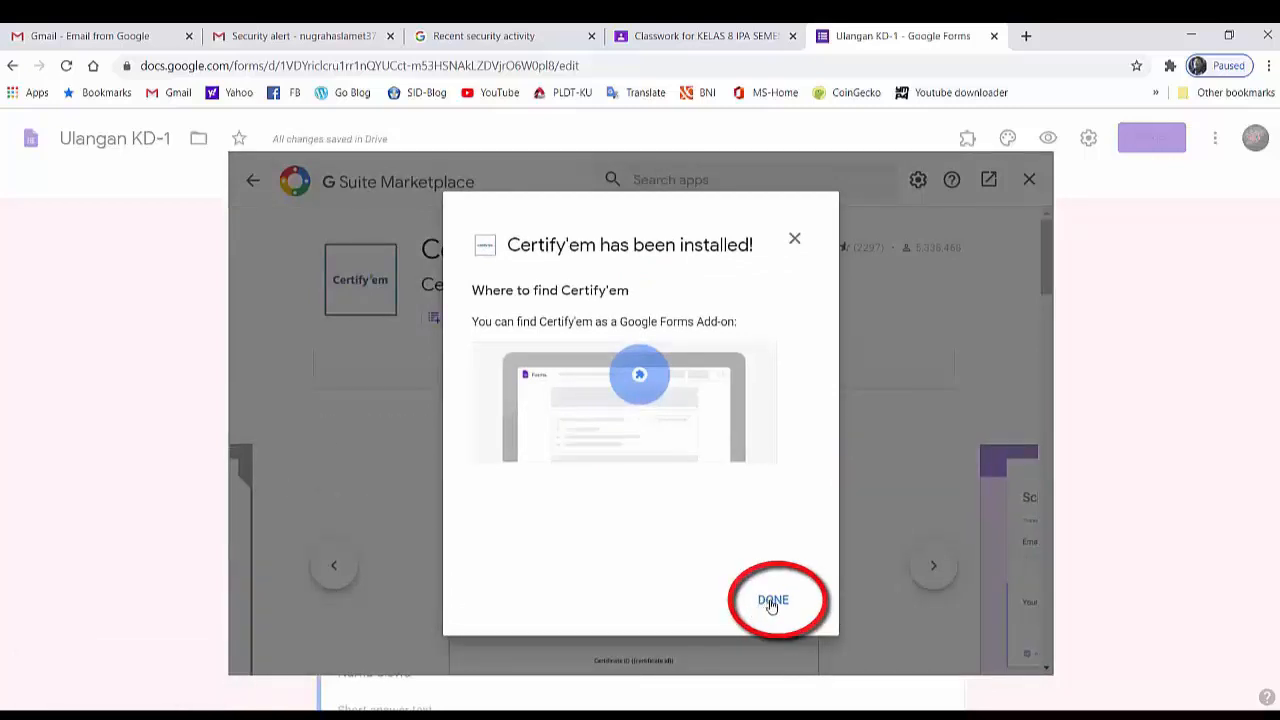
left_click(771, 602)
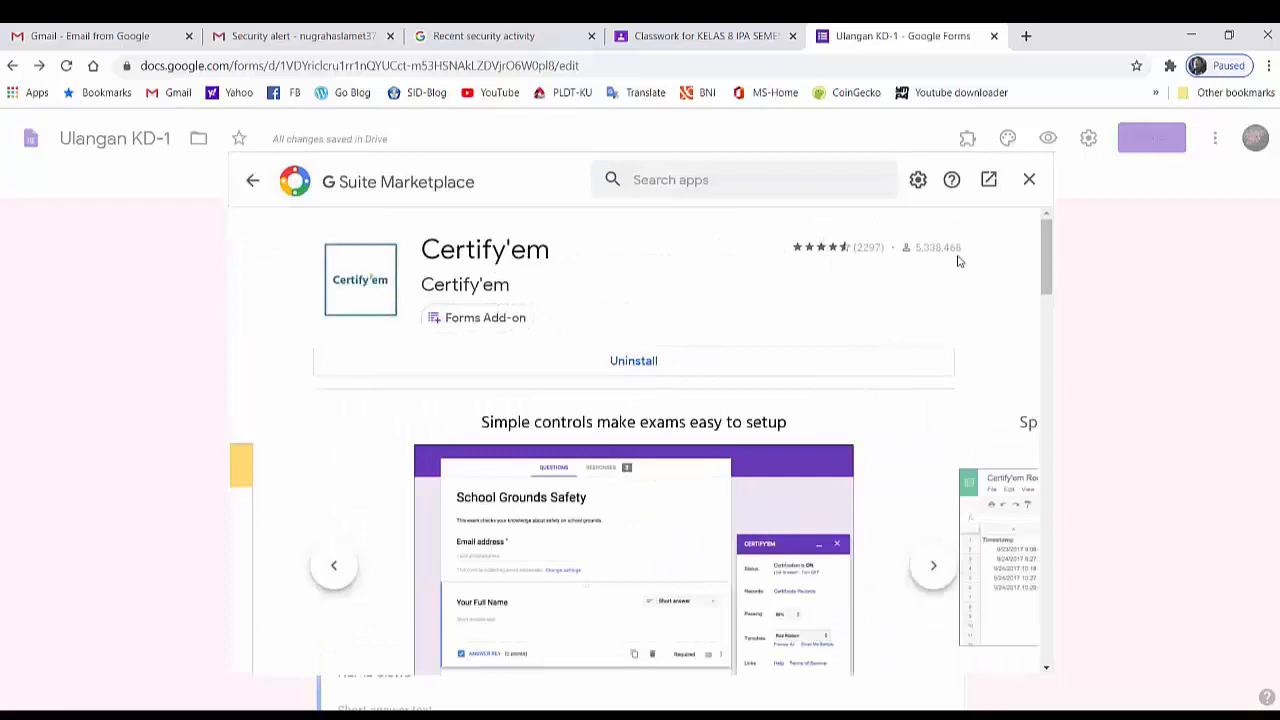
left_click(1029, 180)
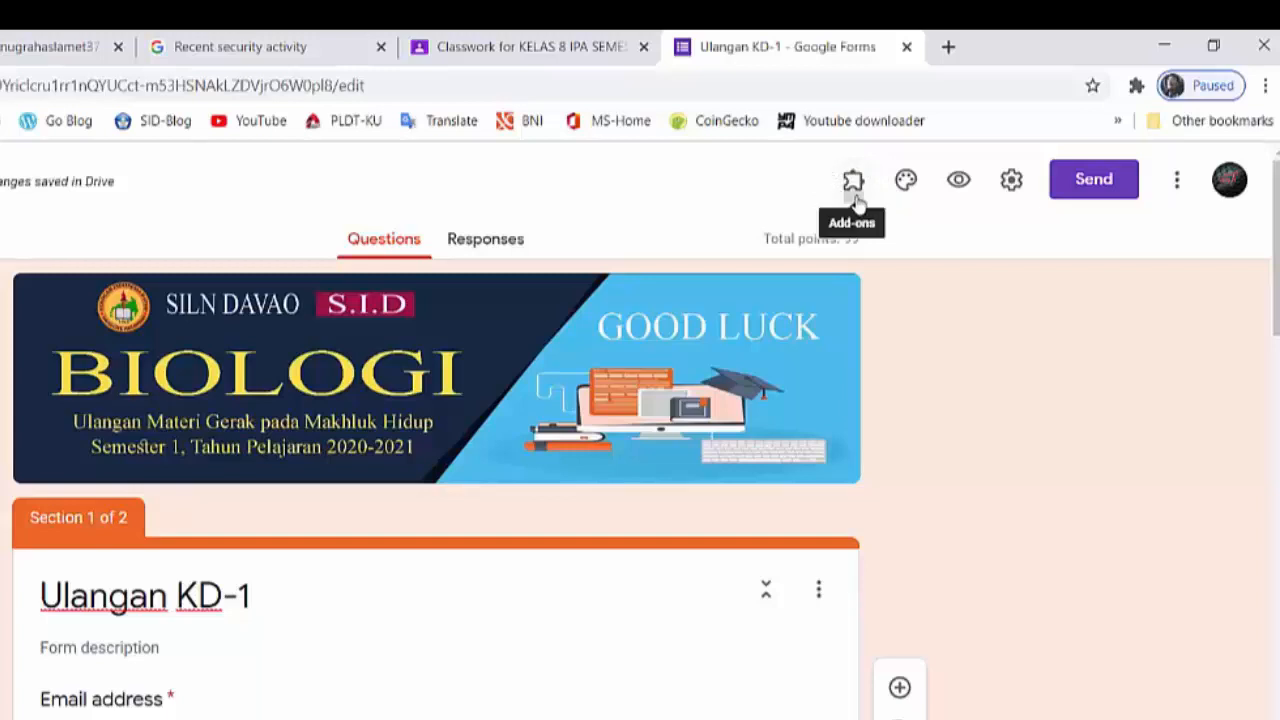
- Open the Certify'em add-on and show its controls for the Ulangan KD-1 form
left_click(853, 190)
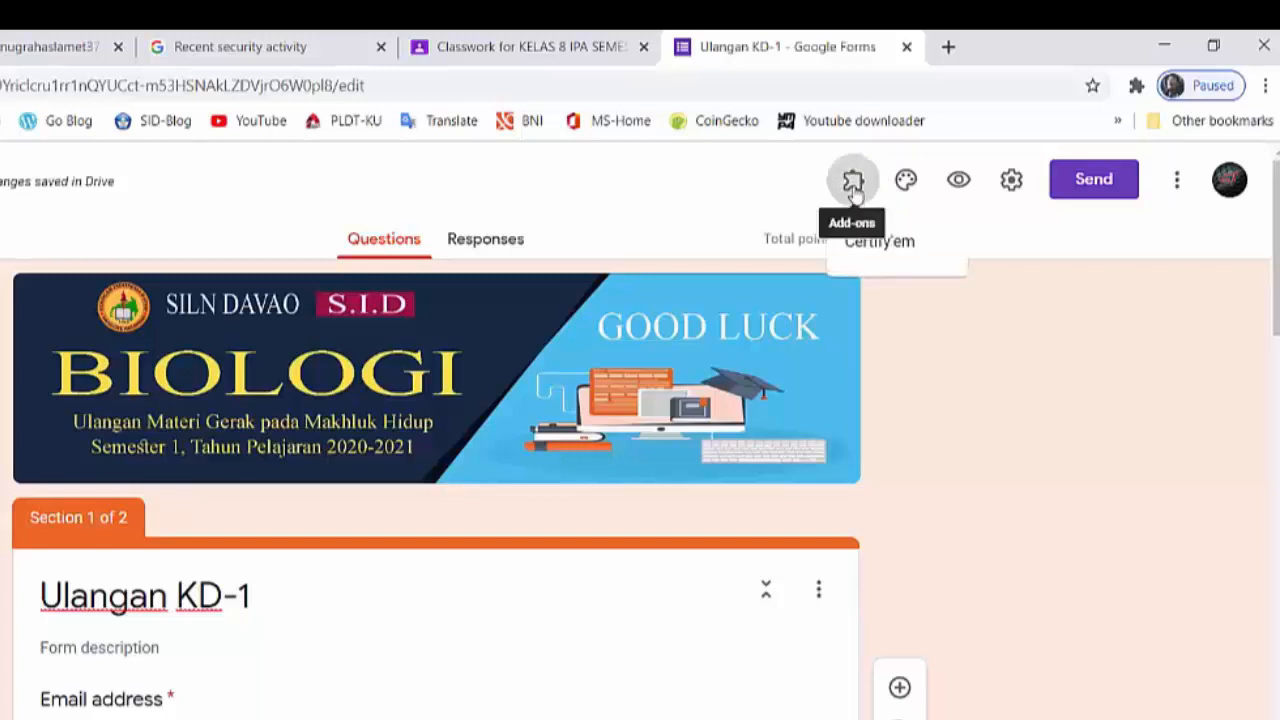
left_click(872, 244)
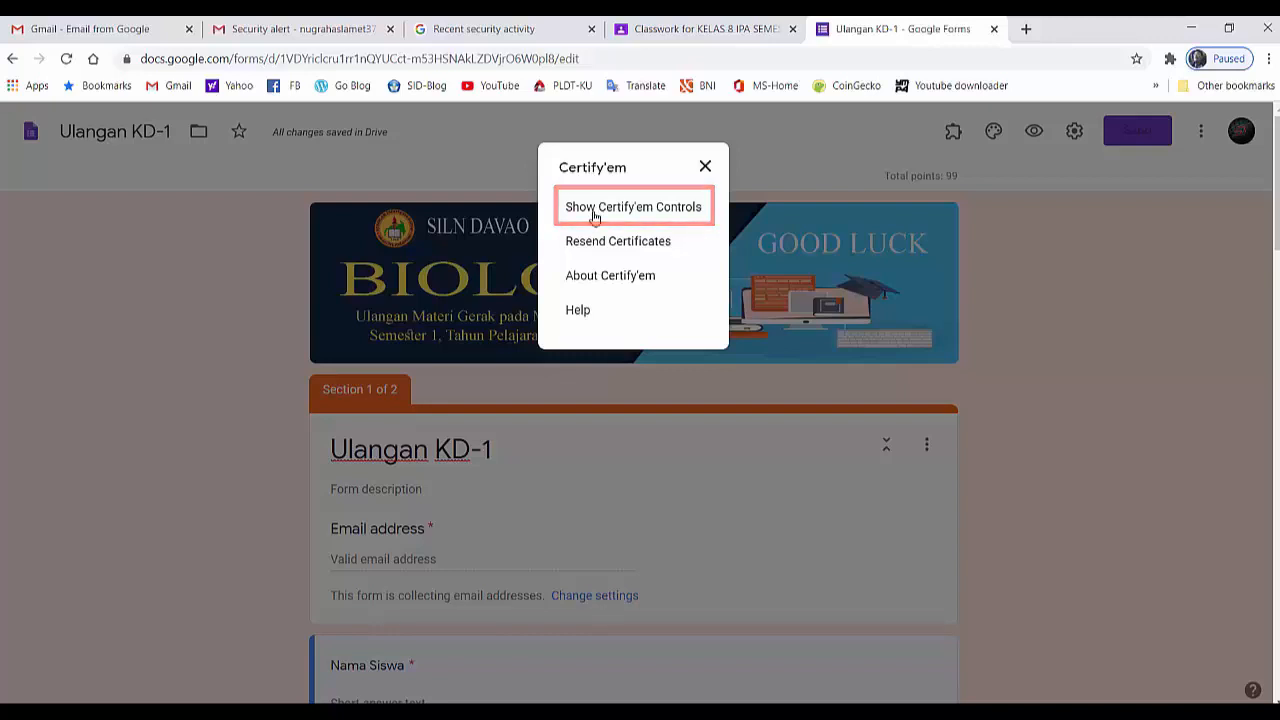
left_click(594, 214)
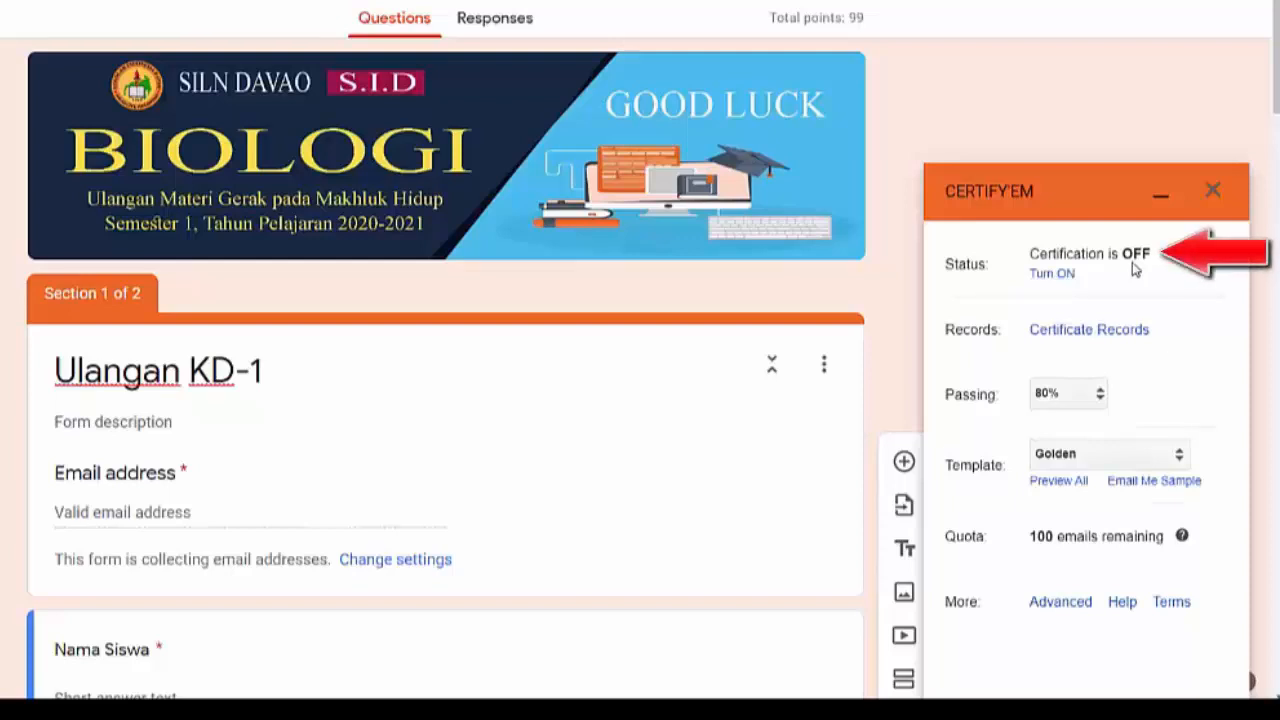
- Turn on certification for the form and set the passing score to 75%
left_click(1050, 276)
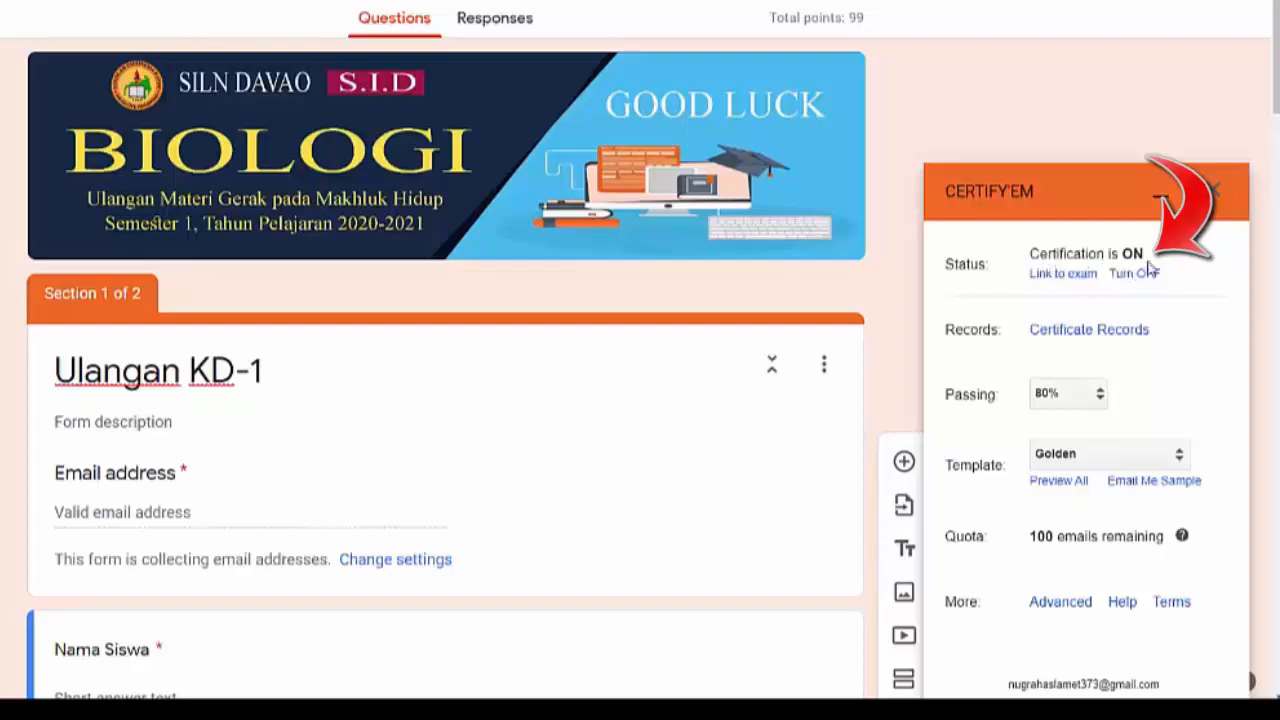
left_click(1100, 395)
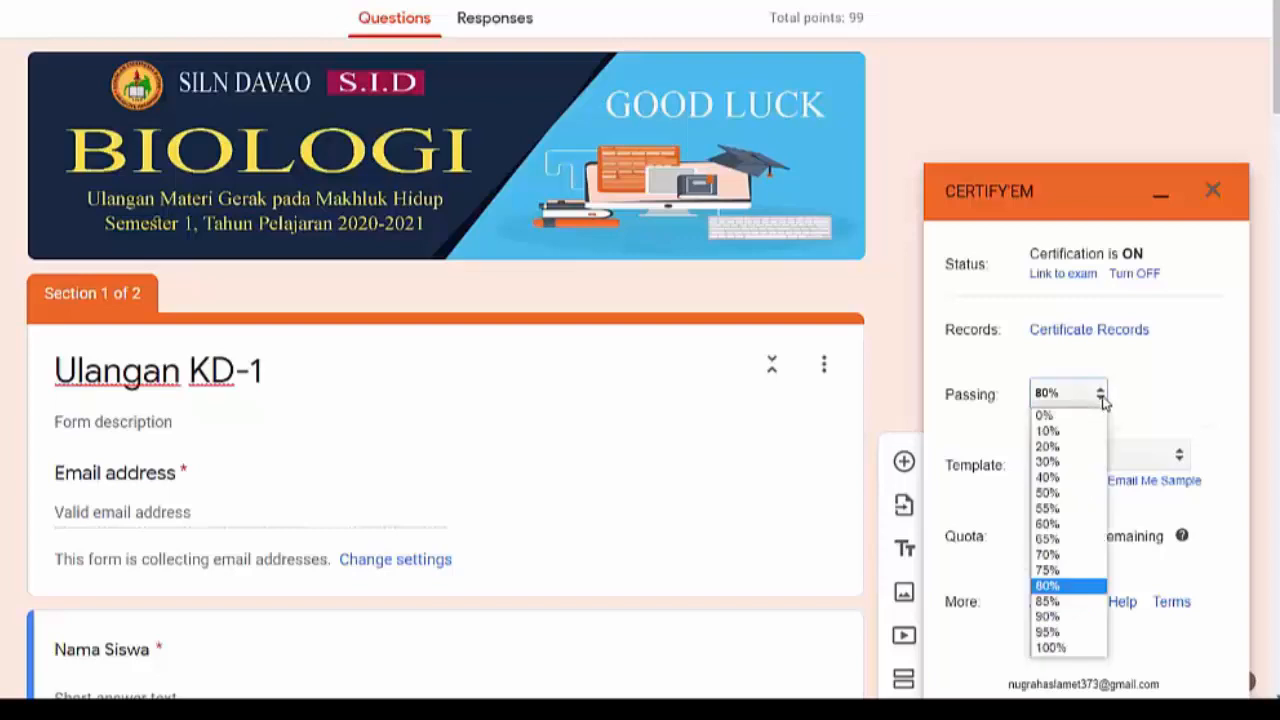
left_click(1052, 569)
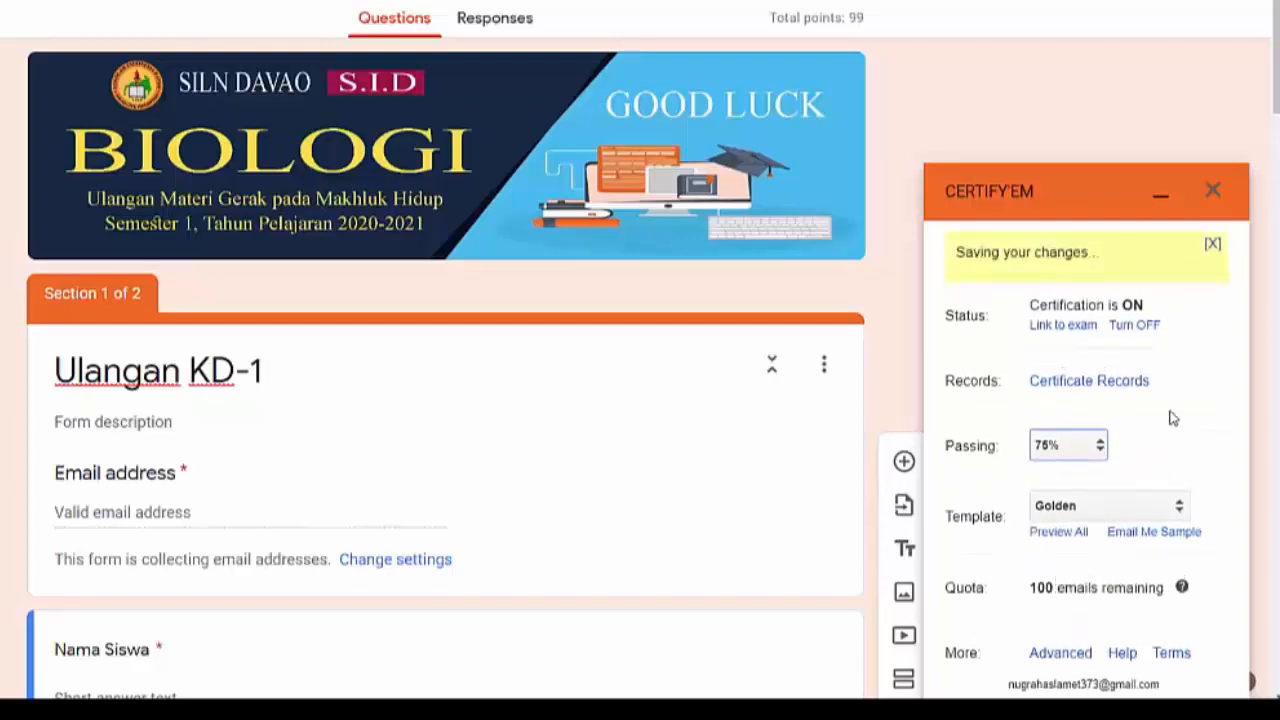
- Open the preview of all Certify'em certificate templates and examine the available designs, from Black Frame through Thumbs Up and Trophy
scroll(1170, 418, "down", 1)
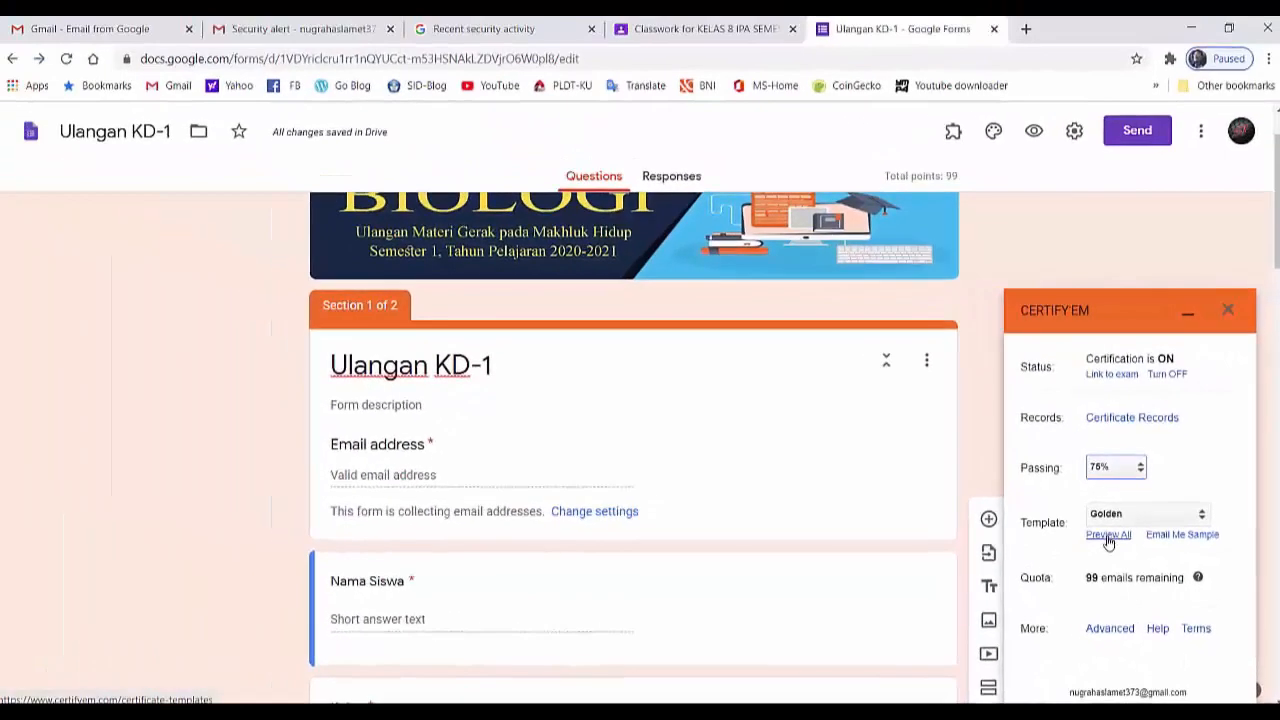
left_click(1070, 502)
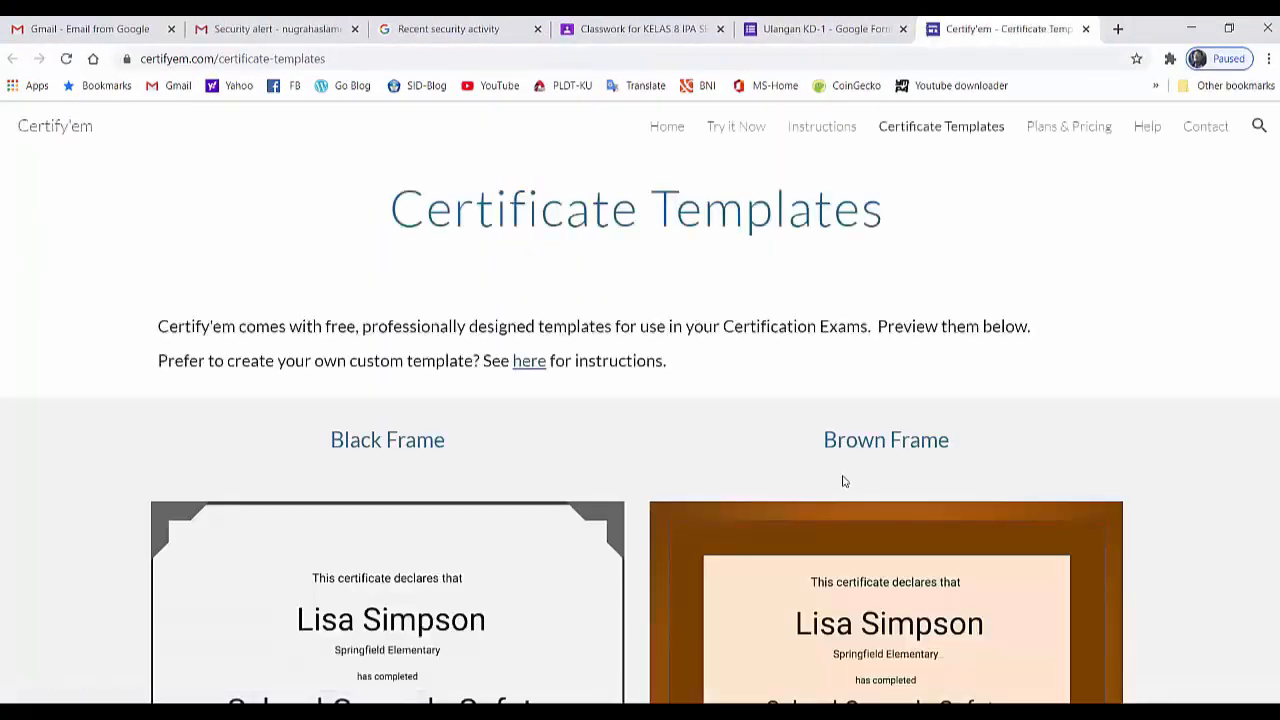
scroll(843, 485, "down", 2)
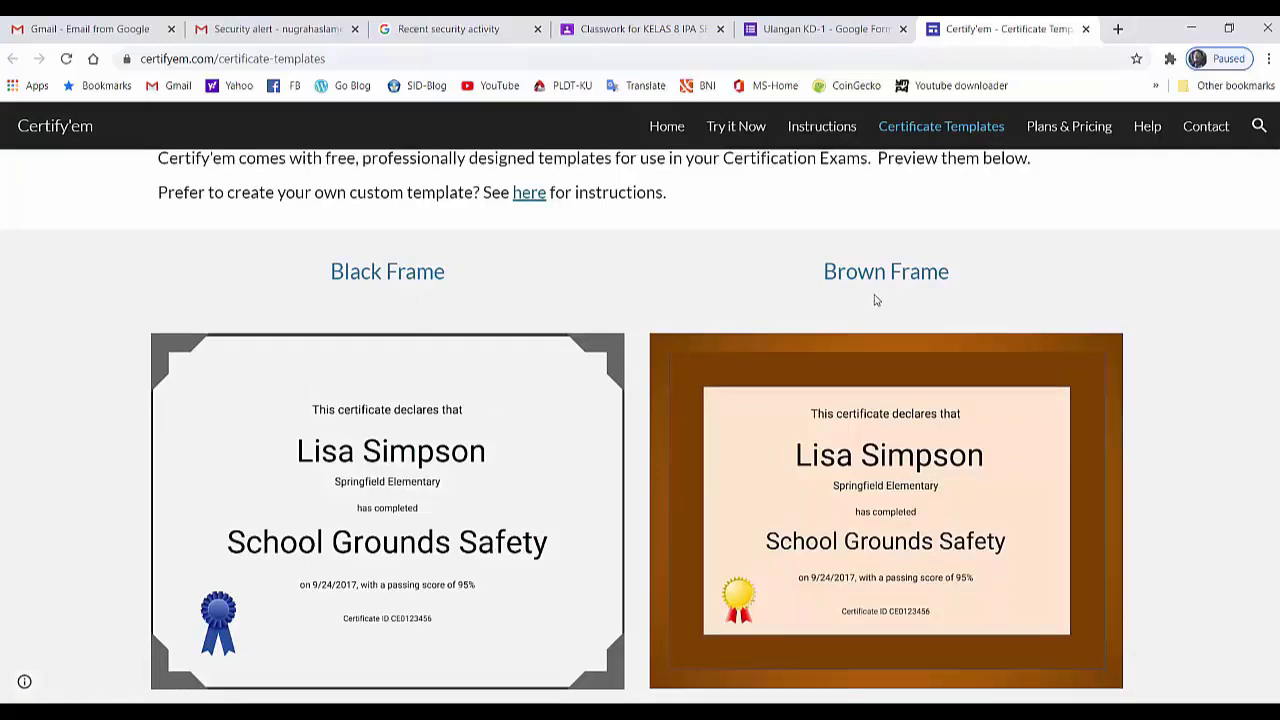
scroll(891, 297, "down", 4)
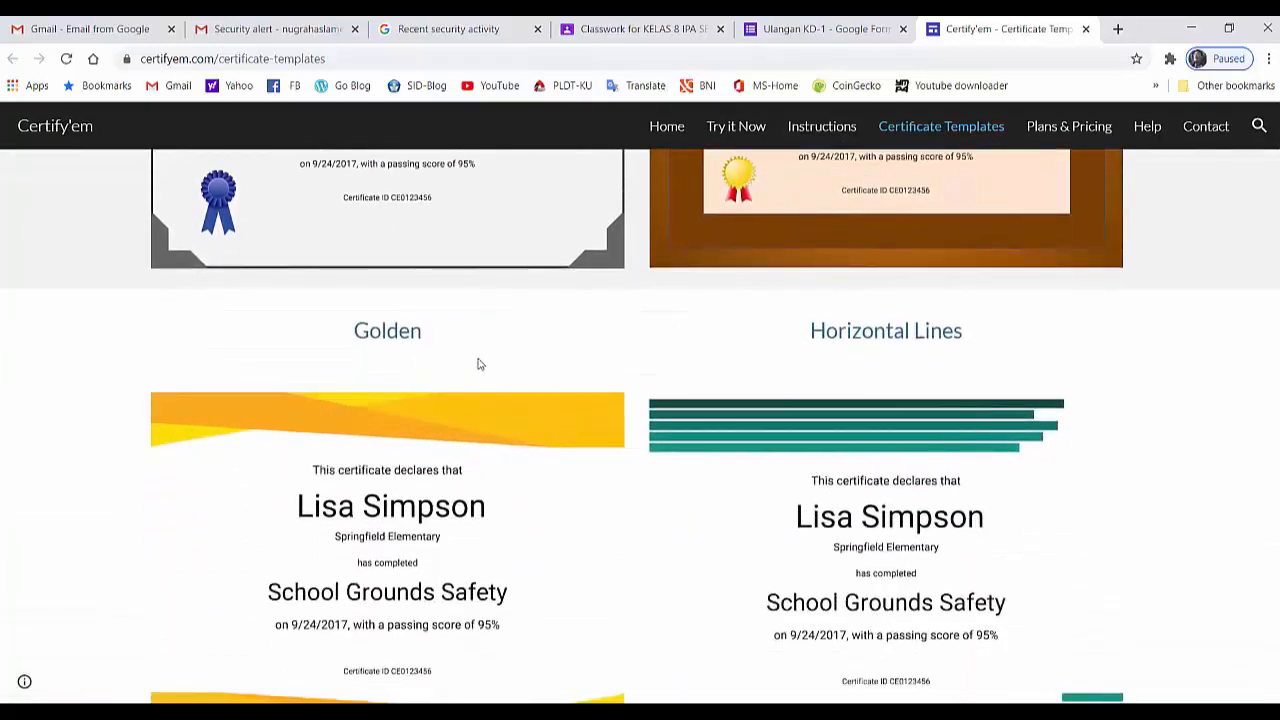
scroll(854, 403, "down", 4)
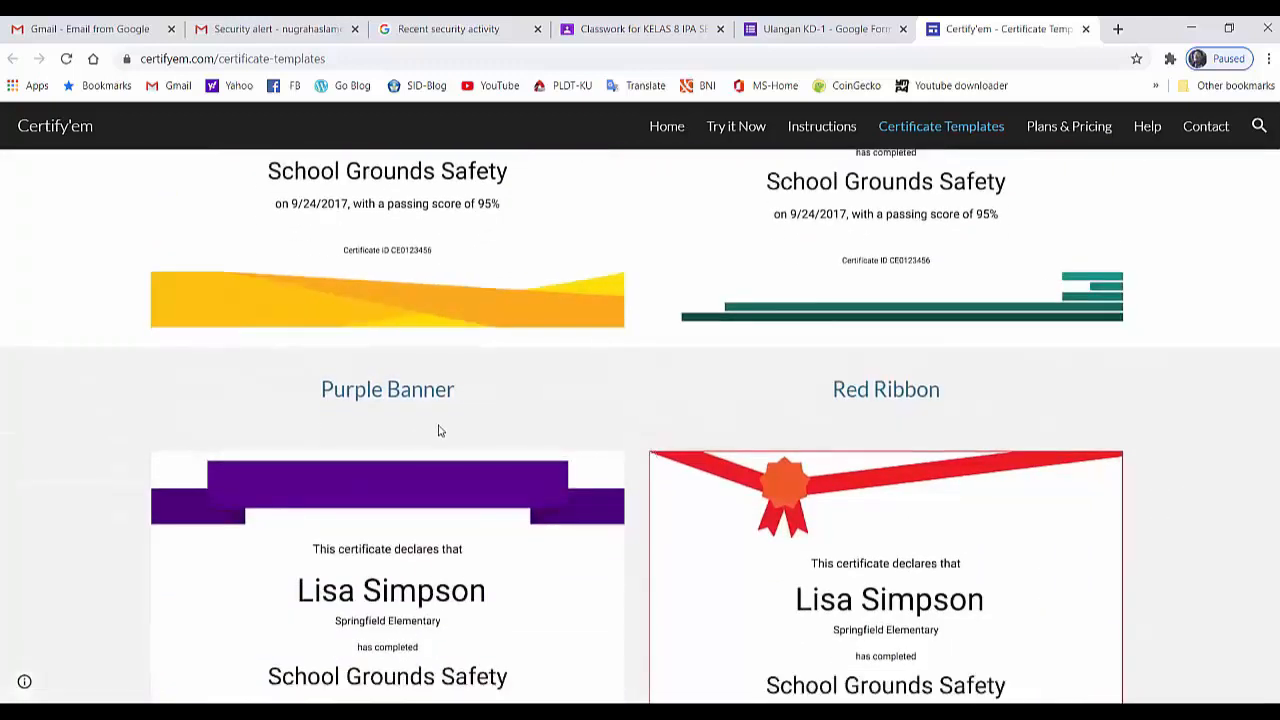
scroll(740, 425, "down", 1)
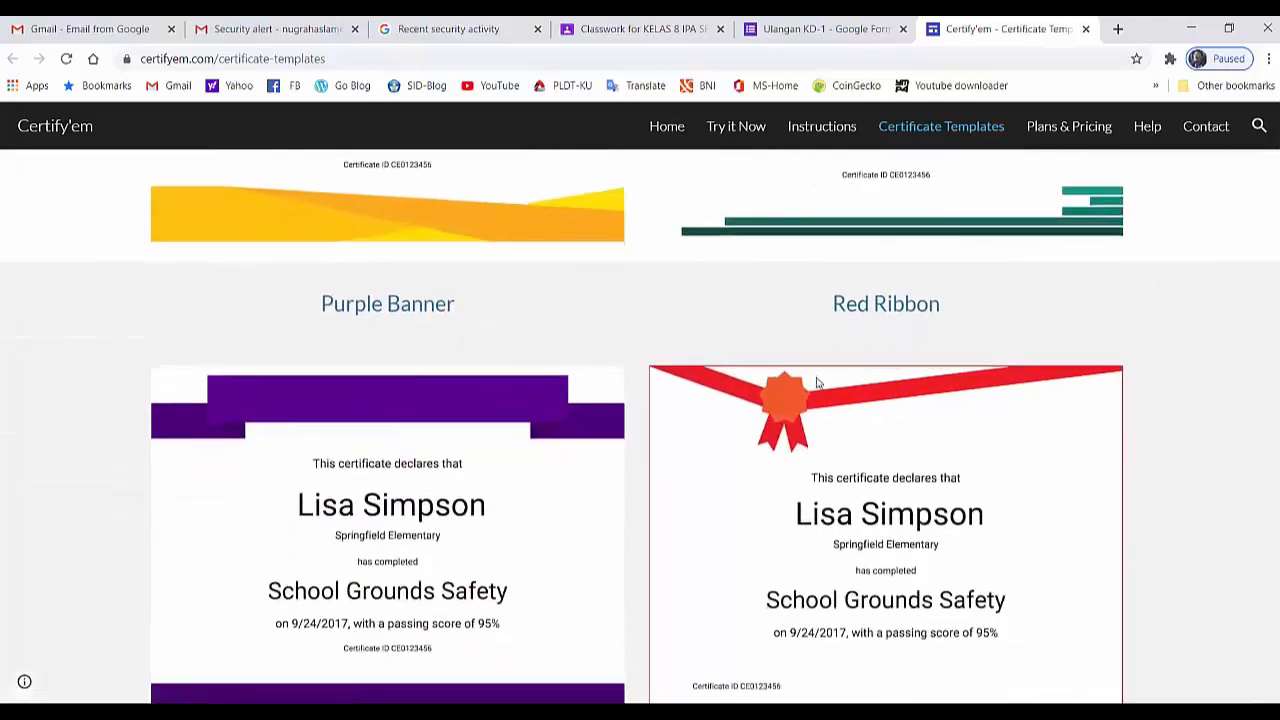
scroll(822, 382, "down", 1)
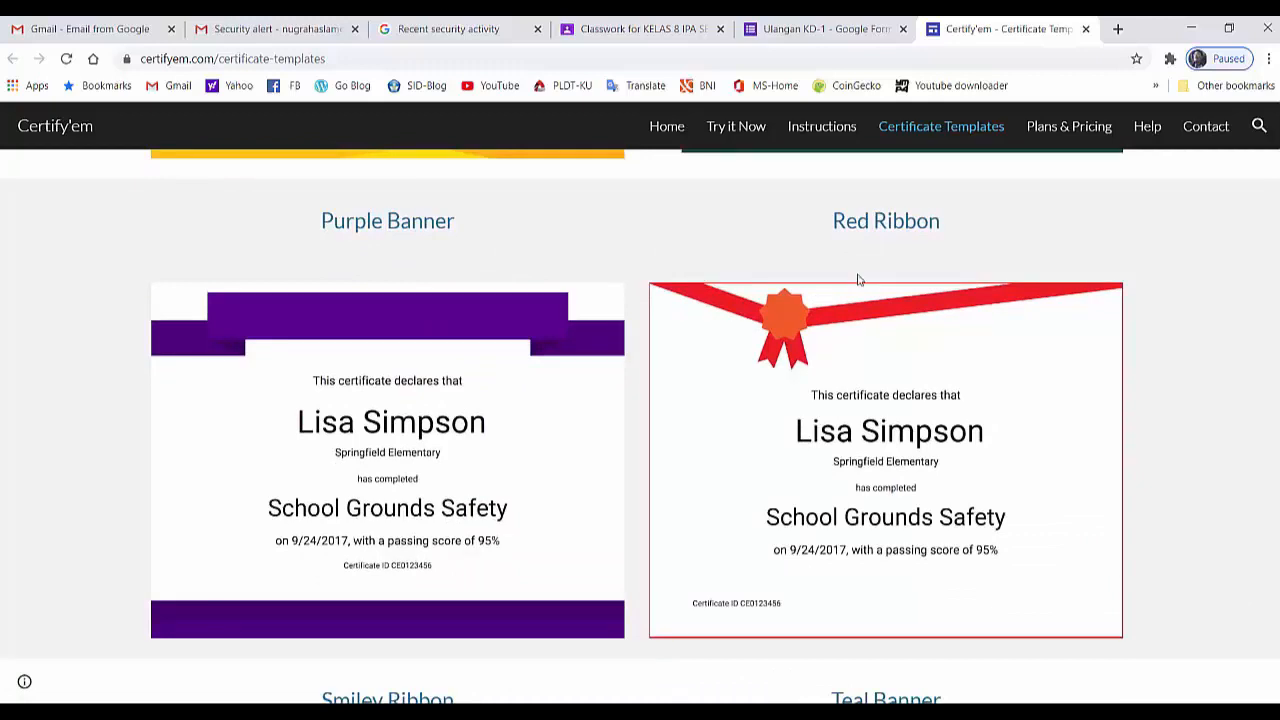
scroll(857, 277, "down", 8)
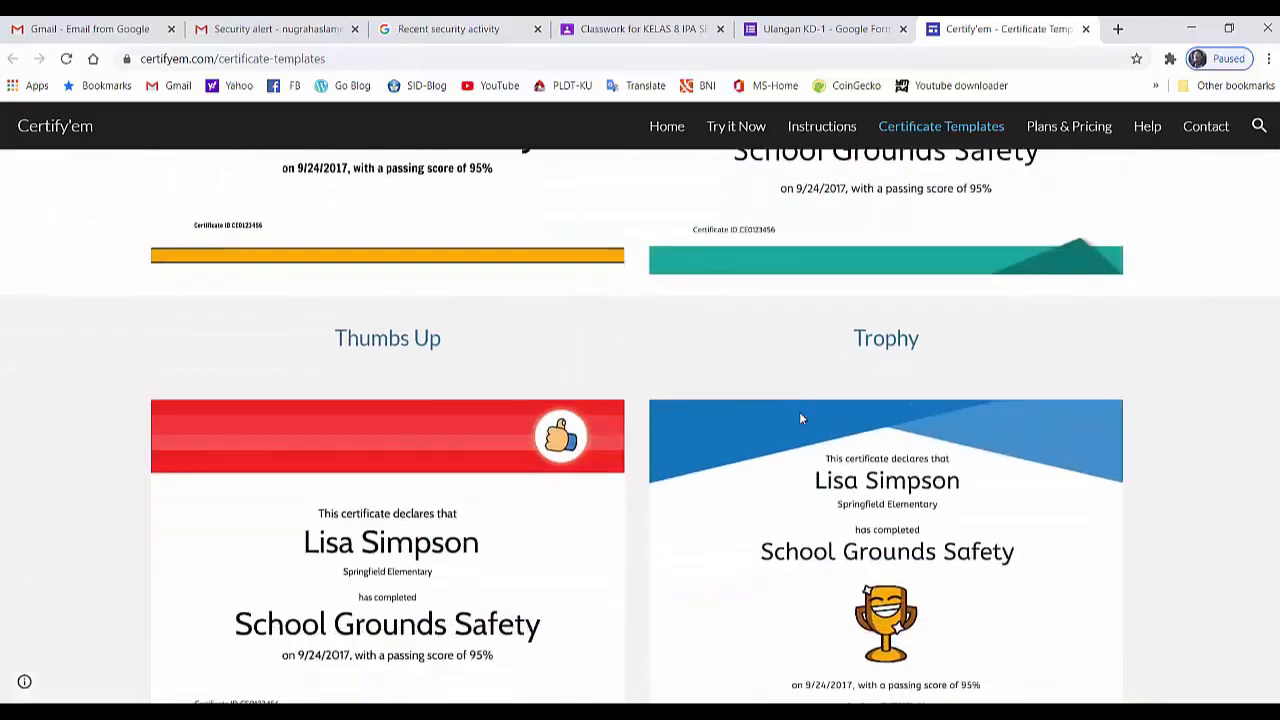
scroll(800, 419, "down", 2)
scroll(780, 471, "up", 1)
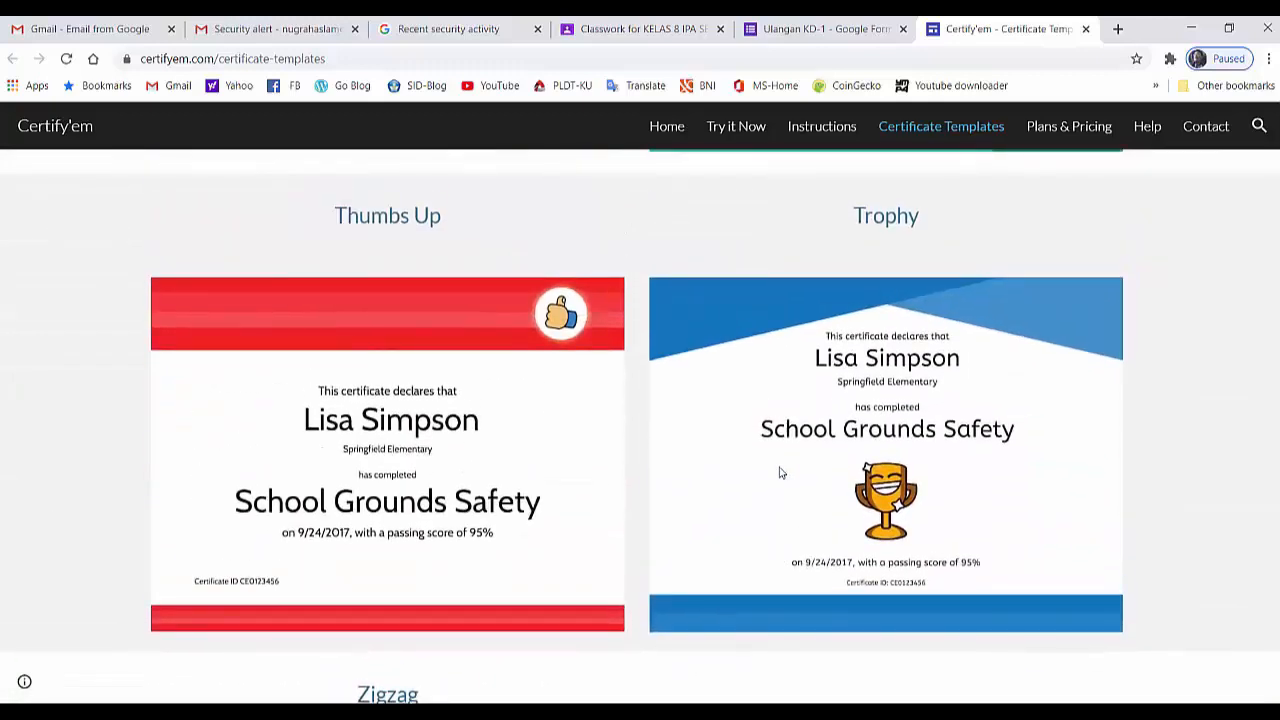
scroll(781, 473, "up", 3)
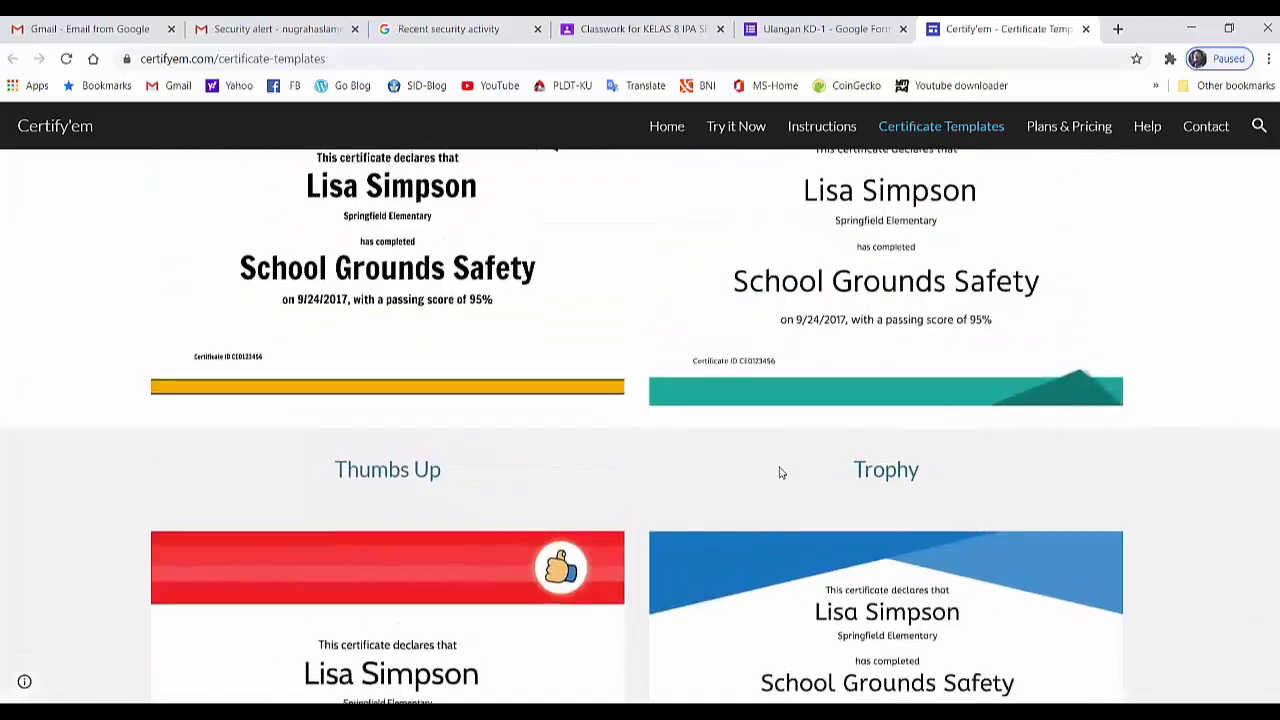
scroll(781, 473, "up", 1)
scroll(781, 472, "up", 2)
right_click(780, 468)
left_click(705, 453)
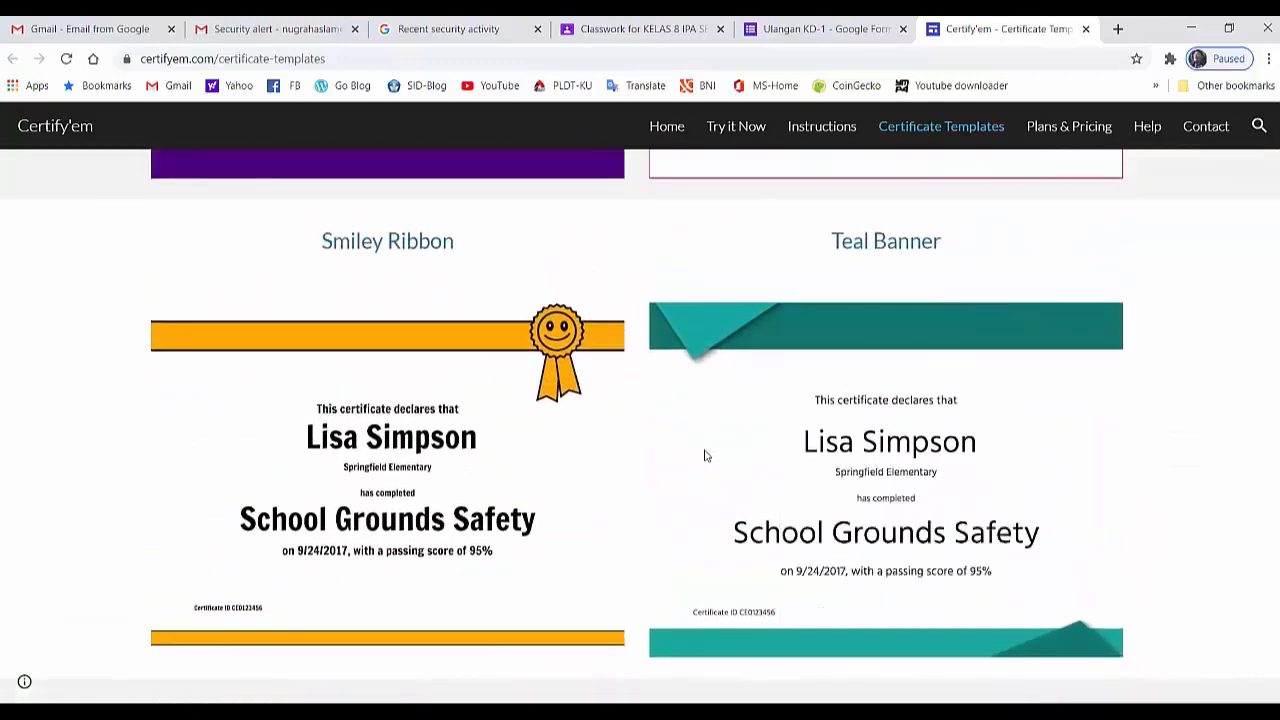
scroll(734, 441, "up", 3)
scroll(734, 441, "up", 3)
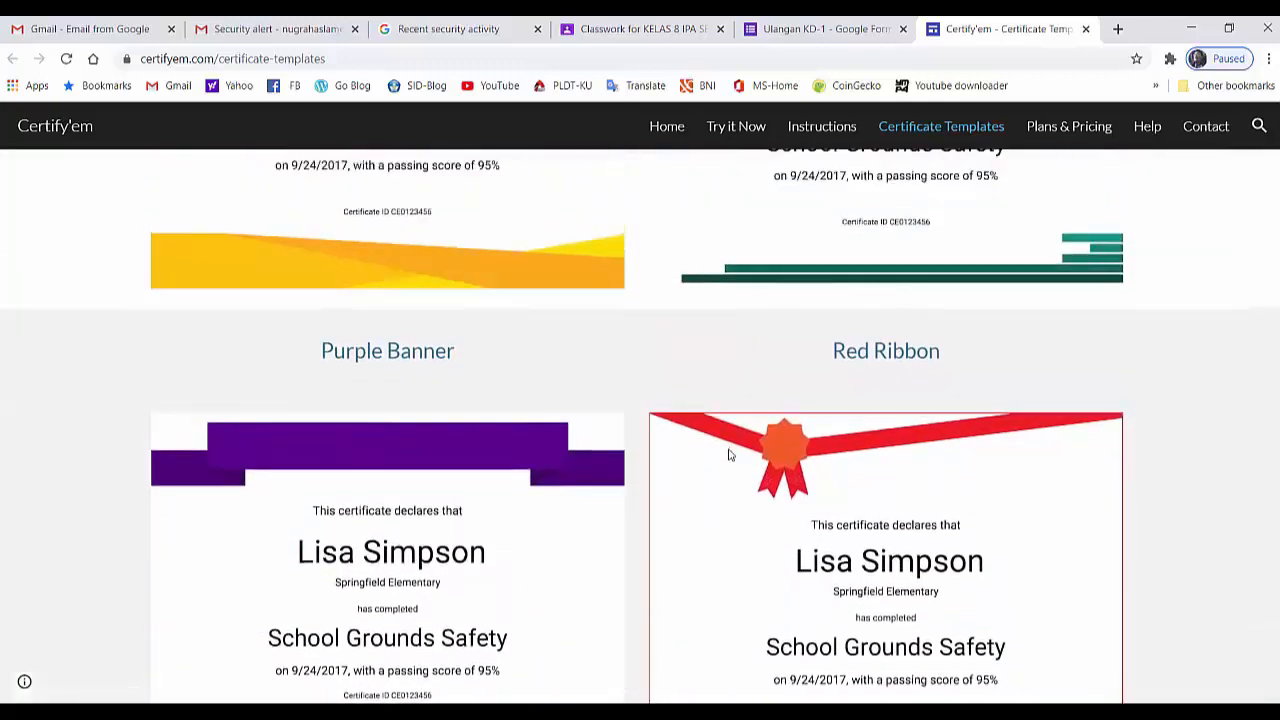
scroll(729, 455, "up", 2)
scroll(729, 455, "up", 4)
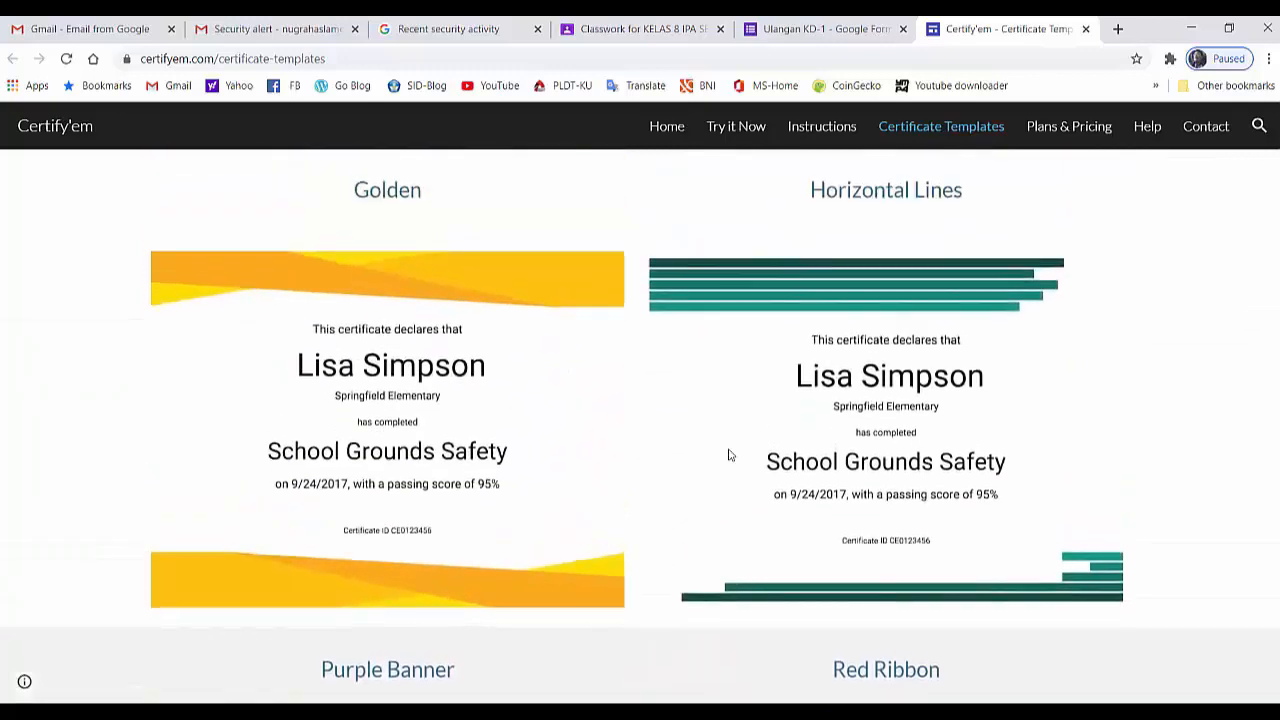
scroll(729, 455, "up", 2)
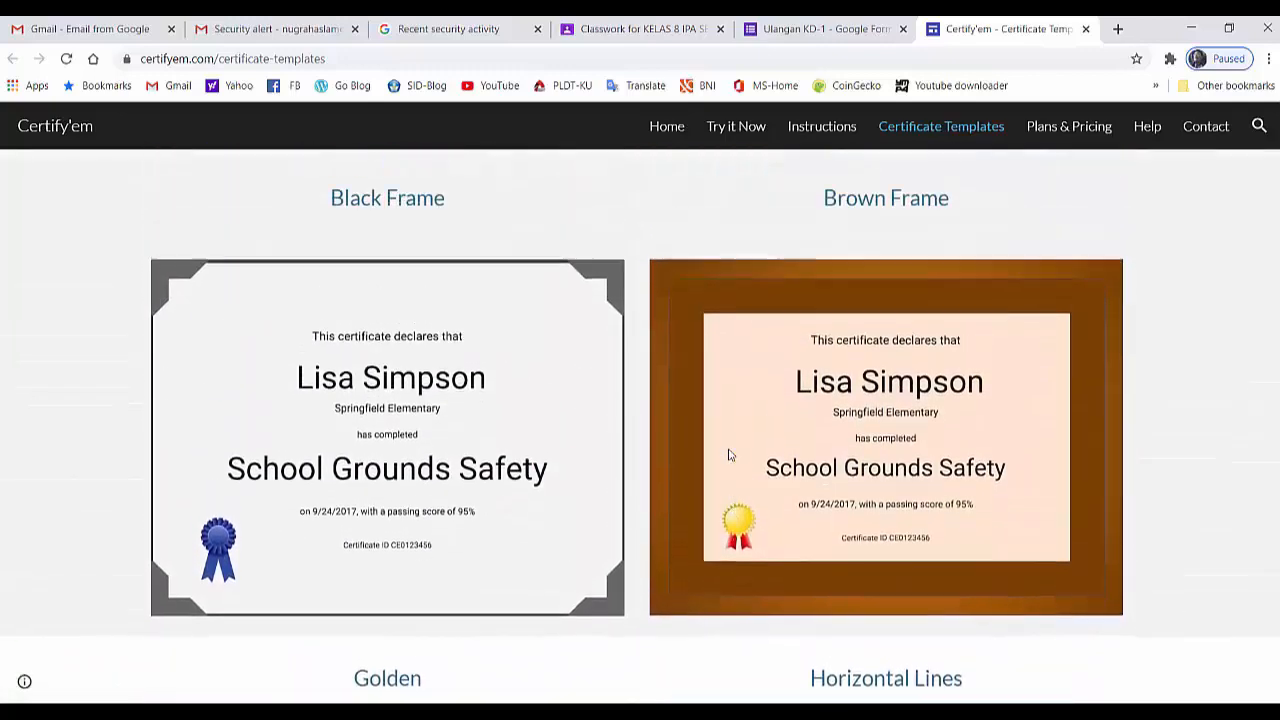
scroll(752, 466, "up", 2)
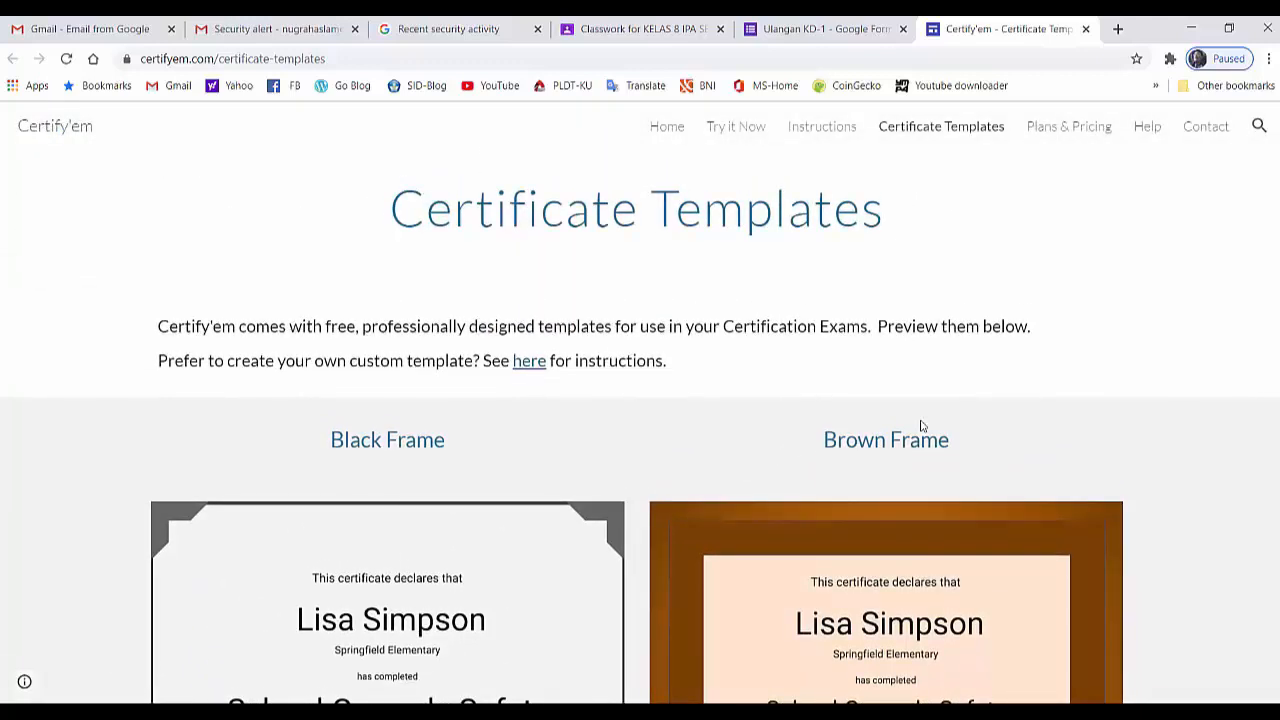
- Review the certificate template gallery once more and close it to return to the Ulangan KD-1 form
scroll(916, 424, "down", 2)
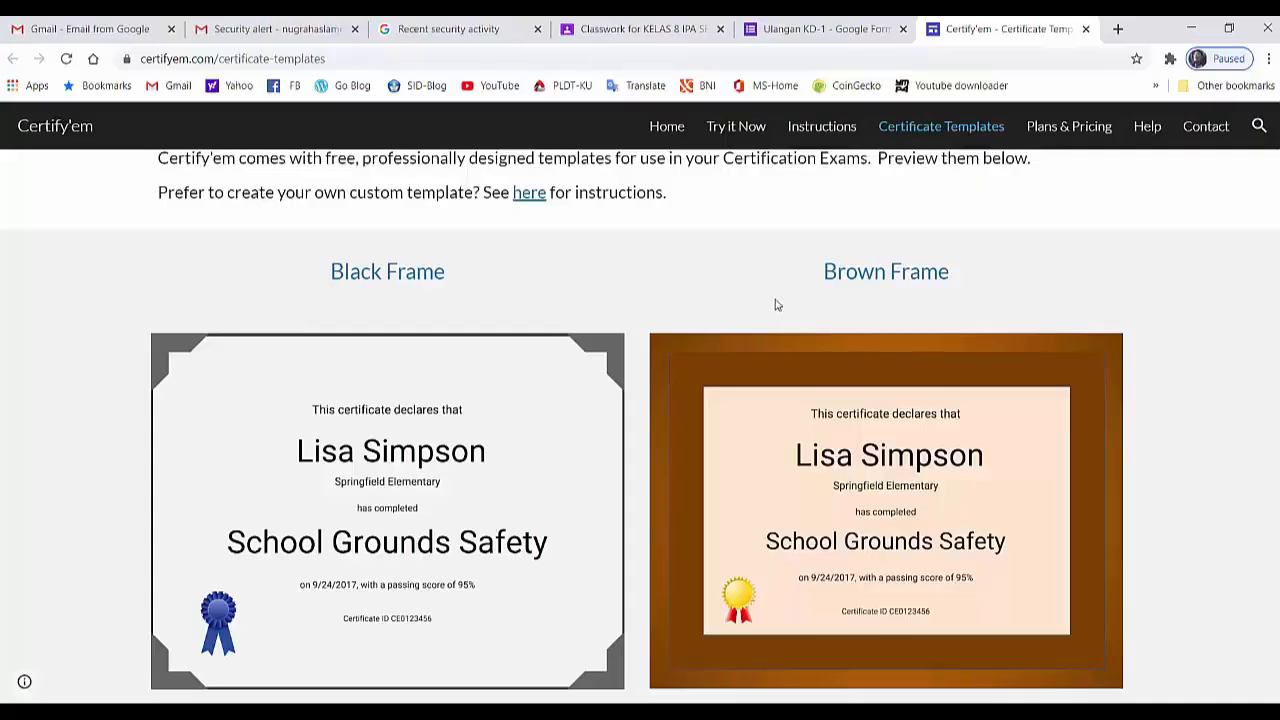
scroll(775, 302, "up", 2)
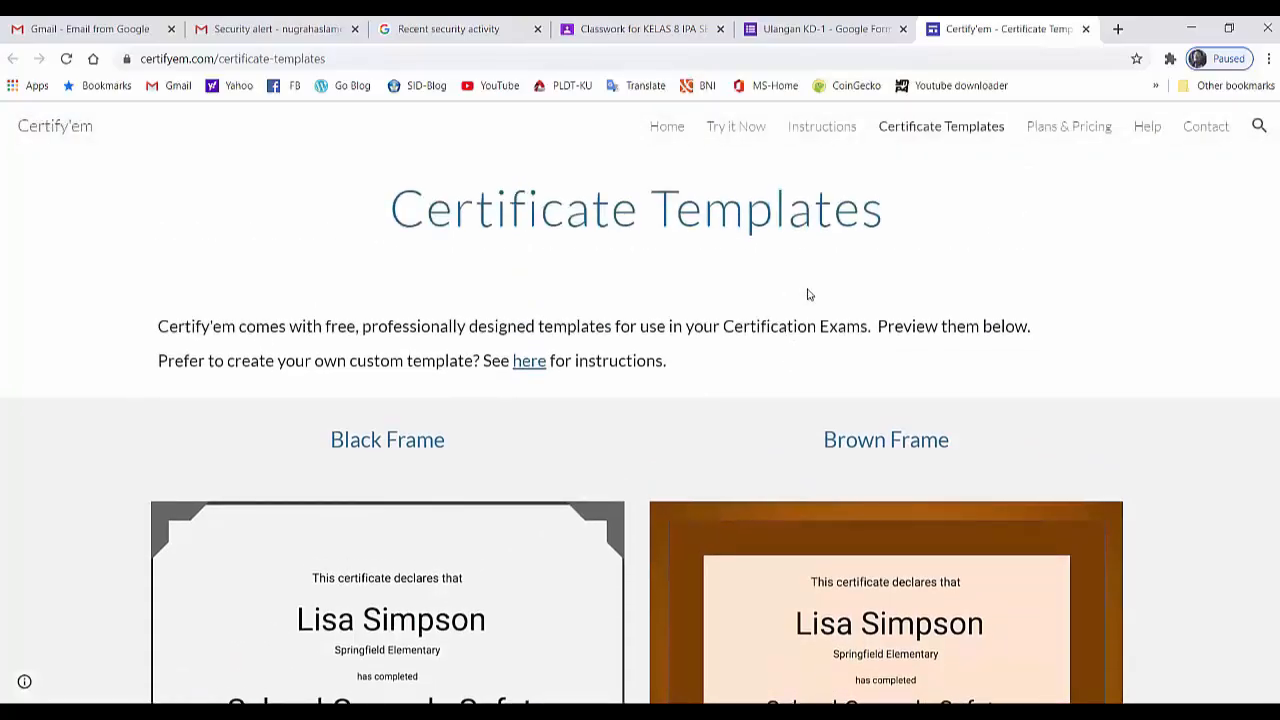
scroll(808, 296, "down", 10)
scroll(848, 400, "down", 5)
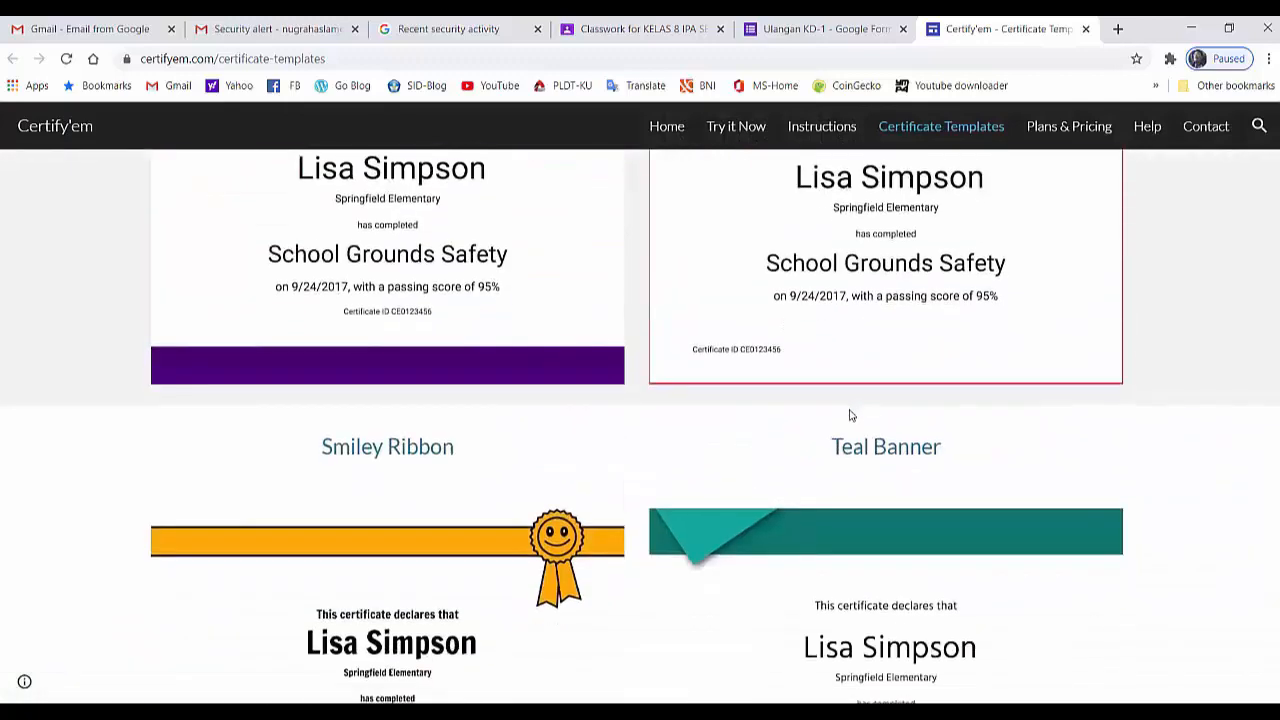
scroll(848, 414, "up", 10)
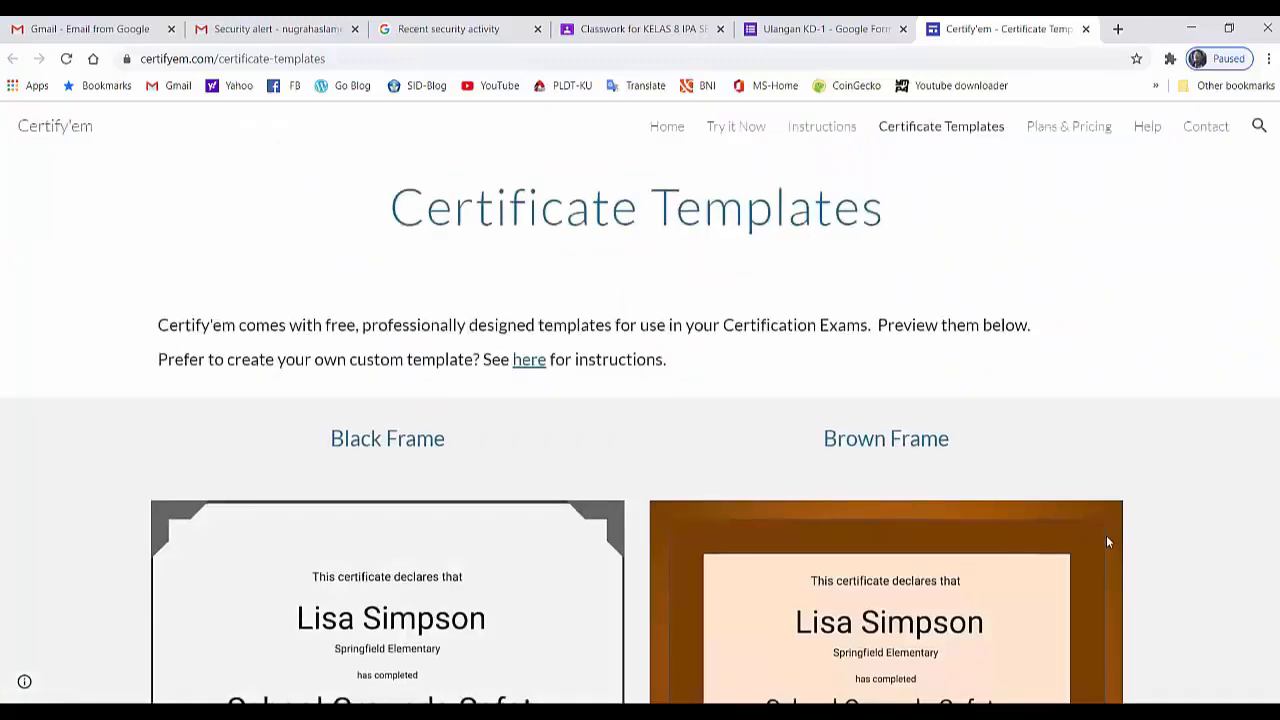
scroll(1107, 541, "down", 1)
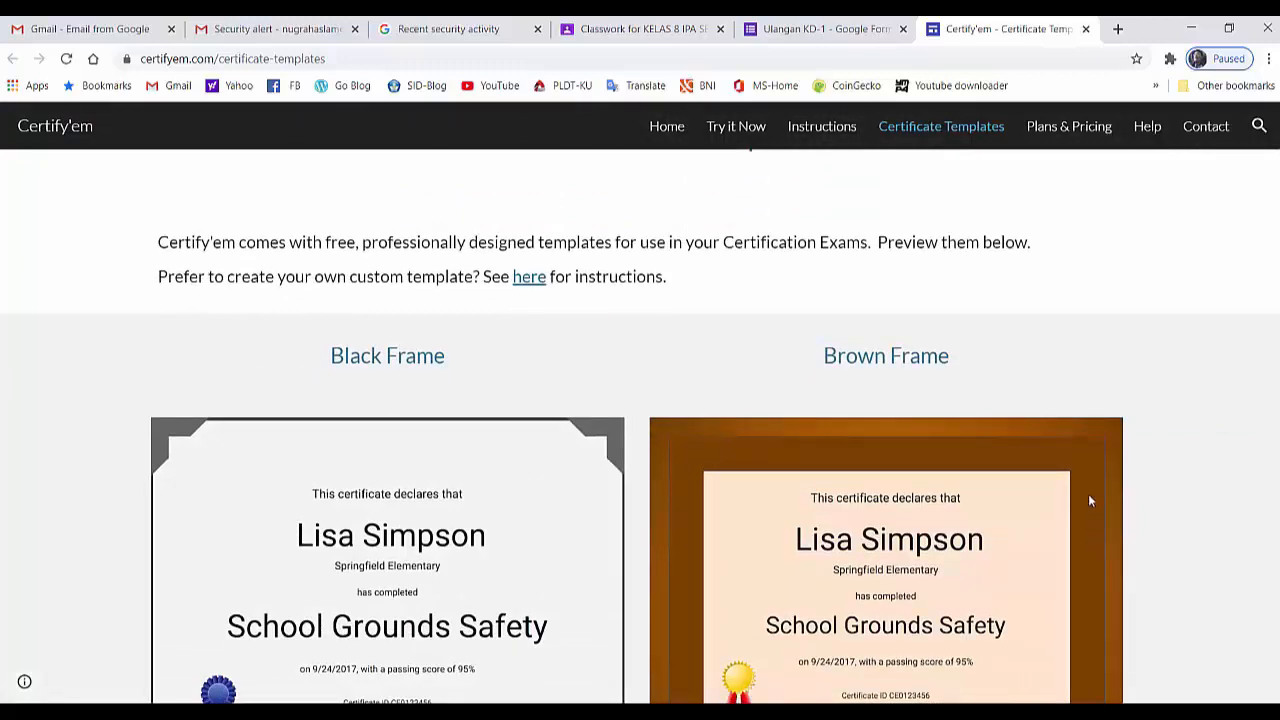
left_click(1085, 31)
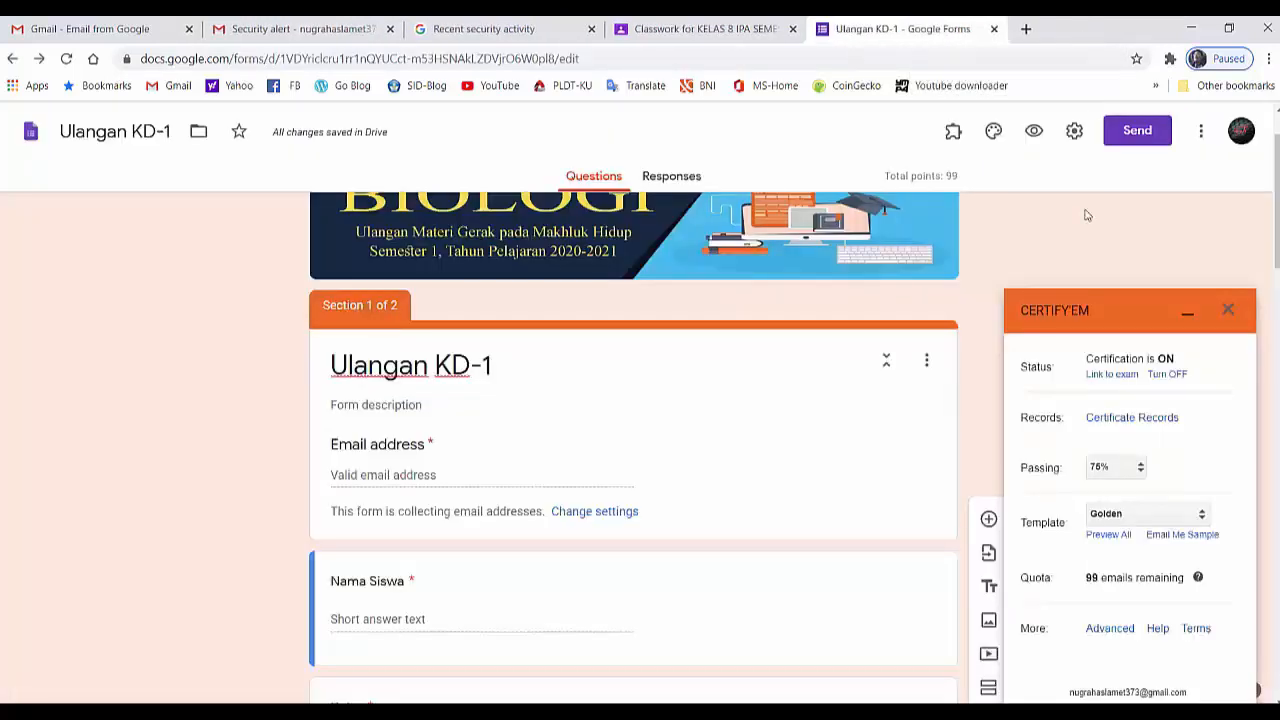
- Open the advanced options of Certify'em for the Ulangan KD-1 form
scroll(1060, 530, "down", 1)
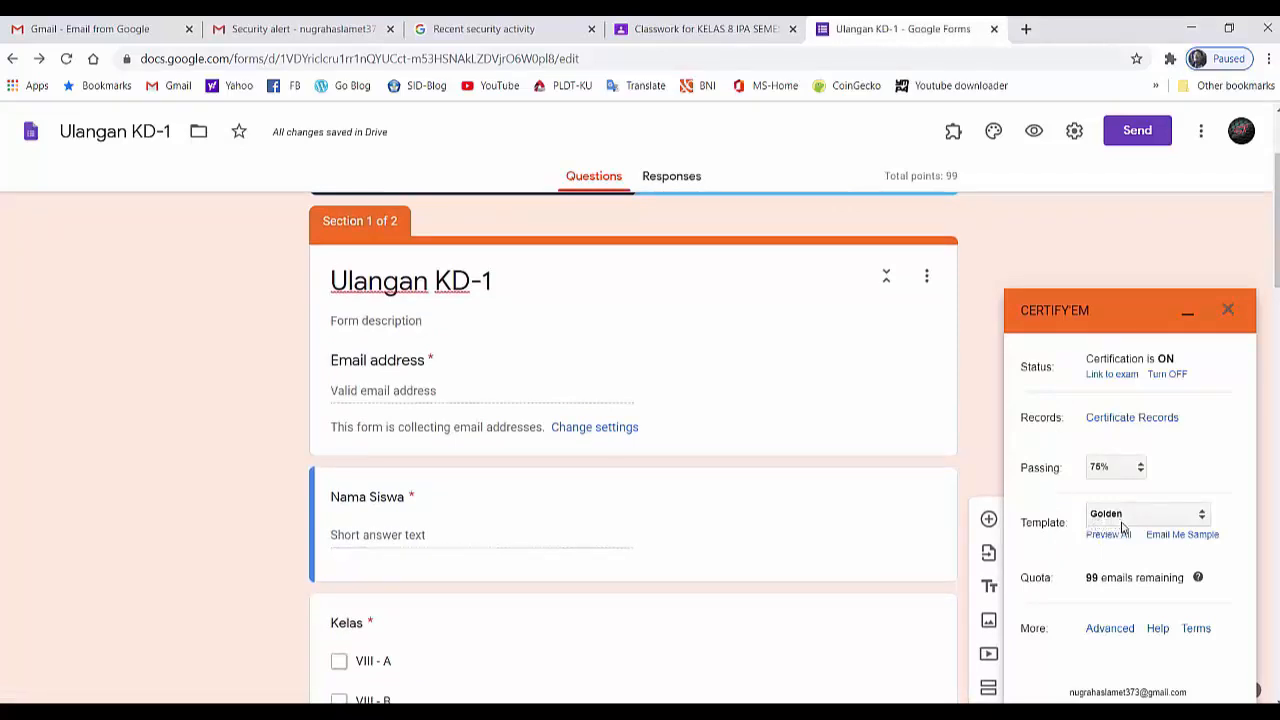
scroll(1096, 594, "down", 1)
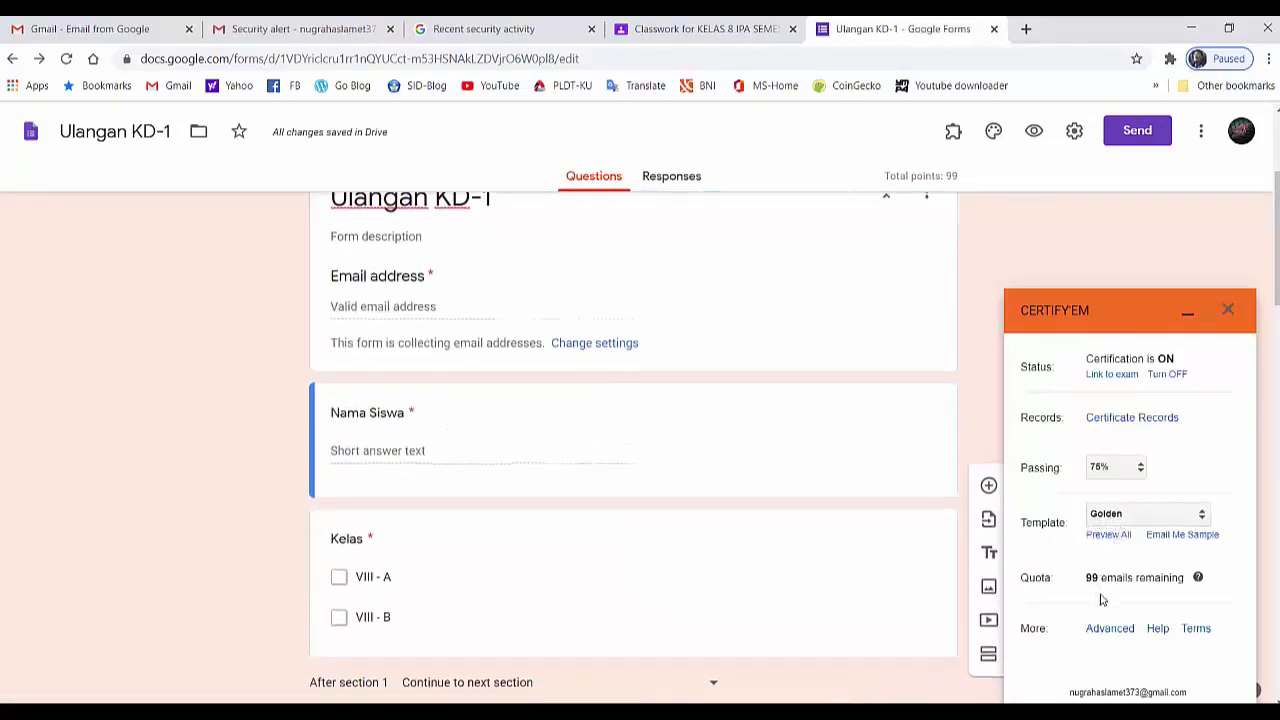
scroll(1123, 636, "down", 1)
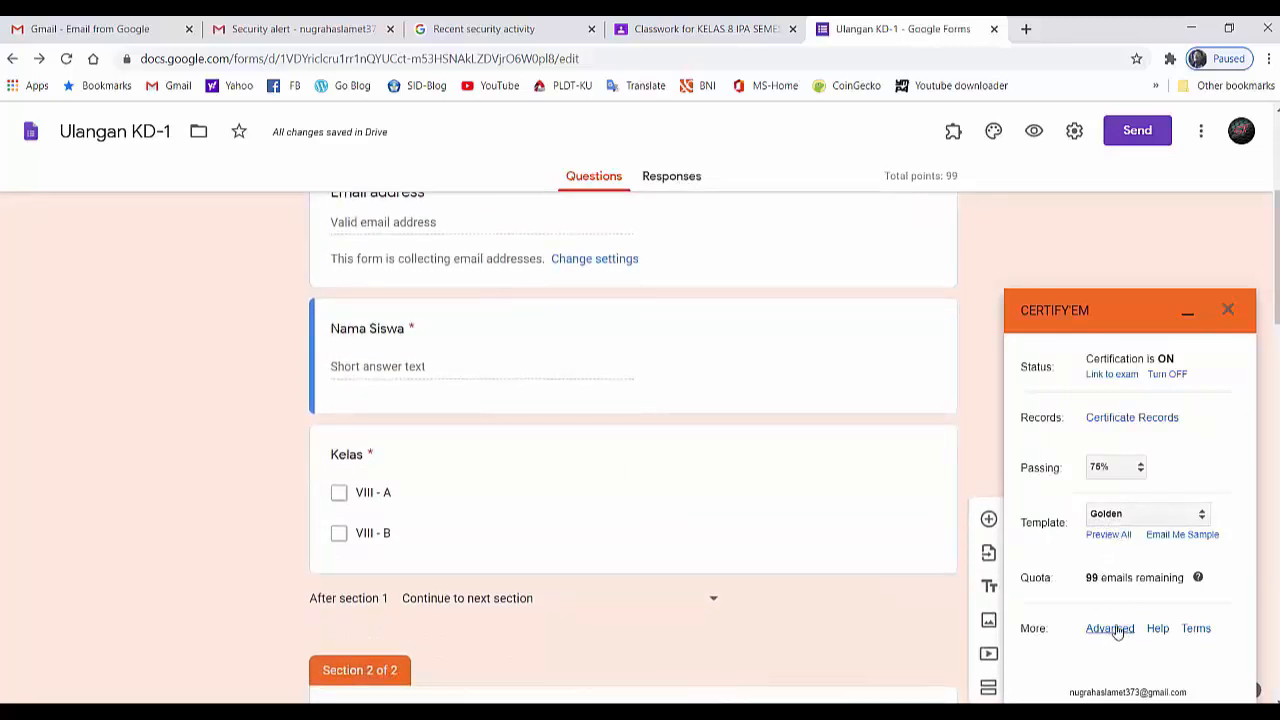
left_click(1112, 629)
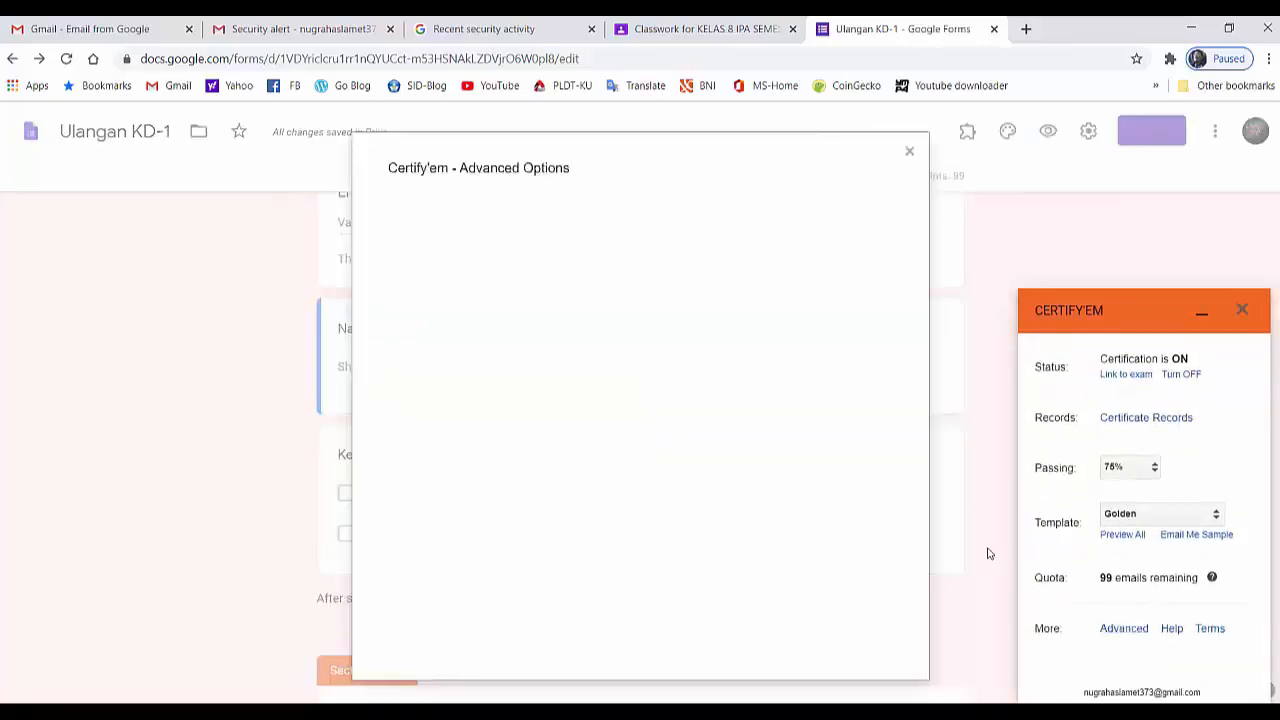
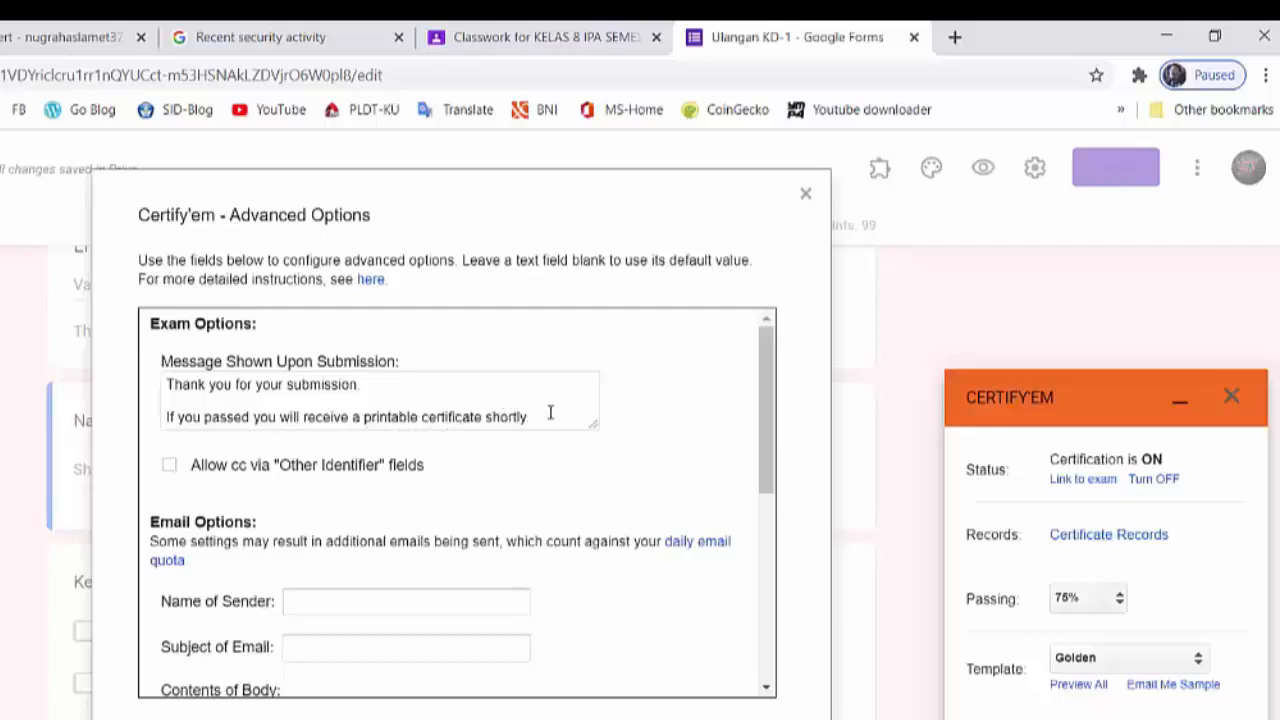
- Replace the message shown upon submission with "Terima kasih anda sudah mengerjakan soal evaluasi KD-1 materi gerak pada makhluk hidup"
left_click_drag(550, 413, 172, 390)
key("BackSpace")
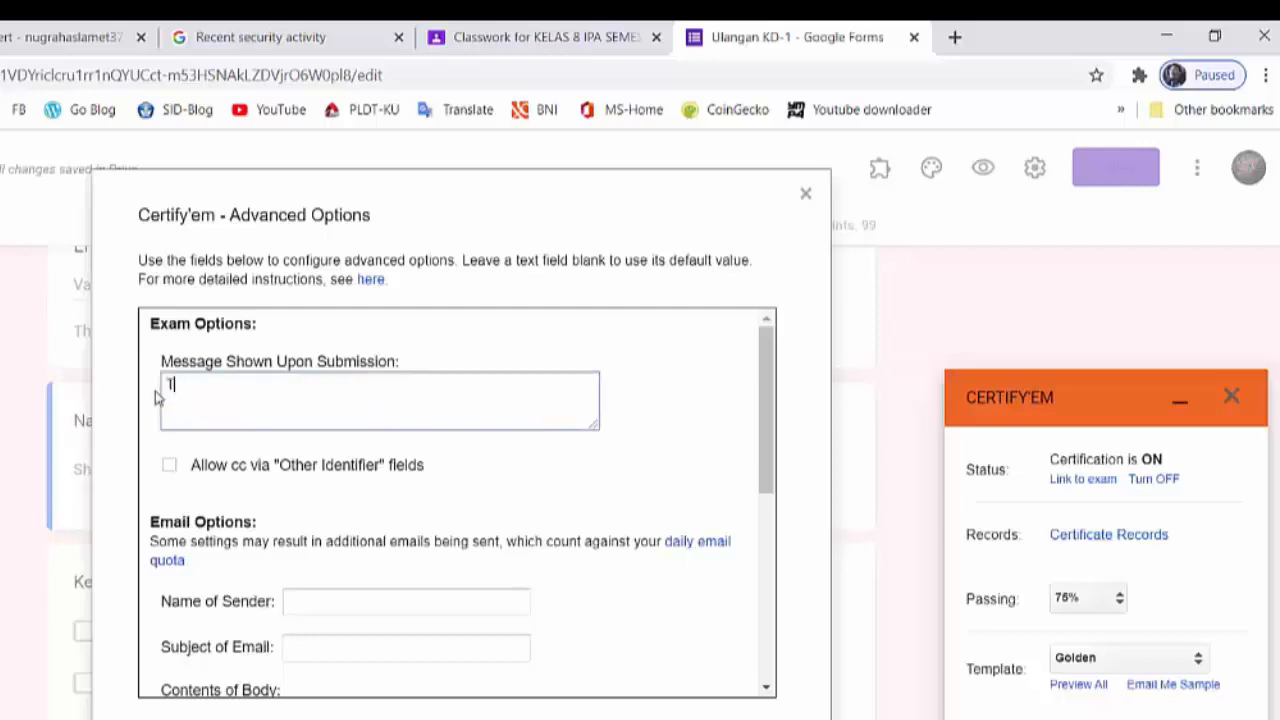
type("erima kasih anda")
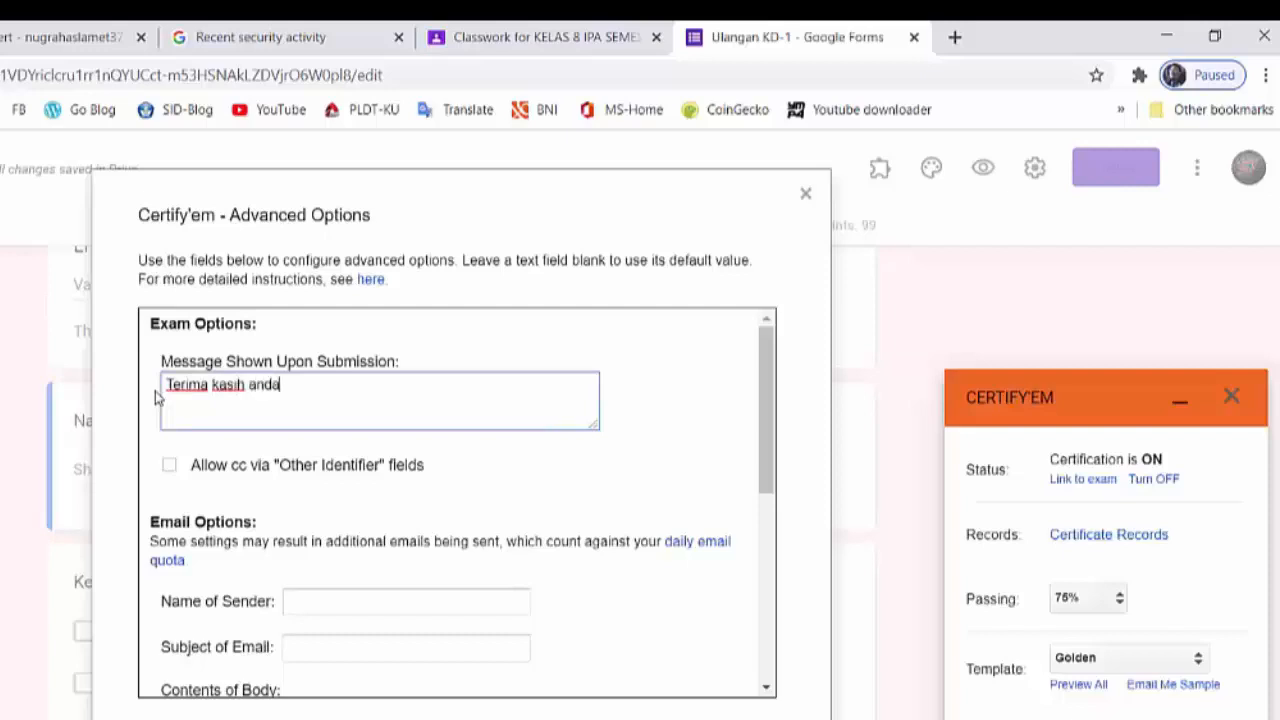
type(" sudah mengerjakan")
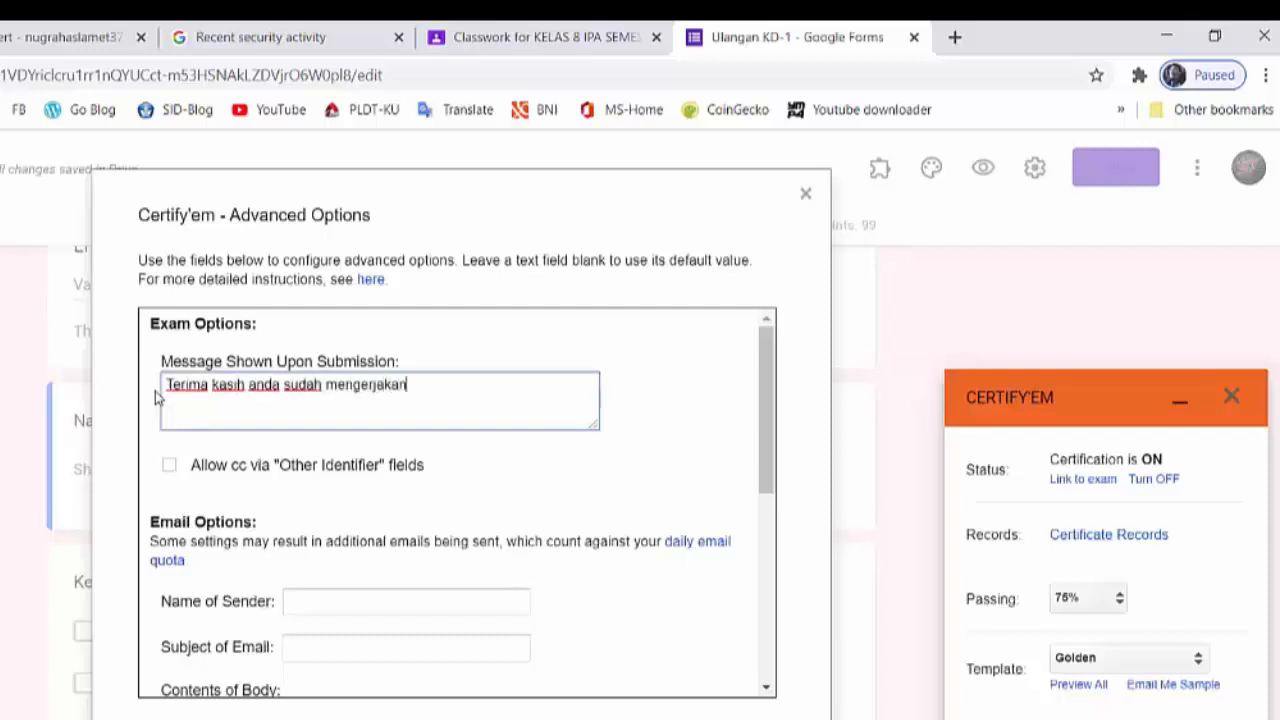
type(" soal eva")
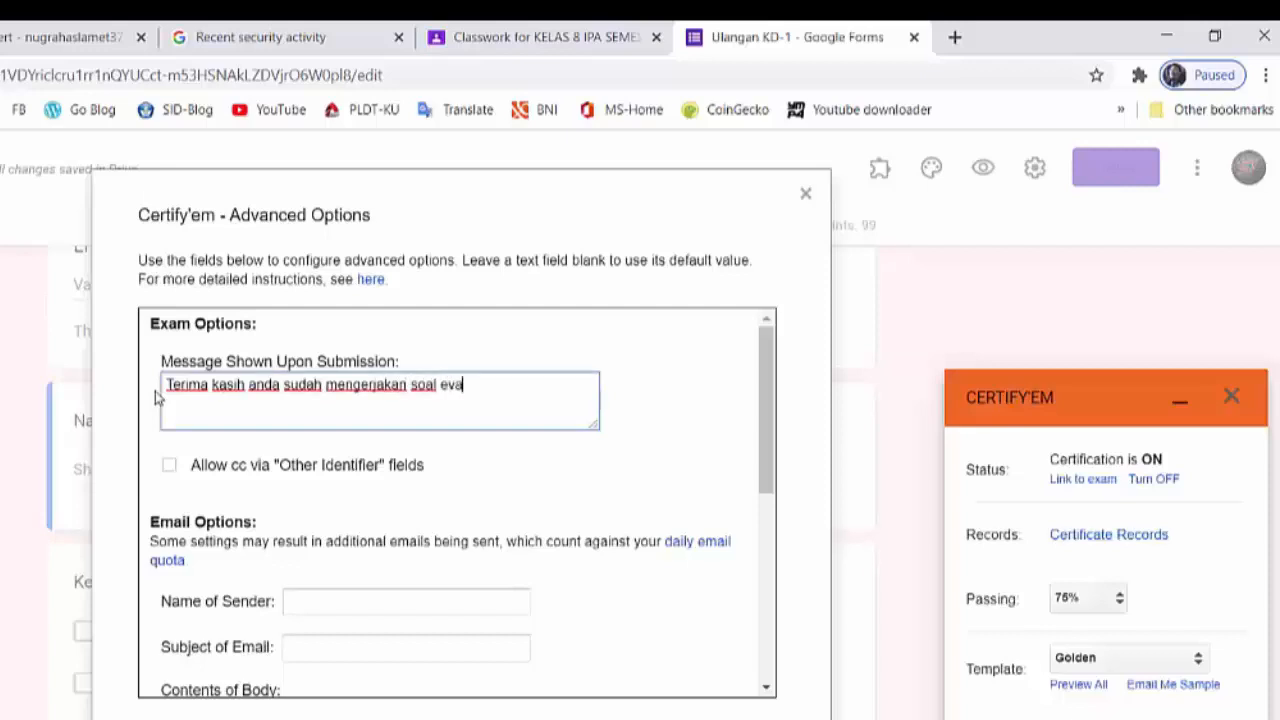
type("luasi KD-1")
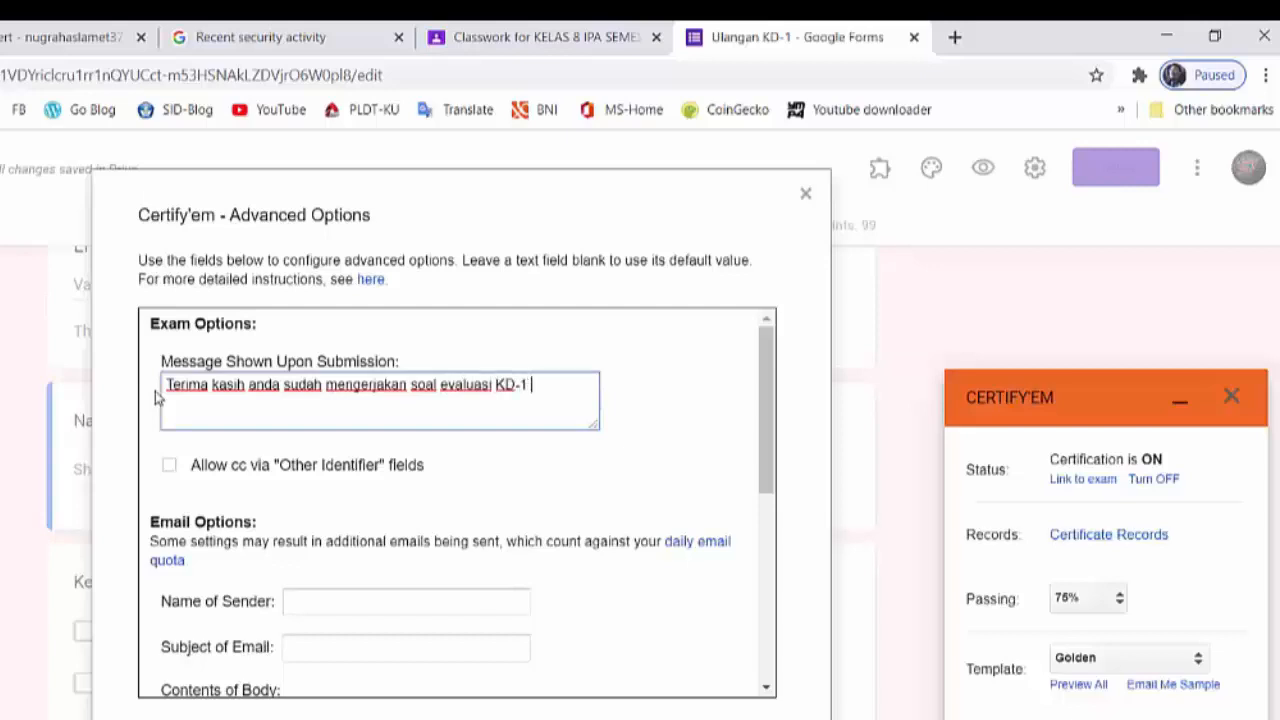
type(" materi gerak ")
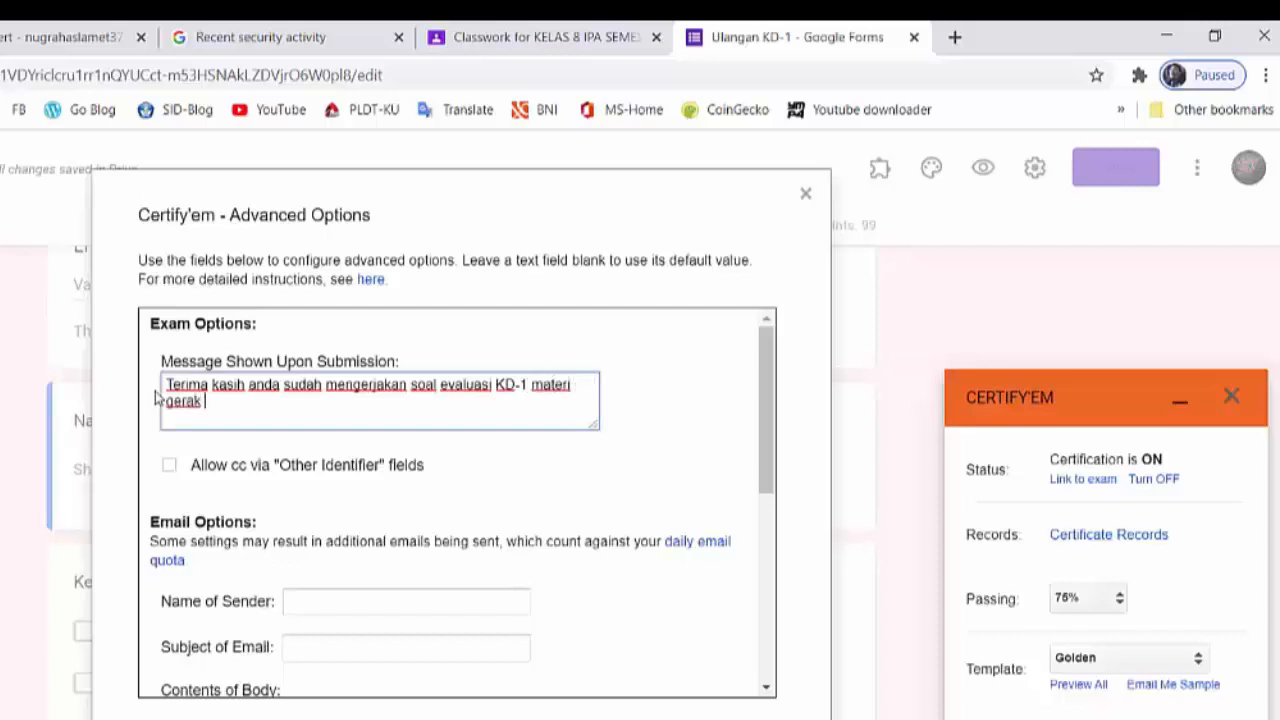
type("pada makhluk hidu")
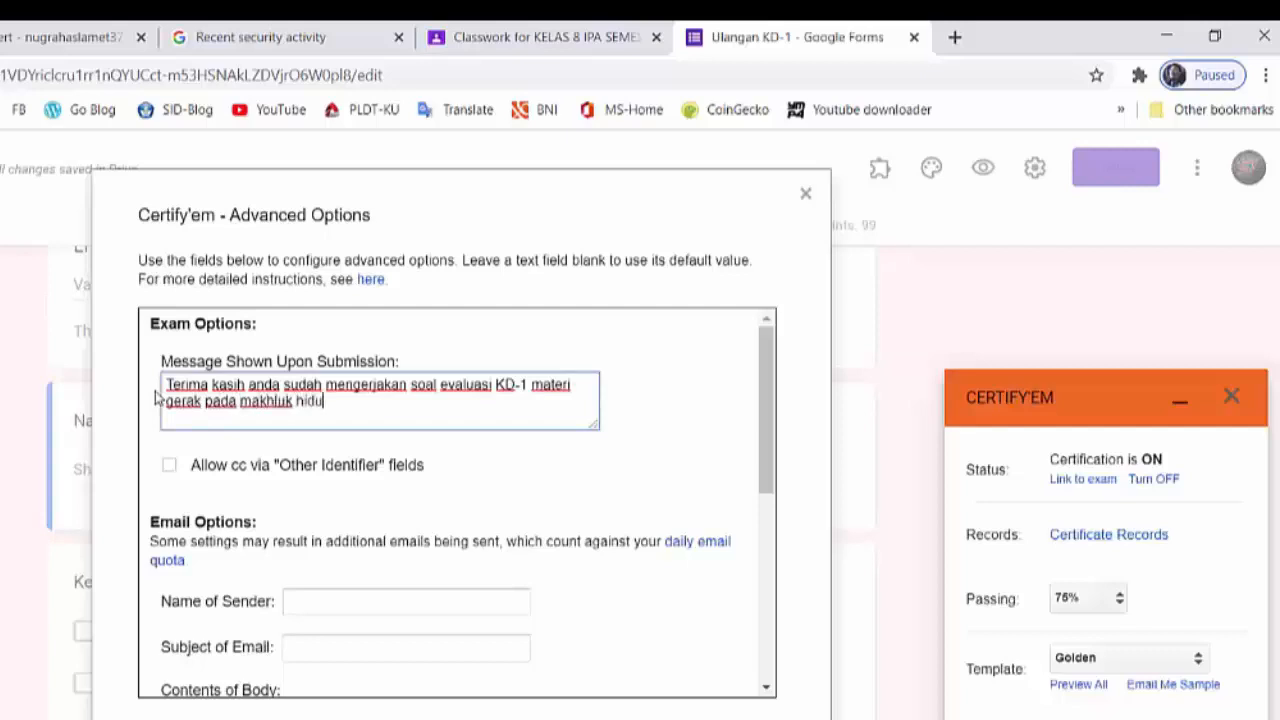
type("p")
- Enter the teacher's full name as the name of the sender in the email options
scroll(206, 505, "down", 1)
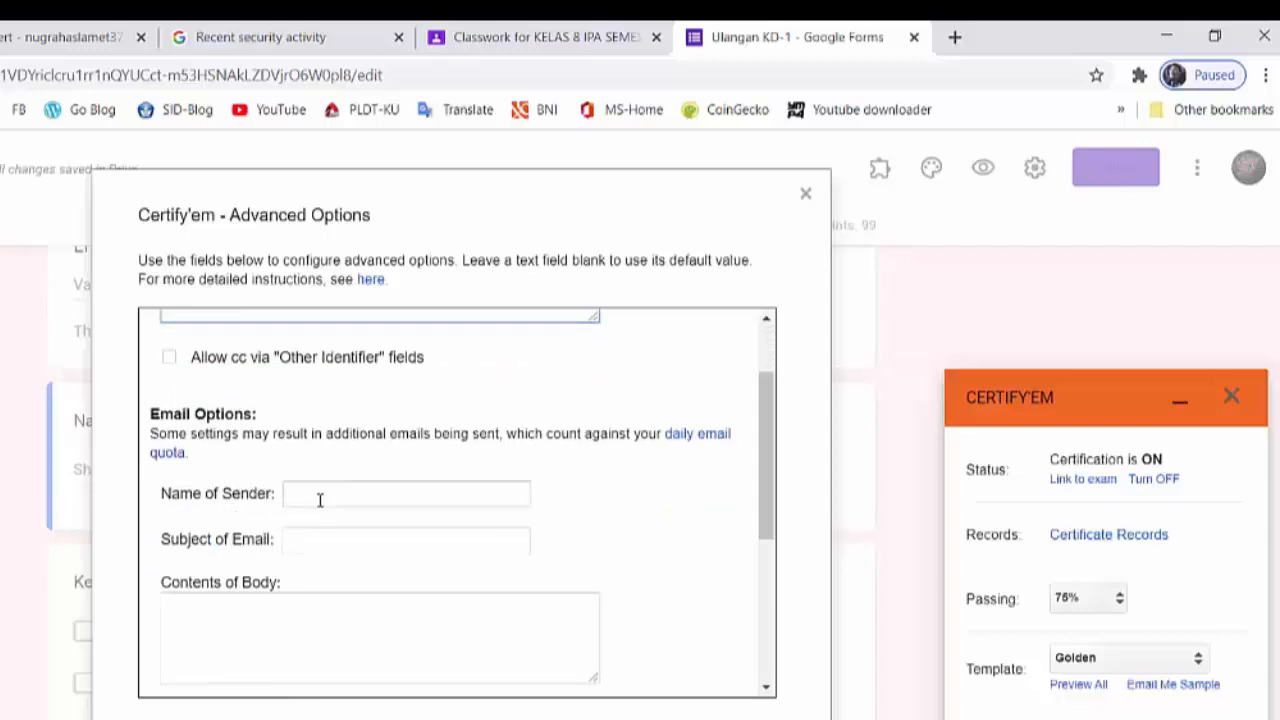
left_click(318, 499)
left_click(309, 493)
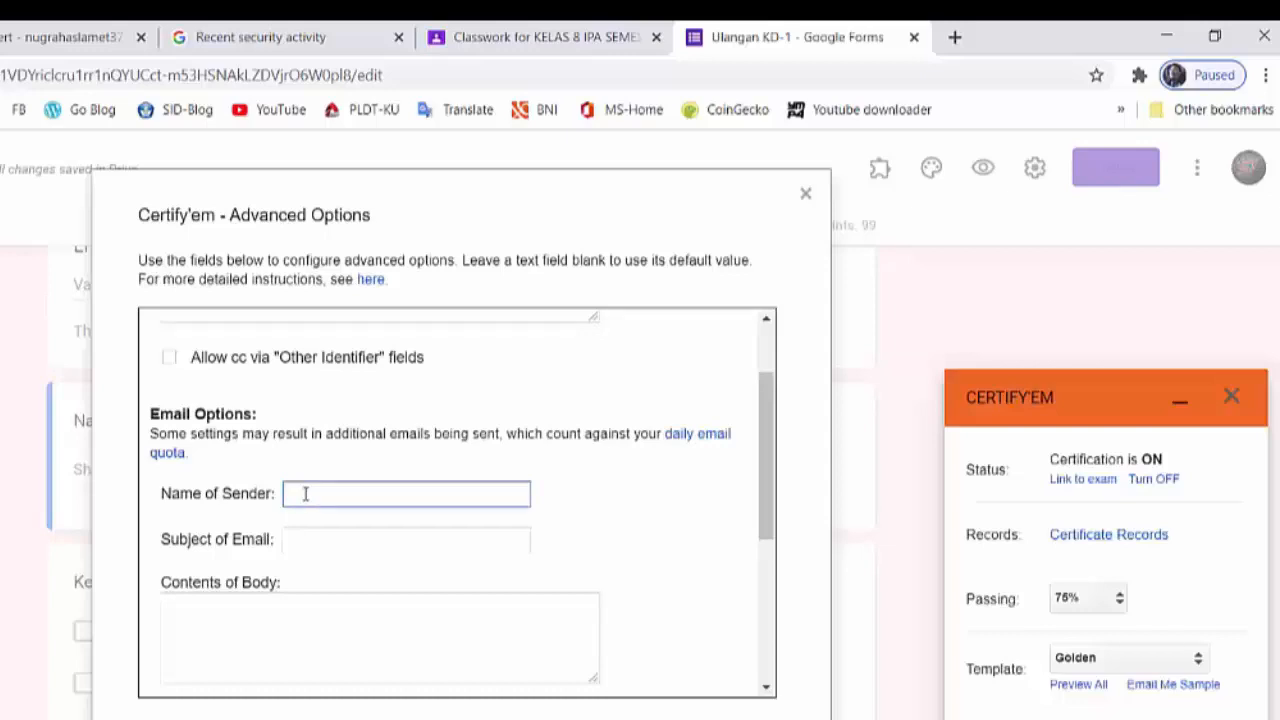
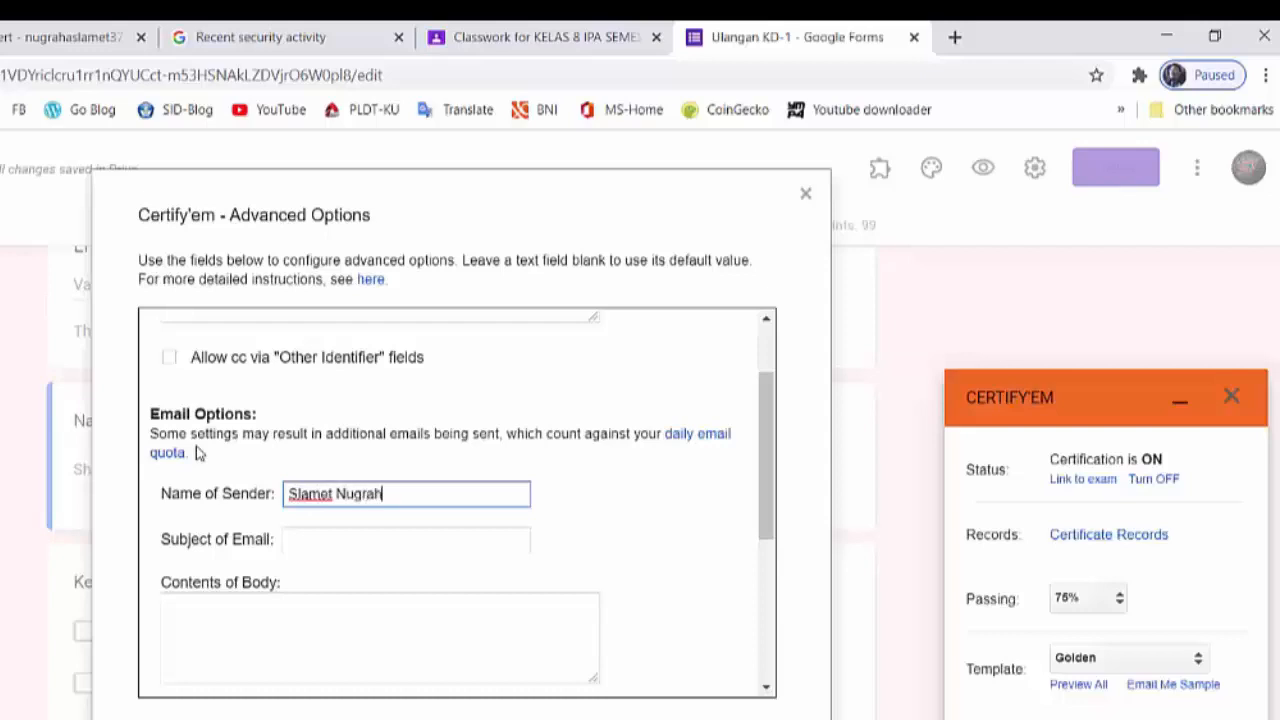
- Set the subject of the certificate email to "Sertifikat KD-1 Gerak Pada Makhluk Hidup"
key("Tab")
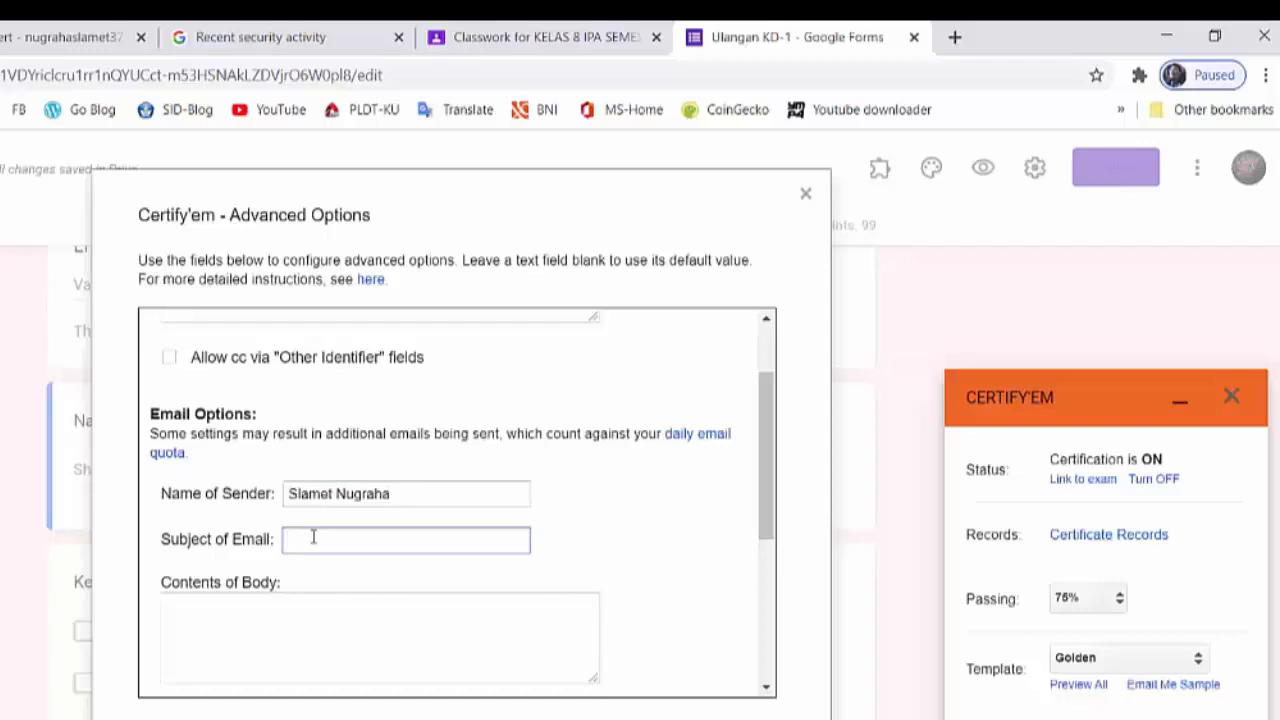
type("Sertifikat Gr")
key("BackSpace")
key("BackSpace")
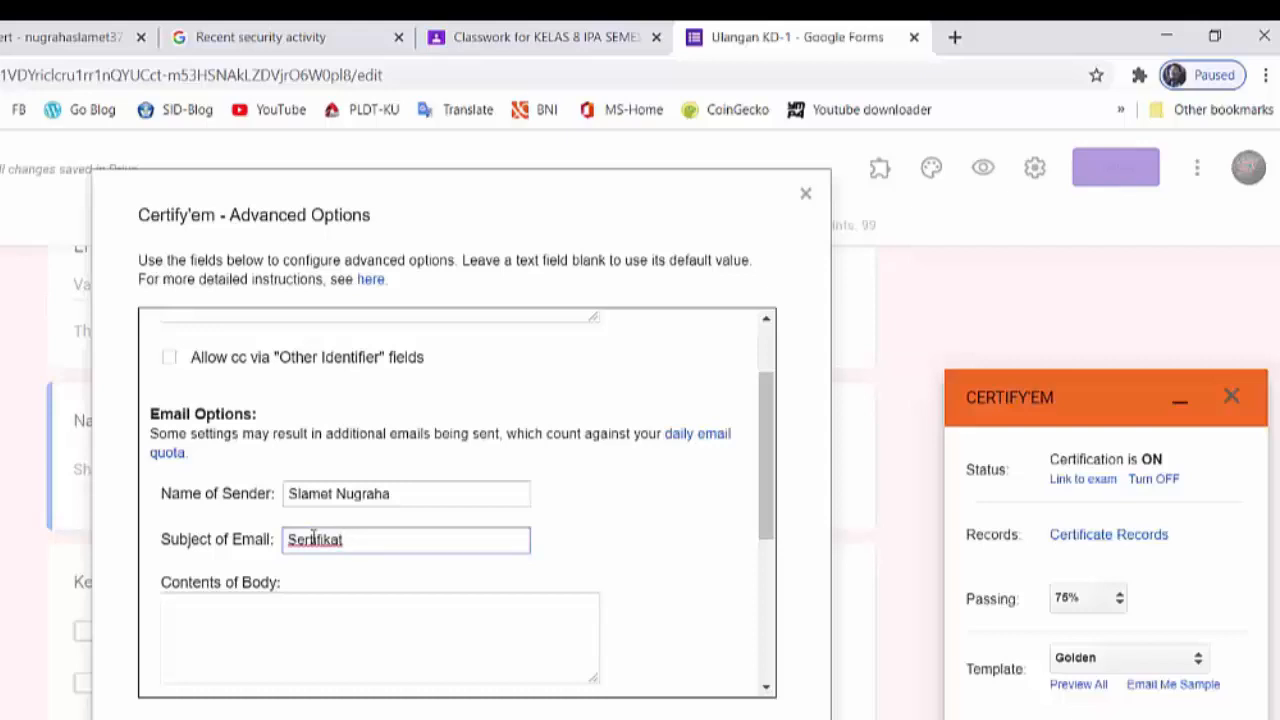
type("KD-1 Gerak Pada")
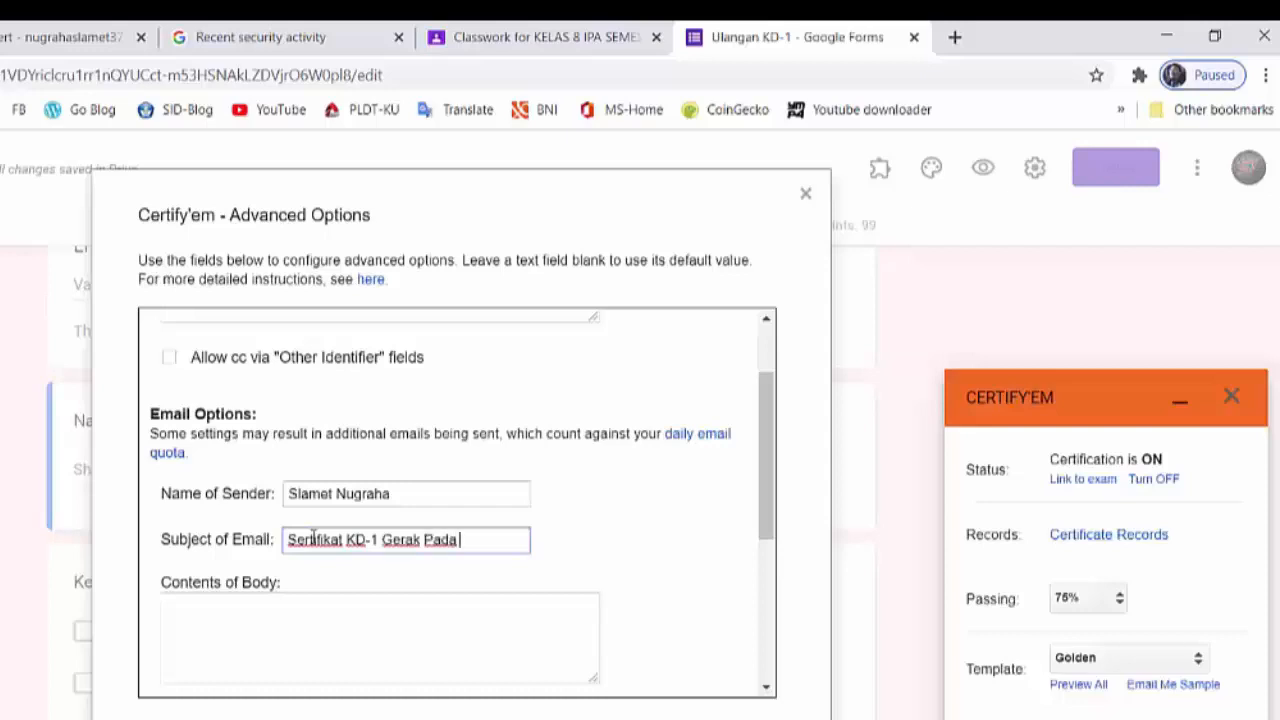
type(" Makhluk Hidup")
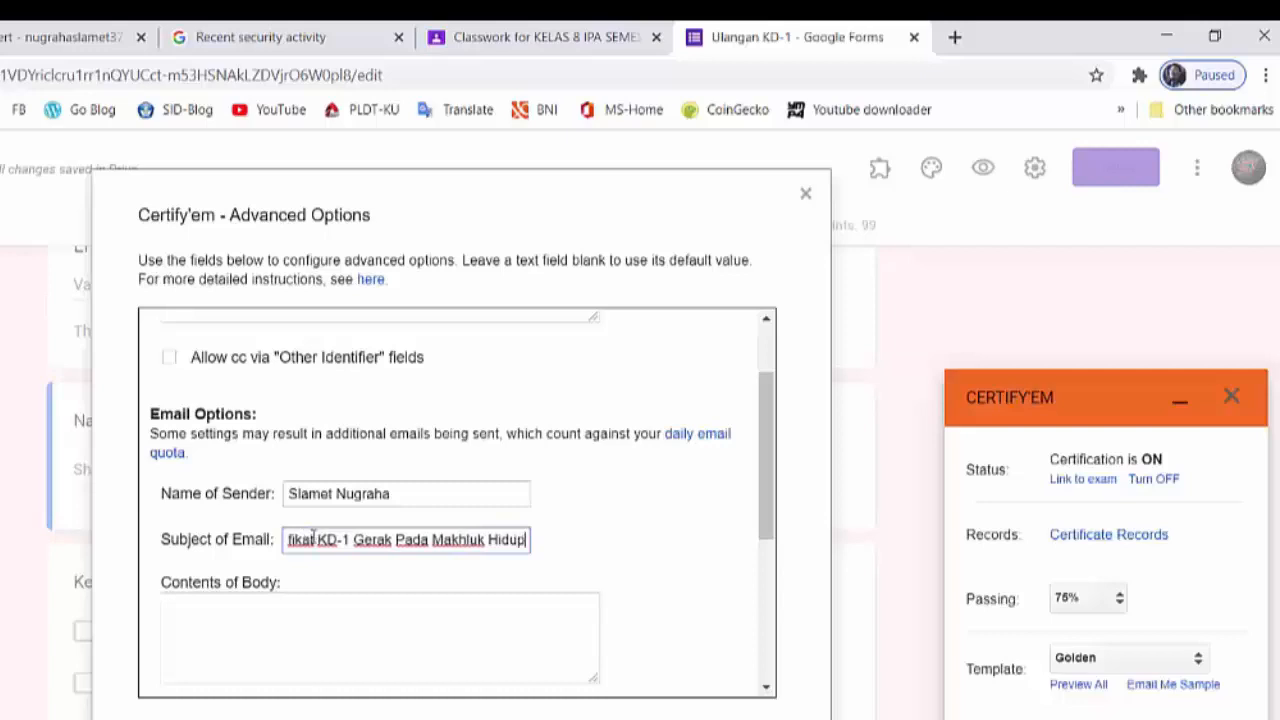
- Write the certificate email's body as: Selamat anda telah dinyatakan tuntas untuk materi KD-1 "Gerak pada makhluk hidup"
left_click(252, 632)
scroll(355, 605, "down", 1)
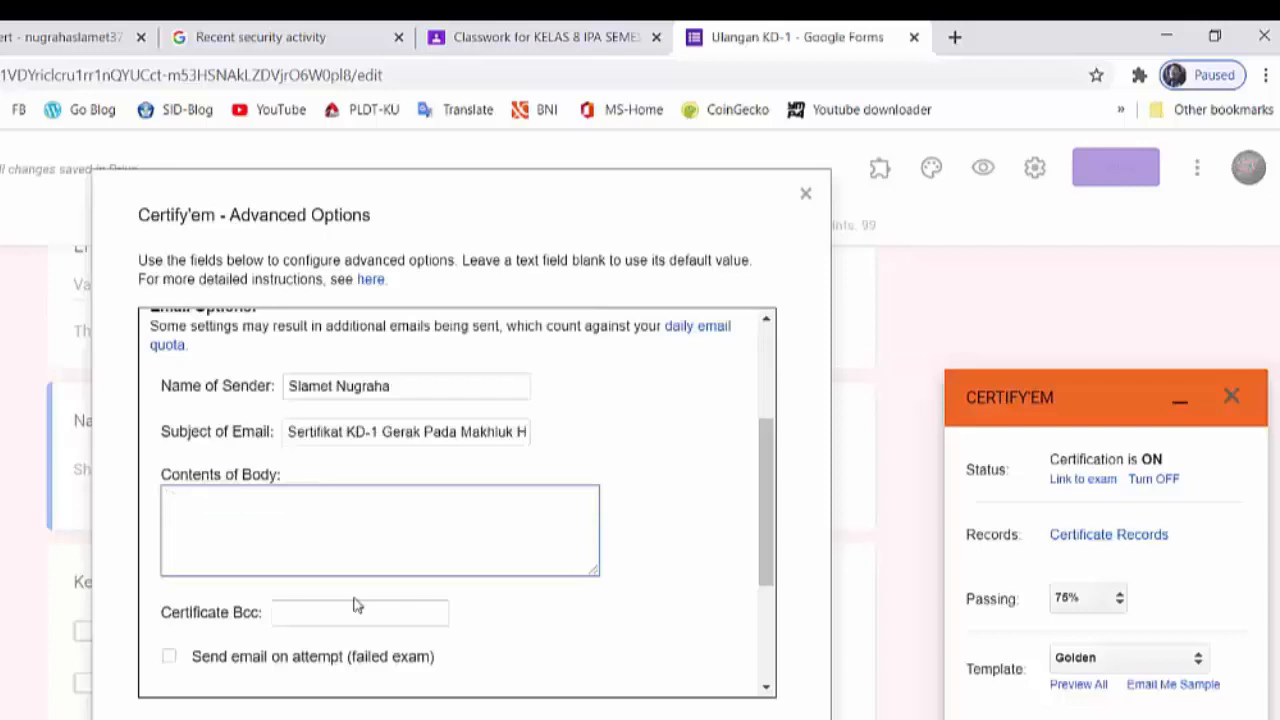
type("Selamat an")
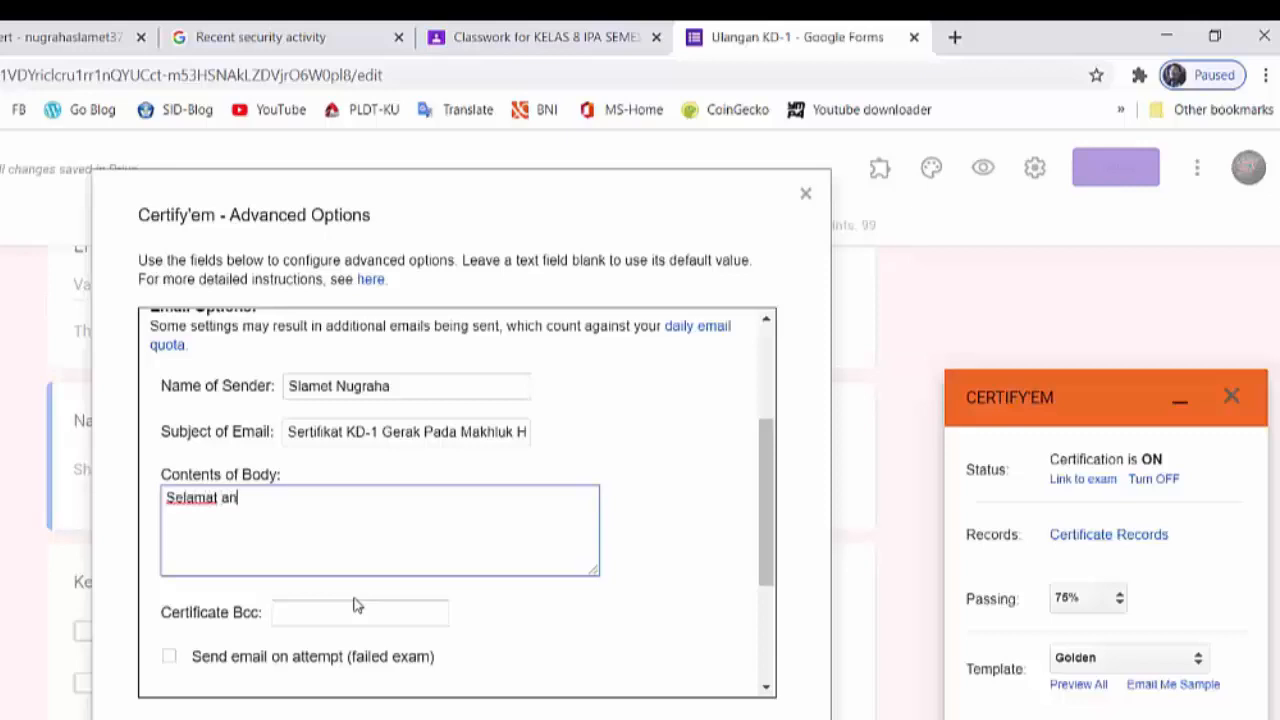
type("da telah dinya")
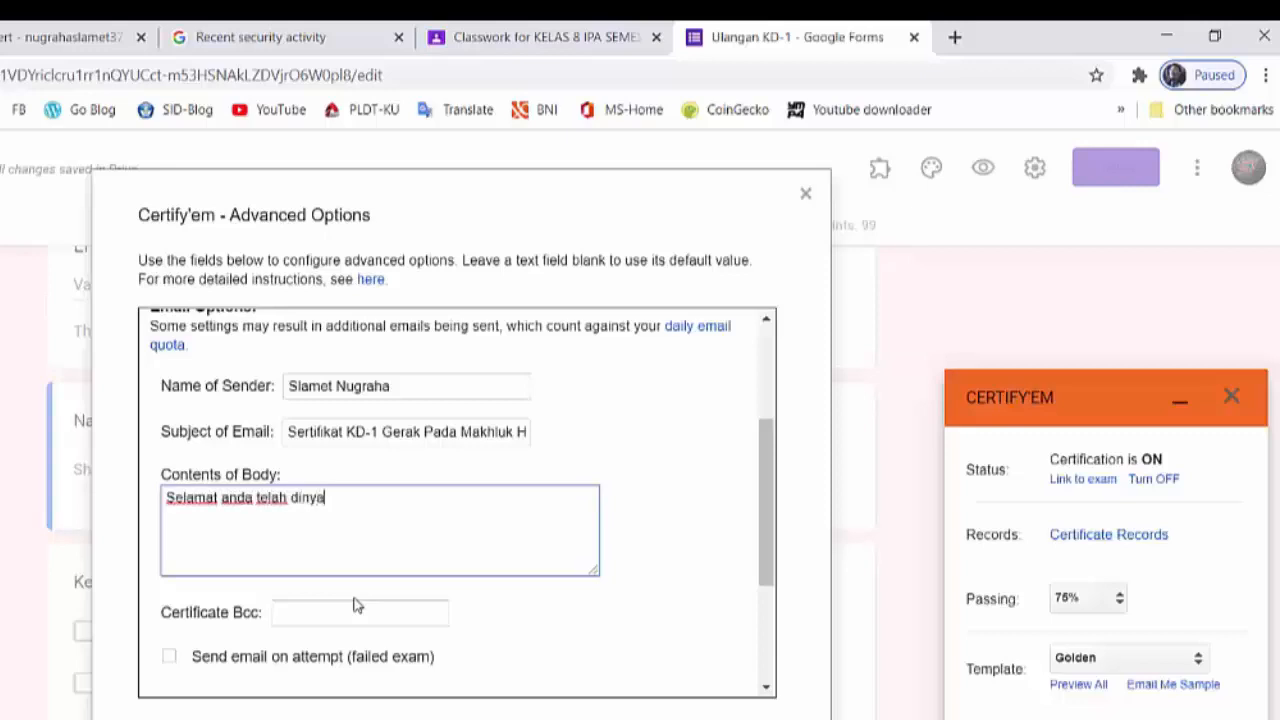
type("takan tuntas untuk ")
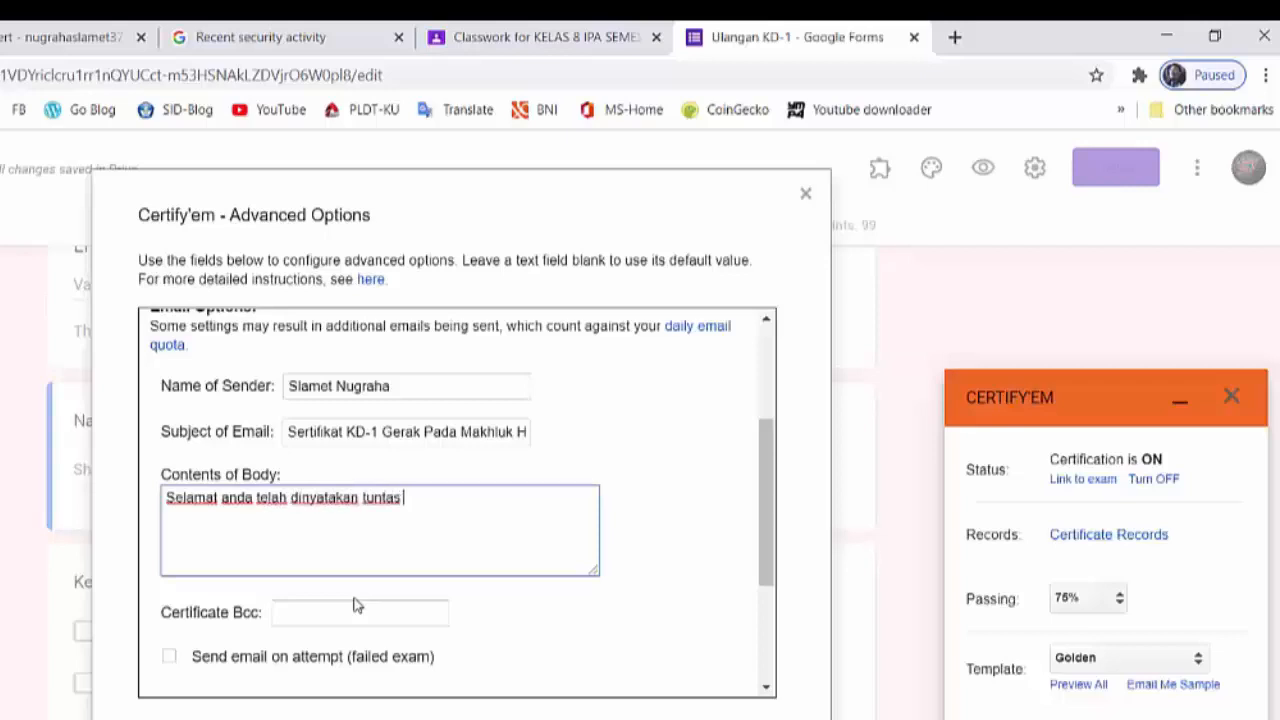
type("materi ")
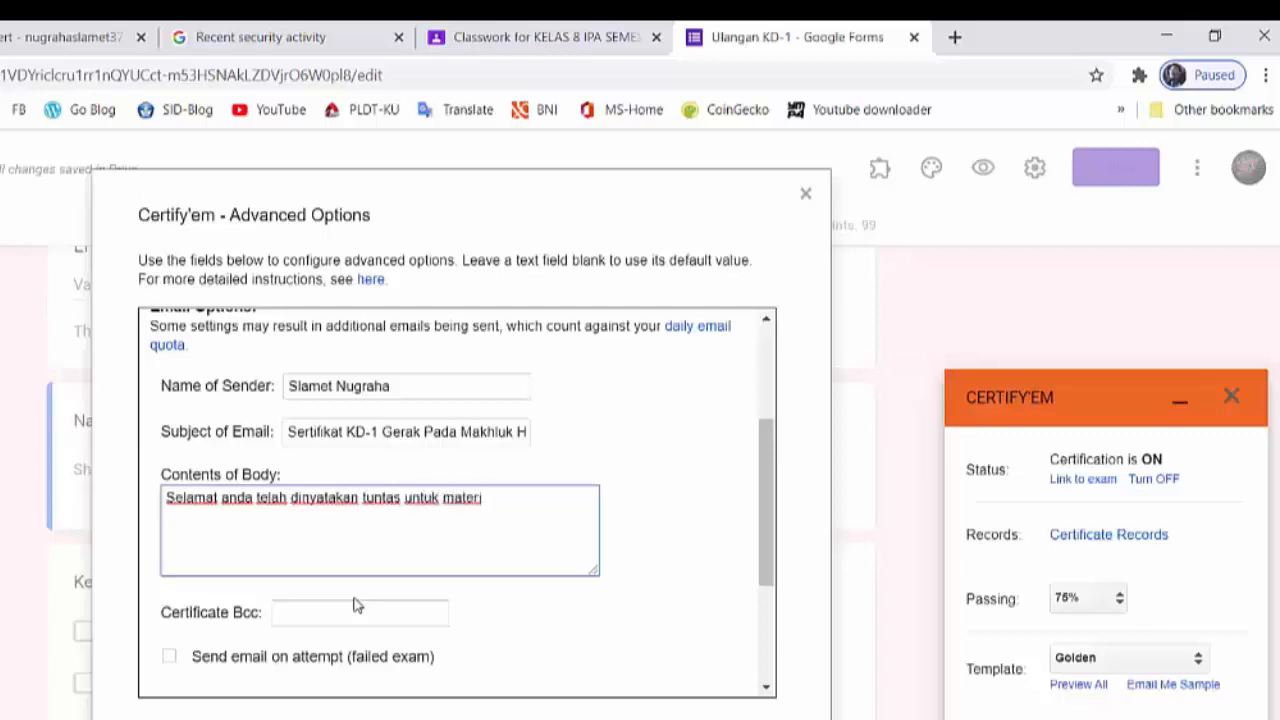
type("KD-1 \"Gerak pada ")
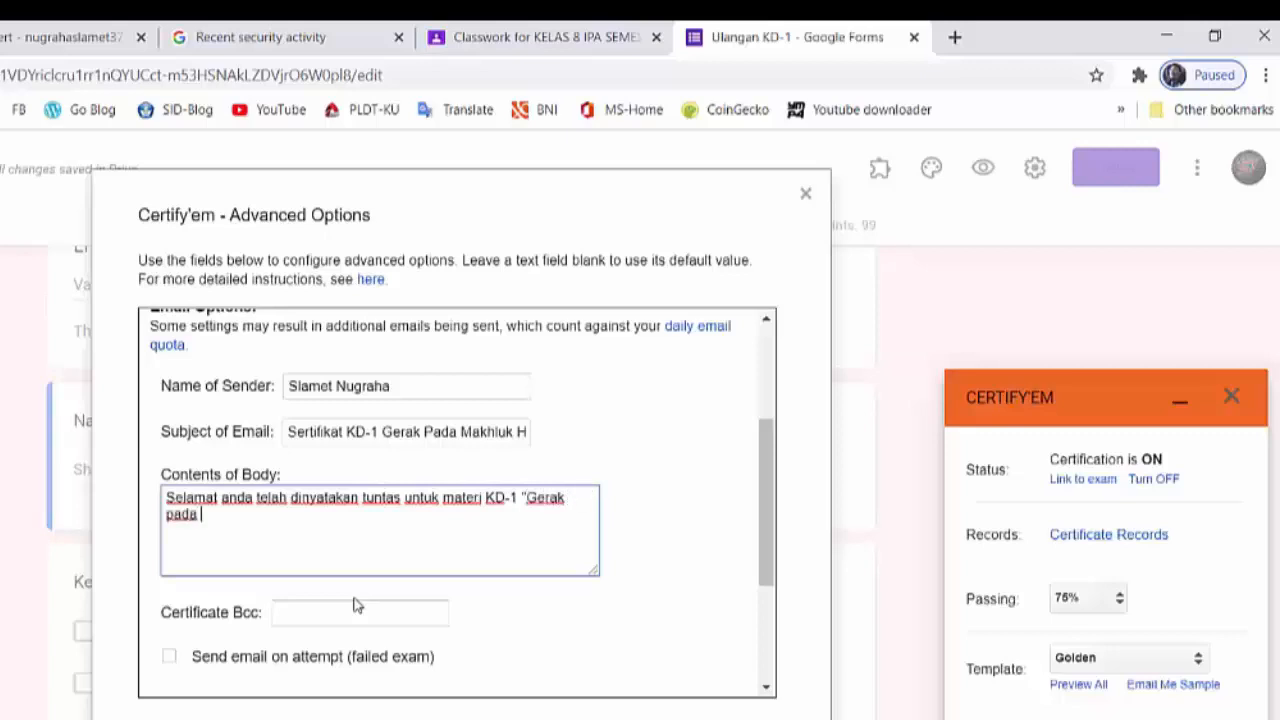
type("makhluk hidup\"")
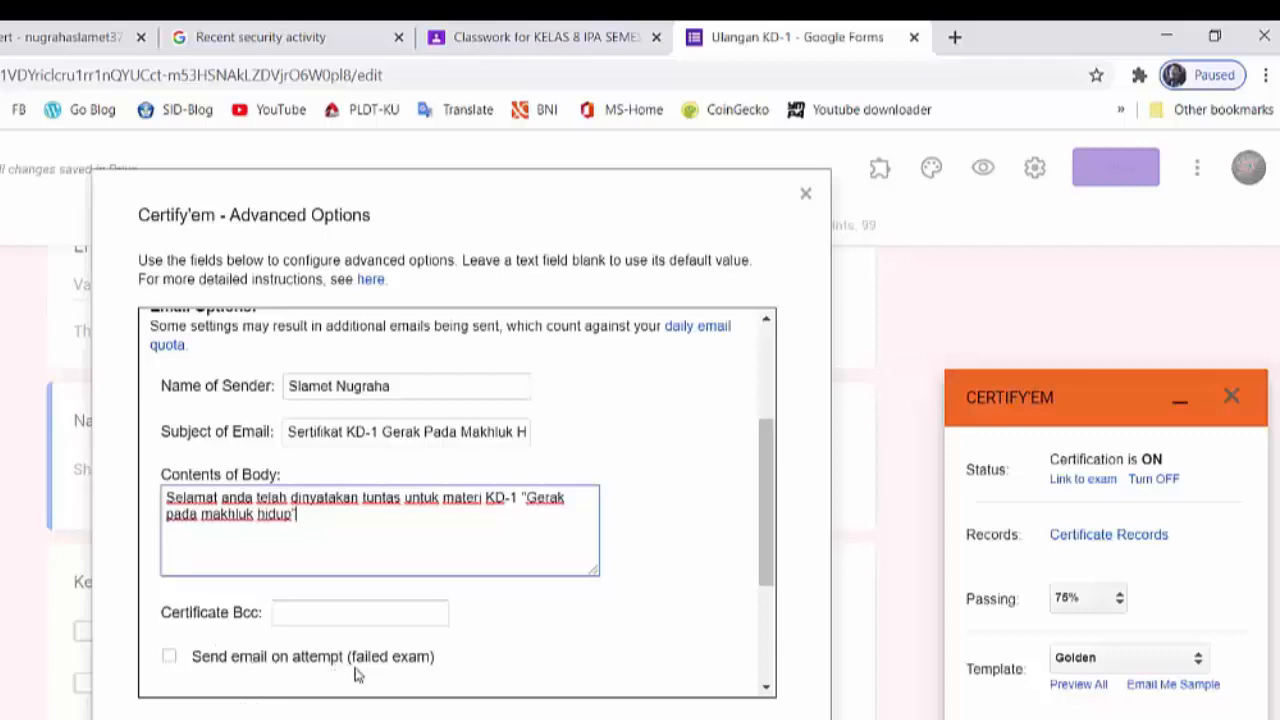
- Enable sending an email on a failed exam and set its subject to "Anda belum mencapai KKM 75, silah mengikuti kegiatan remedial"
left_click(169, 657)
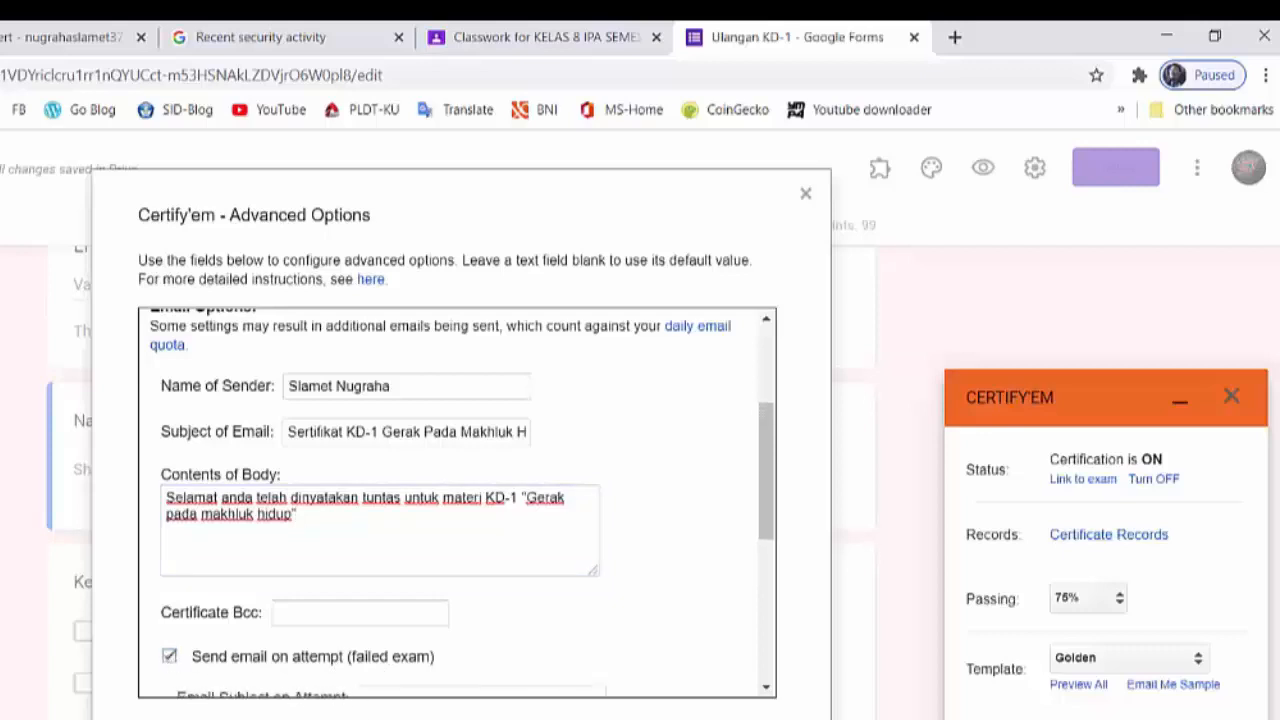
scroll(557, 630, "down", 1)
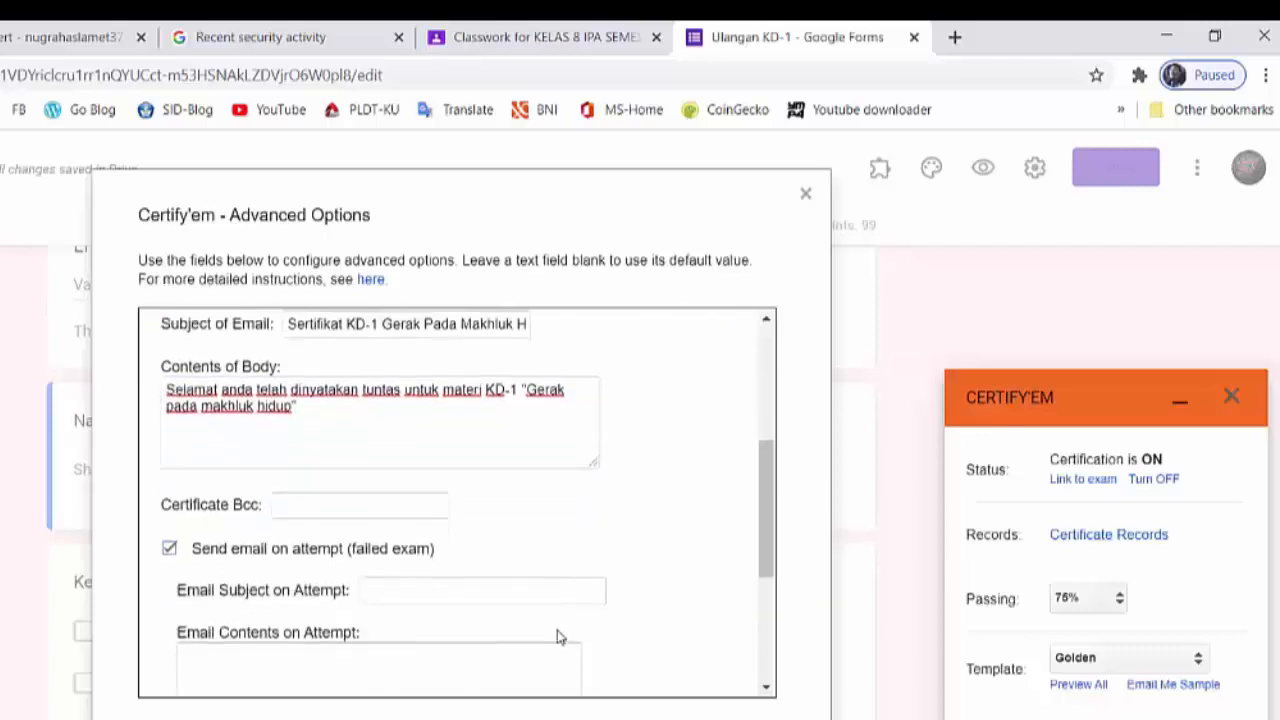
left_click(369, 588)
type("Anda")
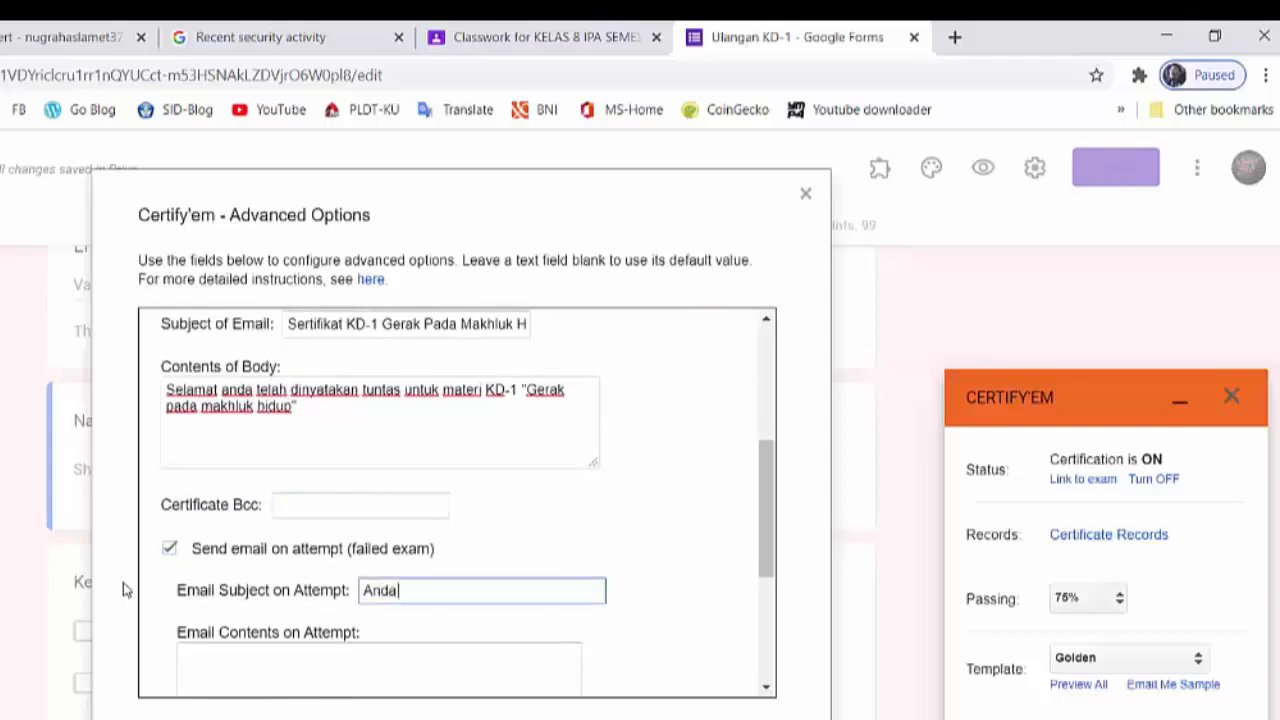
type(" belum men")
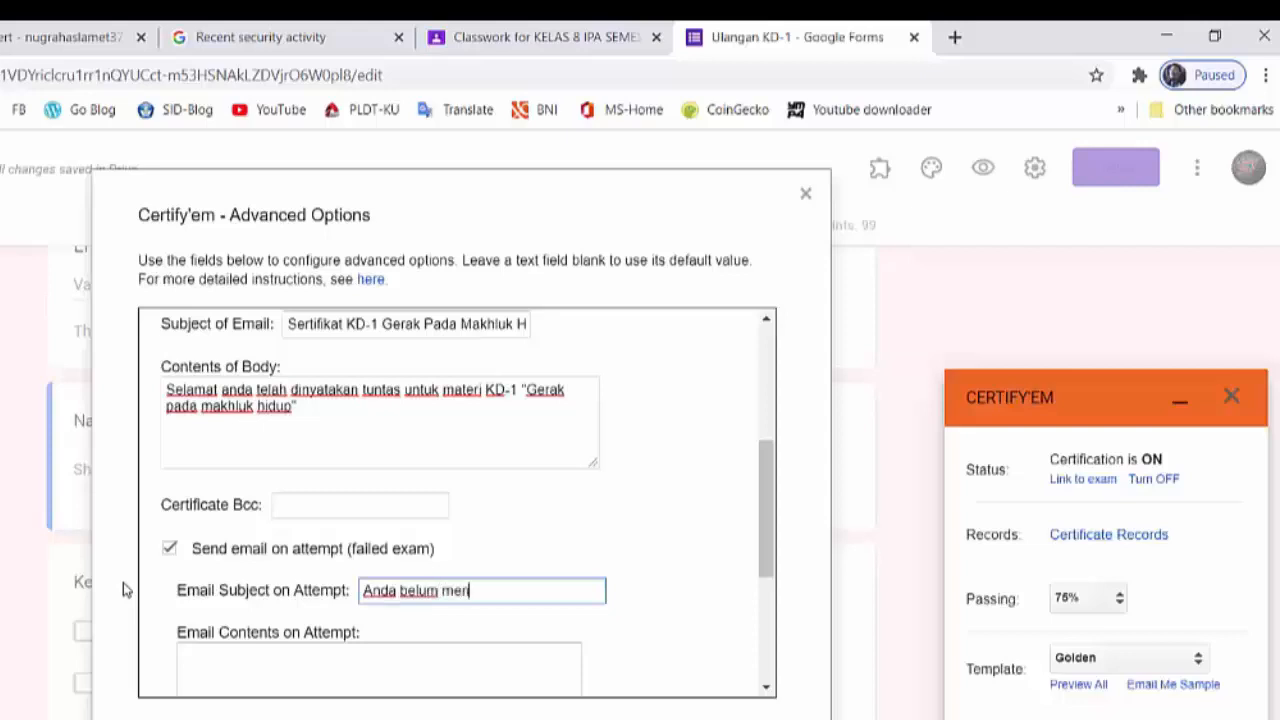
type("capai KKM")
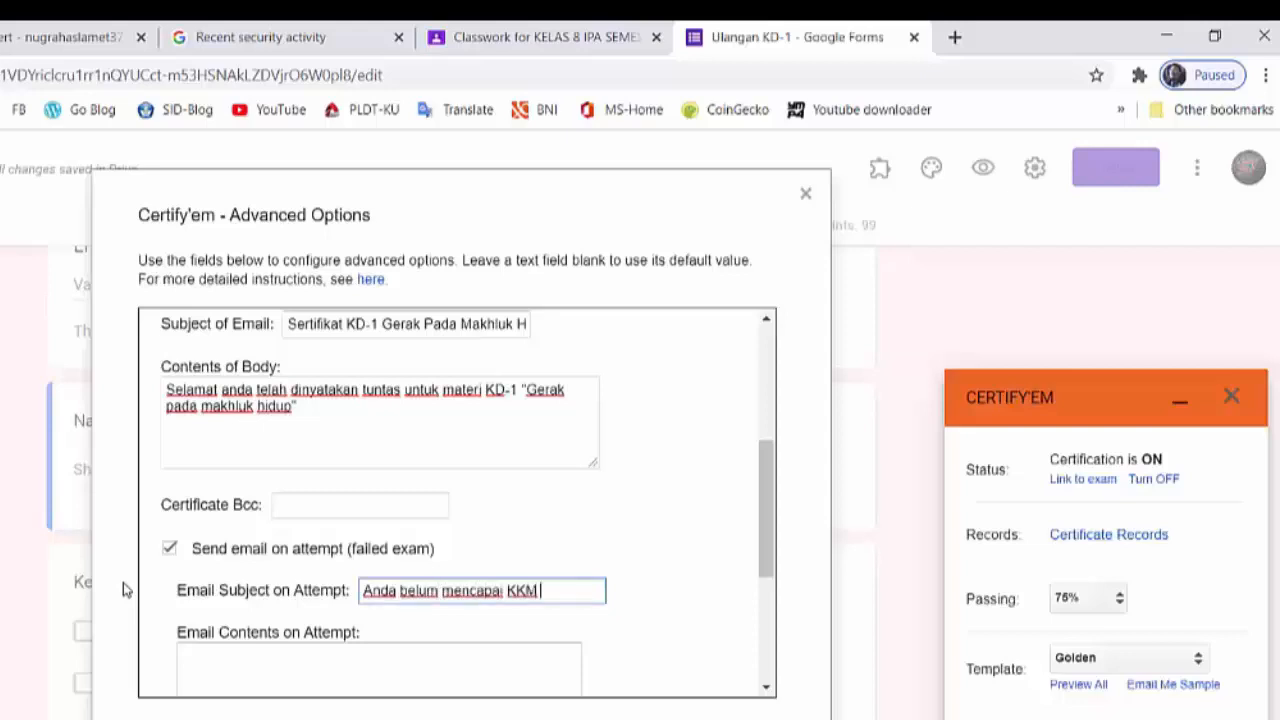
type(" 75, silahkan")
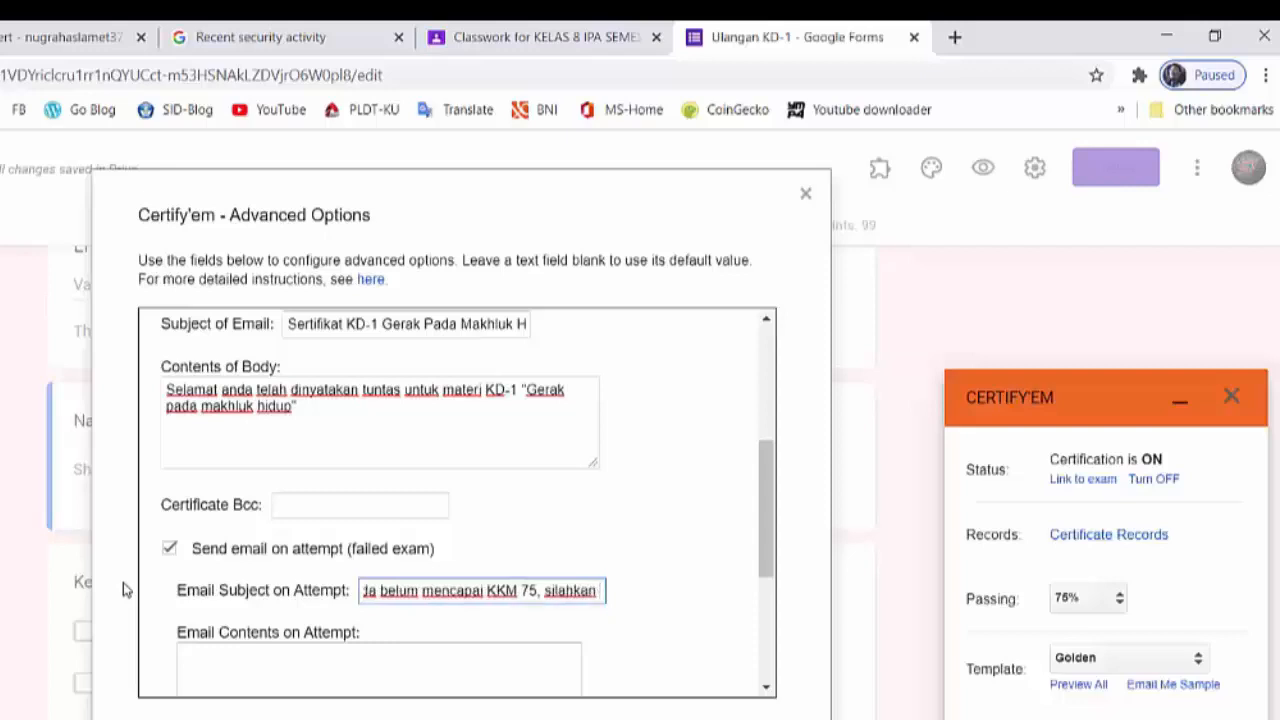
type(" meng")
key("BackSpace")
key("BackSpace")
key("BackSpace")
key("BackSpace")
key("BackSpace")
key("BackSpace")
key("BackSpace")
key("BackSpace")
key("BackSpace")
key("BackSpace")
type("a")
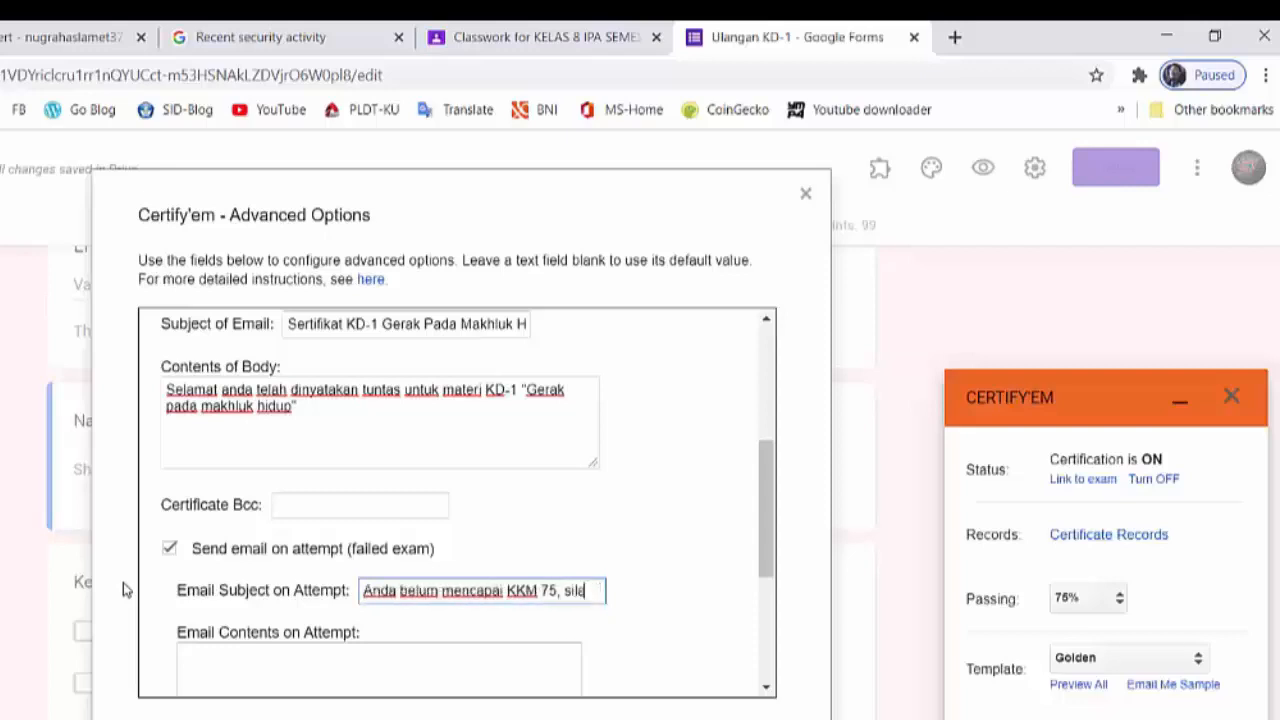
type("h mengikut")
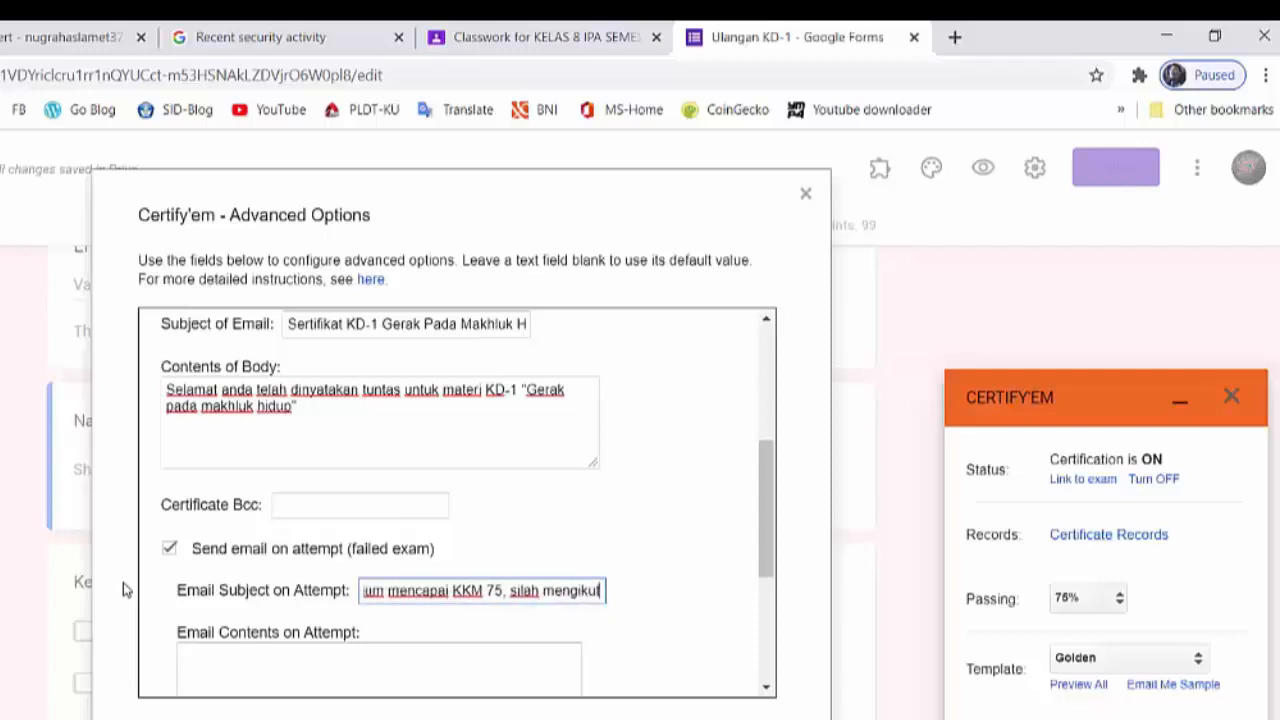
type("i kegiat")
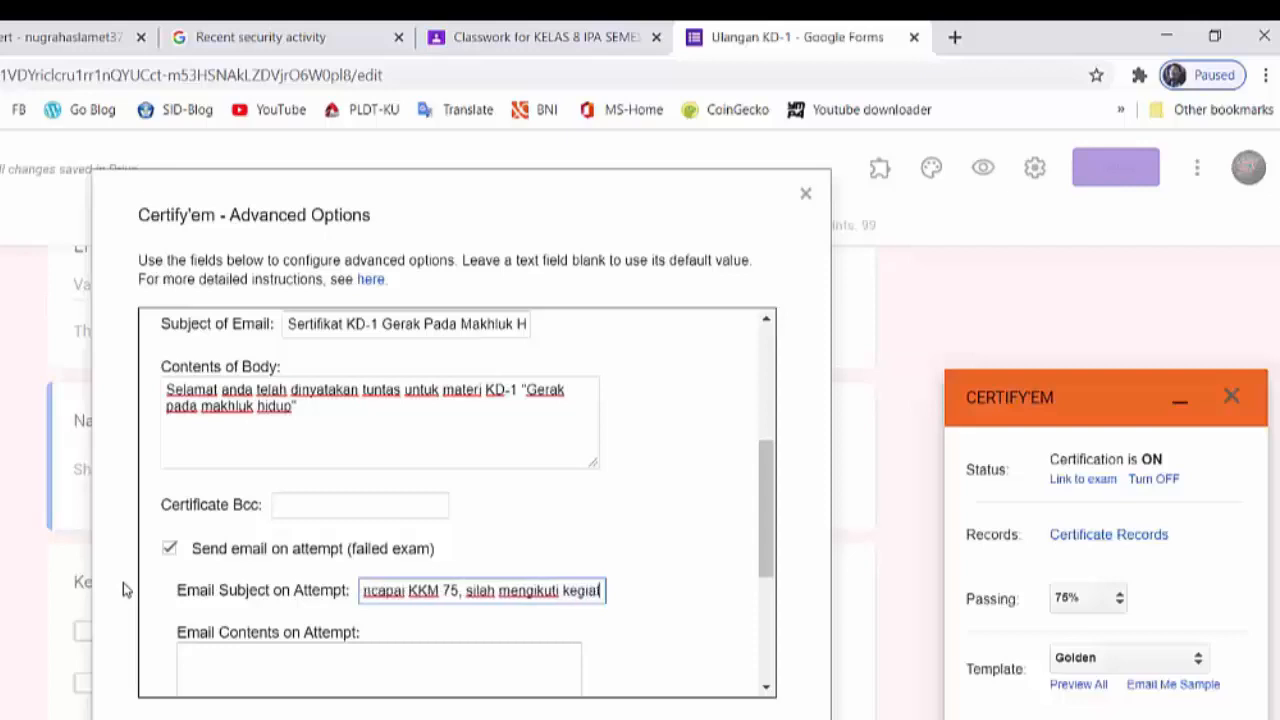
type("an remedial")
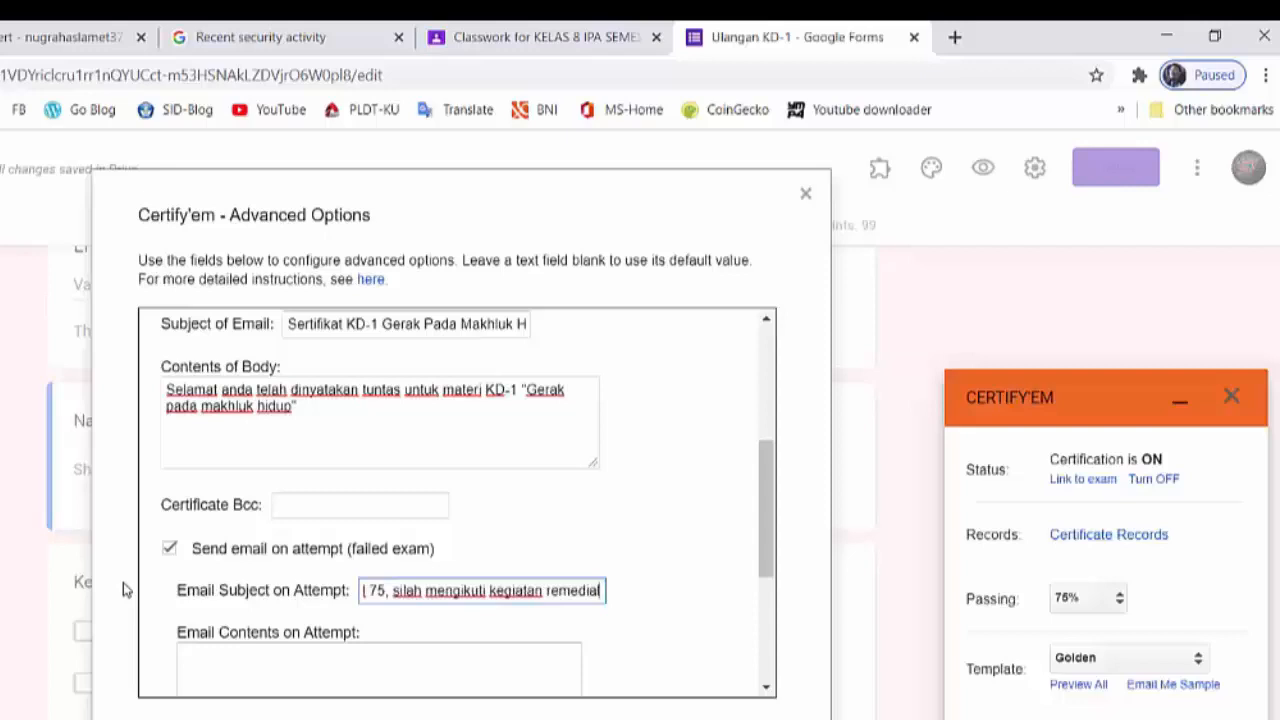
- Examine the certificate format, sharing and timezone options, and review the submission message and email fields filled in above them
scroll(349, 600, "down", 3)
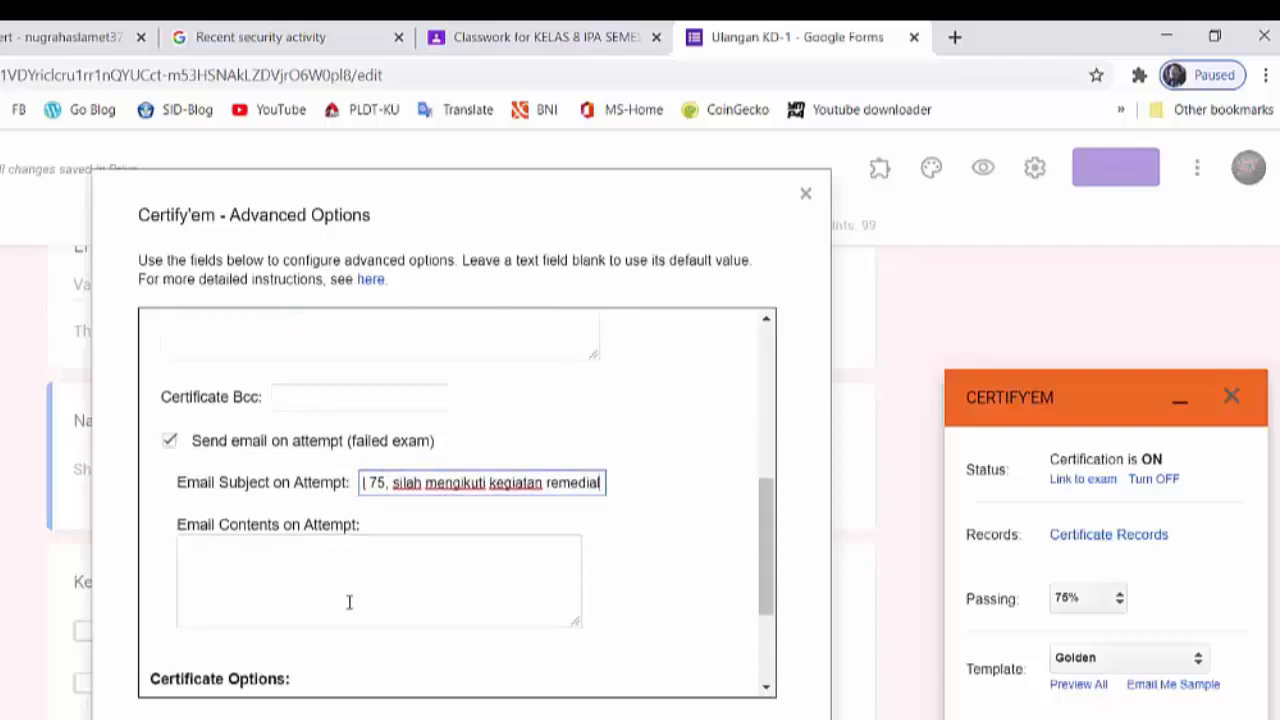
scroll(349, 620, "down", 1)
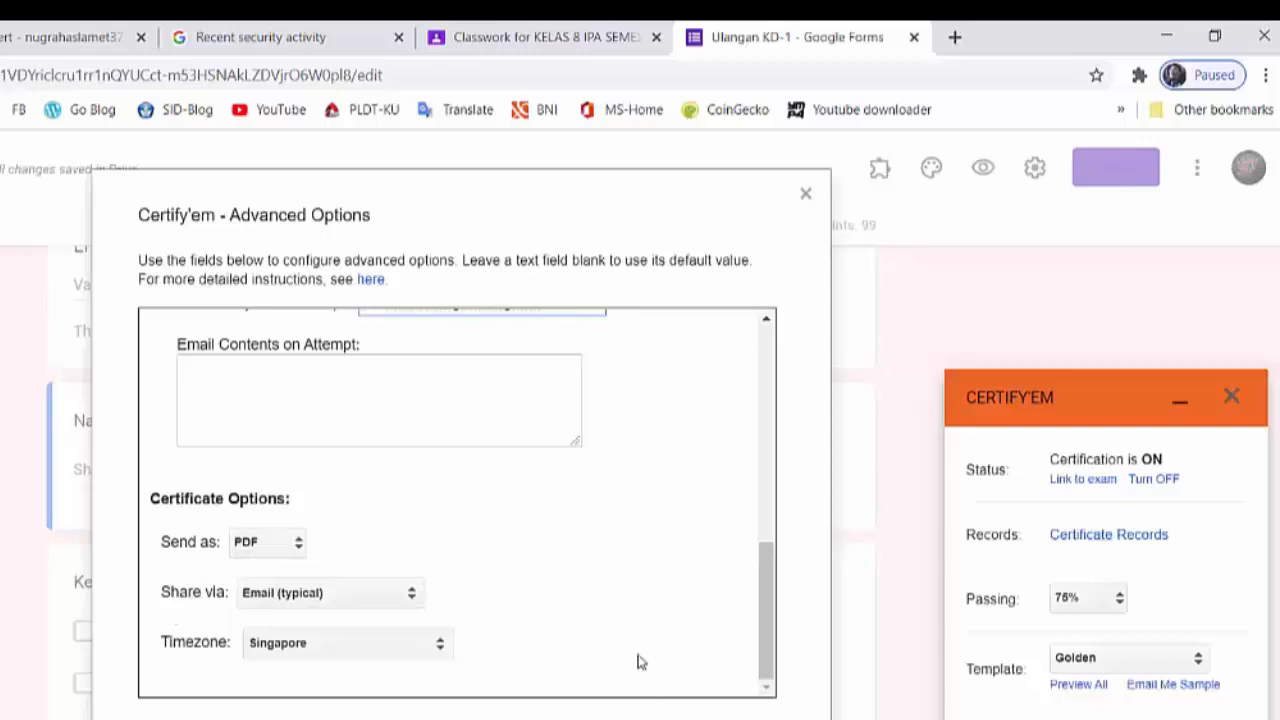
scroll(640, 663, "up", 5)
scroll(640, 663, "up", 1)
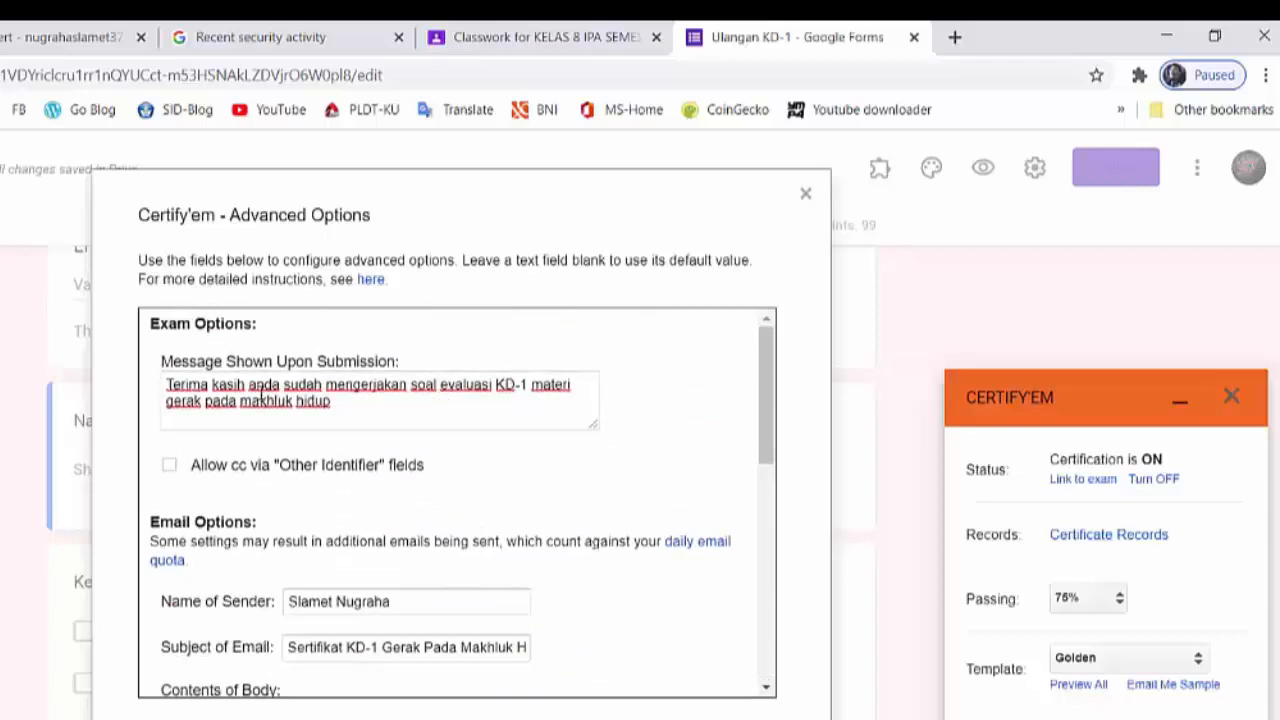
left_click(206, 386)
scroll(340, 430, "down", 1)
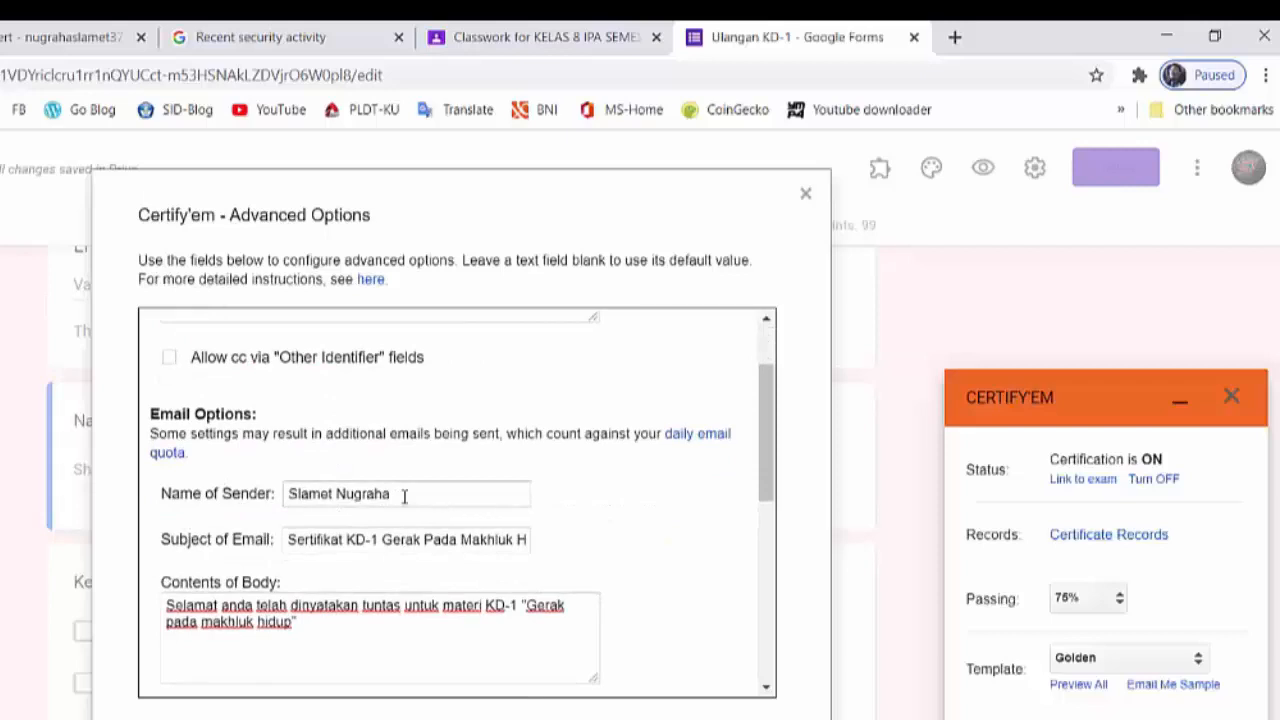
- Review the sender name, full subject line and body text entered for the certificate email
scroll(356, 487, "down", 1)
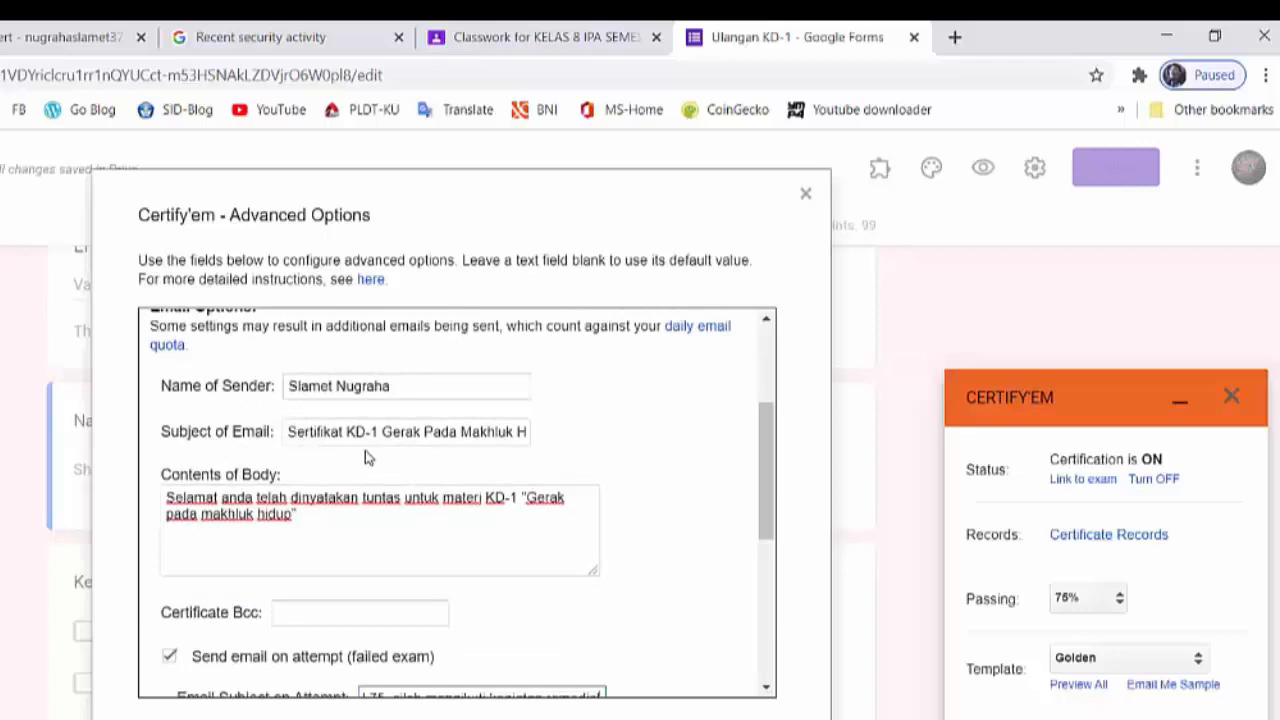
left_click(513, 432)
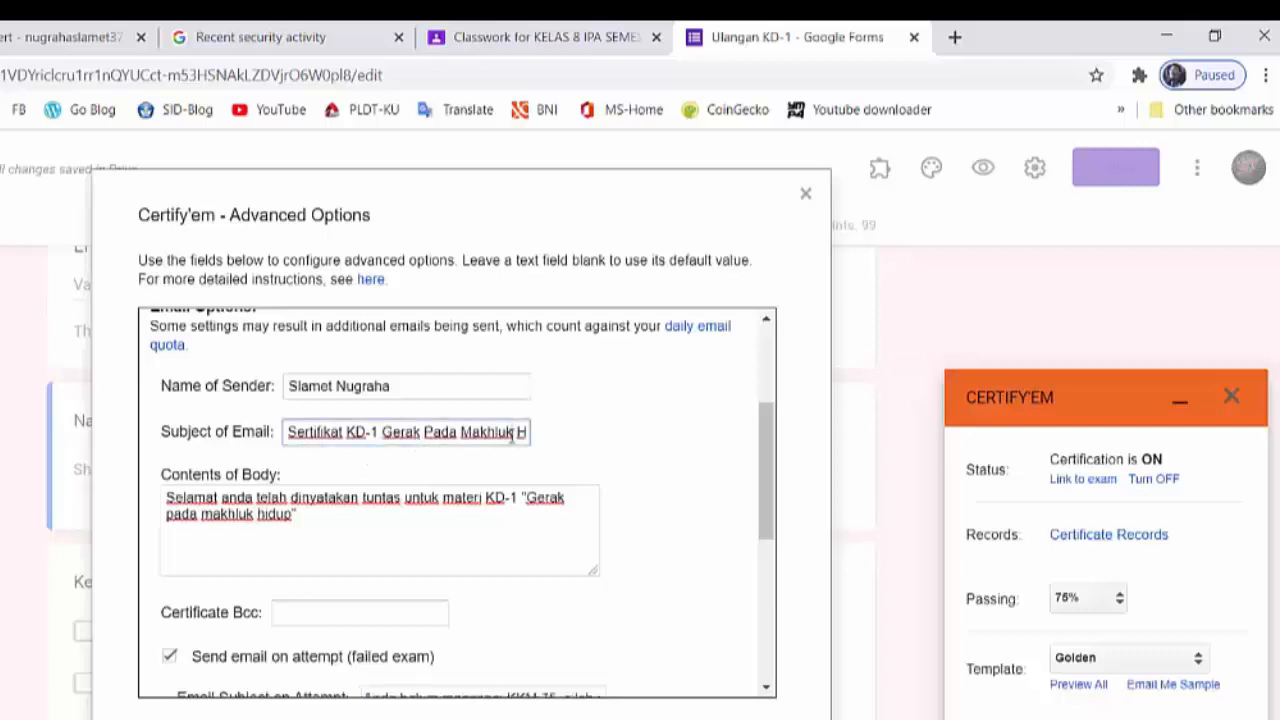
key("Right")
key("Right")
key("Right")
key("Right")
key("Right")
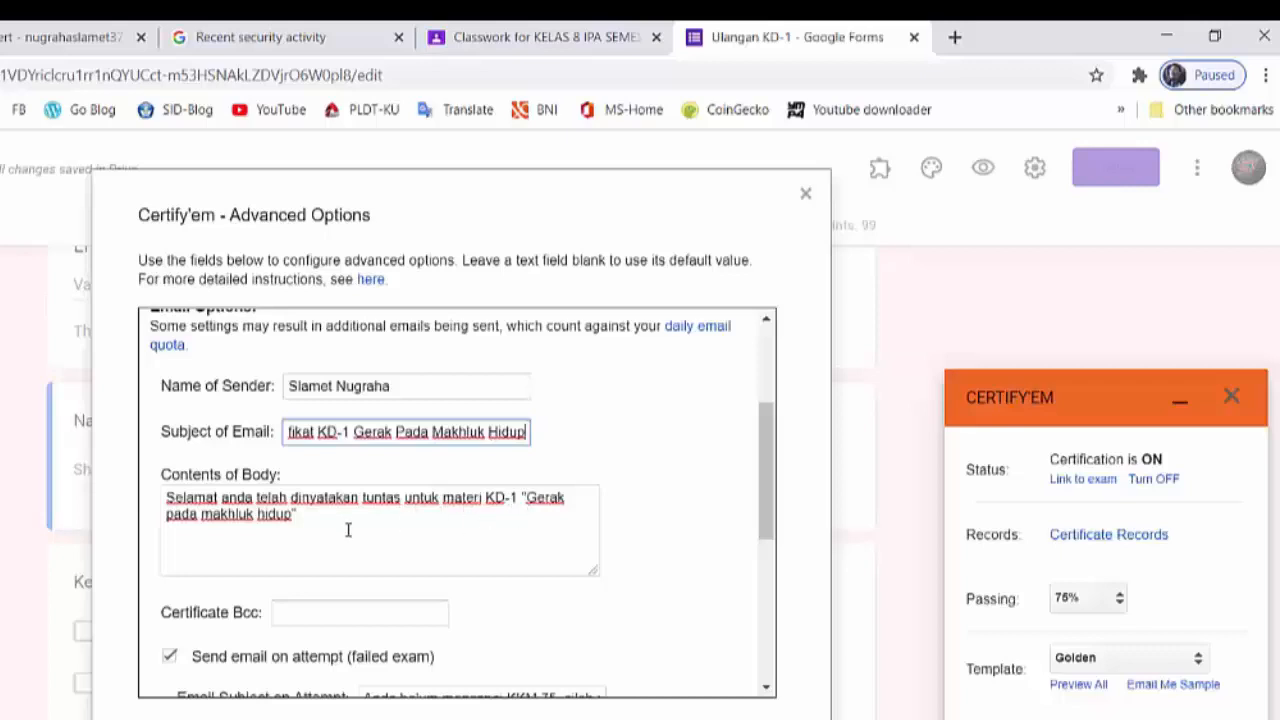
scroll(352, 532, "down", 1)
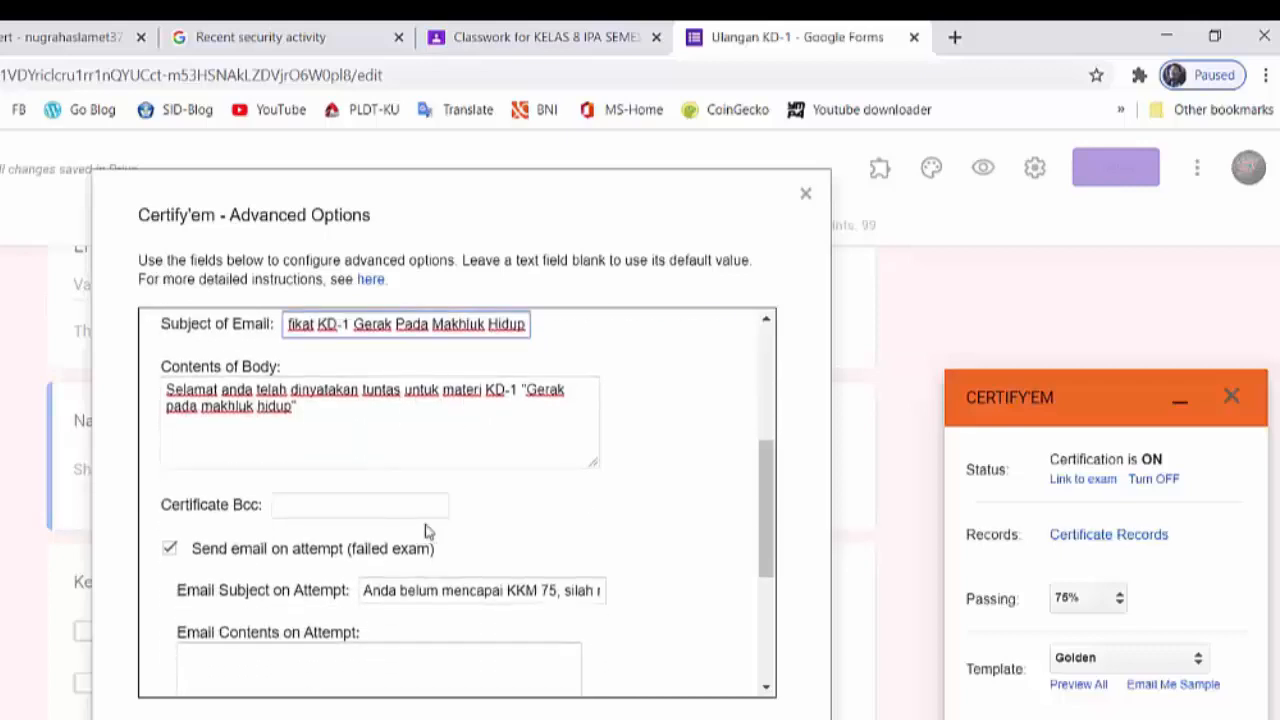
- Reword the start of the failed-exam email subject to "Maaf anda belum mencapai KKM 75"
scroll(437, 517, "down", 1)
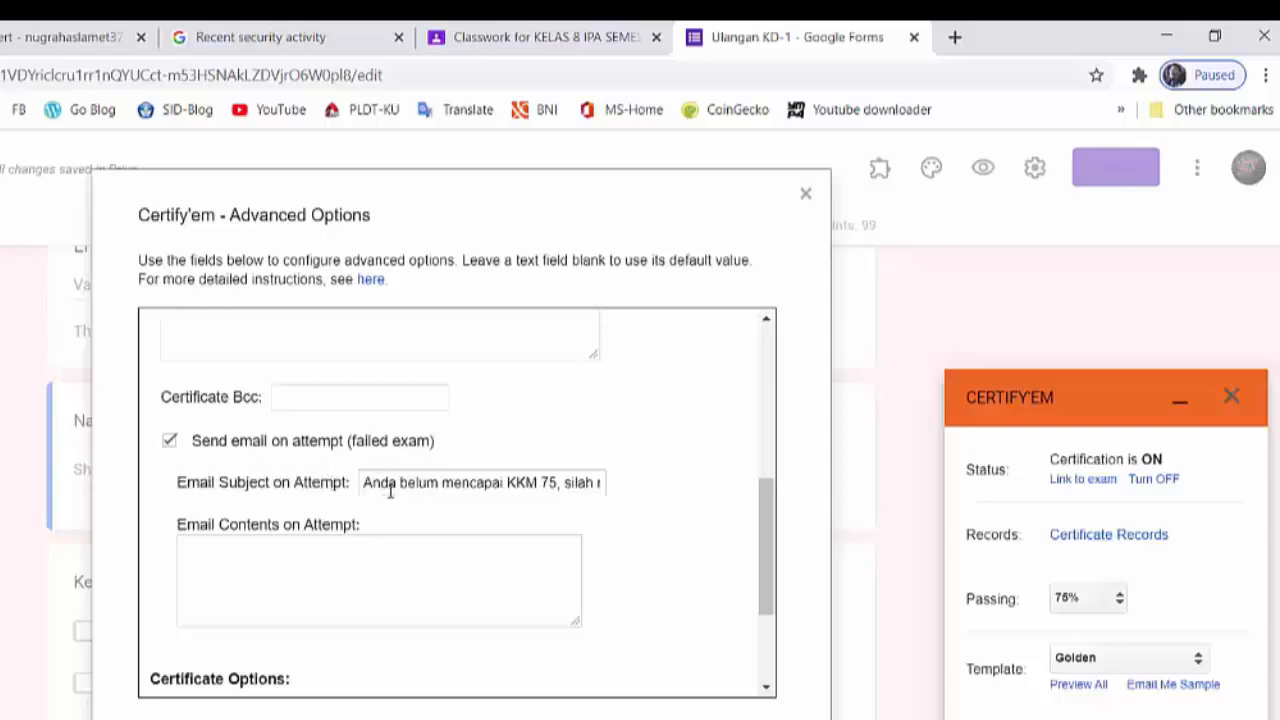
left_click(363, 482)
type("Maa")
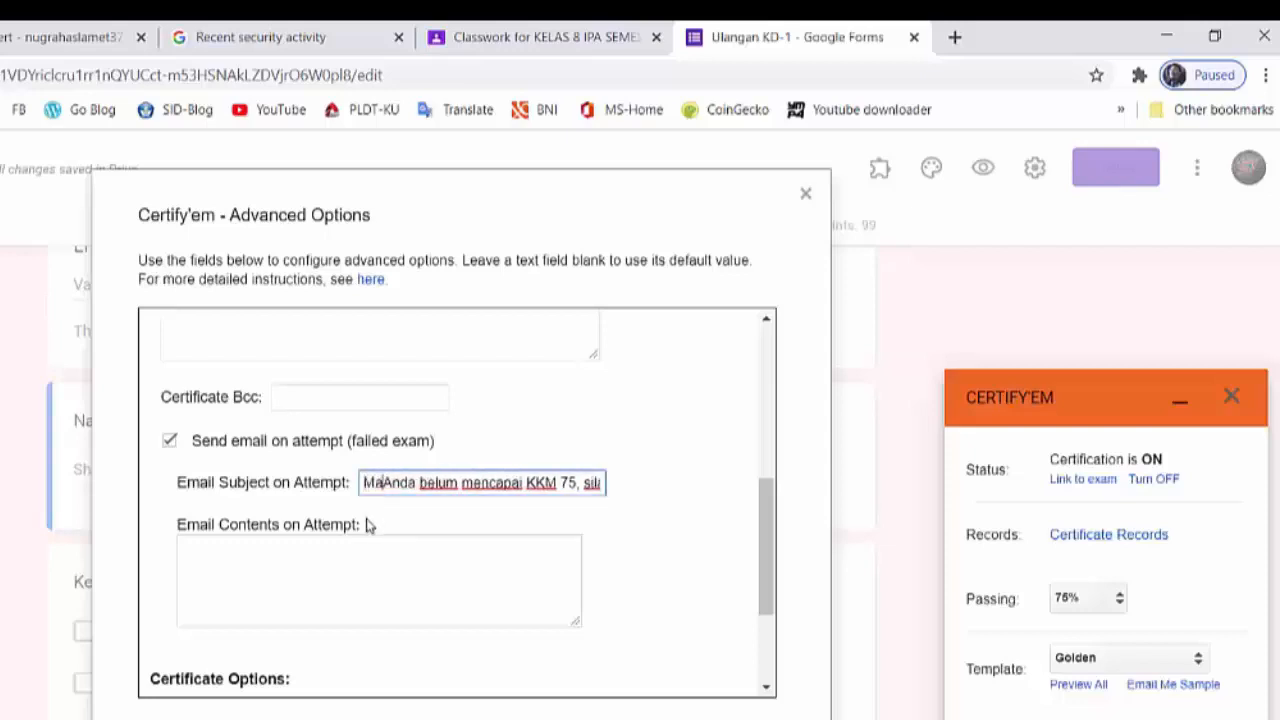
type("f")
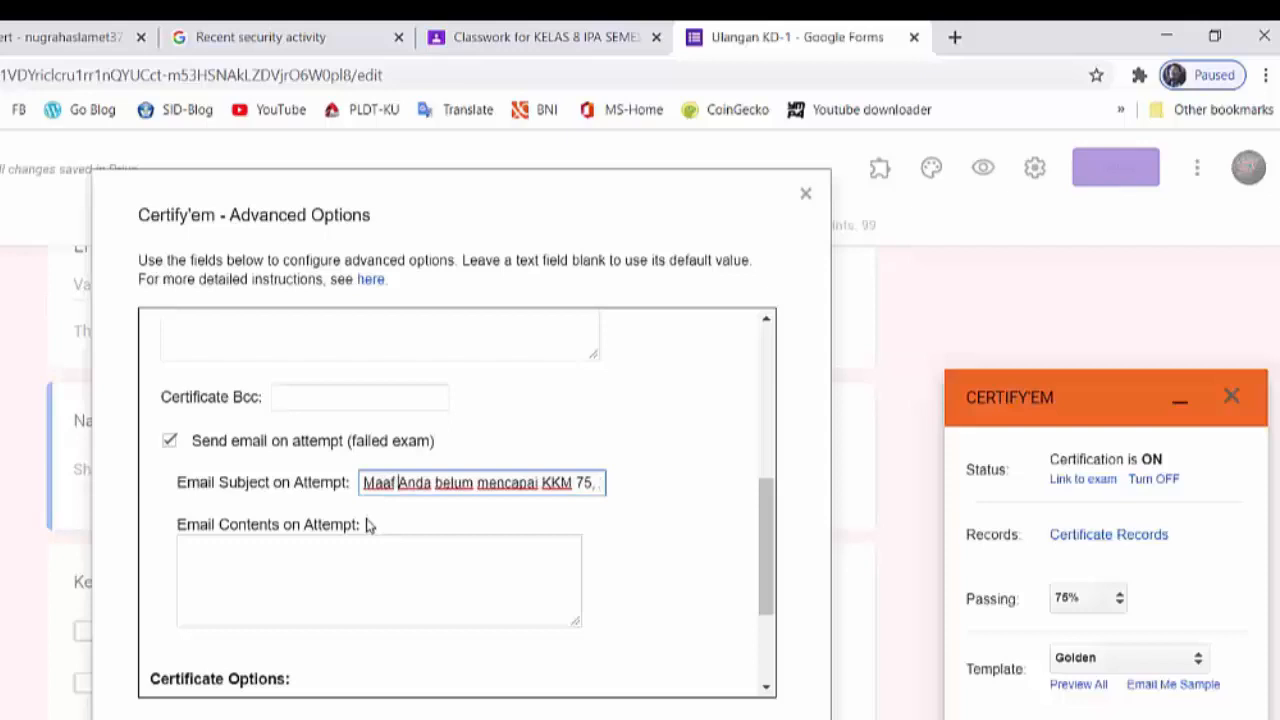
key("Delete")
type("a")
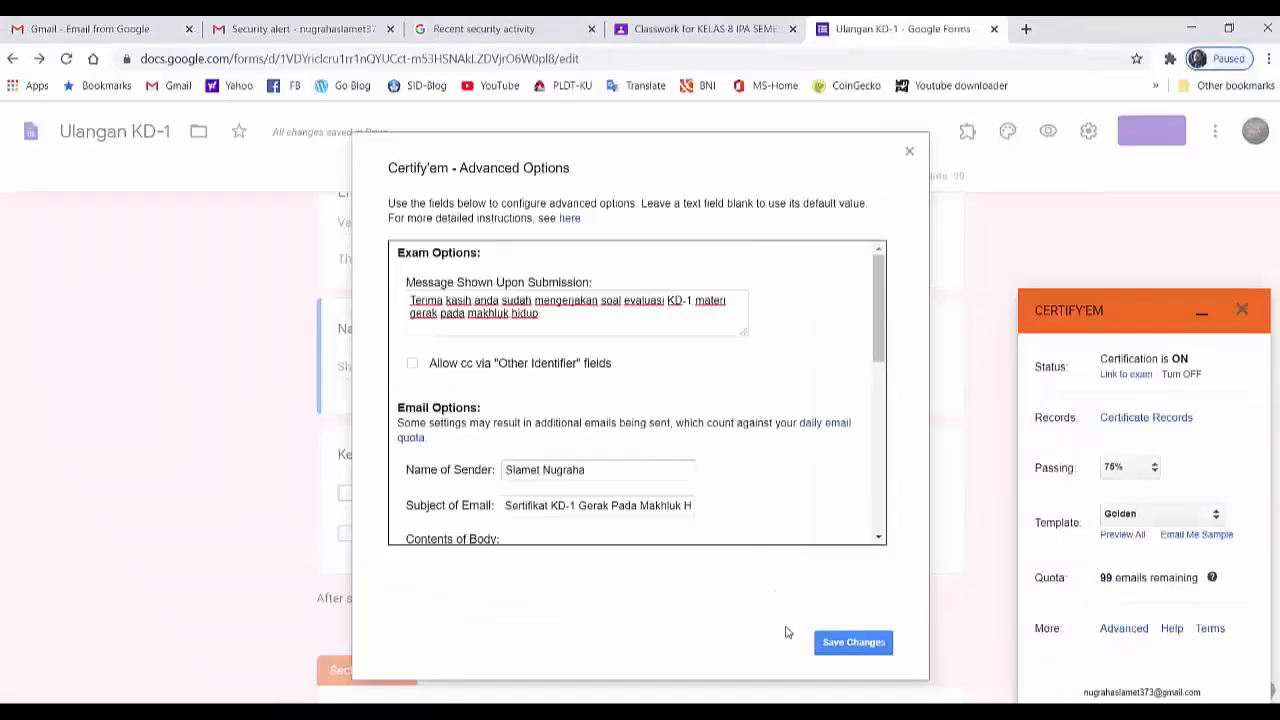
- Save the Certify'em advanced options and close the add-on
left_click(851, 648)
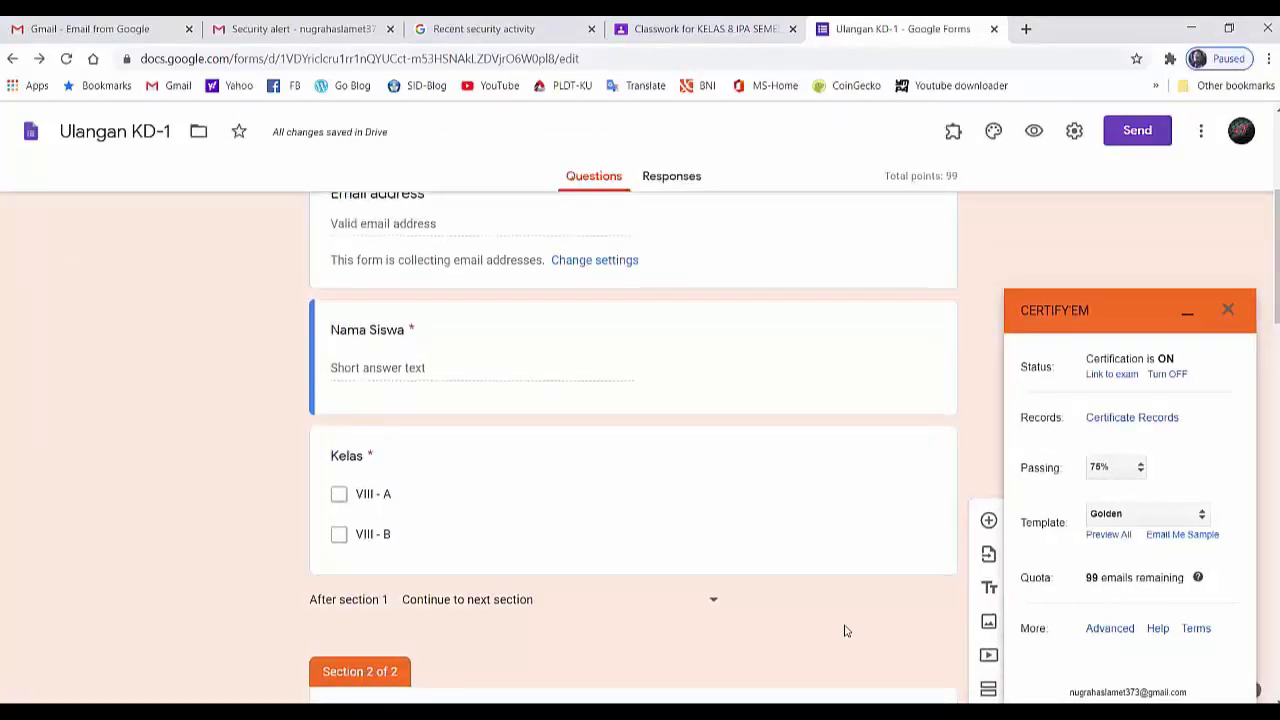
scroll(844, 630, "up", 4)
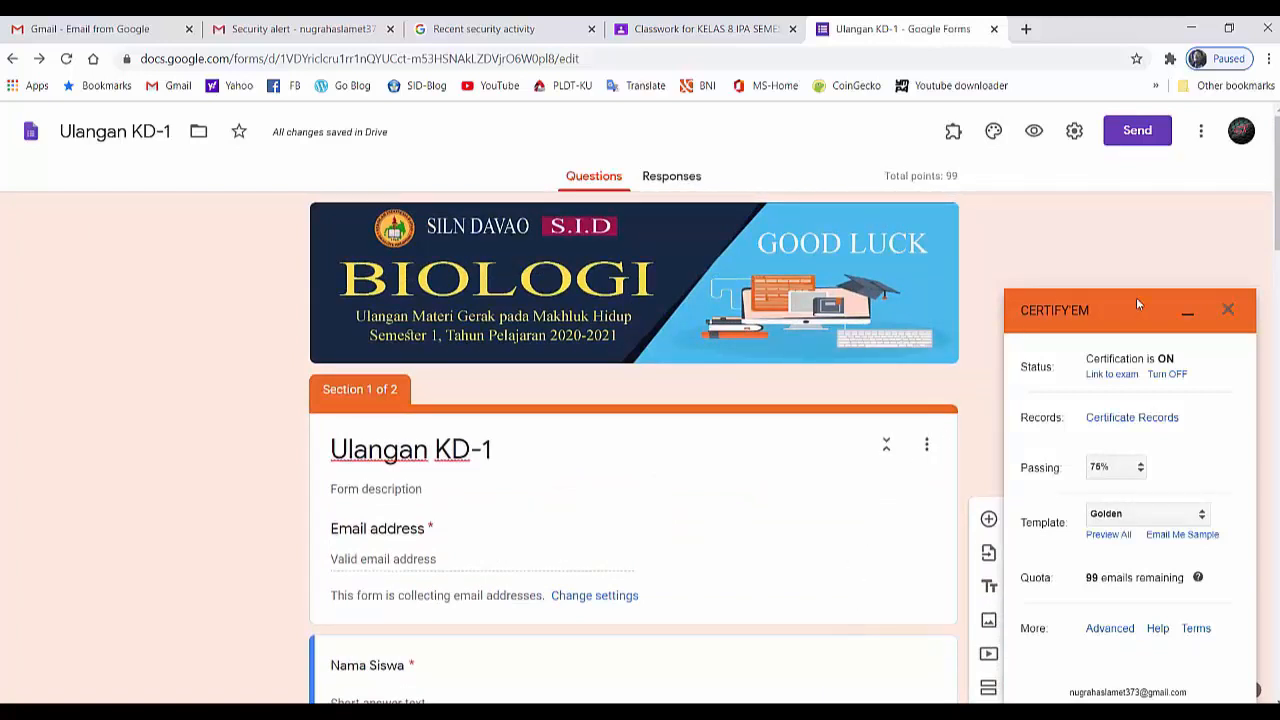
left_click(1228, 309)
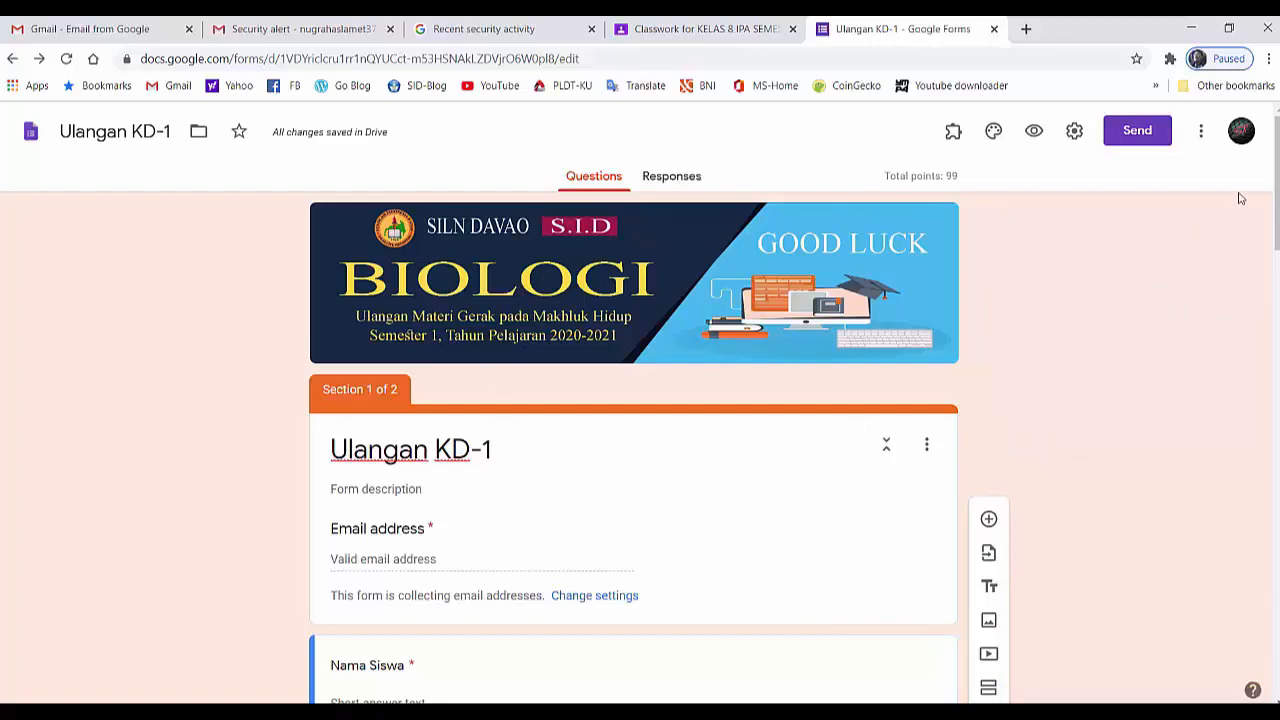
- Check which Google account is signed in to the Ulangan KD-1 form editor
left_click(1243, 140)
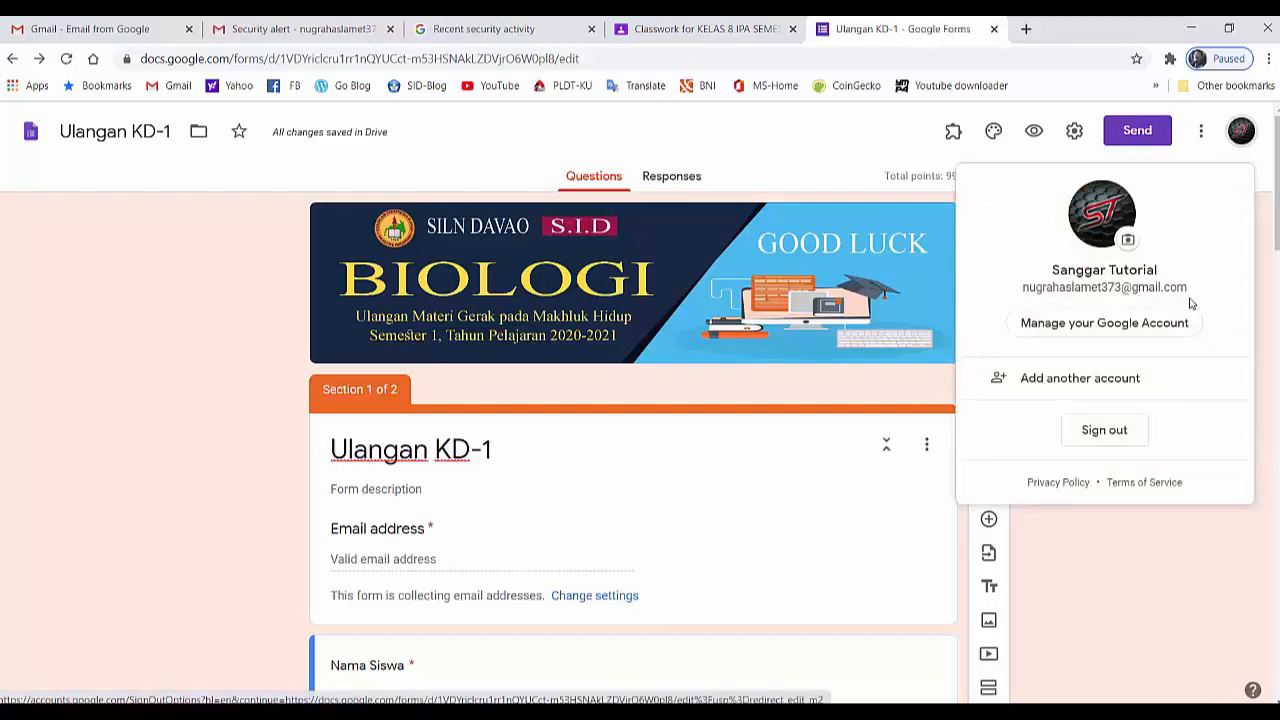
left_click(1146, 567)
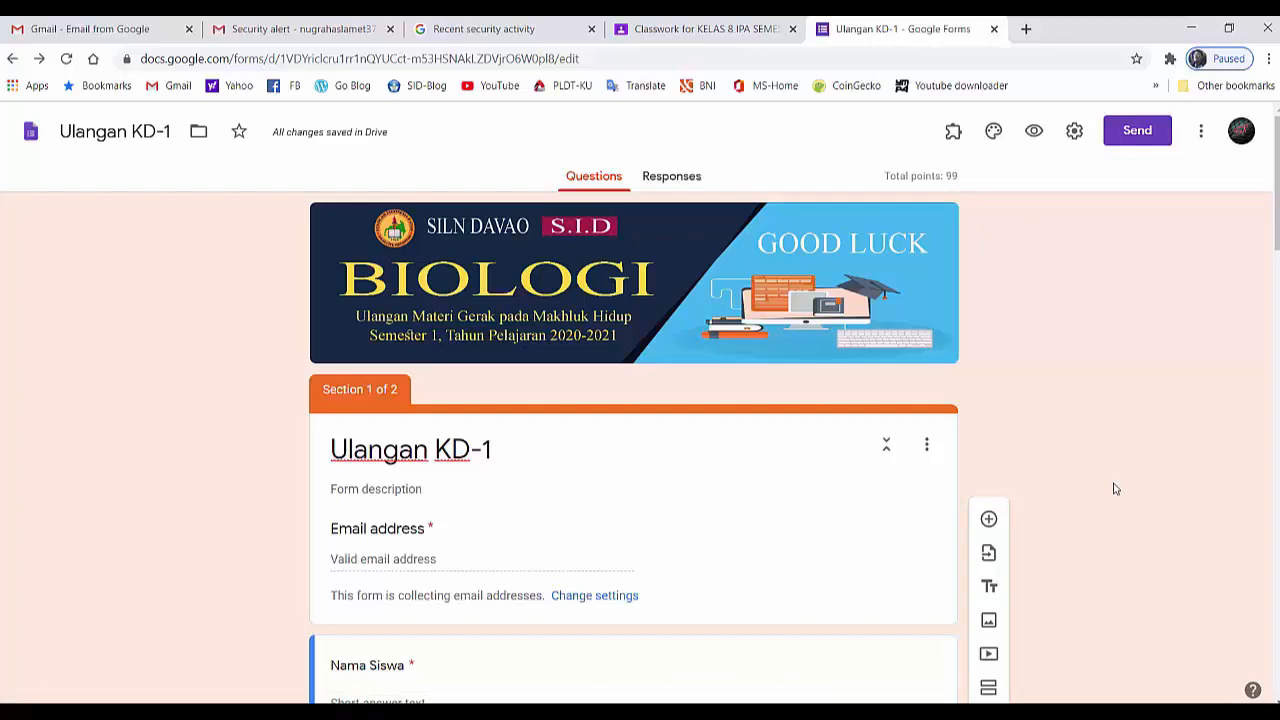
scroll(1115, 488, "down", 1)
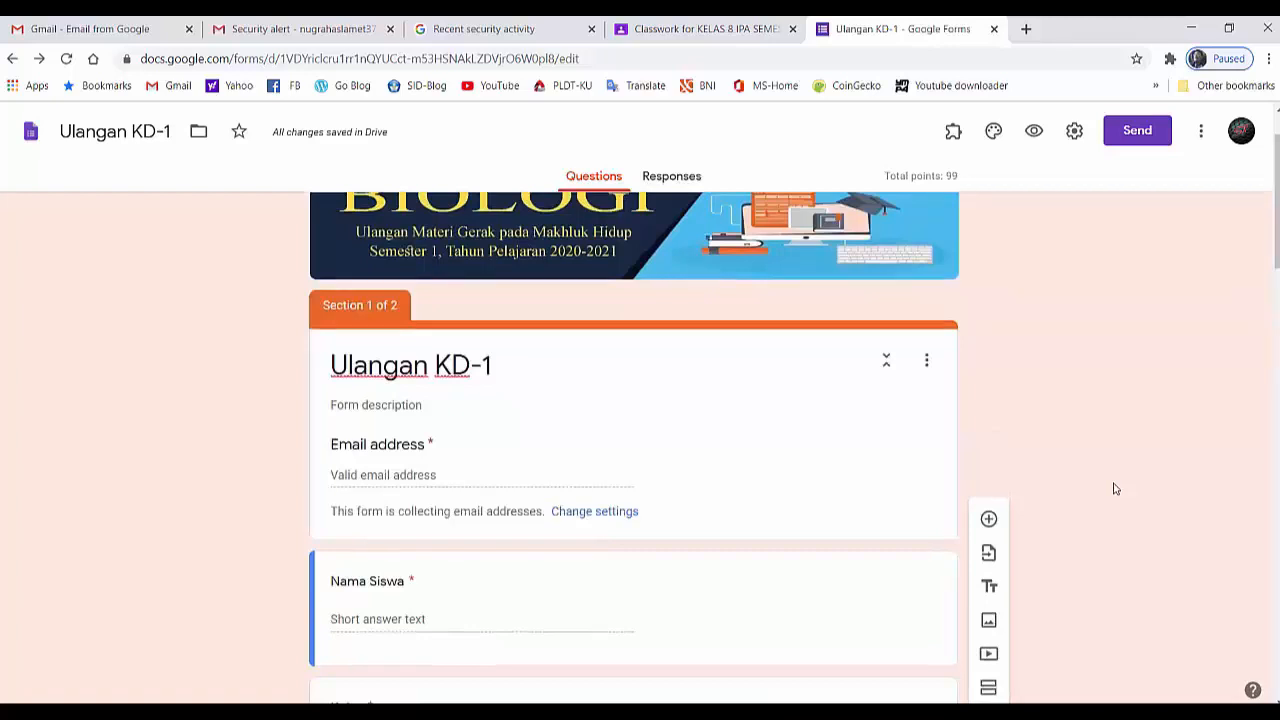
scroll(1115, 488, "up", 1)
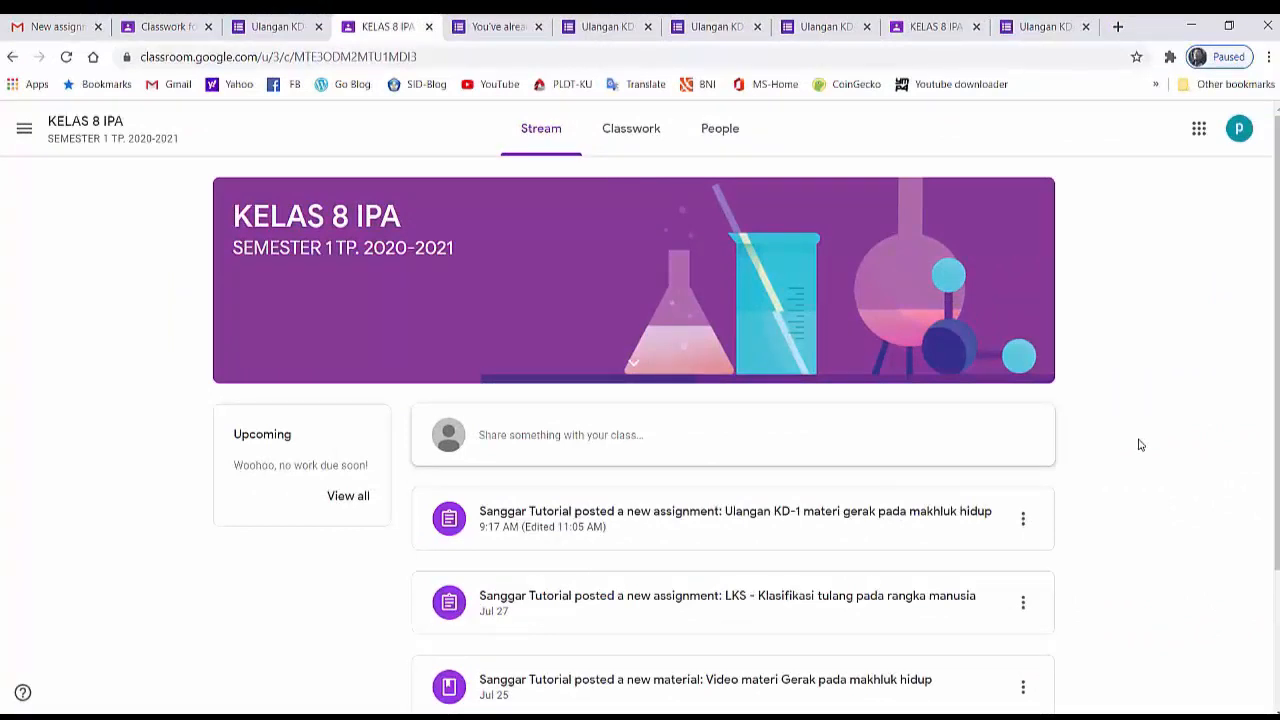
- Check the student account signed in to KELAS 8 IPA and open the Ulangan KD-1 form attached to the Evaluasi assignment
left_click(1239, 130)
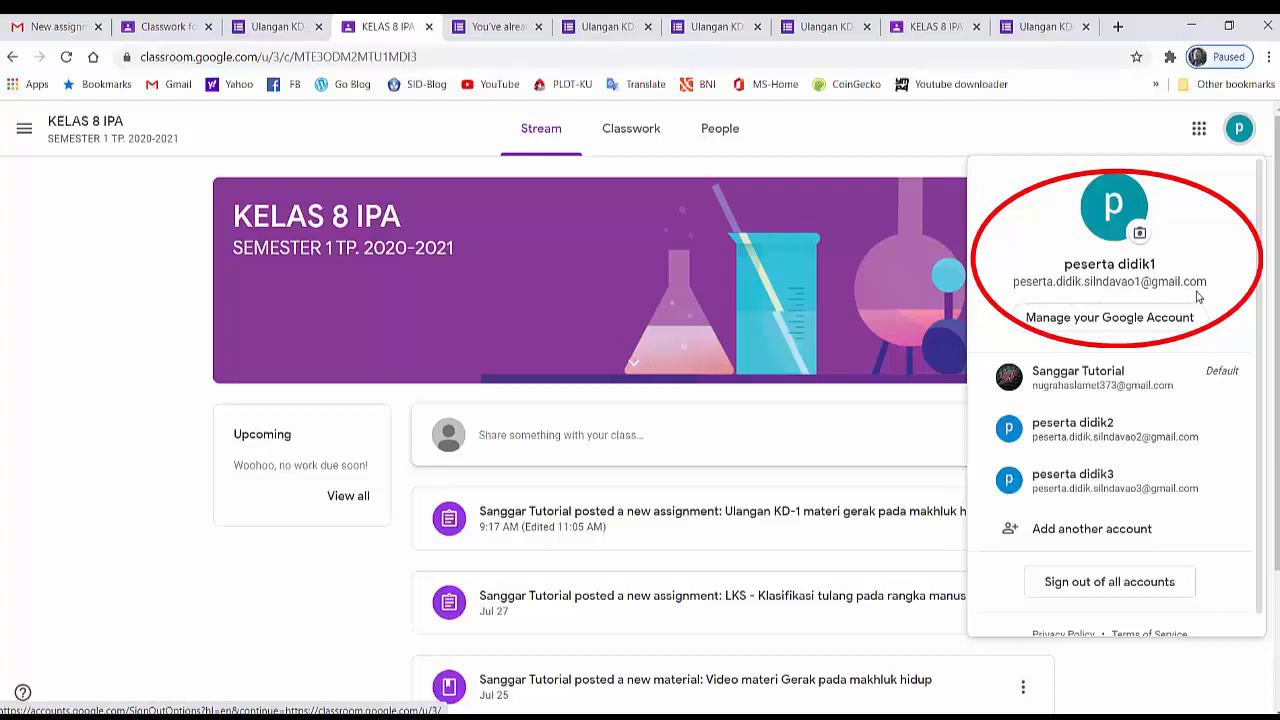
left_click(991, 131)
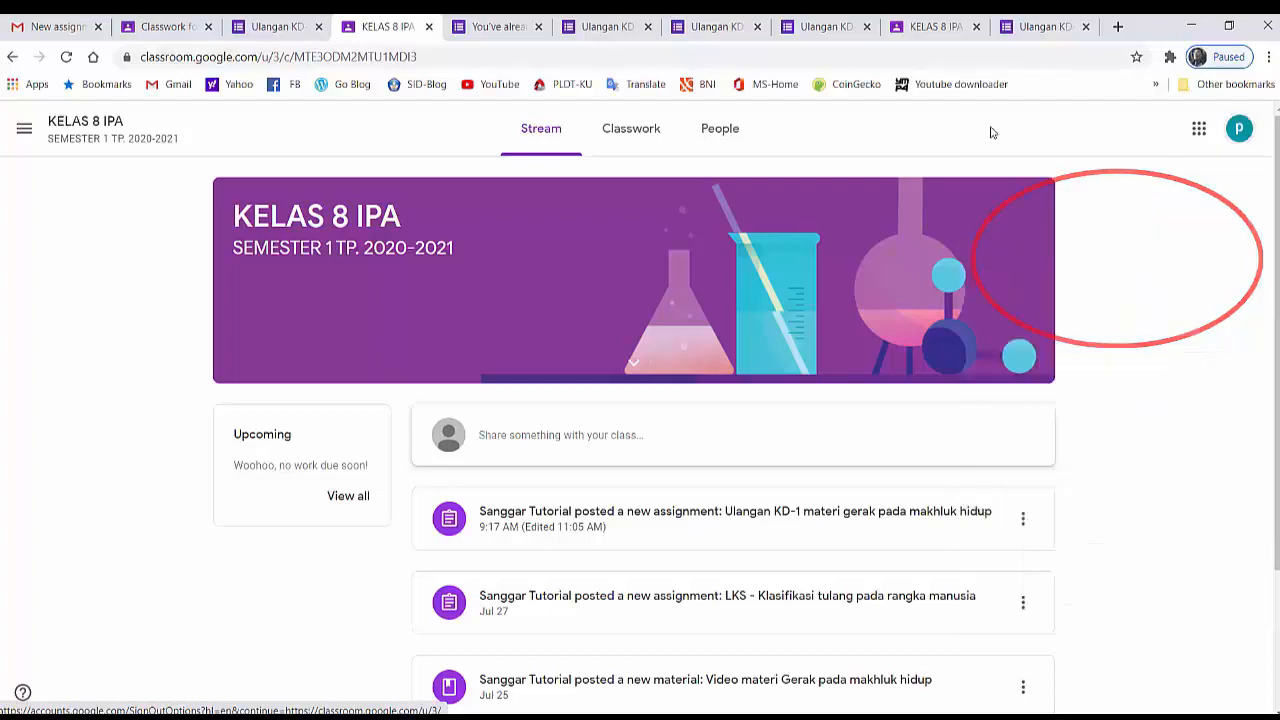
left_click(640, 133)
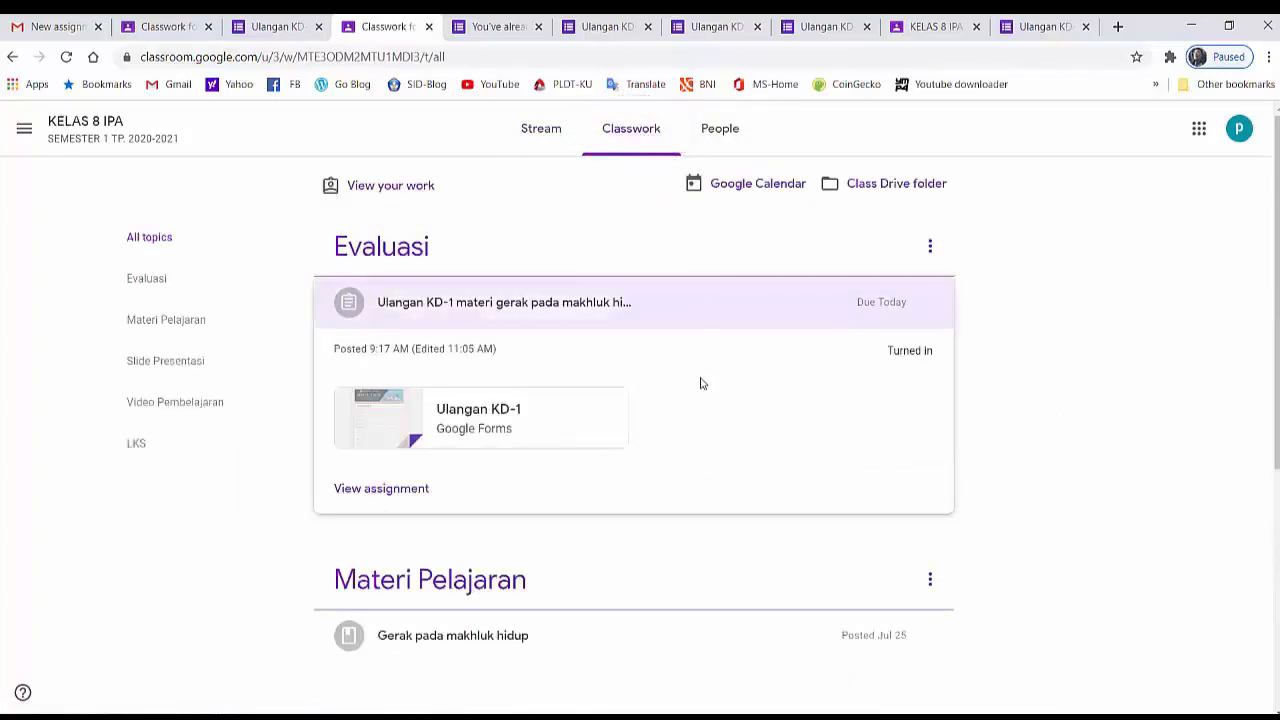
left_click(502, 426)
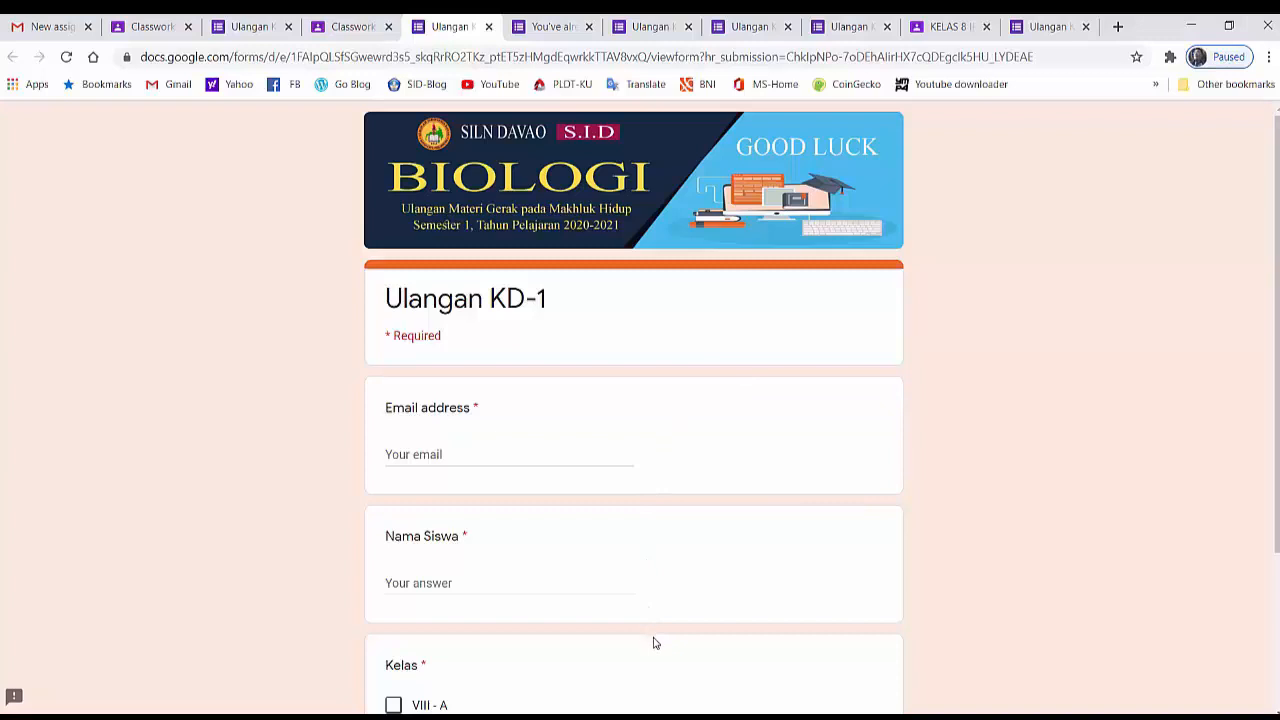
- Fill in the student's email address and name, choose class VIII - A, and continue to the quiz questions
left_click(434, 451)
right_click(434, 451)
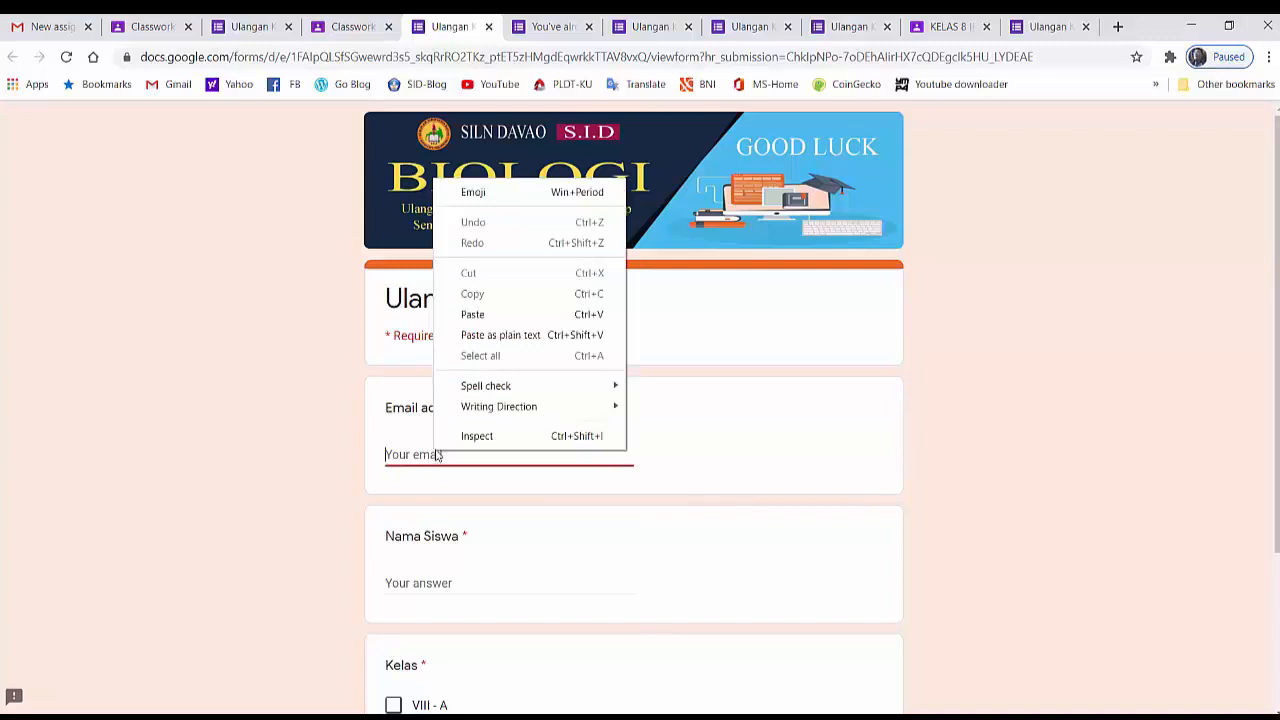
left_click(455, 314)
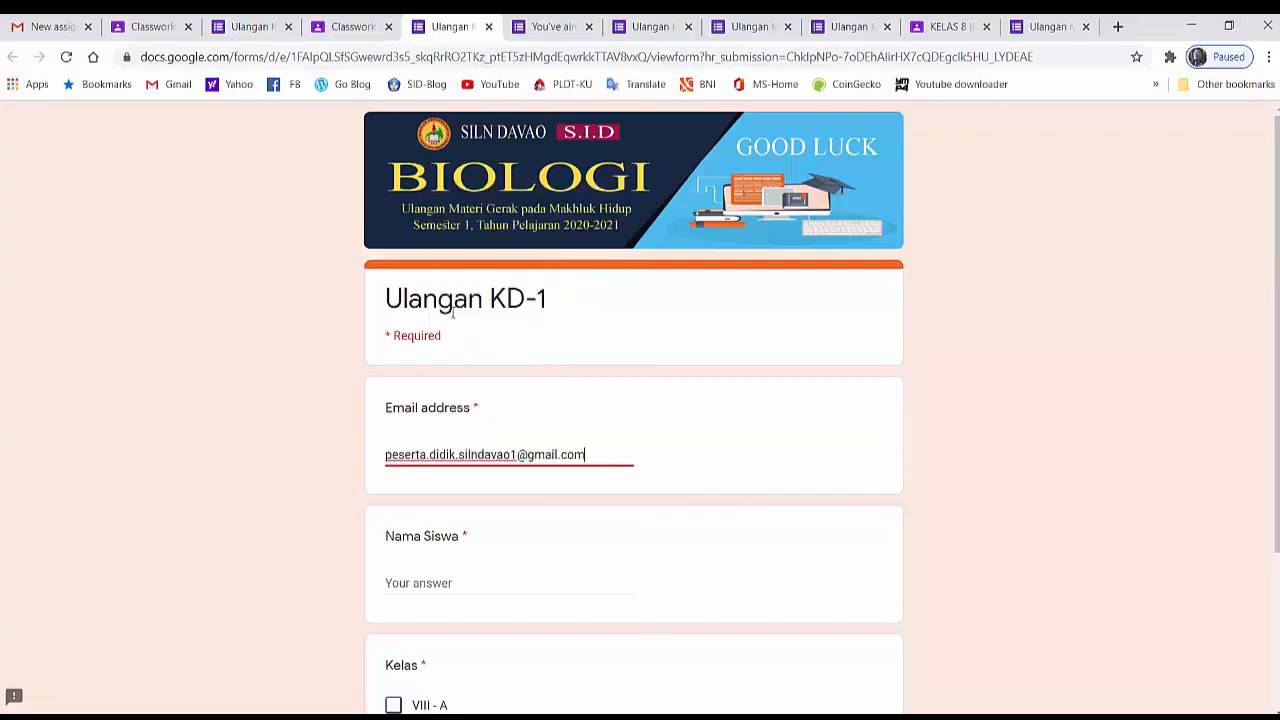
left_click(420, 579)
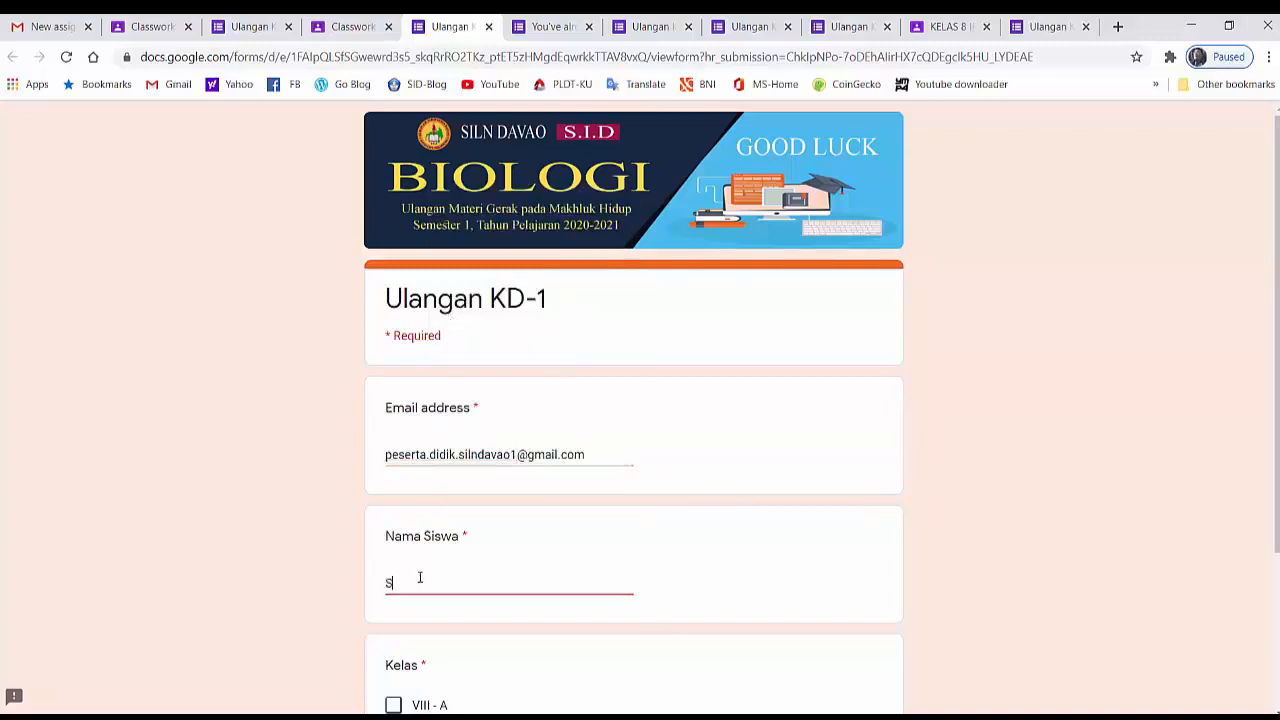
scroll(477, 571, "down", 2)
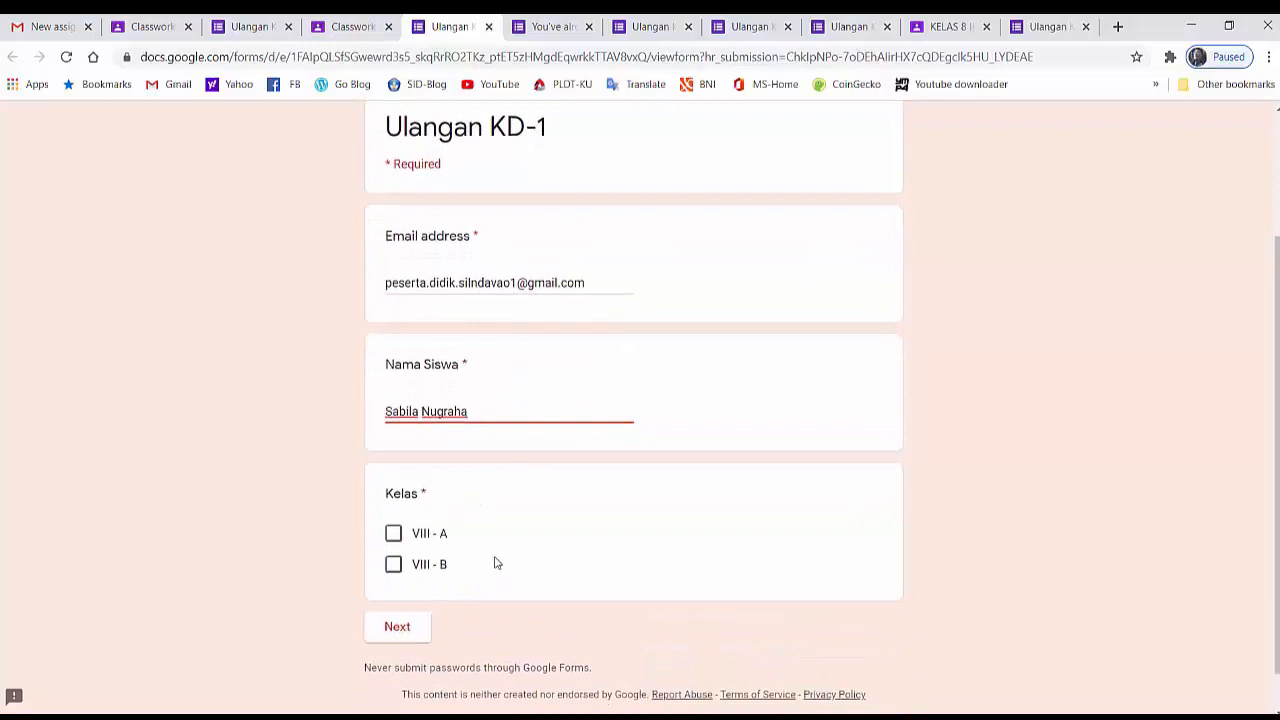
left_click(393, 534)
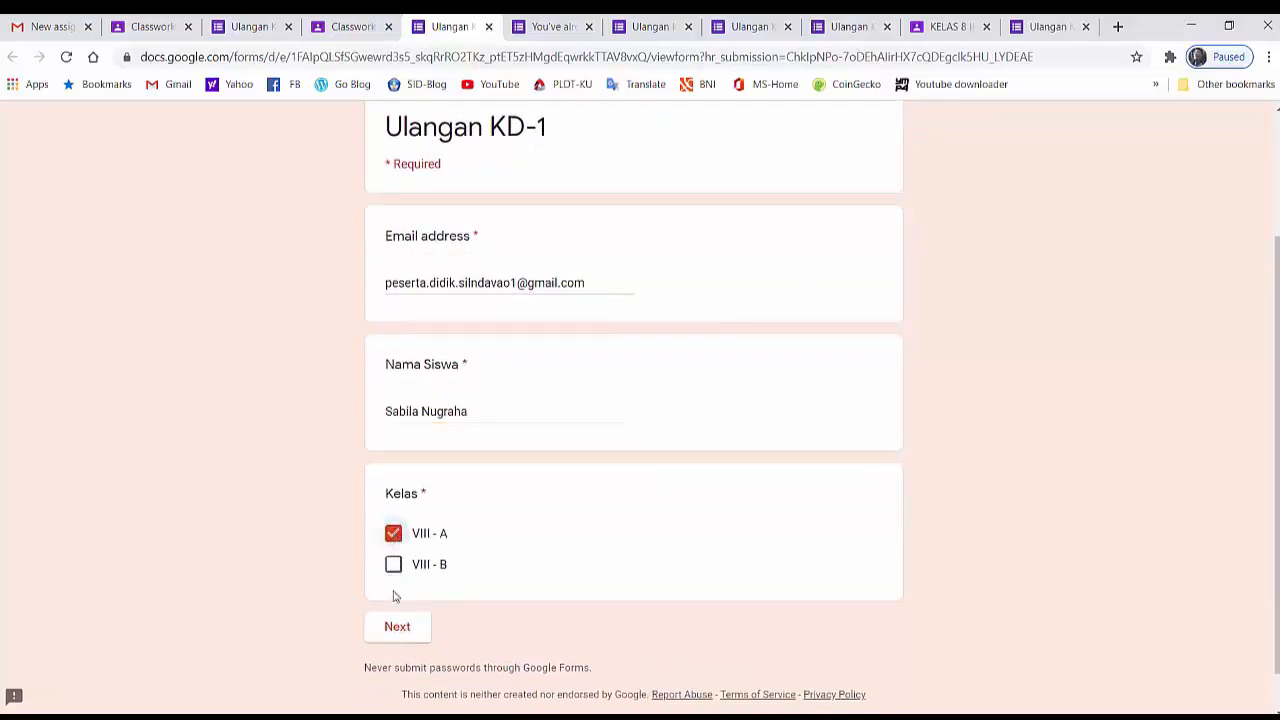
left_click(395, 628)
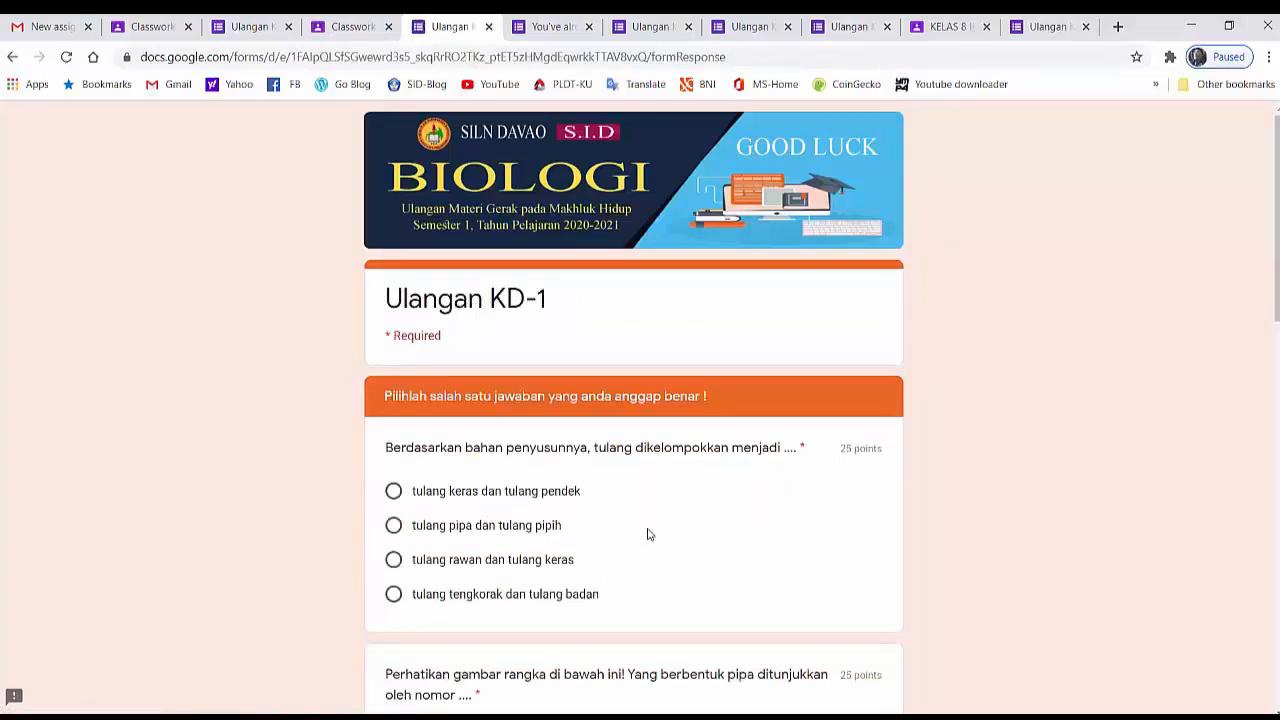
- Answer the four questions in order with "tulang rawan dan tulang keras", "2 dan 3", "Ruas-ruas tulang belakang" and "mati"
left_click(394, 562)
scroll(715, 545, "down", 3)
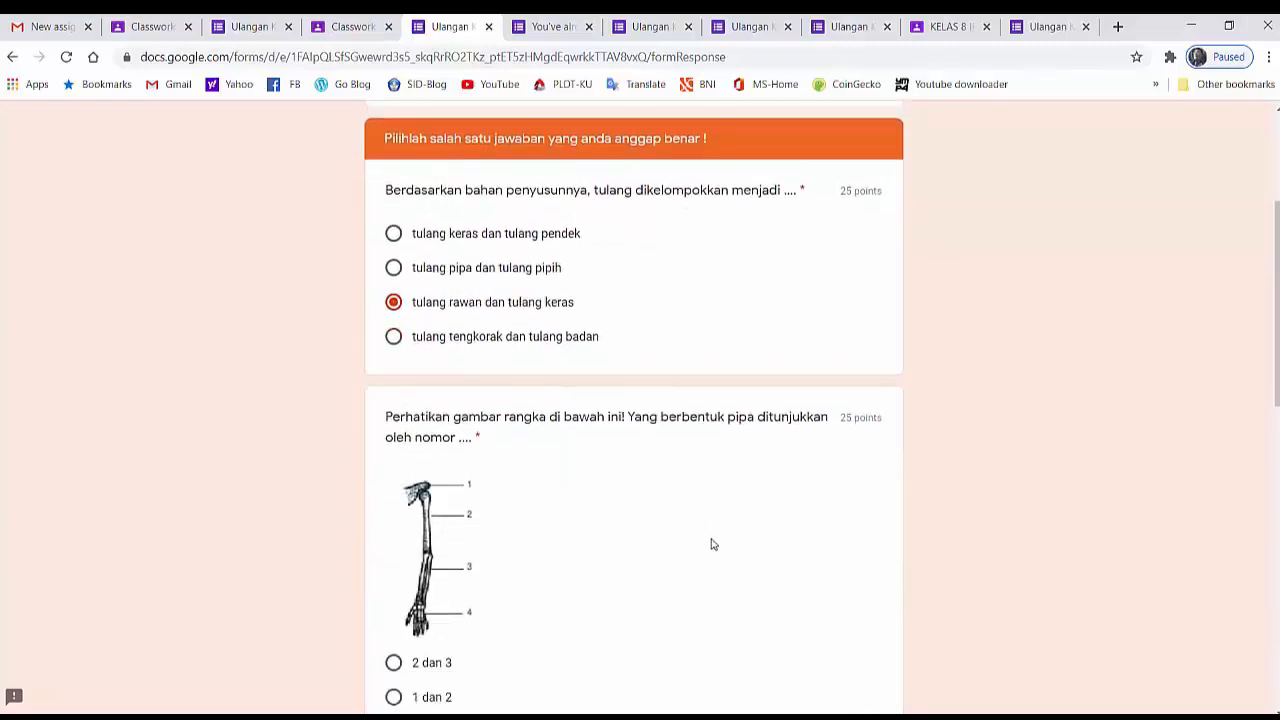
scroll(710, 545, "down", 1)
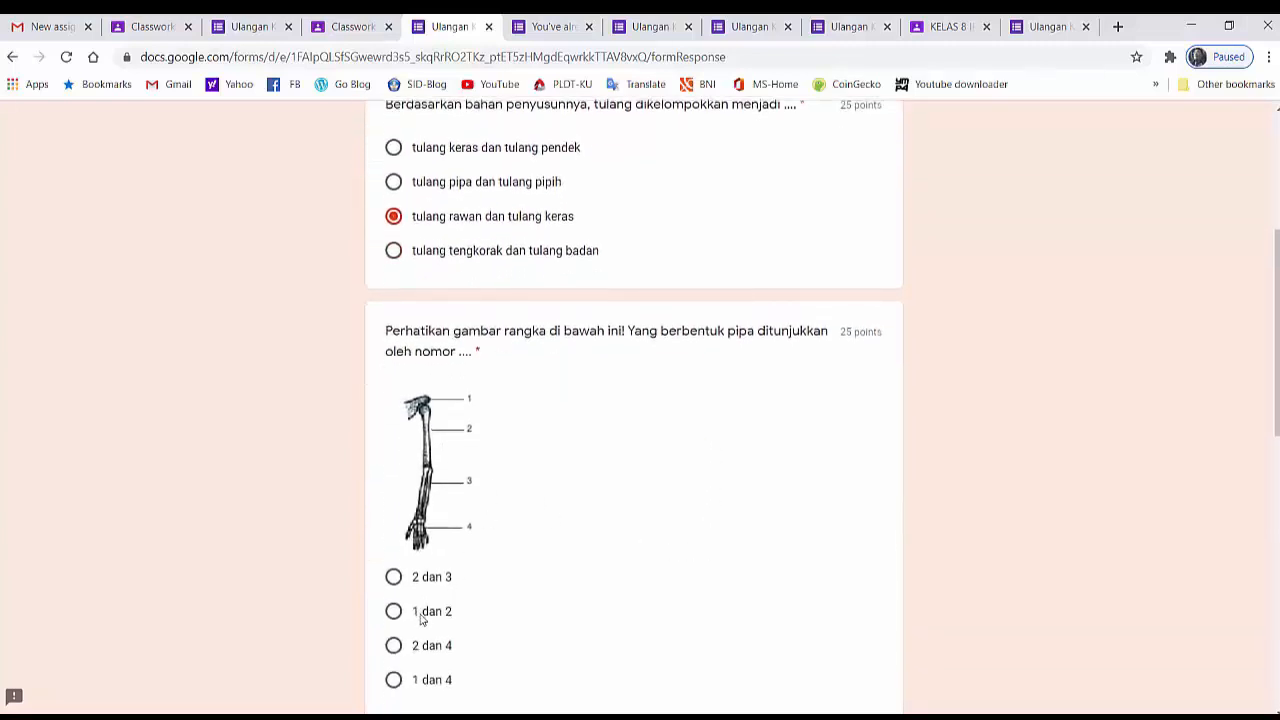
left_click(394, 580)
scroll(677, 466, "down", 2)
scroll(675, 480, "down", 4)
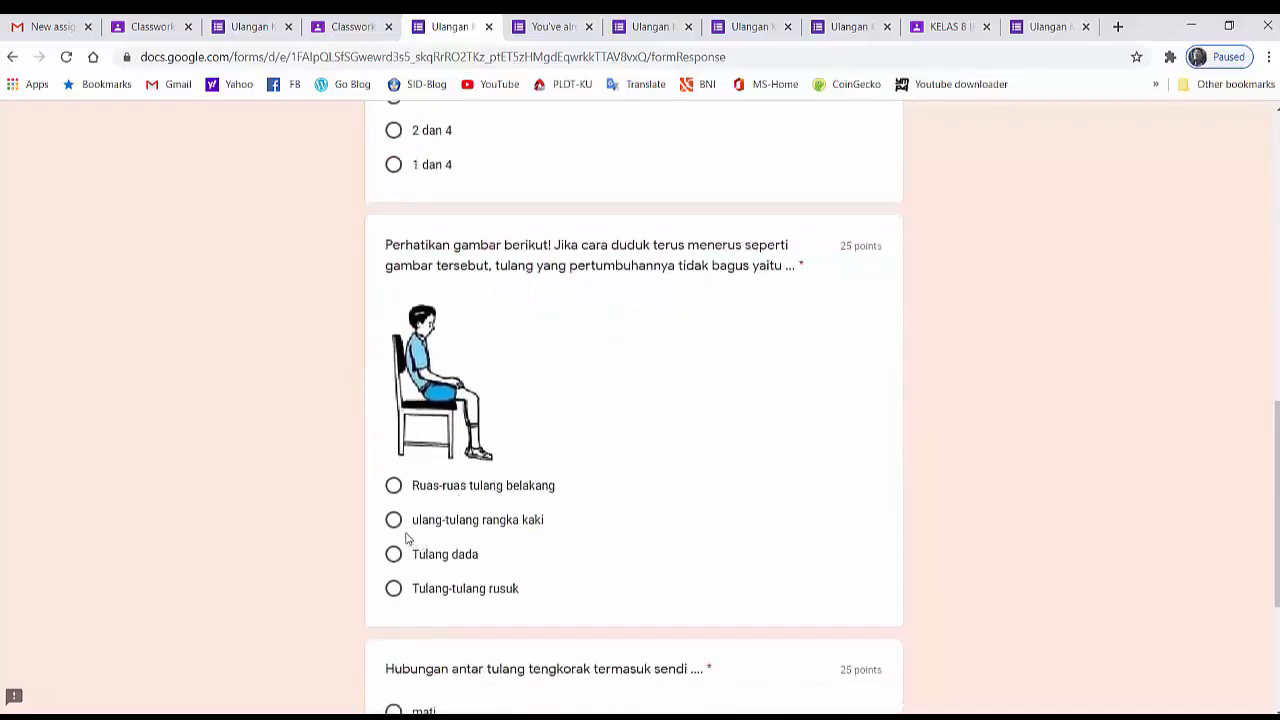
left_click(394, 487)
scroll(669, 480, "down", 2)
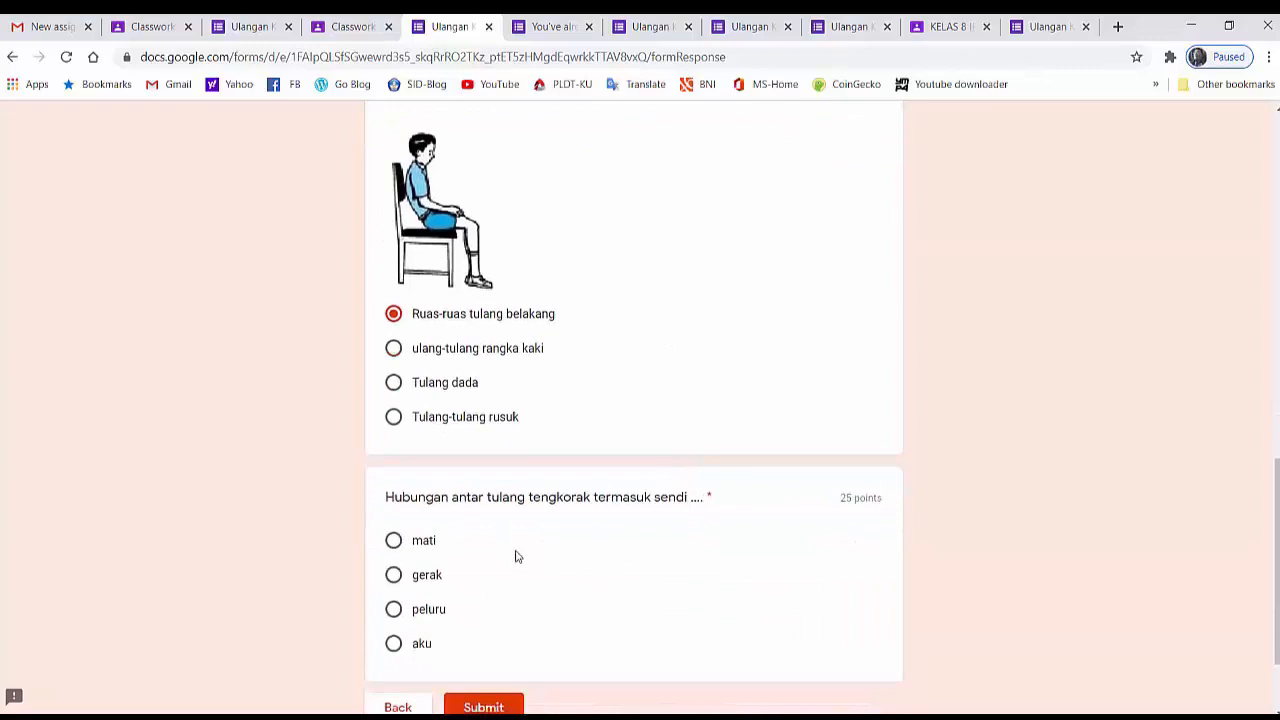
left_click(394, 541)
scroll(800, 560, "down", 2)
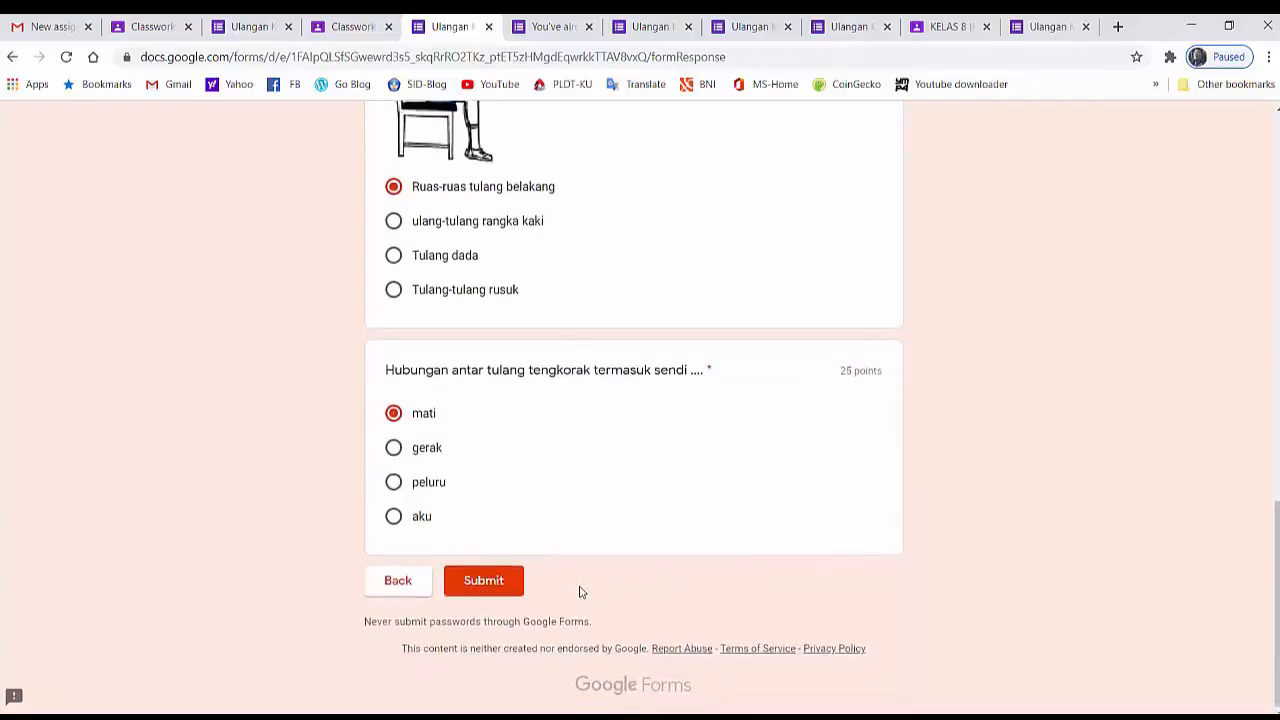
- Submit the Ulangan KD-1 answers and view the resulting score
left_click(490, 596)
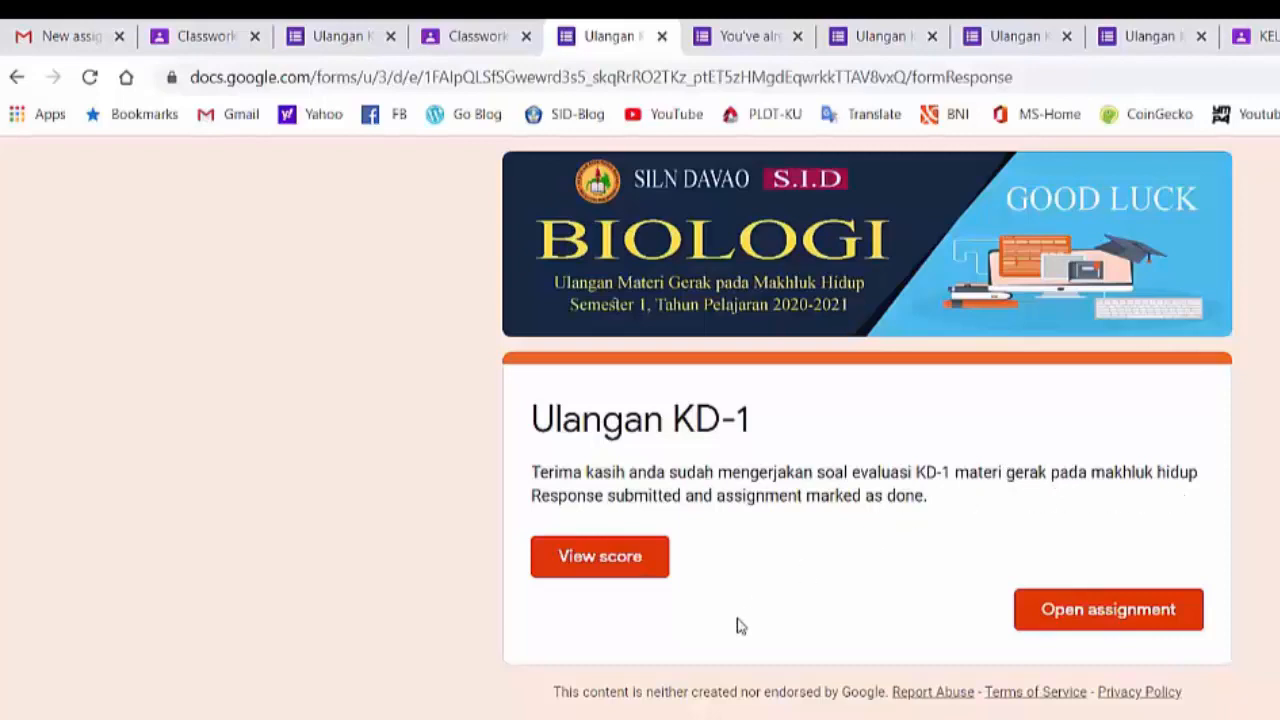
left_click(587, 580)
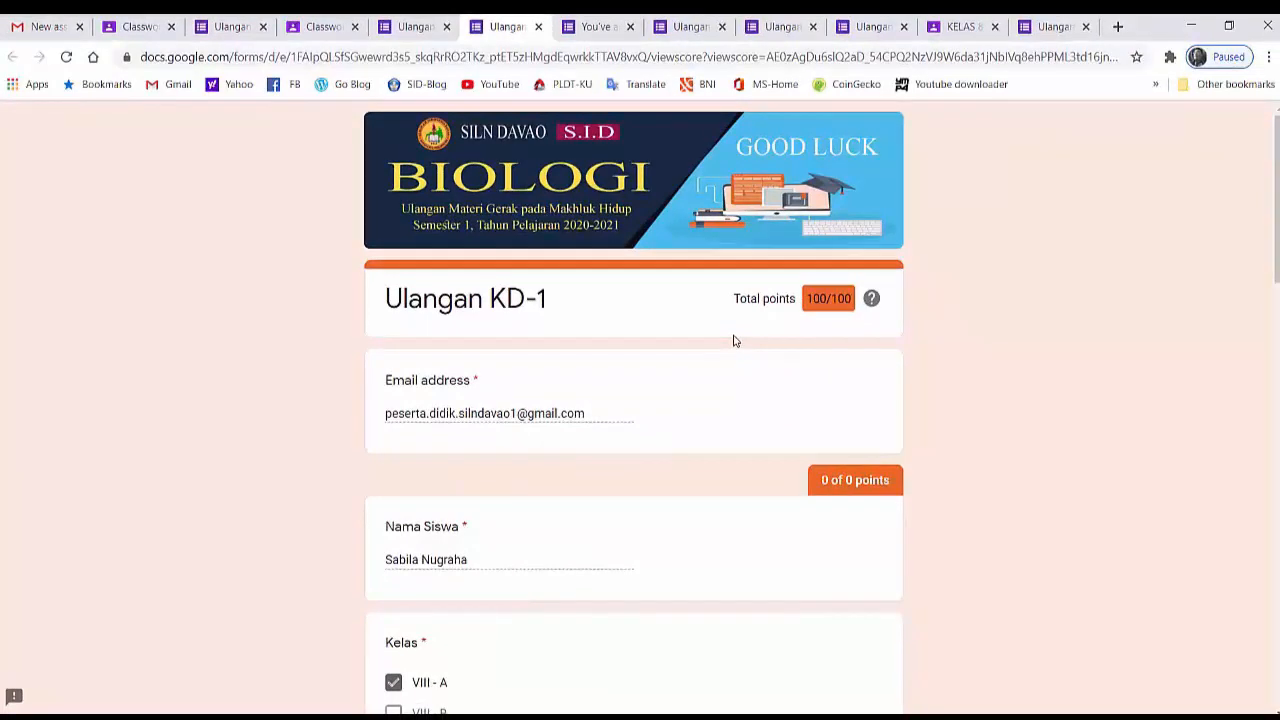
- Switch to the student's Gmail inbox and open the email "Sertifikat KD-1 Gerak Pada Makhluk Hidup"
left_click(37, 30)
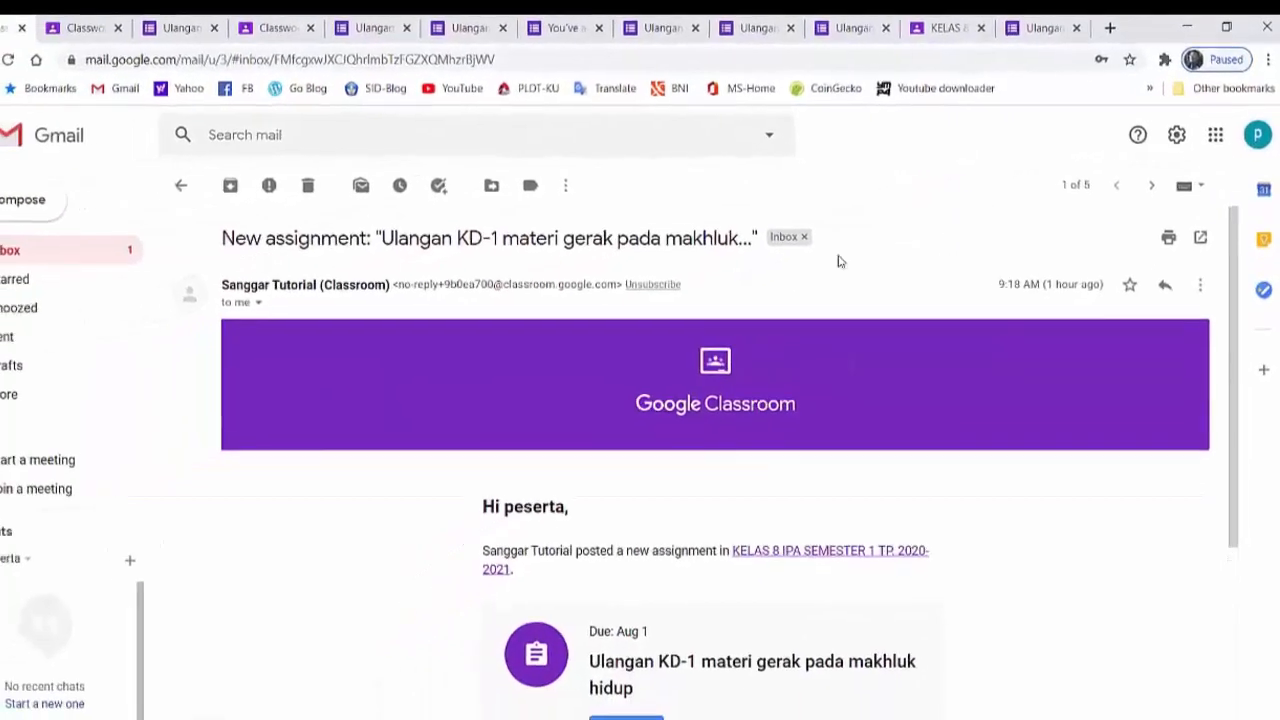
left_click(104, 246)
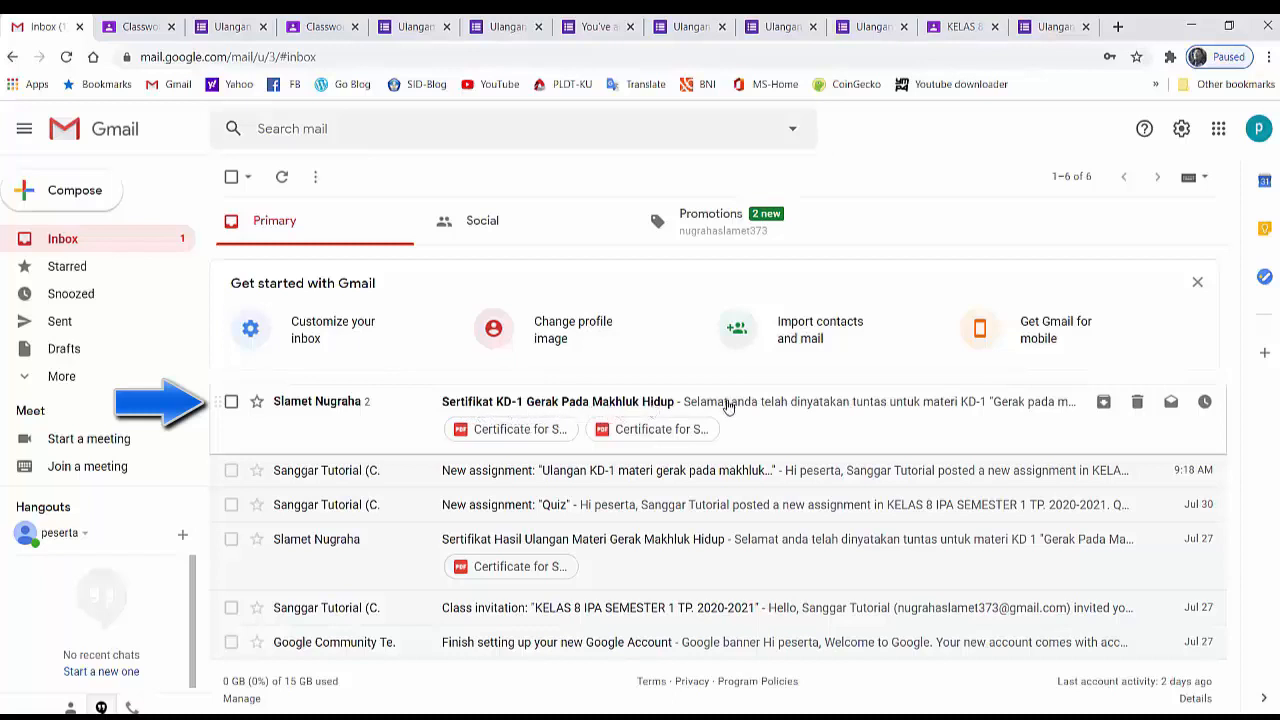
left_click(727, 402)
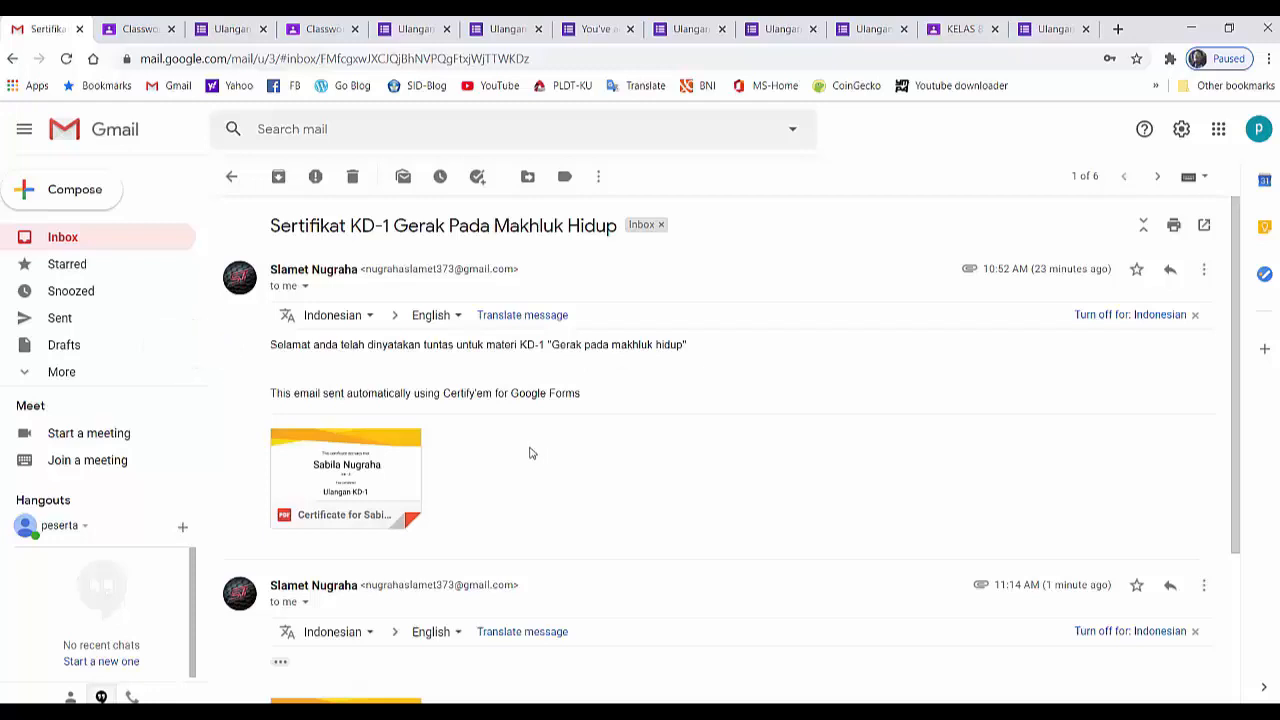
- Download the PDF certificate for "Ulangan KD-1" attached to the earlier message and open the downloaded file
mouse_move(363, 491)
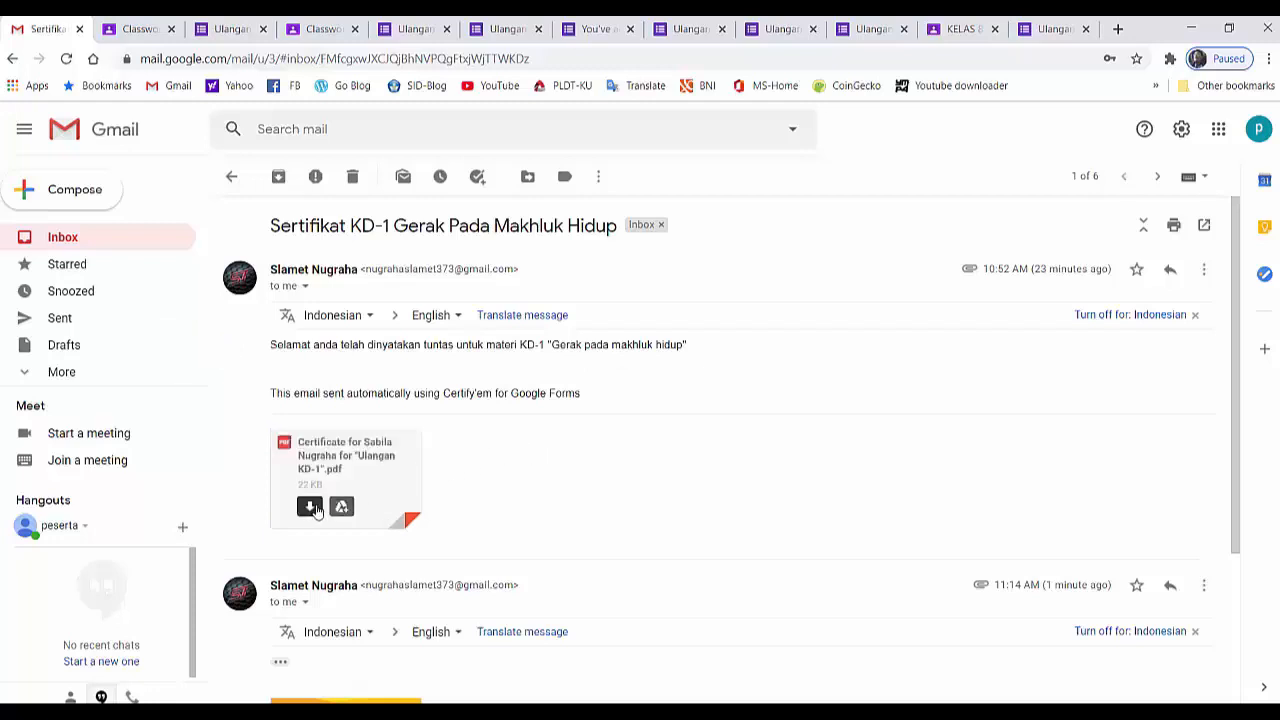
left_click(313, 512)
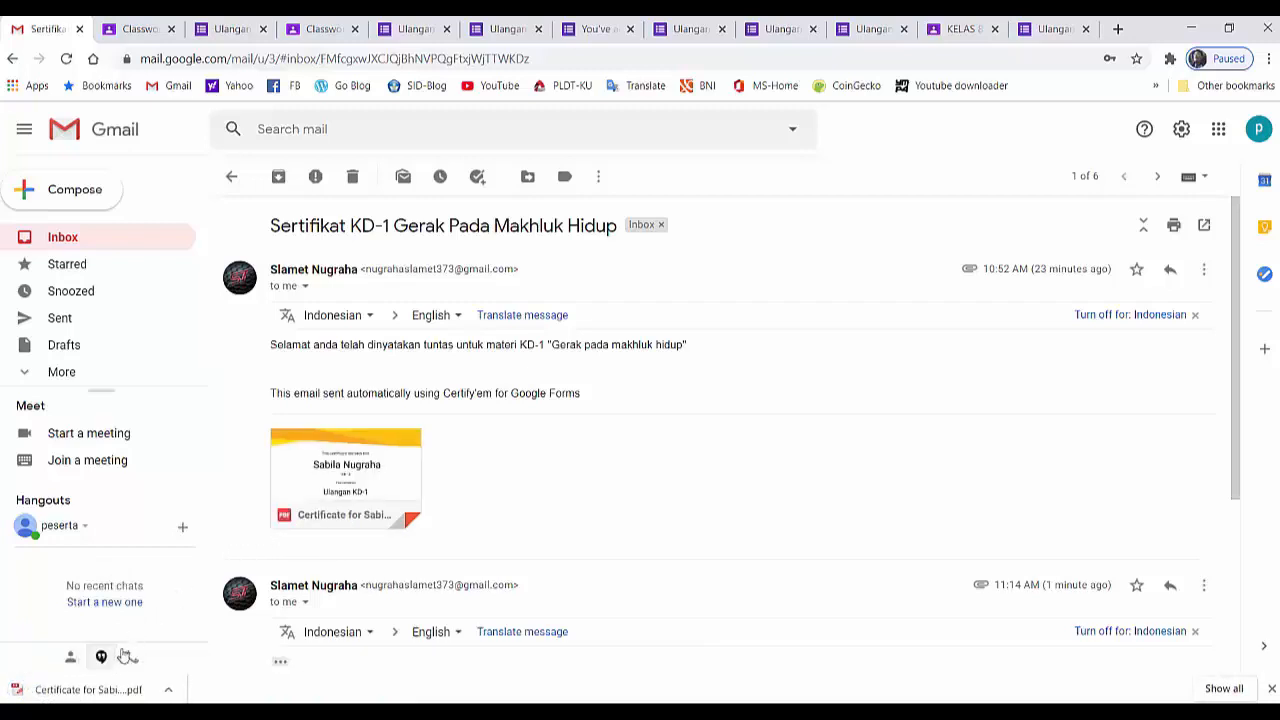
left_click(76, 694)
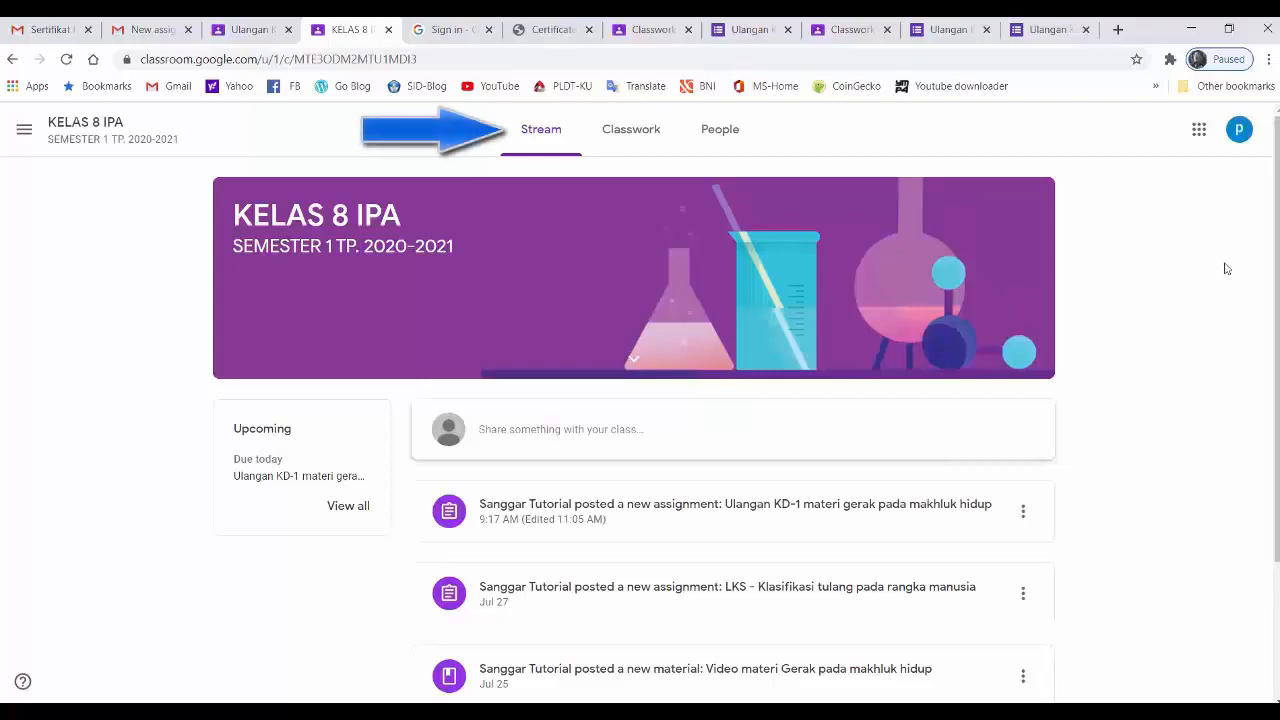
- As the second student in KELAS 8 IPA, check the signed-in account and open the Ulangan KD-1 form from the Evaluasi classwork
left_click(1237, 140)
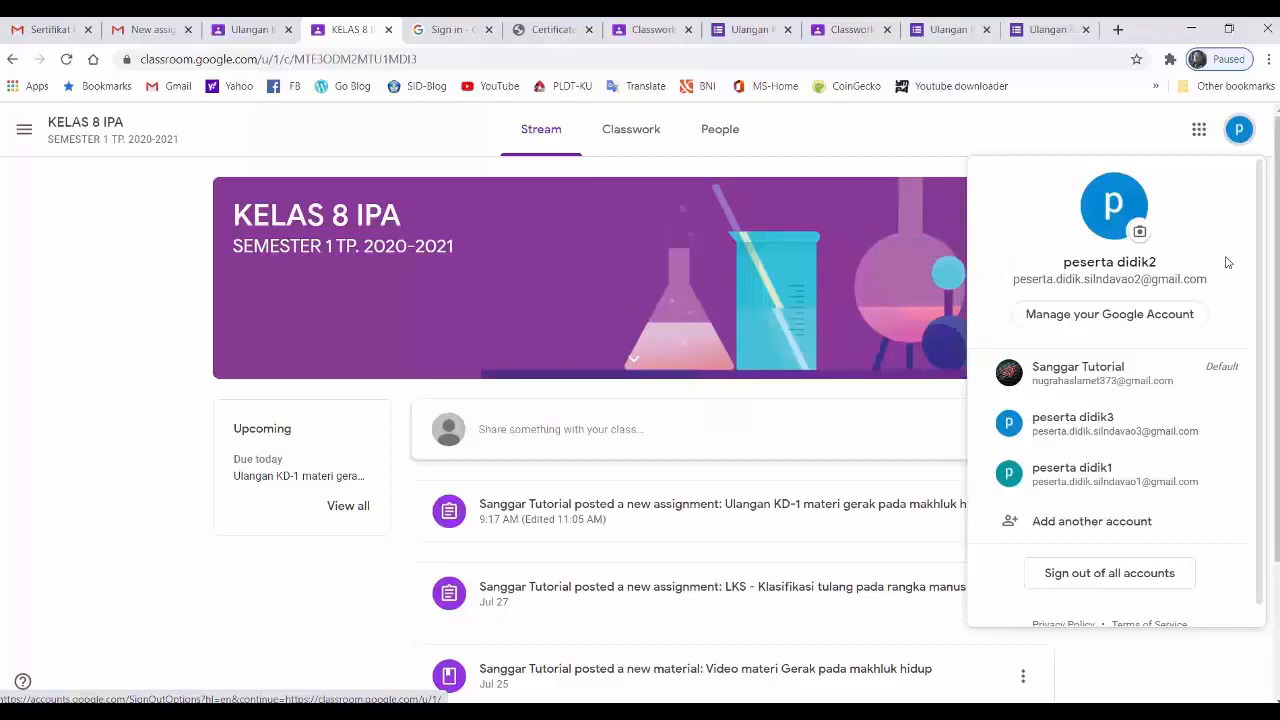
left_click(1147, 138)
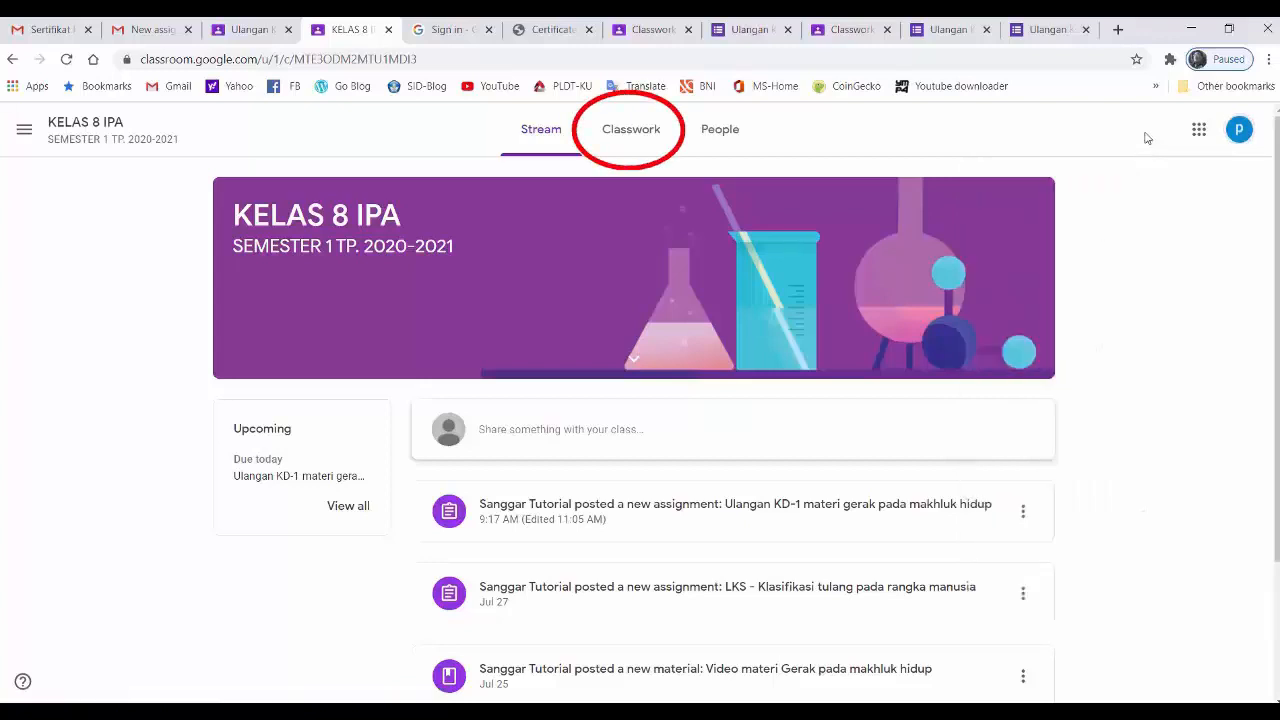
left_click(645, 141)
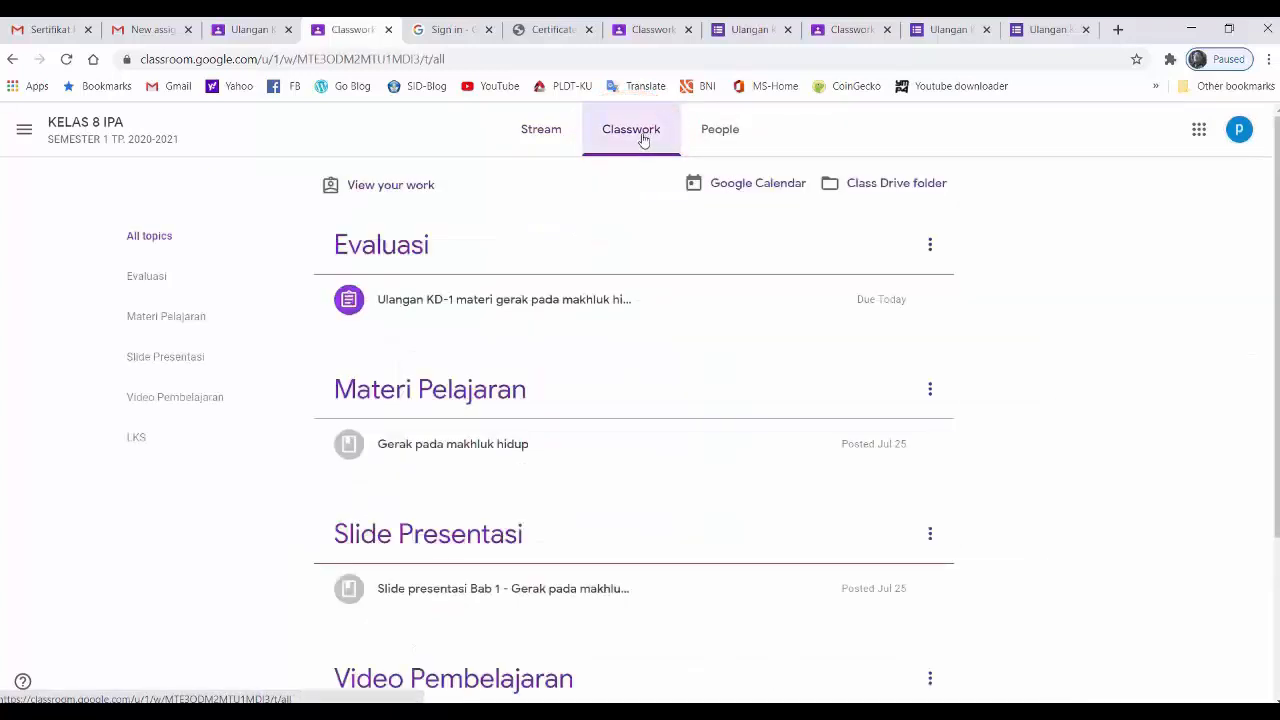
left_click(499, 316)
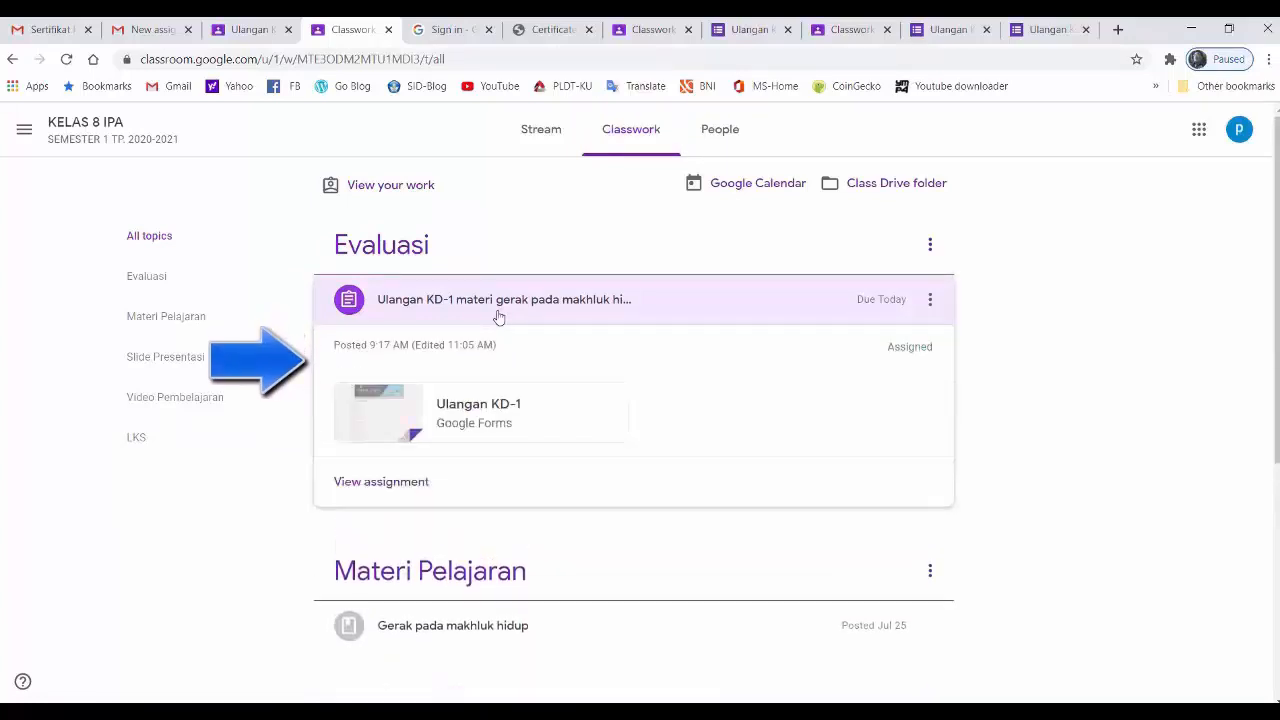
left_click(525, 428)
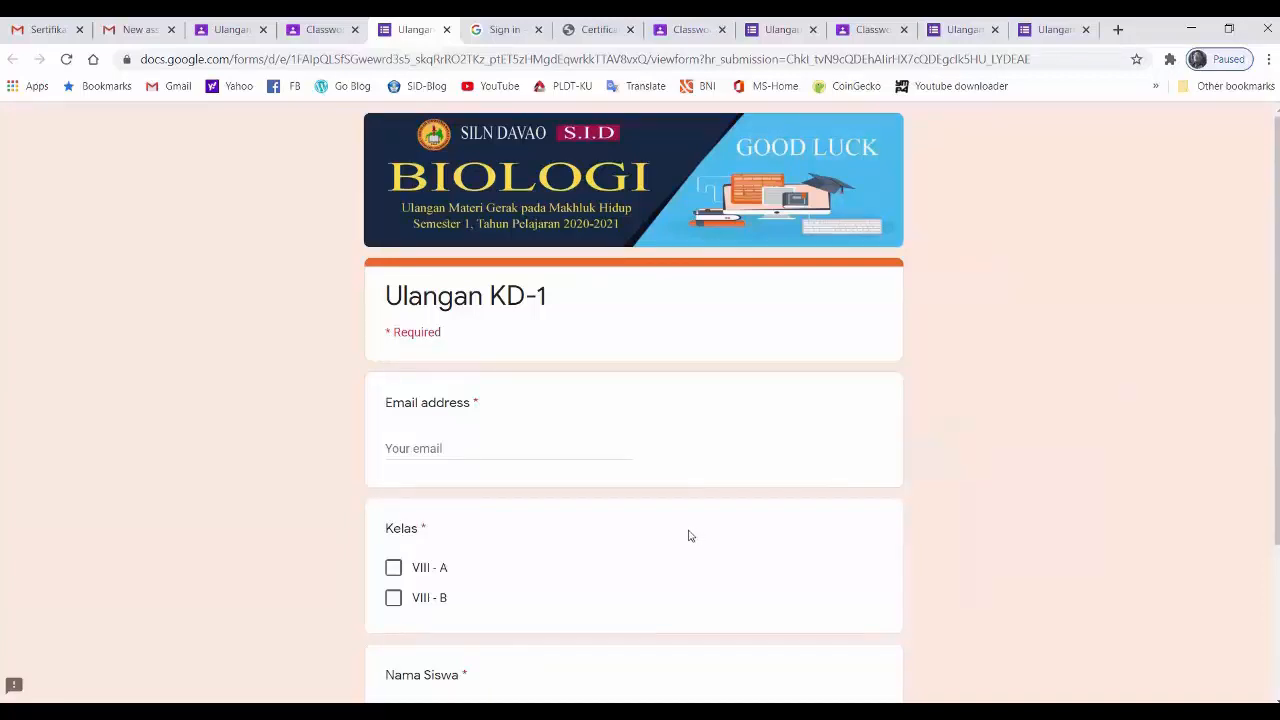
- Fill in the second student's email address and name, choose class VIII - A, and proceed to the Ulangan KD-1 questions
left_click(424, 446)
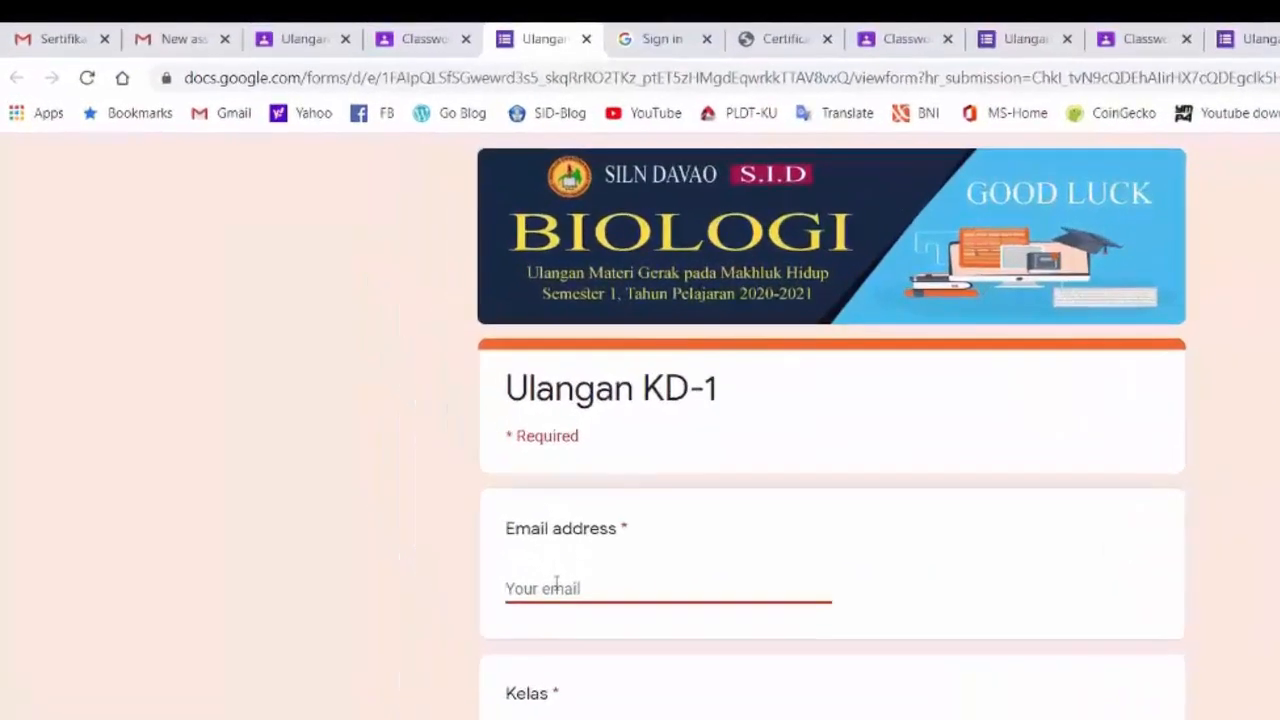
right_click(423, 446)
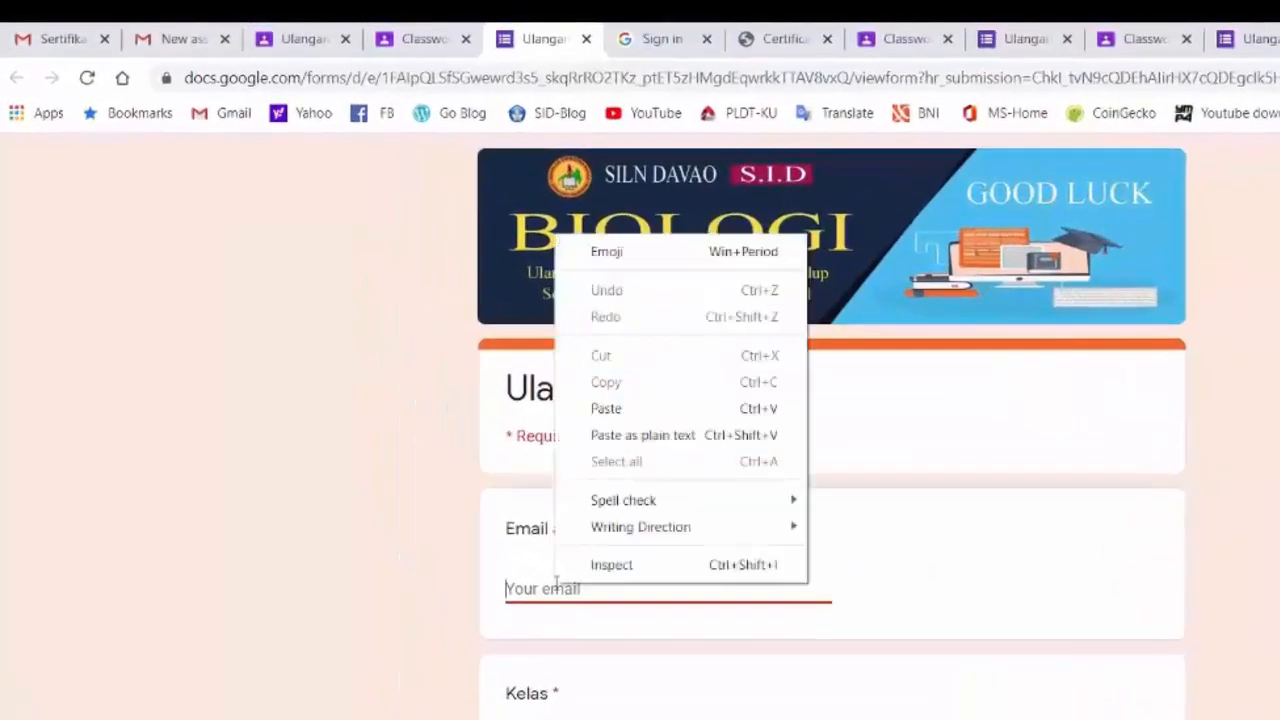
left_click(616, 414)
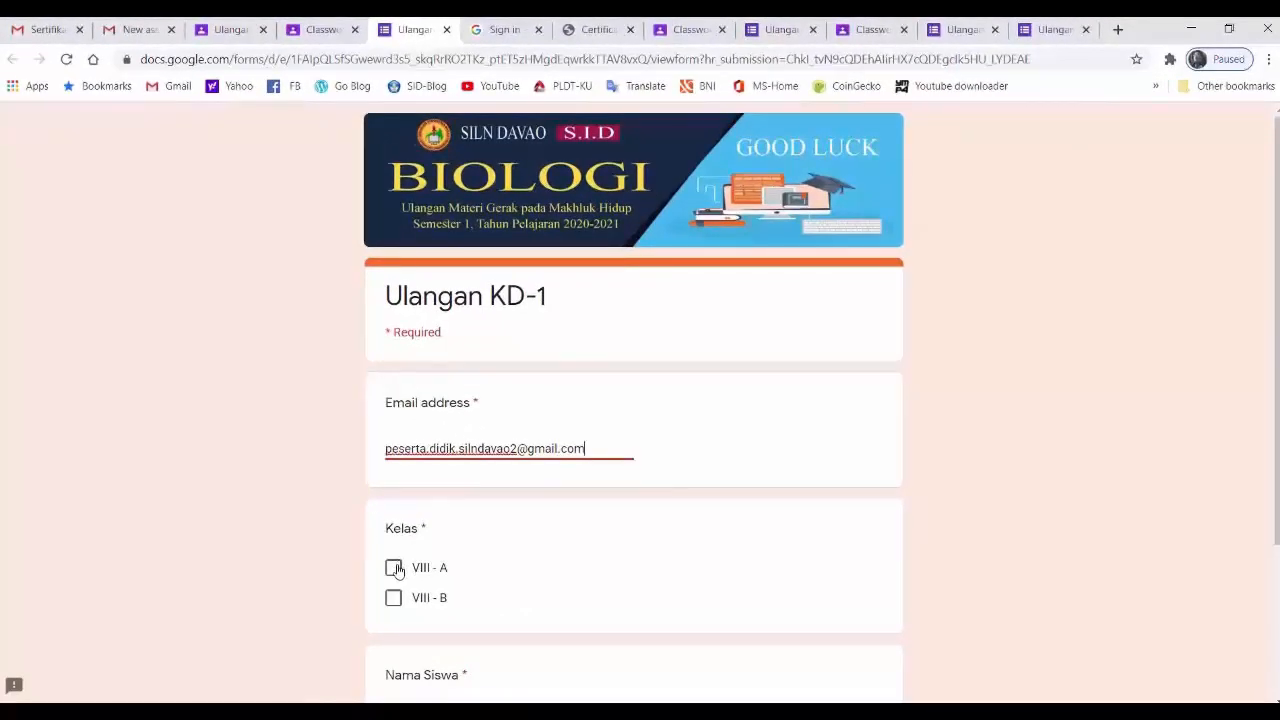
left_click(394, 568)
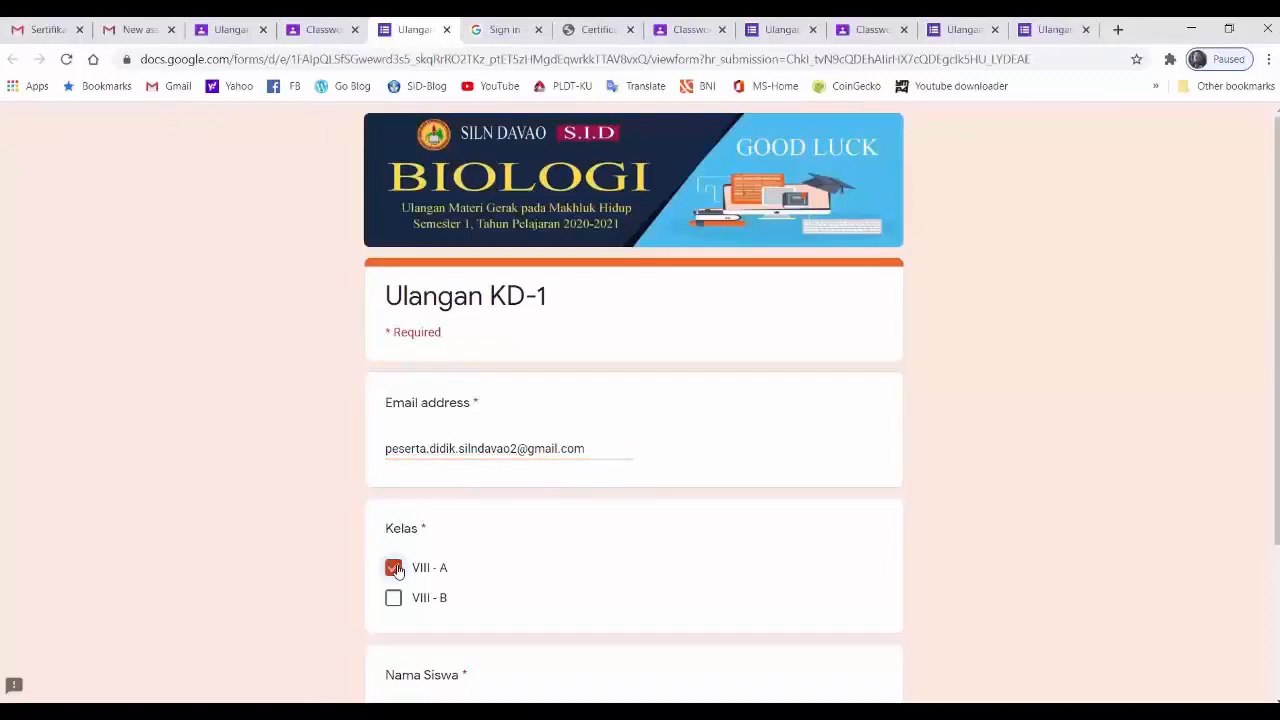
scroll(580, 563, "down", 1)
scroll(580, 563, "down", 1)
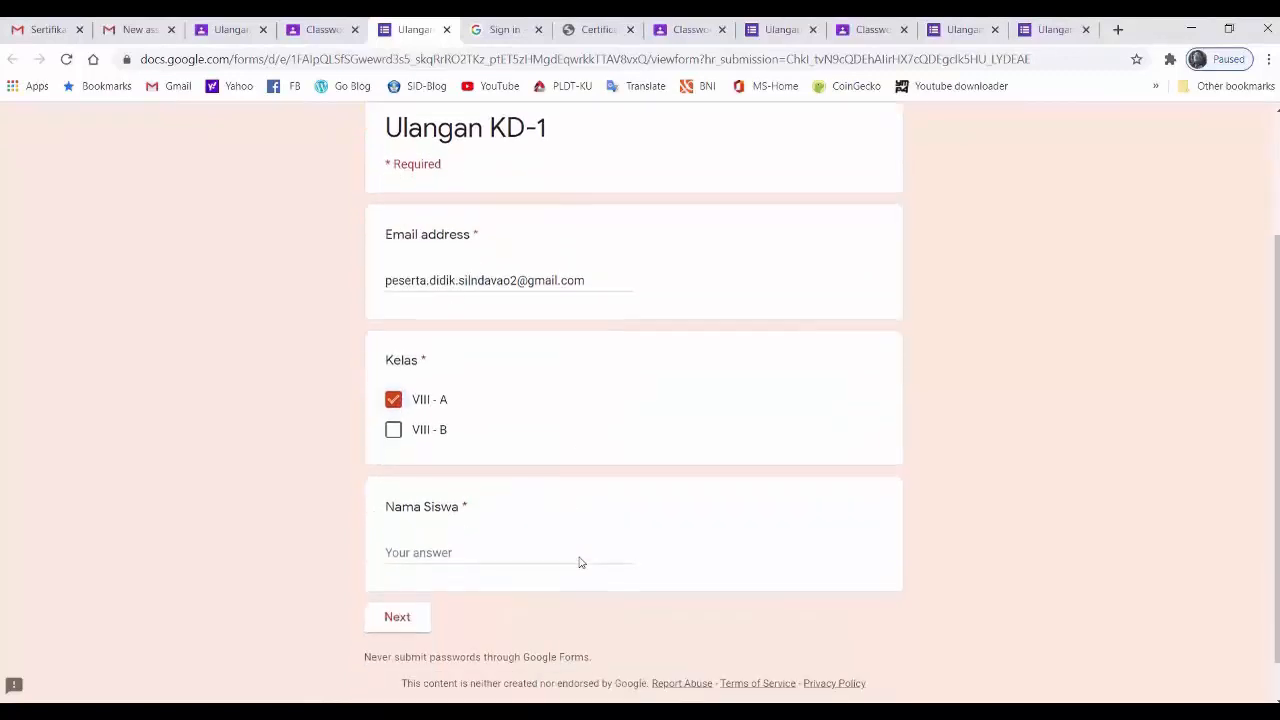
left_click(475, 551)
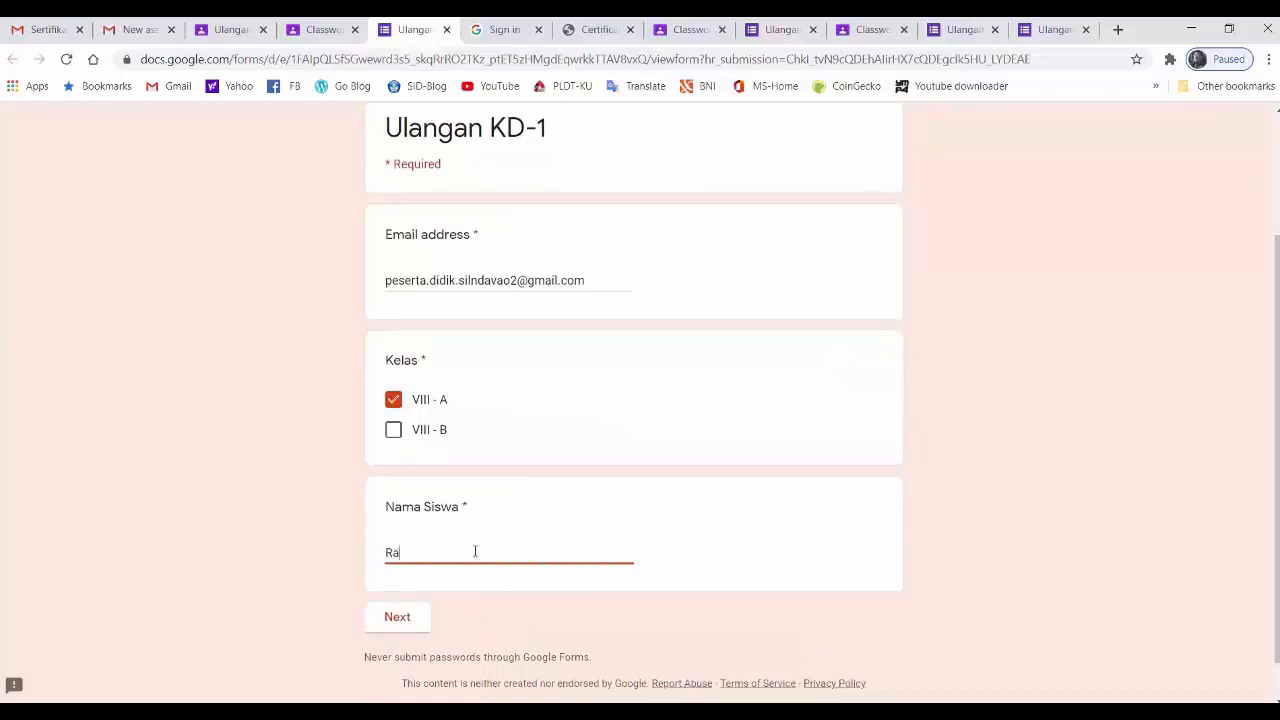
left_click(404, 631)
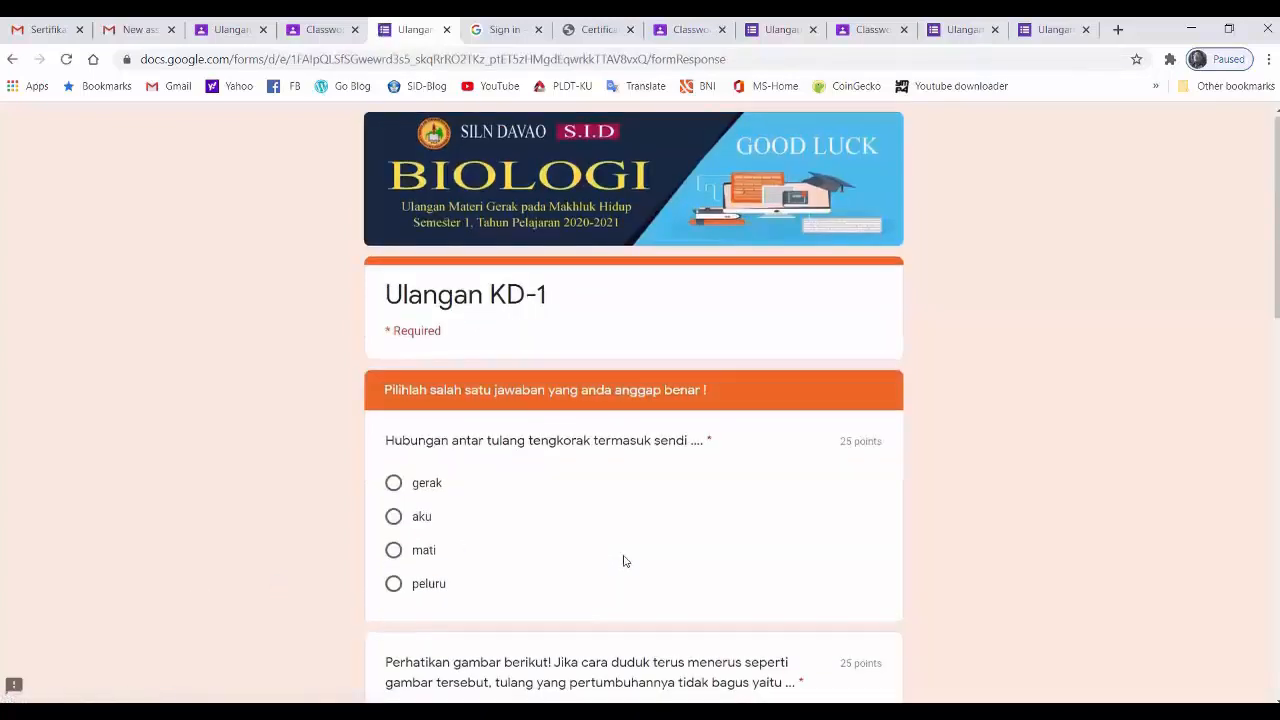
- Answer the four questions in order with "mati", "Tulang-tulang rusuk", "1 dan 4" and "tulang pipa dan tulang pipih"
scroll(623, 561, "down", 1)
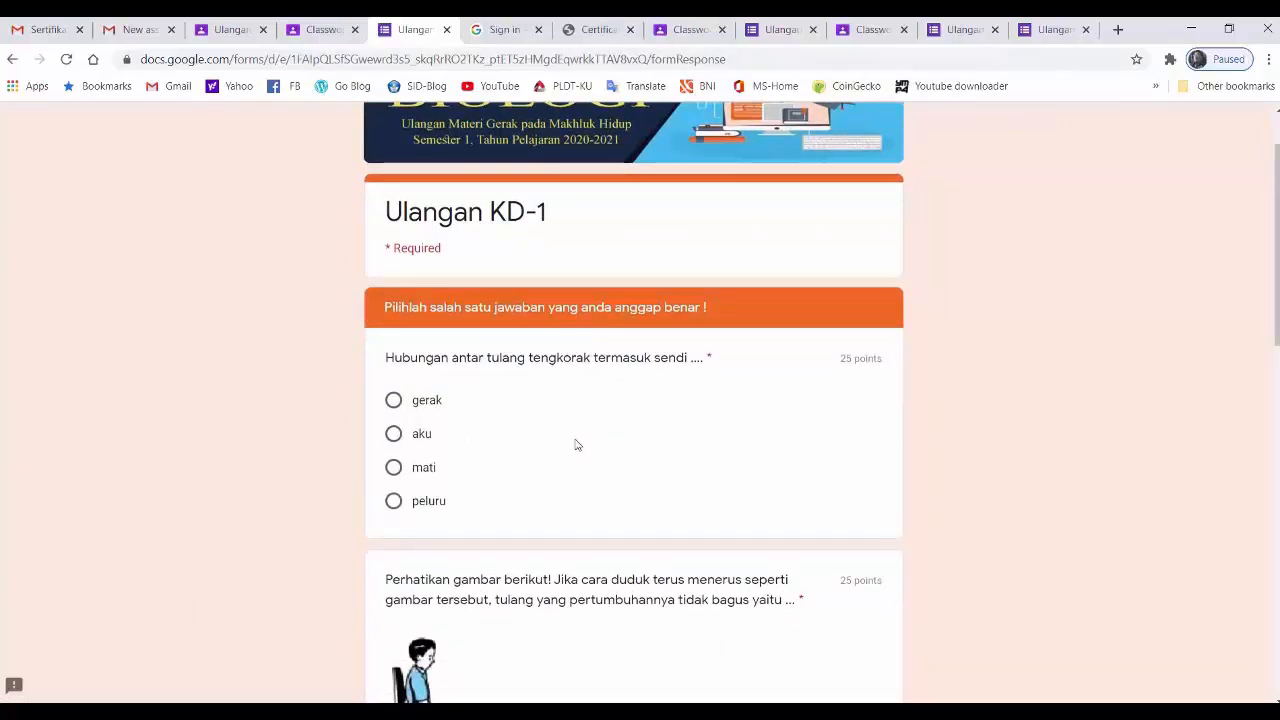
left_click(394, 469)
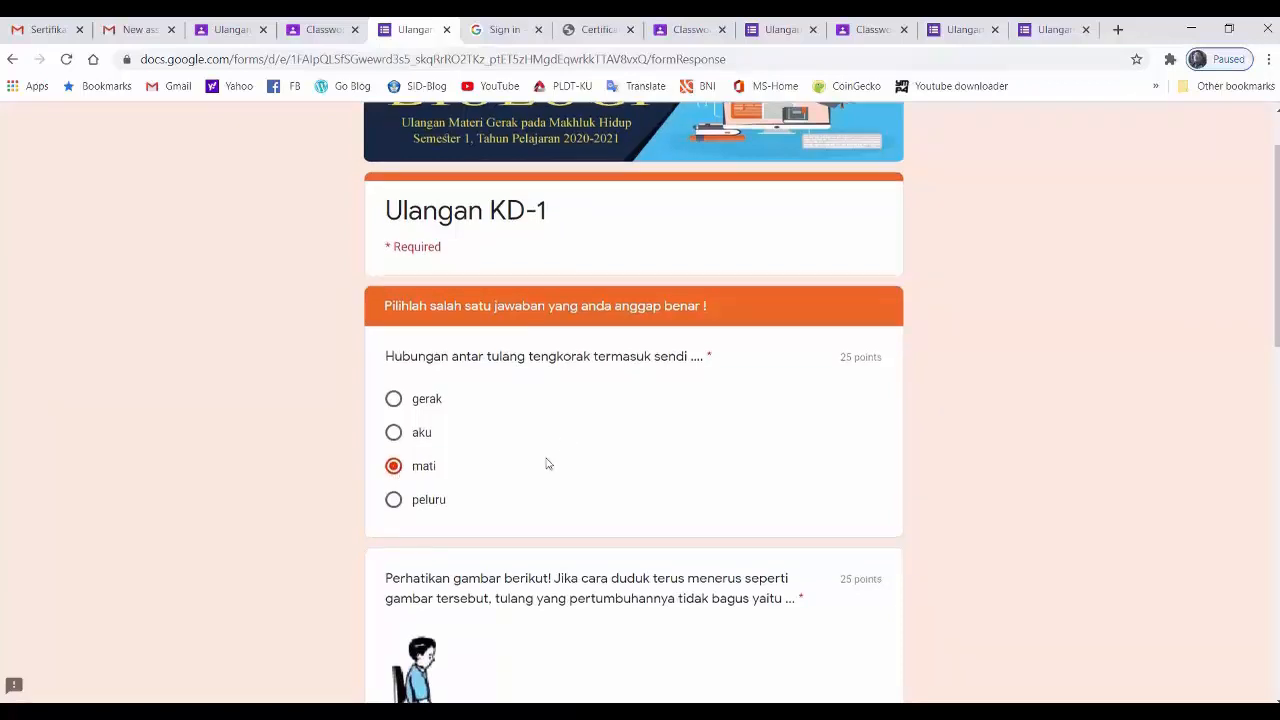
scroll(547, 464, "down", 2)
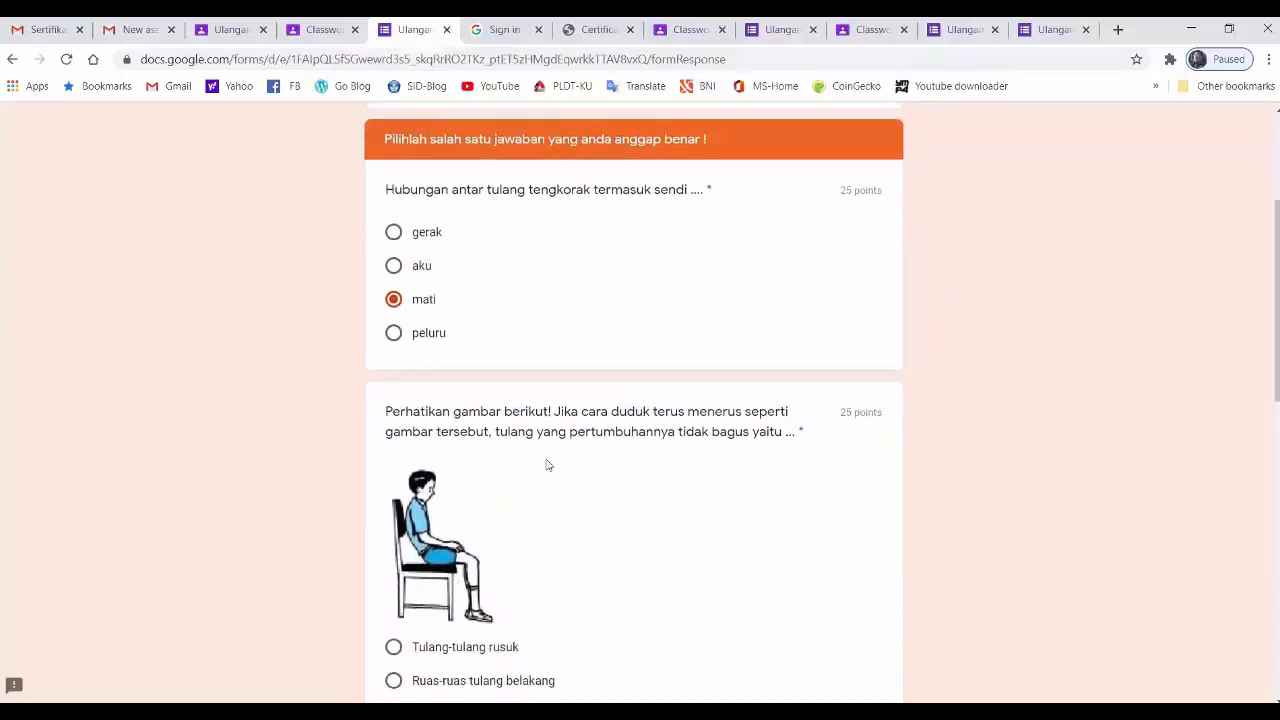
scroll(546, 466, "down", 2)
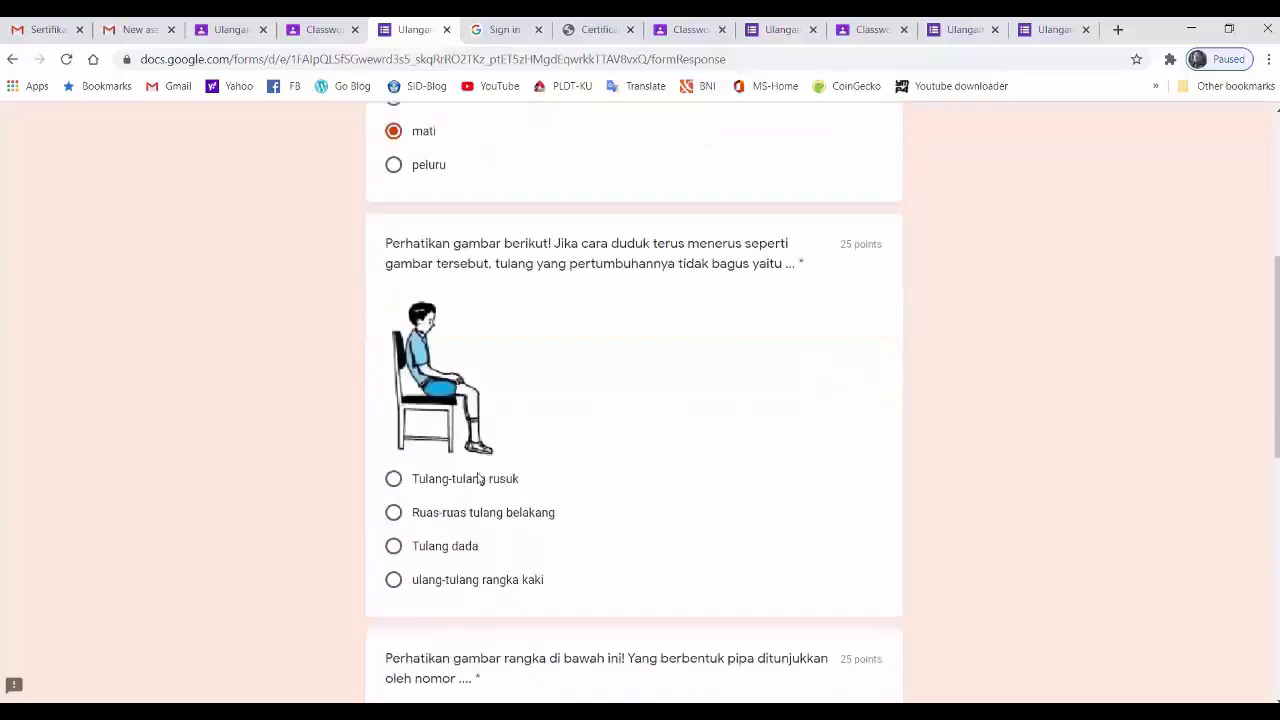
left_click(397, 483)
scroll(398, 485, "down", 3)
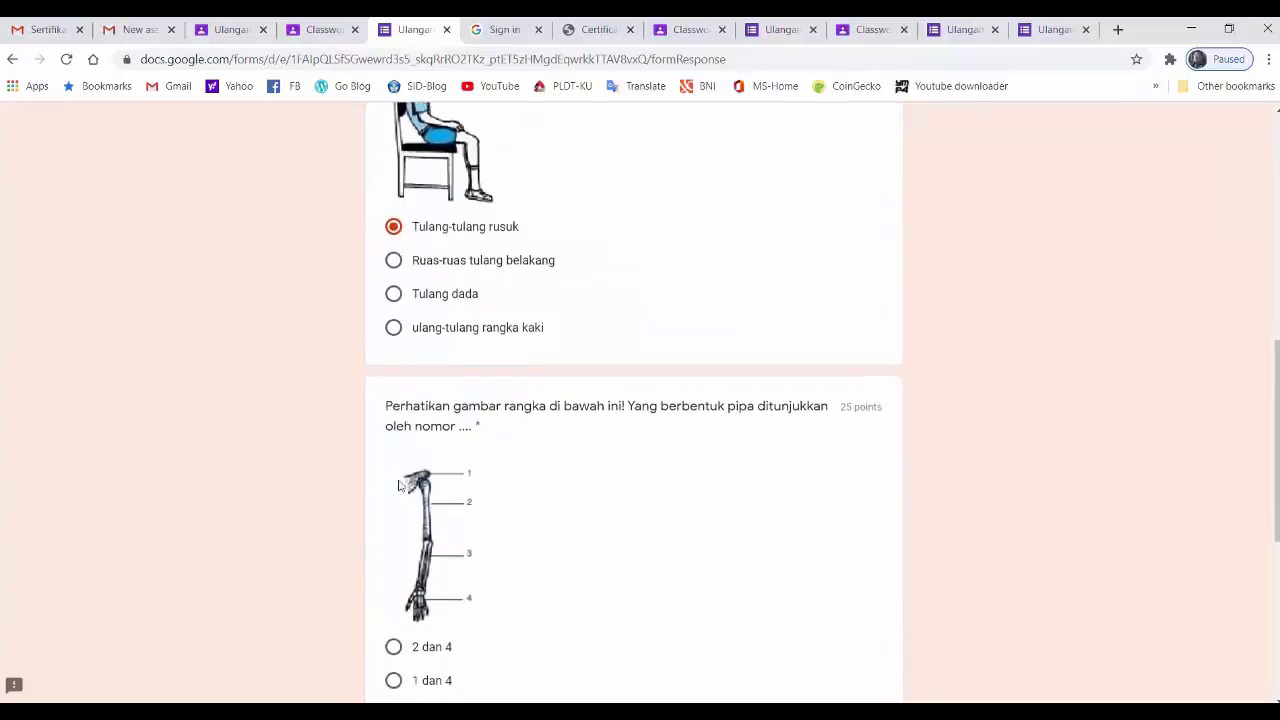
scroll(398, 485, "down", 2)
left_click(393, 514)
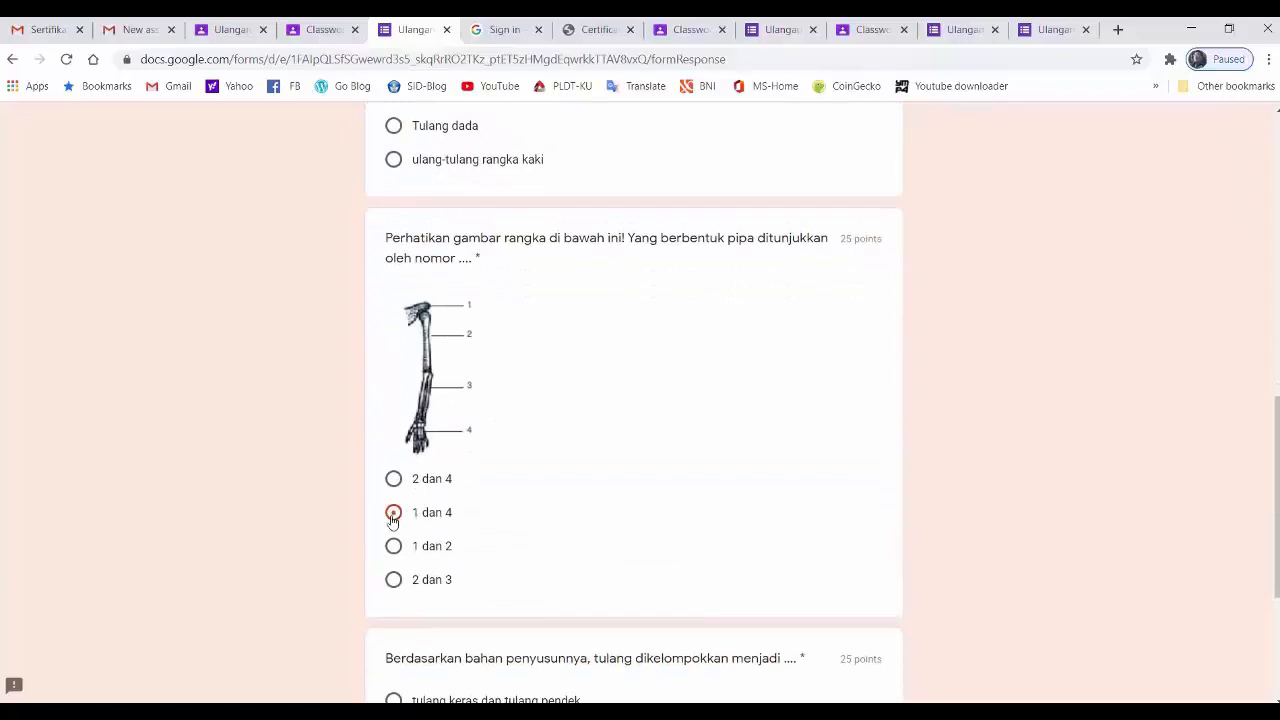
scroll(459, 536, "down", 2)
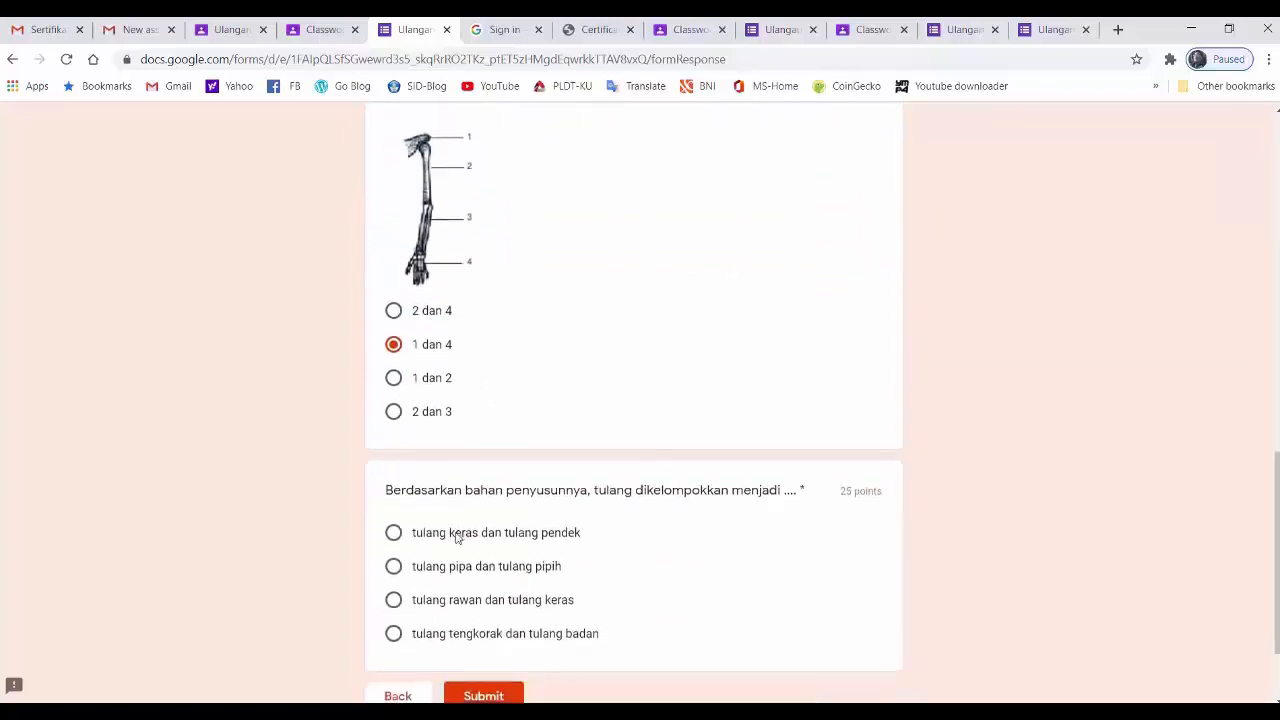
left_click(394, 567)
- Submit the second student's Ulangan KD-1 answers and view the score
scroll(608, 645, "down", 1)
left_click(508, 624)
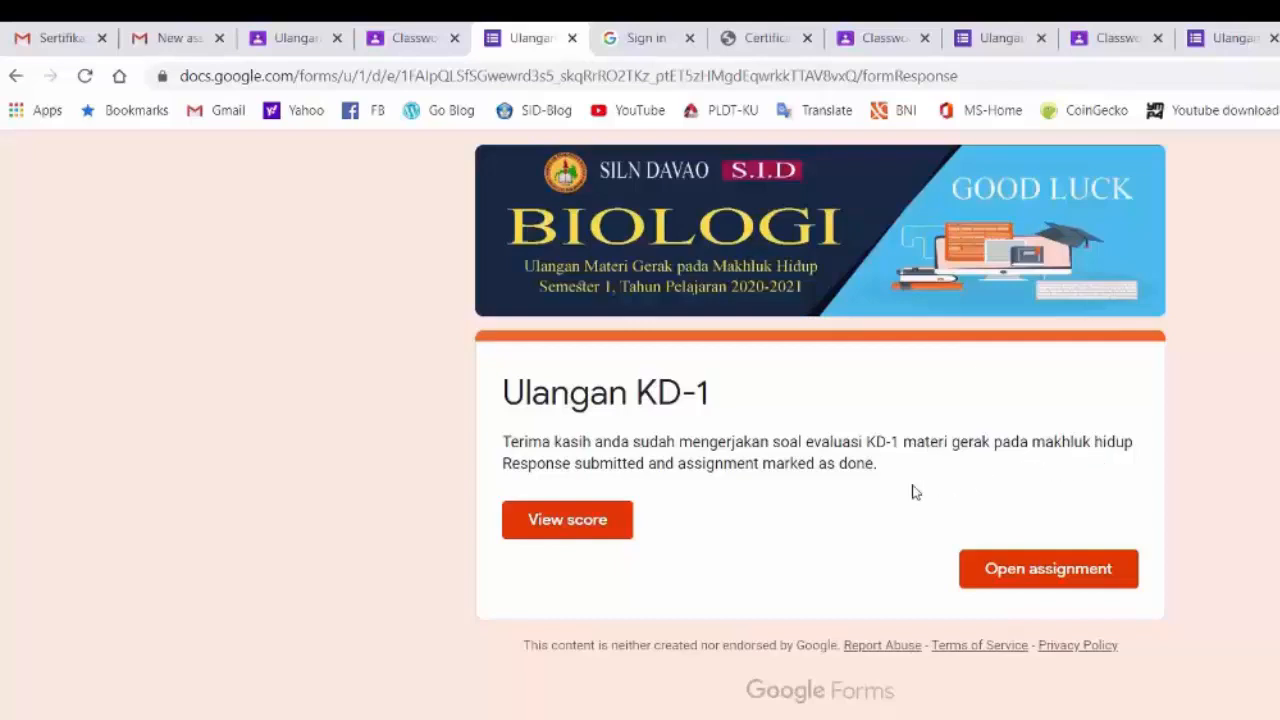
left_click(604, 535)
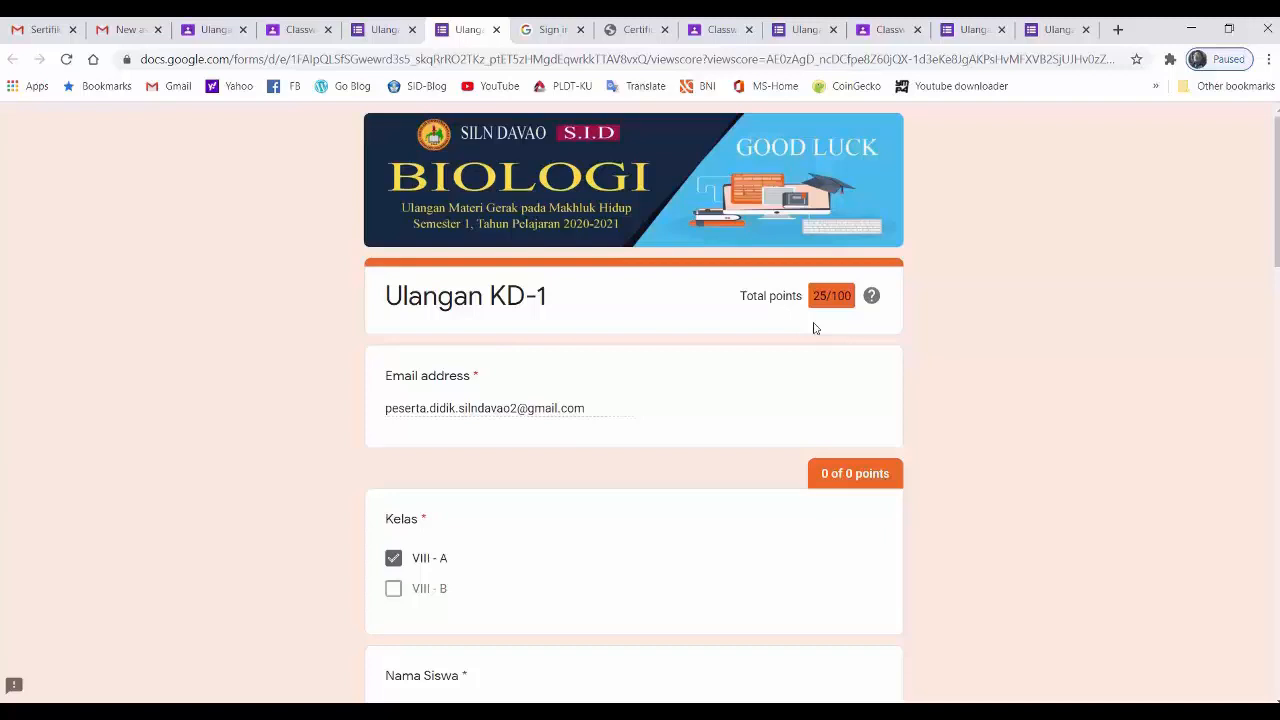
- Switch to the second student's Gmail, check the signed-in account, and open the inbox email "Maaf anda belum mencapai KKM 75, silahkan mengikuti kegiatan remedial"
left_click(125, 29)
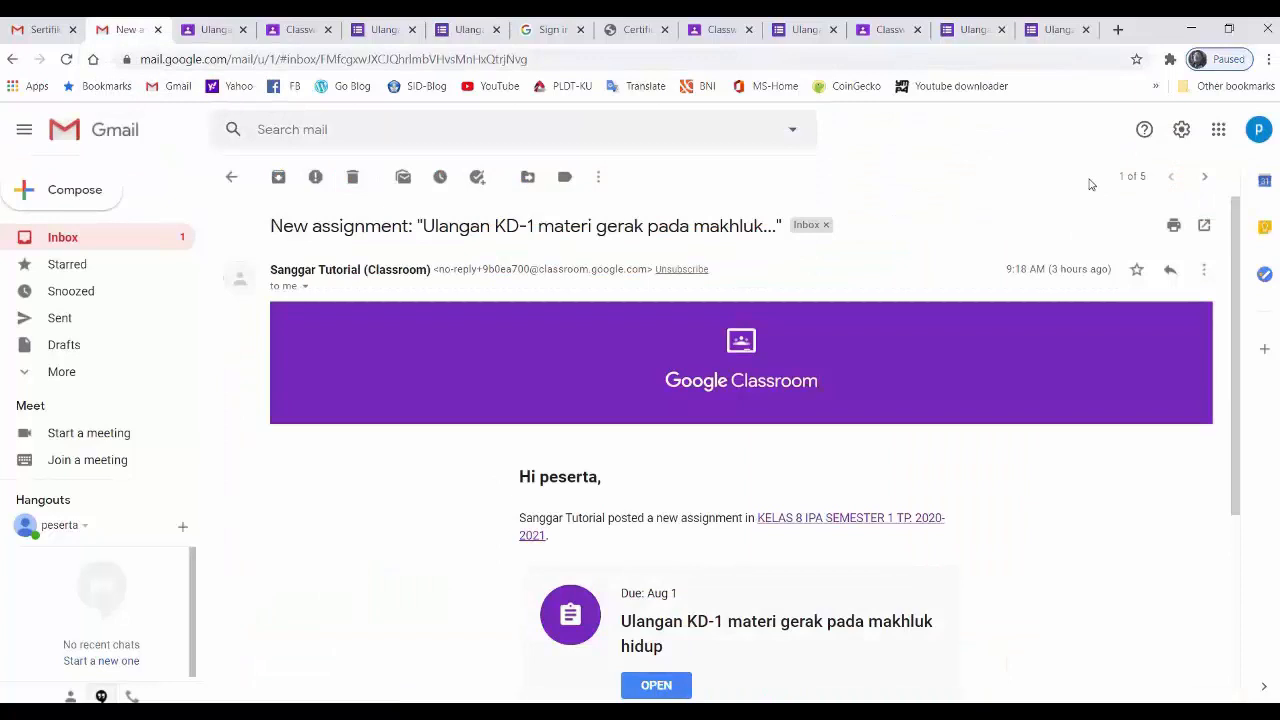
left_click(1258, 133)
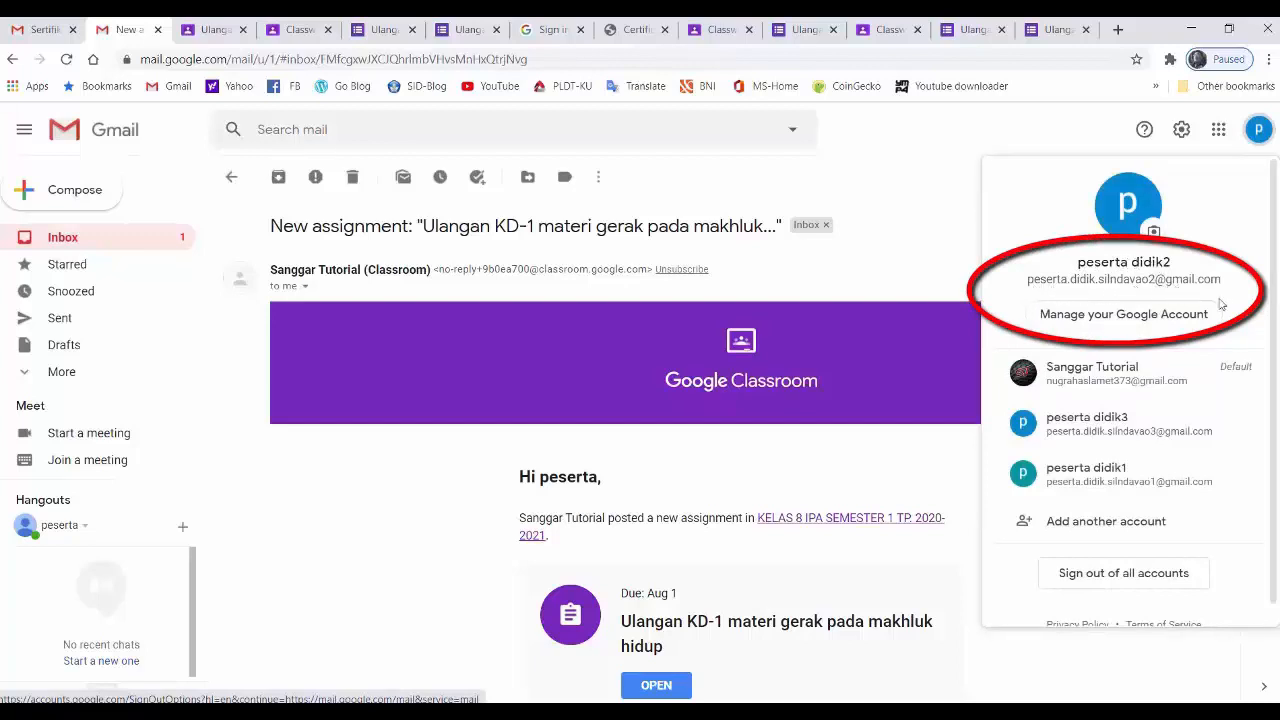
left_click(931, 149)
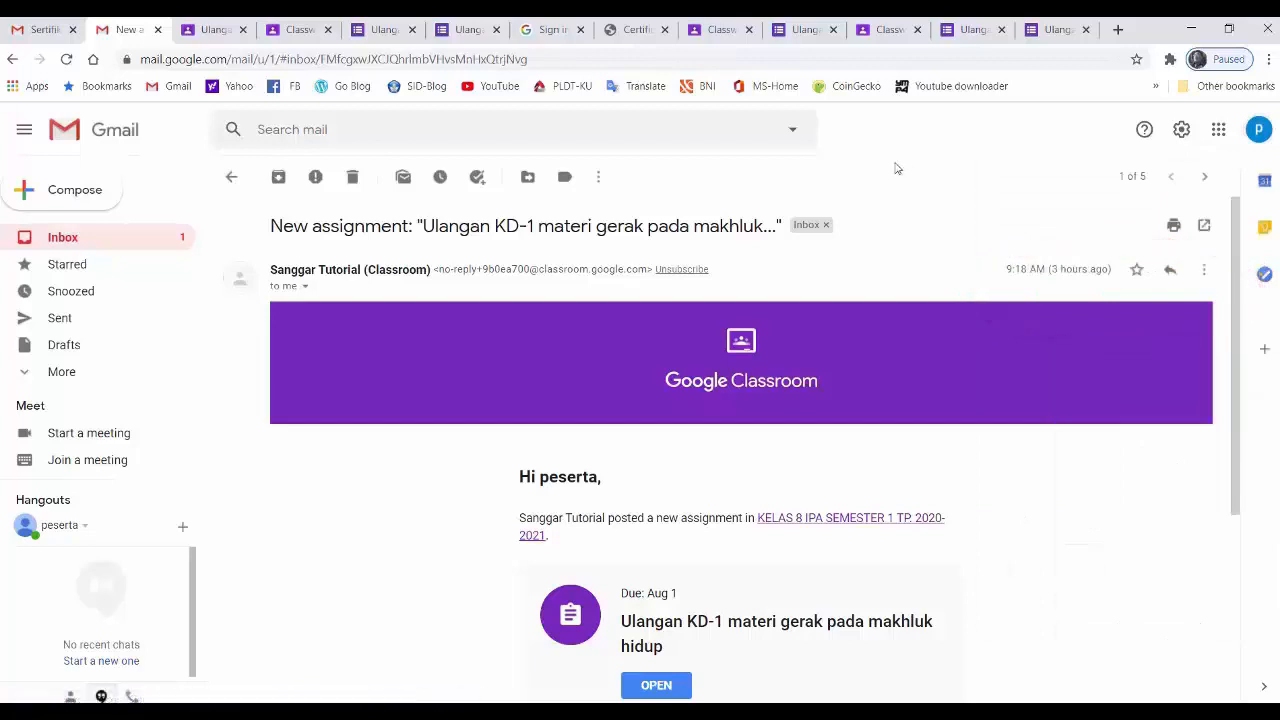
left_click(110, 245)
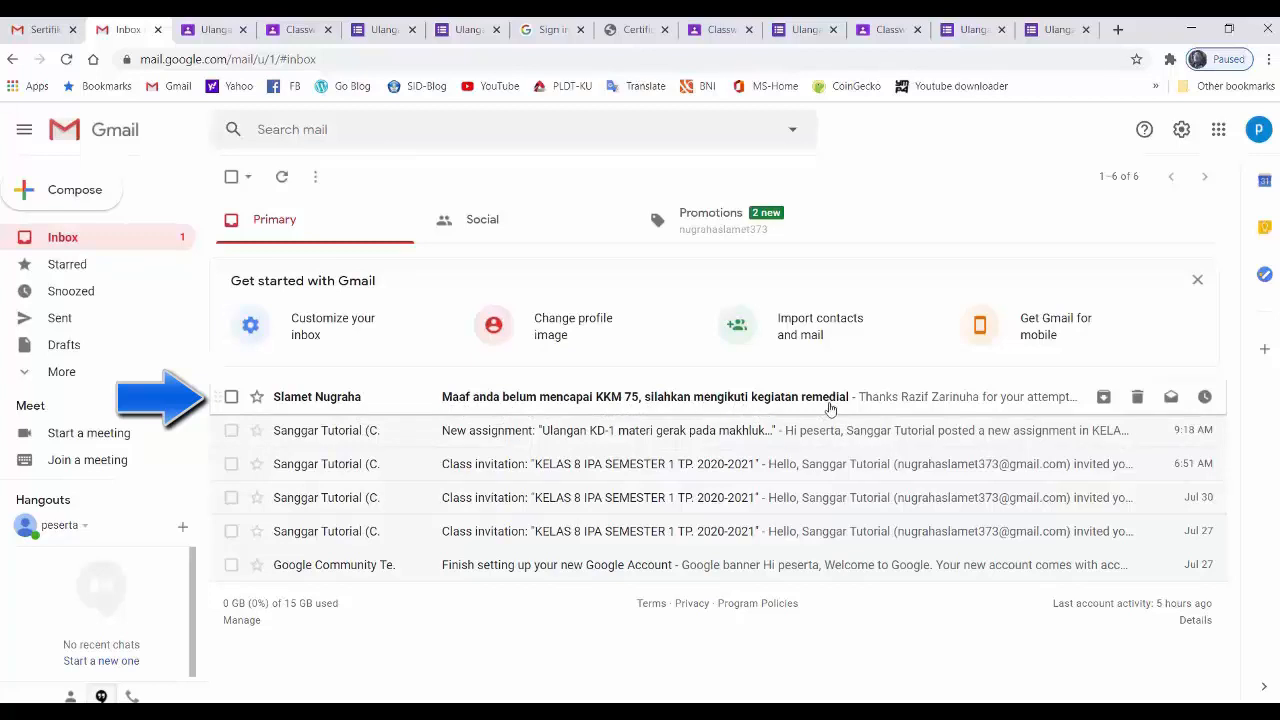
left_click(827, 399)
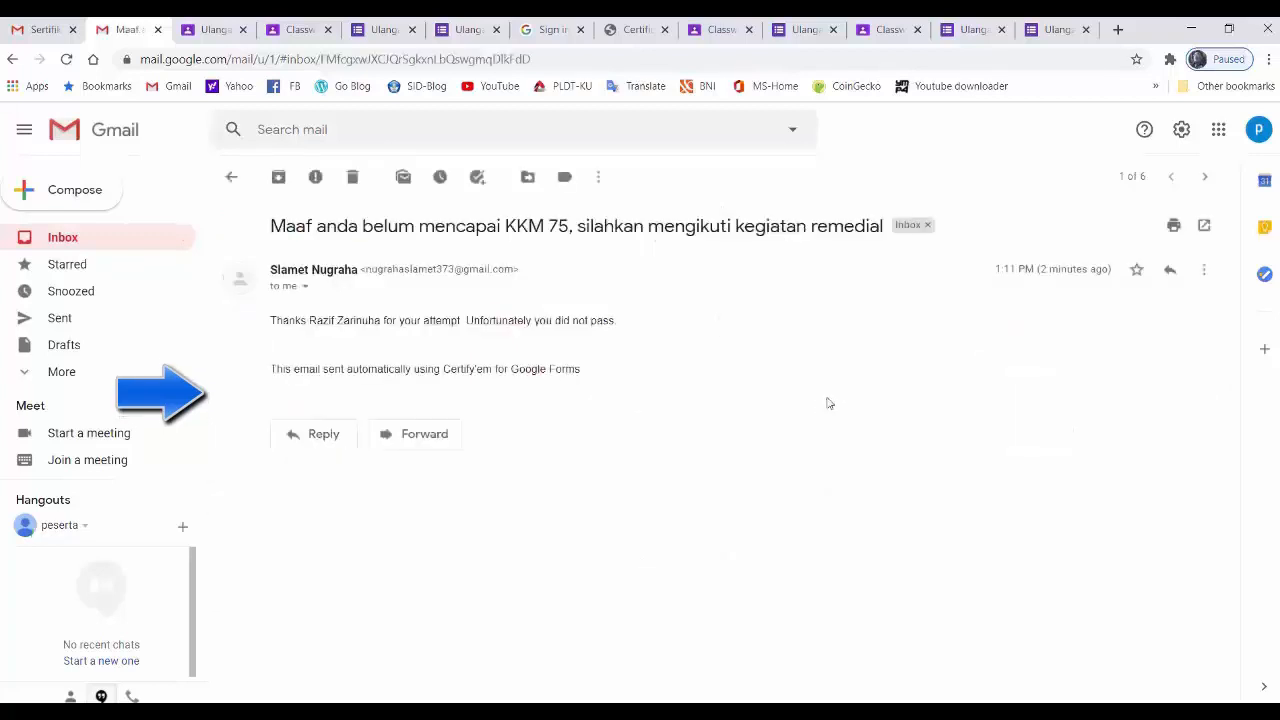